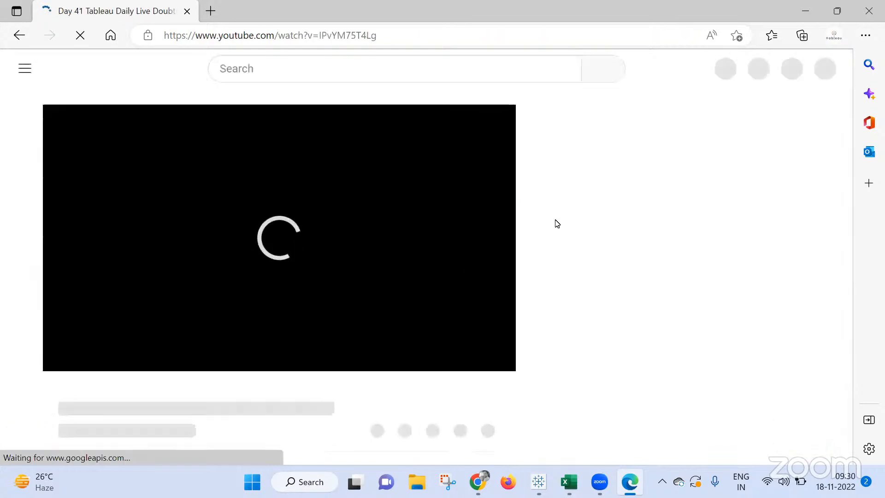
Close the YouTube window, and in the Meet call turn the microphone on and stop presenting.
left_click(869, 11)
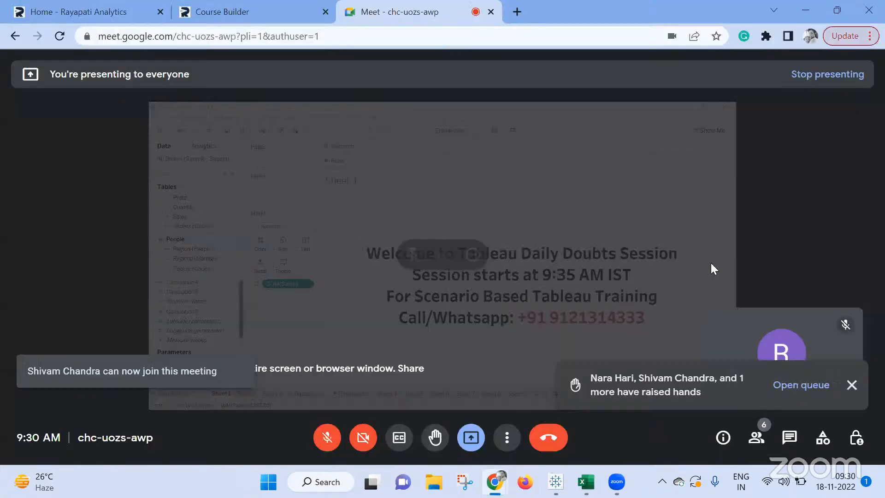
left_click(326, 442)
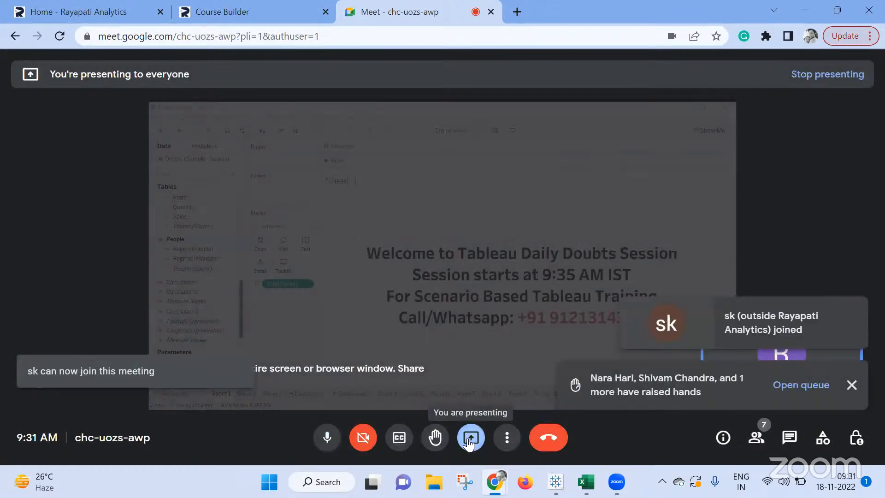
left_click(469, 438)
left_click(491, 390)
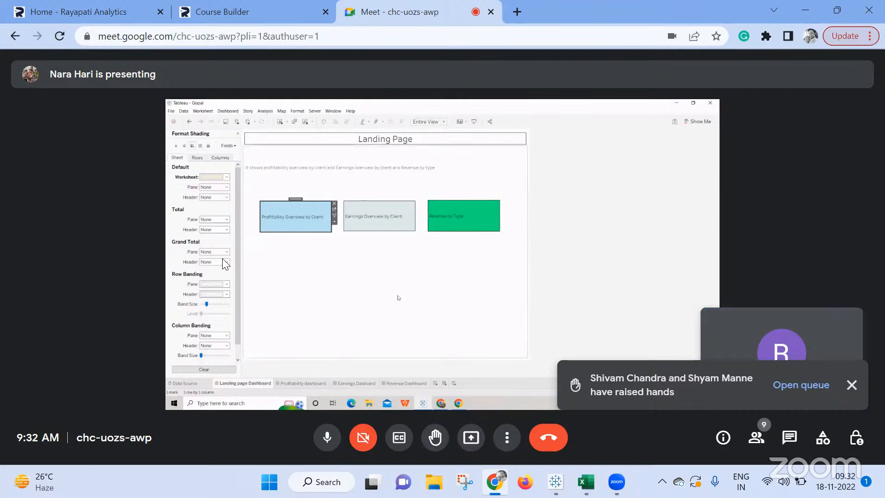
Share the entire screen in the Meet call, taking over from the current presenter.
left_click(477, 443)
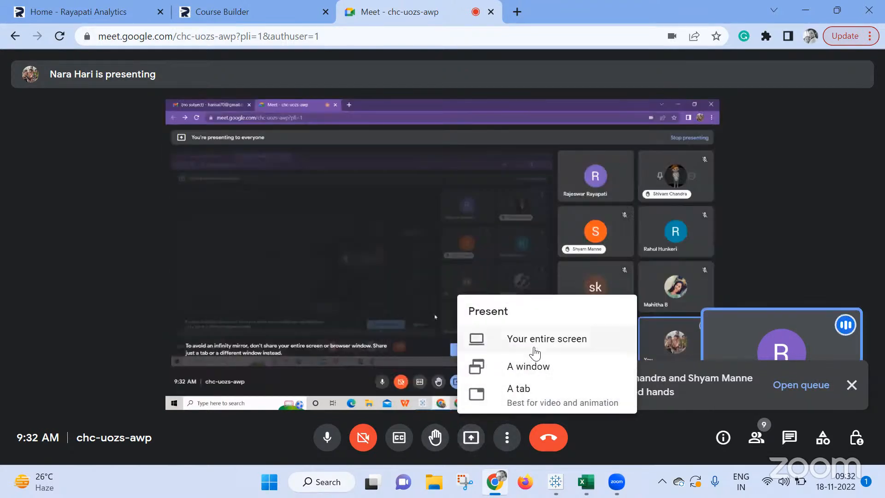
left_click(534, 353)
left_click(526, 285)
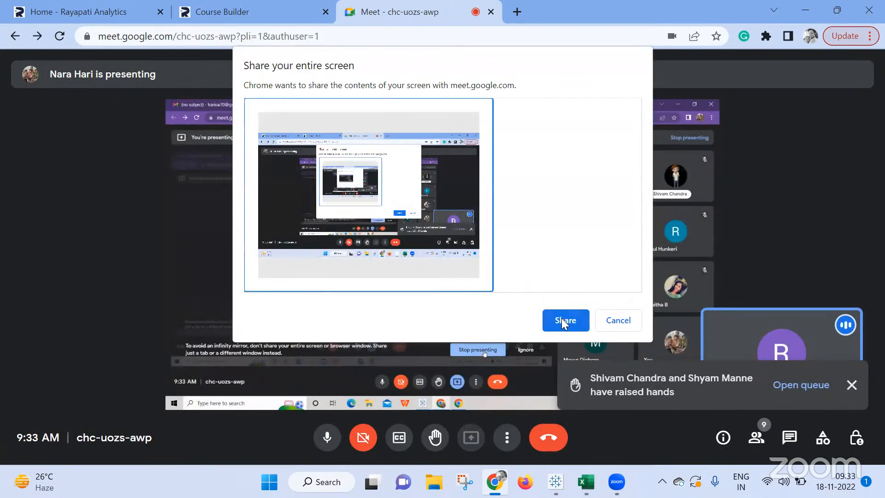
left_click(564, 321)
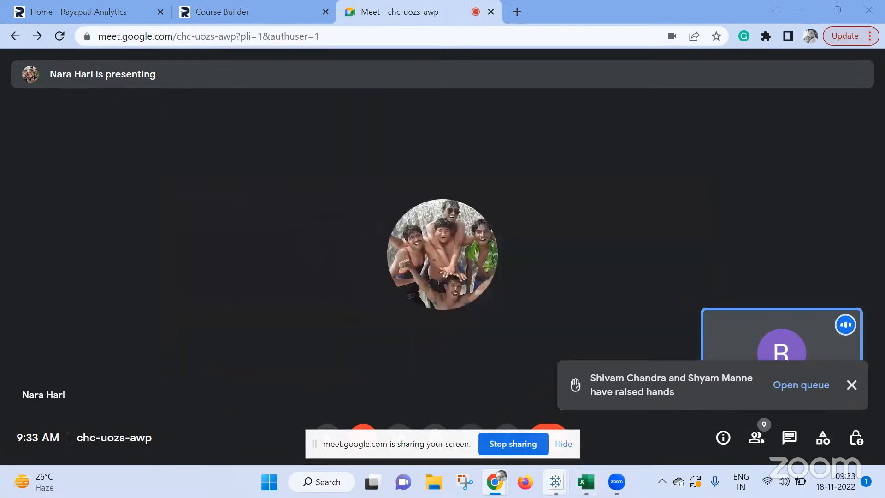
Switch to the Tableau Public workbook and hide the screen-sharing notice.
mouse_move(555, 482)
left_click(637, 406)
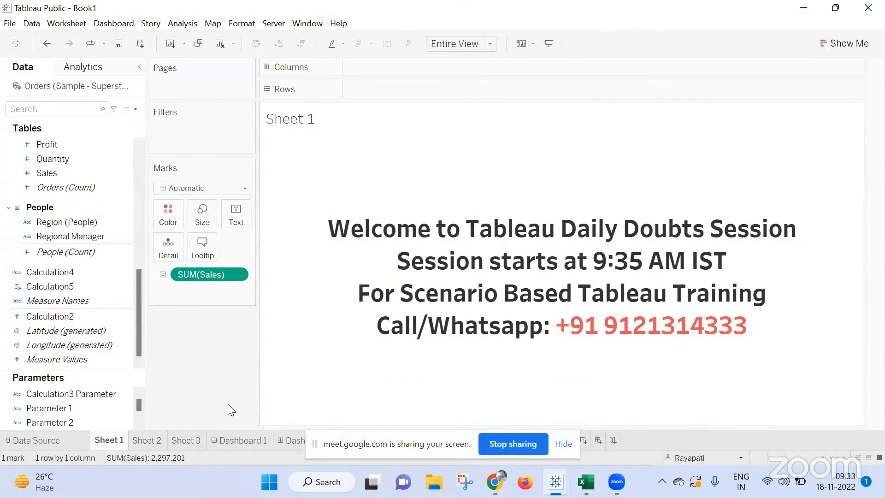
left_click(564, 444)
Delete every sheet and dashboard from Sheet 2 through Sheet 9, and add a new blank worksheet.
left_click(157, 443)
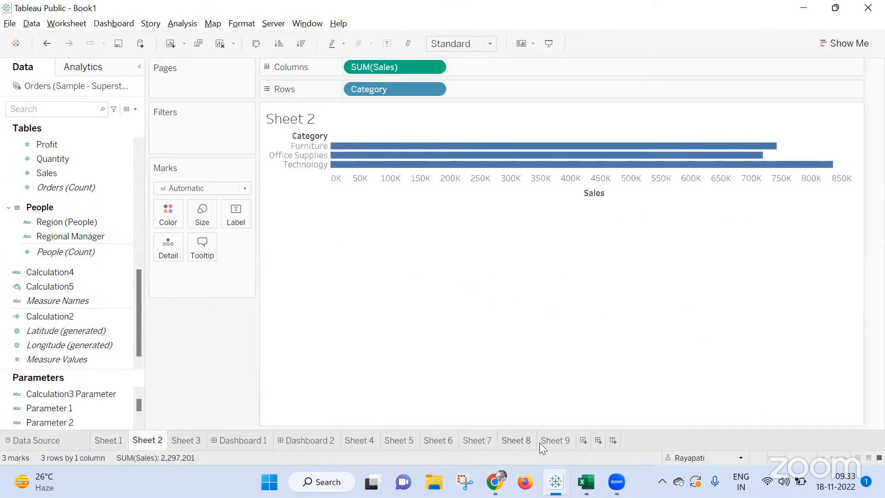
right_click(556, 441)
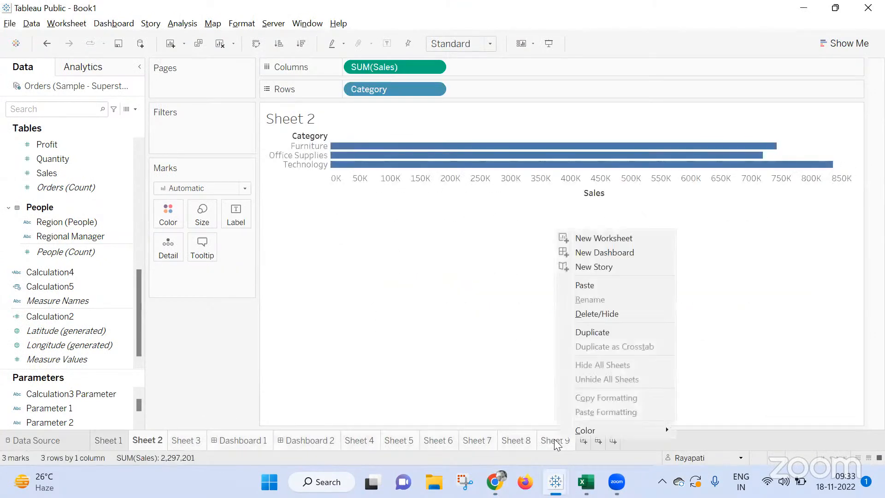
left_click(591, 315)
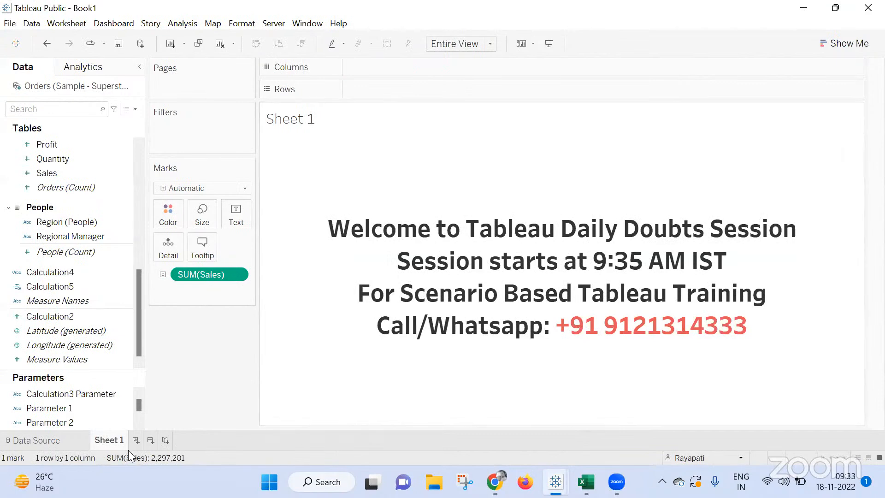
left_click(135, 441)
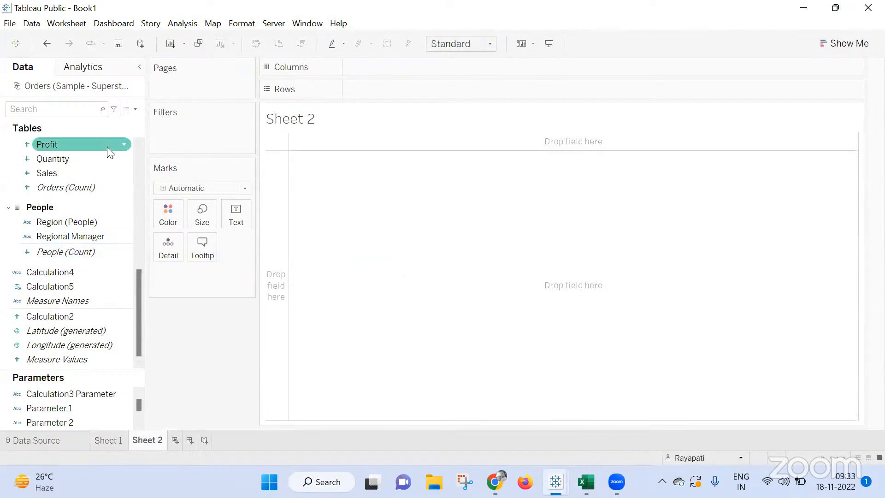
Create a calculated field containing the text "Clik for Dash 1", keeping its default name.
left_click(197, 25)
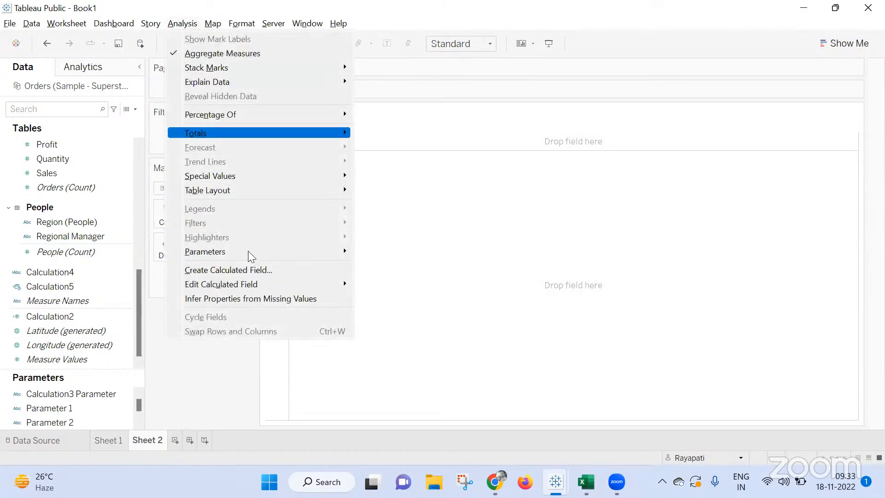
left_click(267, 264)
left_click(423, 298)
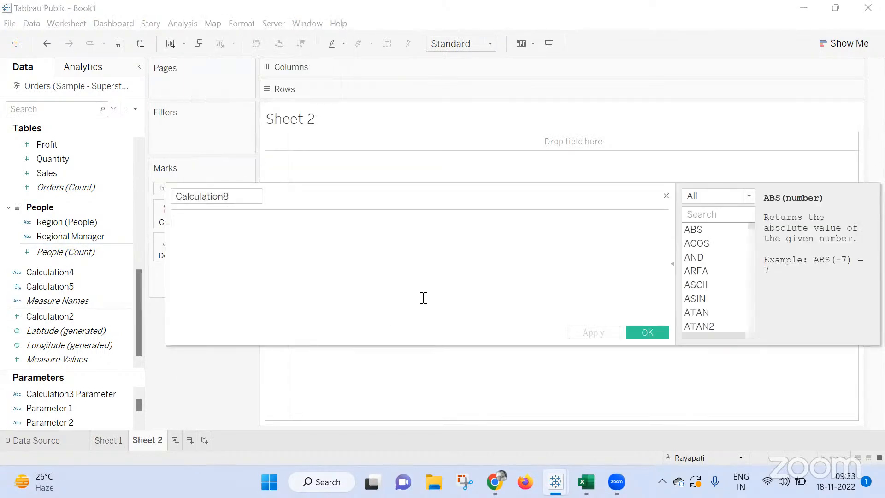
type("\"Clik for Da")
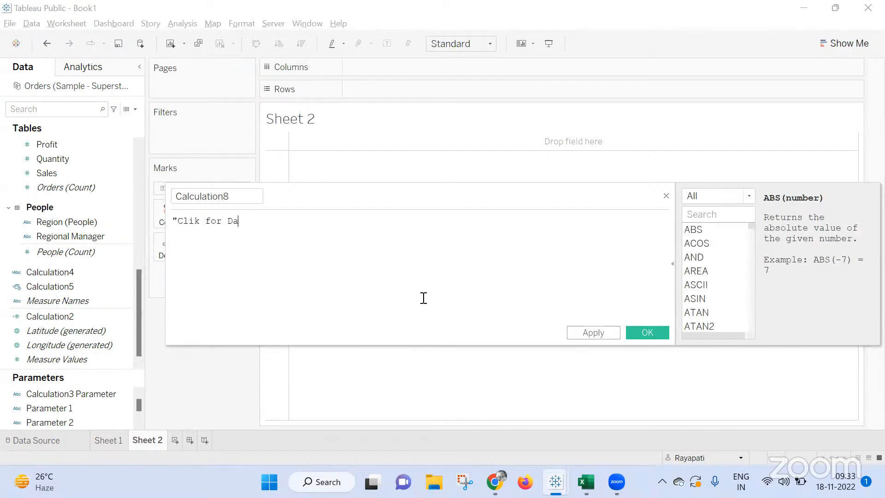
type("sh 1\"")
left_click(615, 335)
left_click(632, 337)
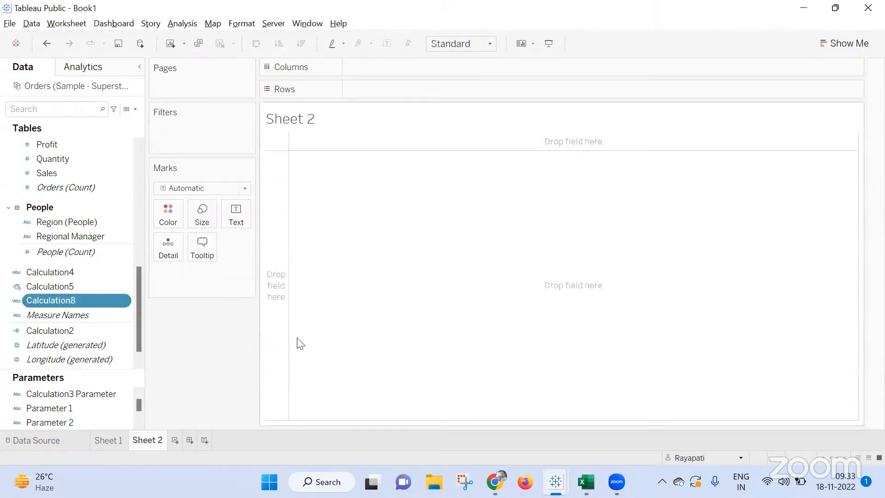
Duplicate the Calculation8 field and change the copy's text to "Clik for Dash 2".
right_click(79, 299)
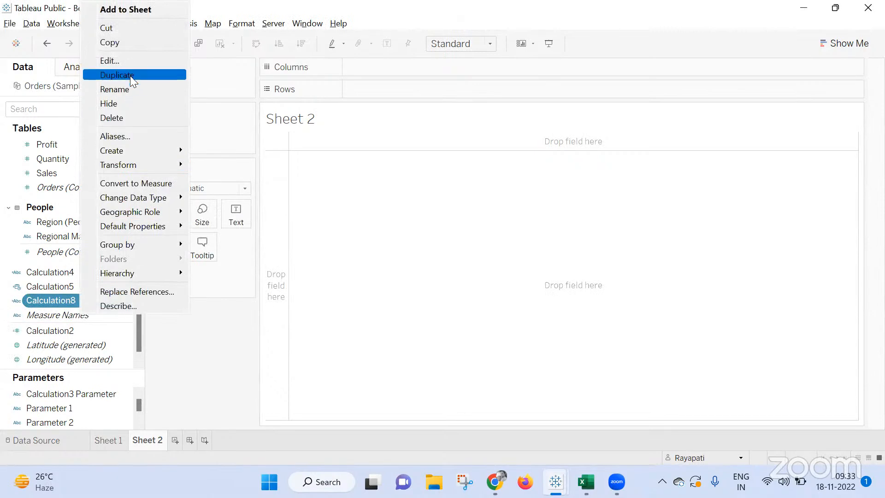
left_click(116, 75)
right_click(92, 318)
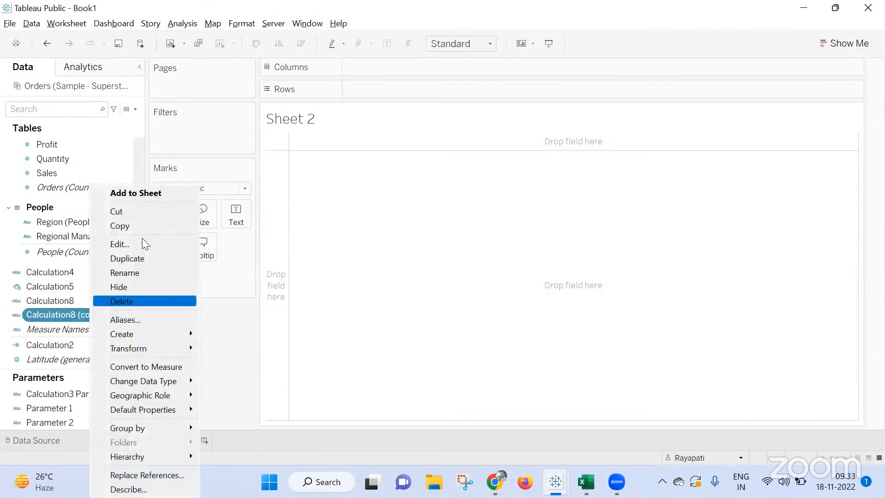
left_click(147, 240)
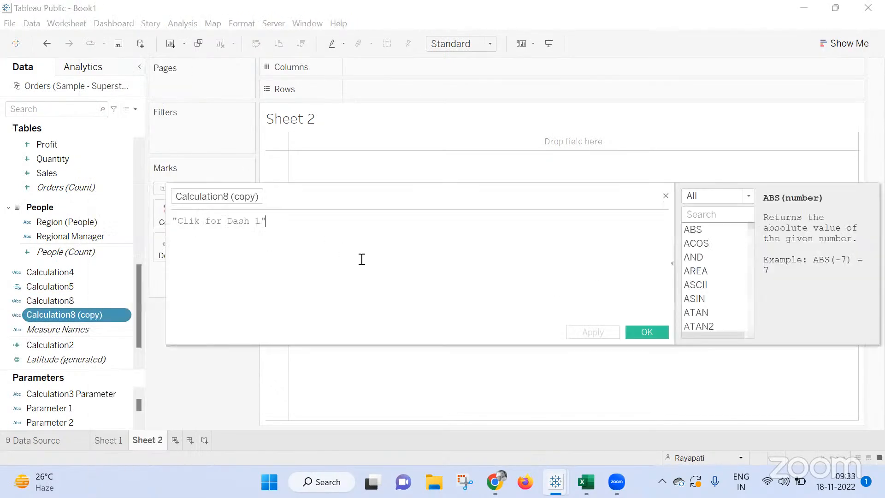
left_click(261, 221)
key("BackSpace")
type("2")
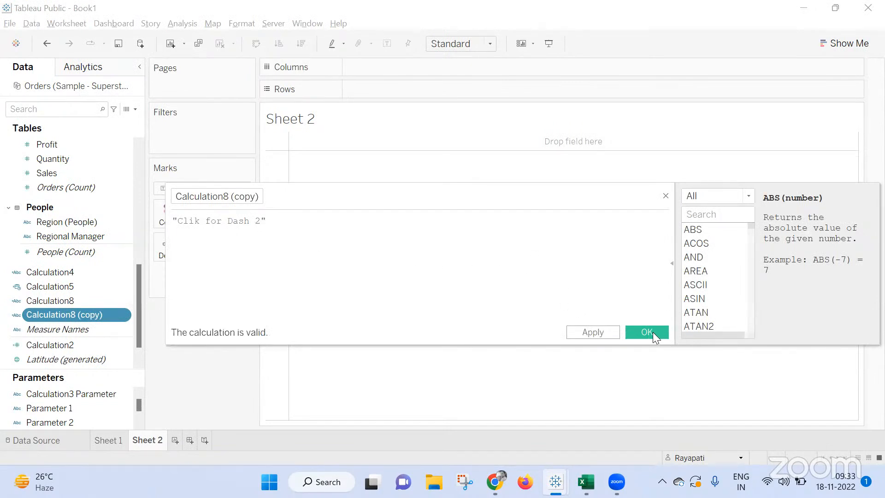
left_click(647, 329)
Show Calculation8 as text on Sheet 2 and fit the sheet to Entire View.
left_click_drag(60, 301, 241, 211)
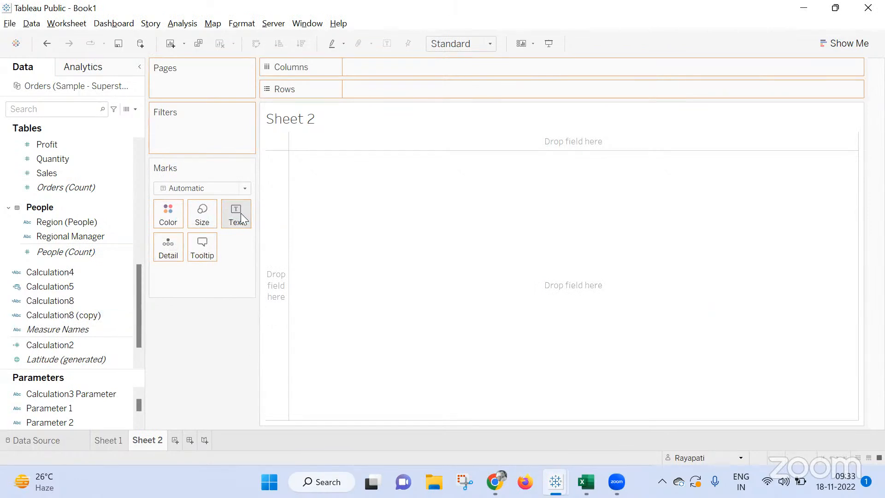
left_click(444, 43)
left_click(457, 94)
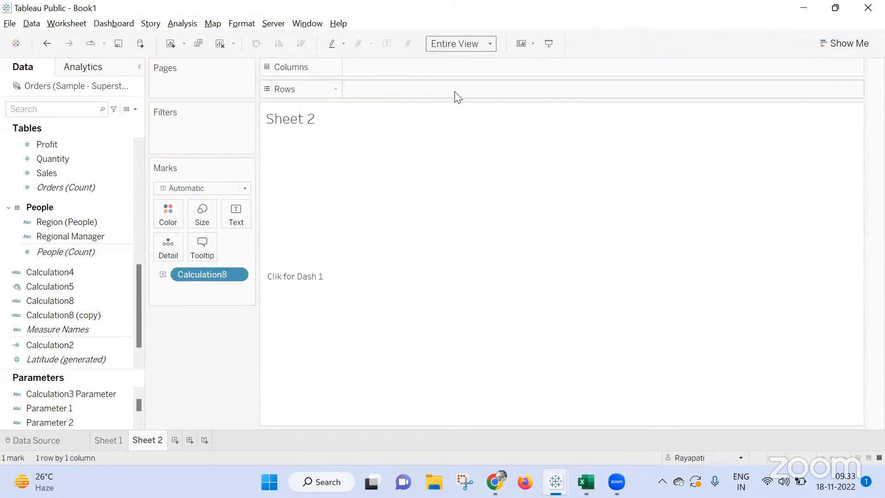
Add a worksheet showing Calculation8 (copy) as text, fitted to Entire View, and return to Sheet 2.
left_click(175, 440)
left_click_drag(74, 315, 236, 213)
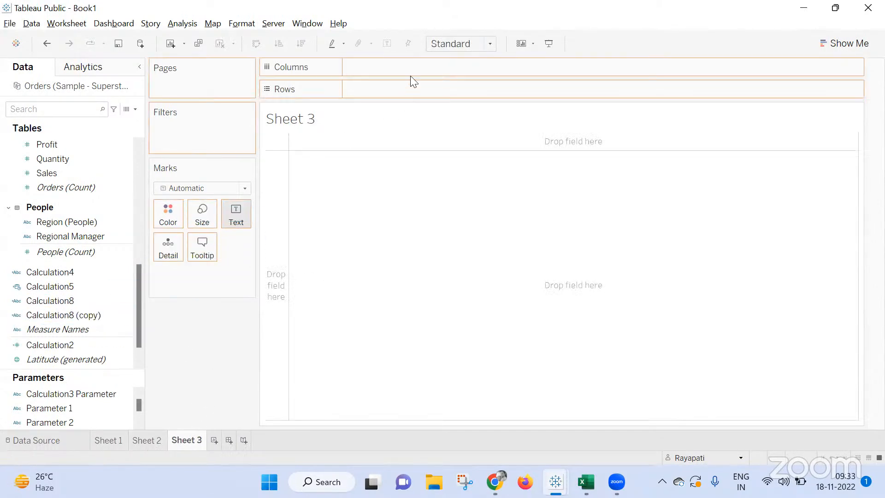
left_click(245, 25)
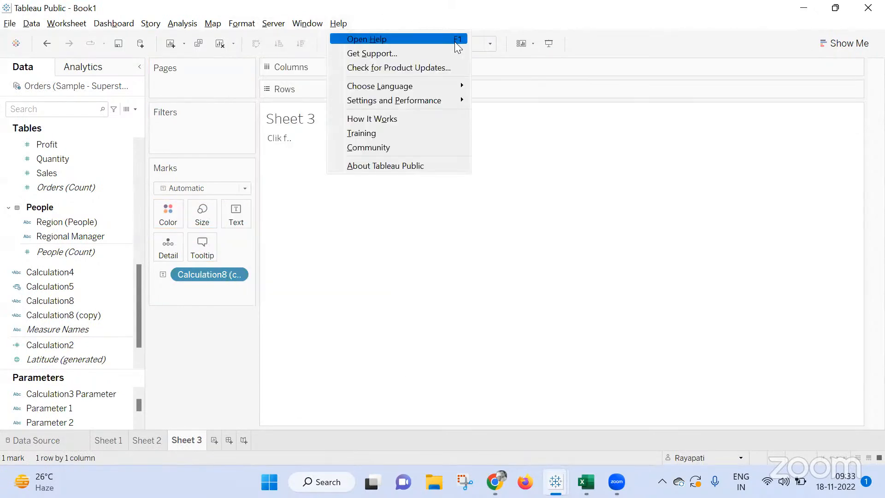
left_click(477, 44)
left_click(468, 94)
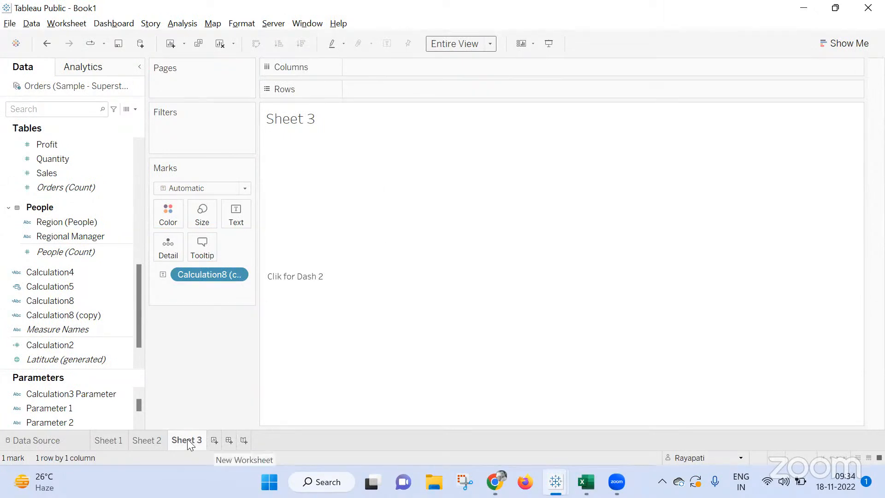
left_click(153, 440)
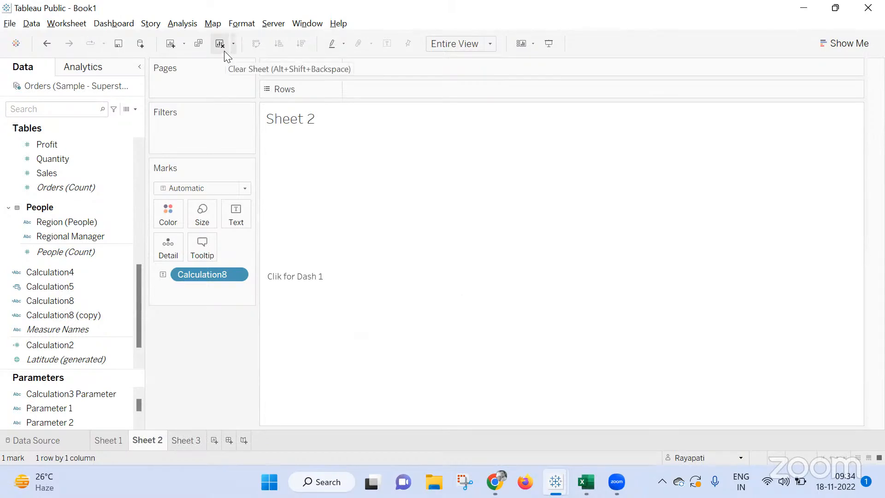
left_click(182, 23)
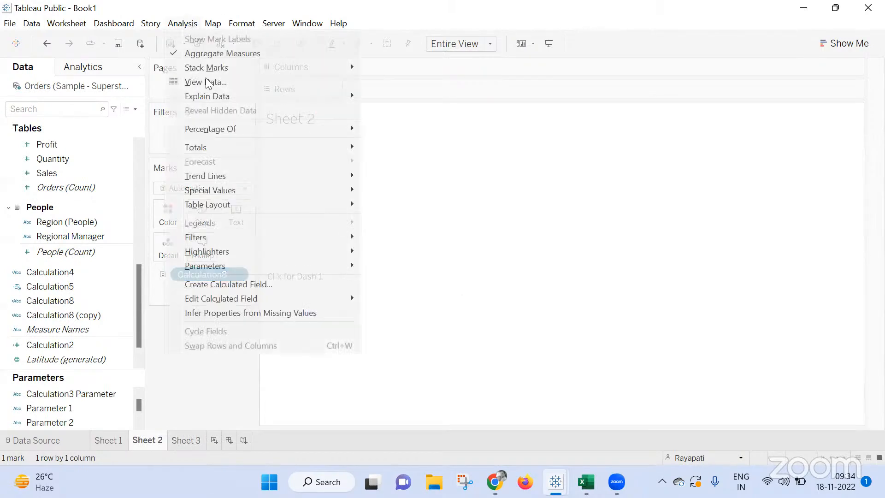
left_click(259, 283)
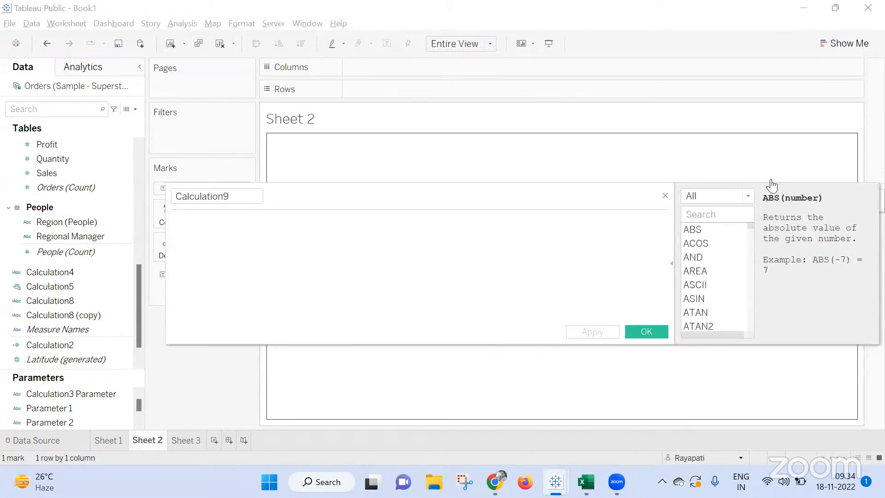
left_click(666, 196)
left_click(38, 423)
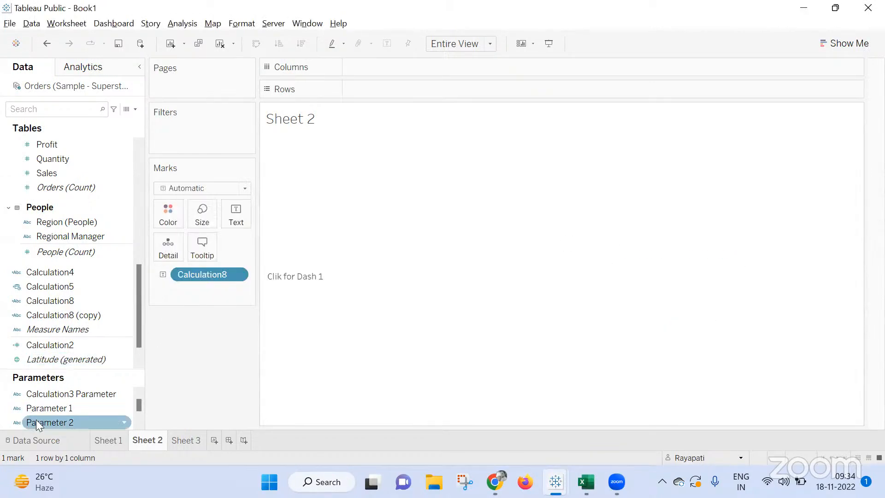
Start a new calculated field with the condition If [Parameter 2] = and move the editor clear of the sheet's text.
left_click(182, 23)
left_click(270, 286)
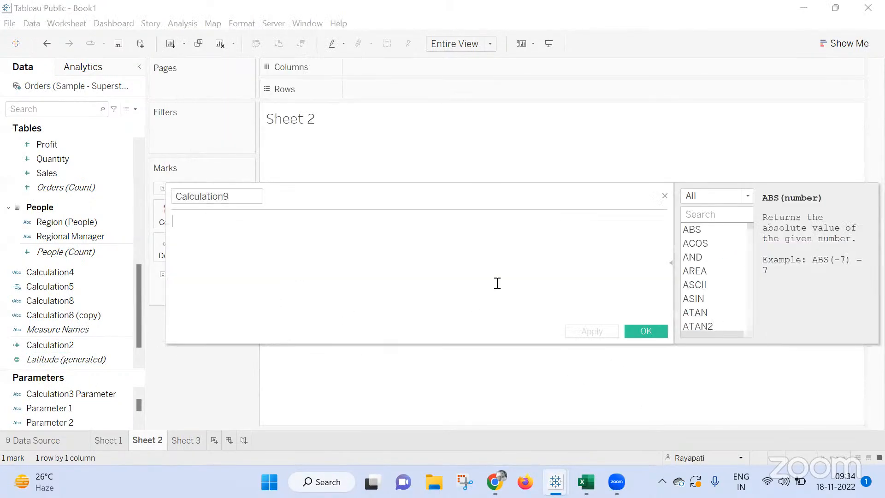
type("If Para")
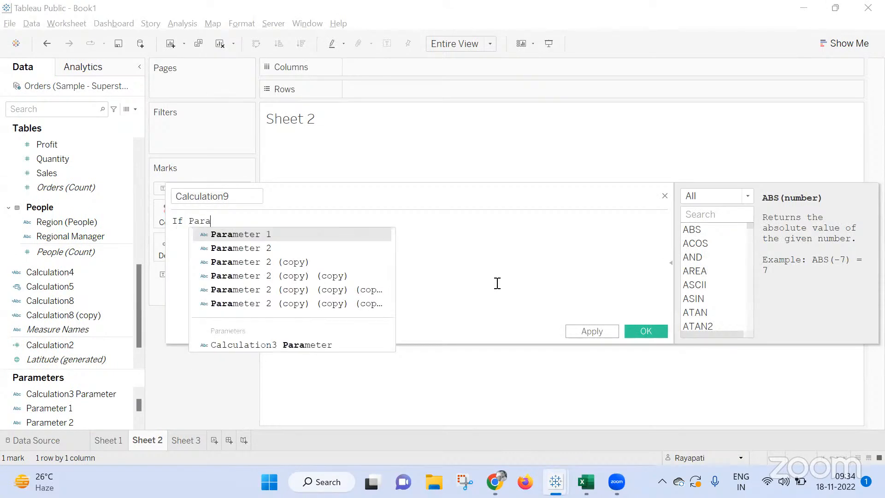
key("Down")
key("Down")
key("Down")
key("Down")
key("Up")
key("Up")
key("Up")
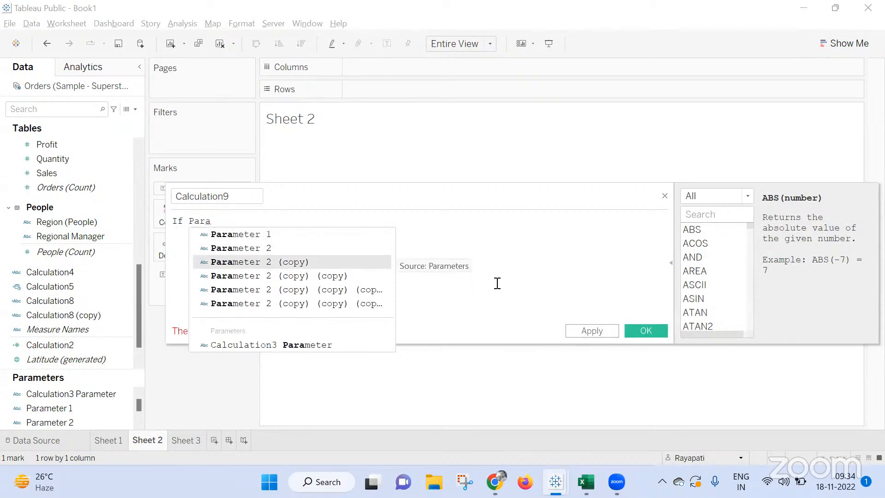
key("Return")
left_click_drag(464, 209, 737, 159)
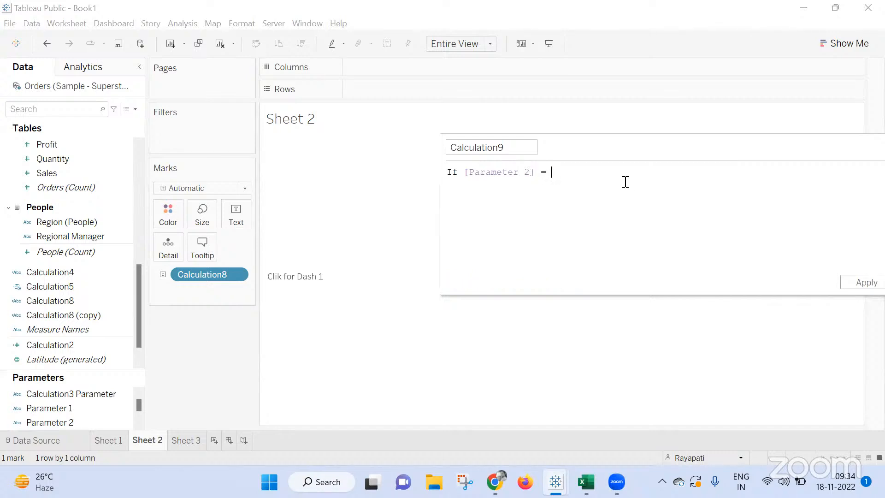
Complete the calculation so "Clik for Dash 1" returns "Infor about Dash 1", close it with End, and save the field.
right_click(296, 279)
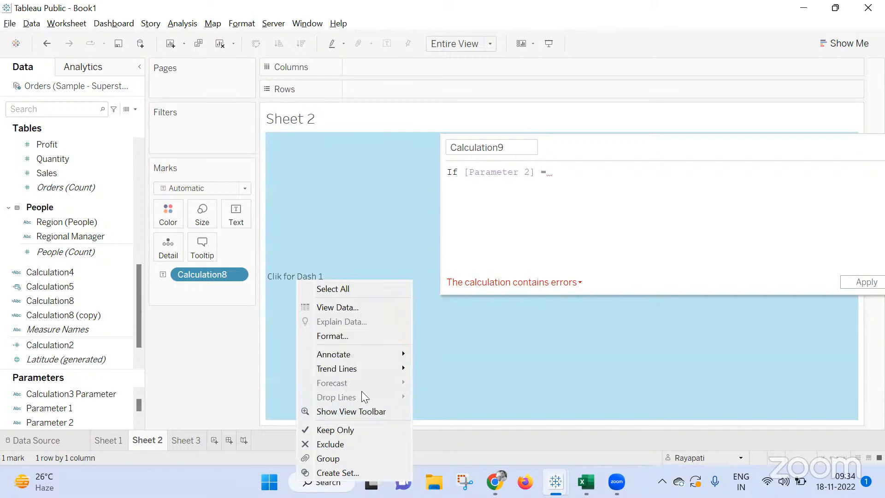
left_click(537, 225)
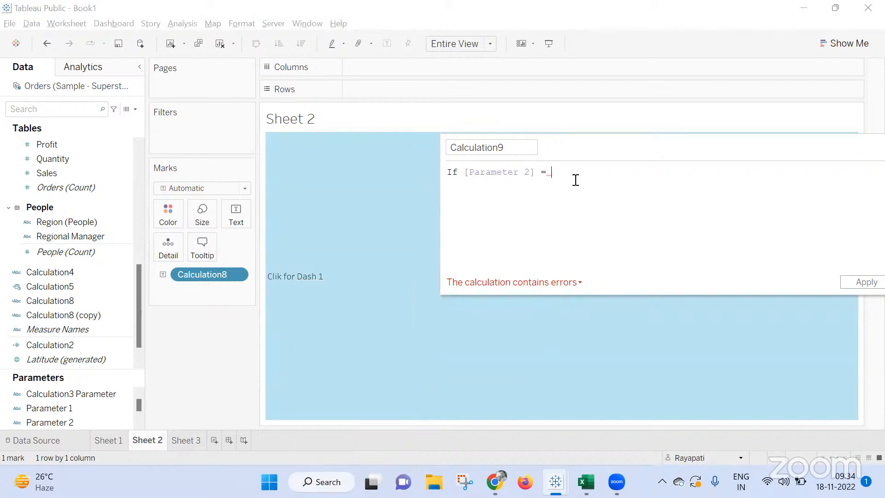
type("\"Clik for D")
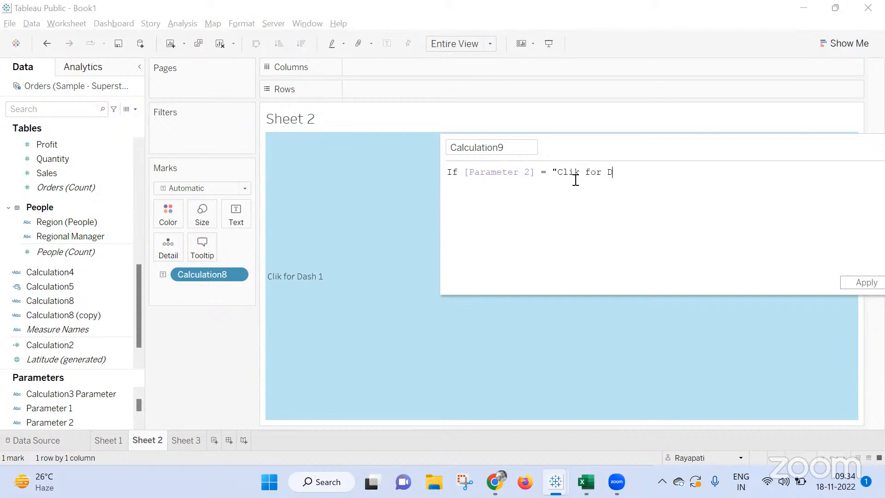
type("ash 1\" Then \"Infor about")
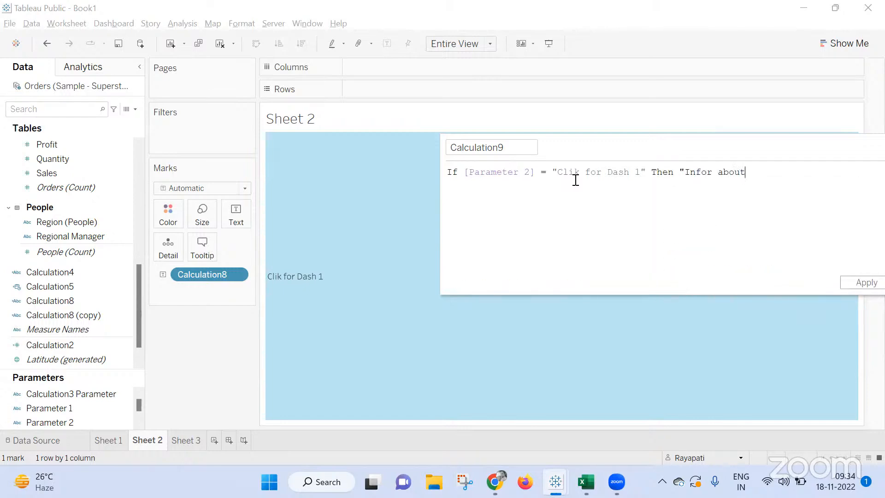
type(" Dash 1\" ")
type("End")
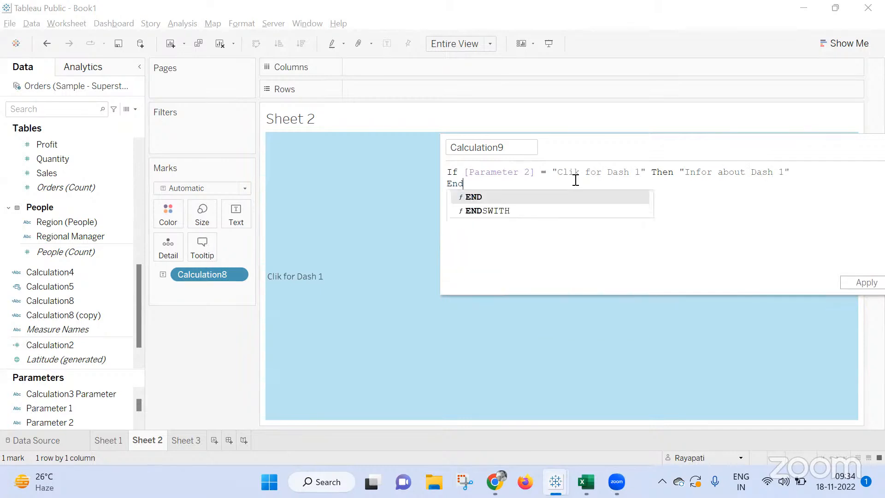
left_click(857, 287)
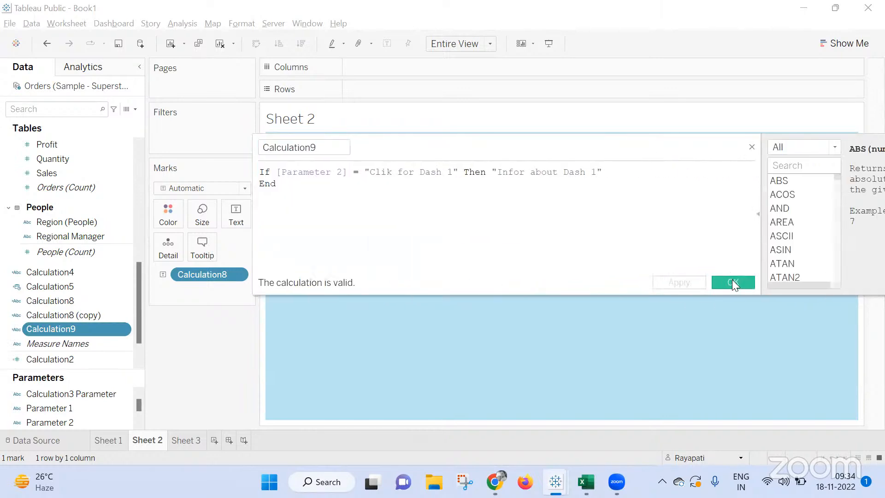
left_click(733, 282)
Duplicate the Calculation9 field and change the copy's result text to "Infor about Dash 2".
left_click(69, 315)
right_click(57, 317)
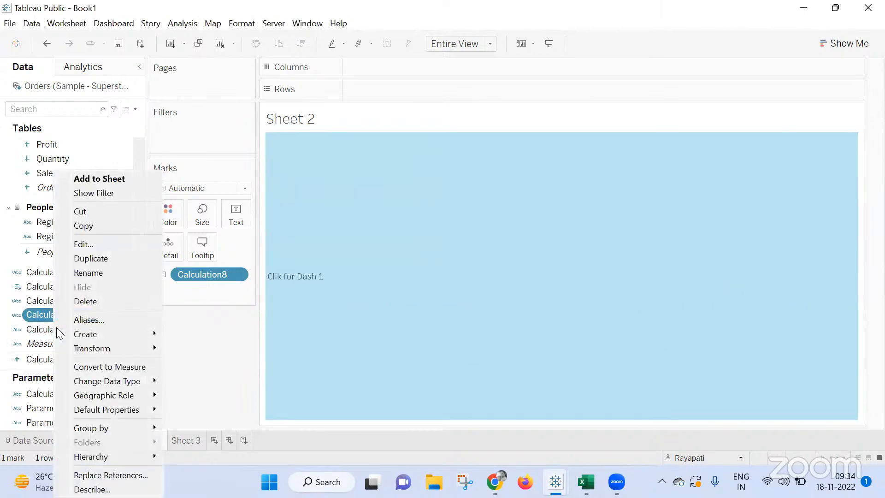
left_click(45, 328)
right_click(46, 328)
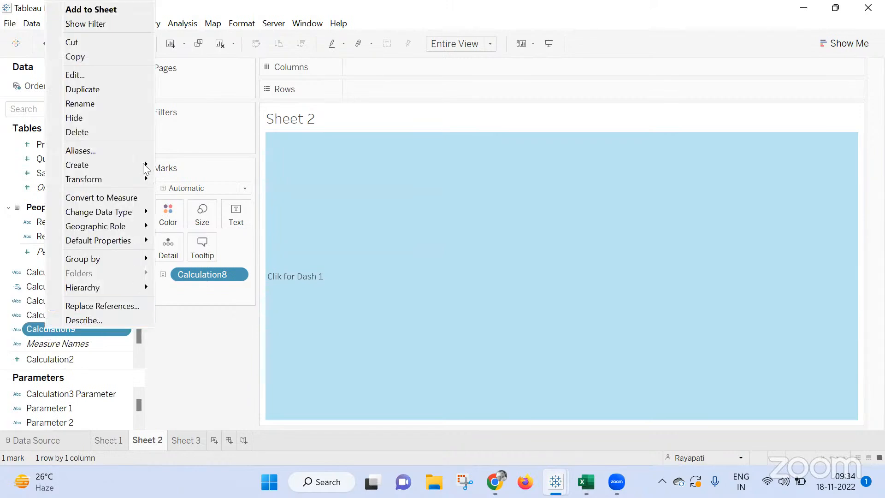
left_click(133, 88)
right_click(80, 345)
left_click(131, 92)
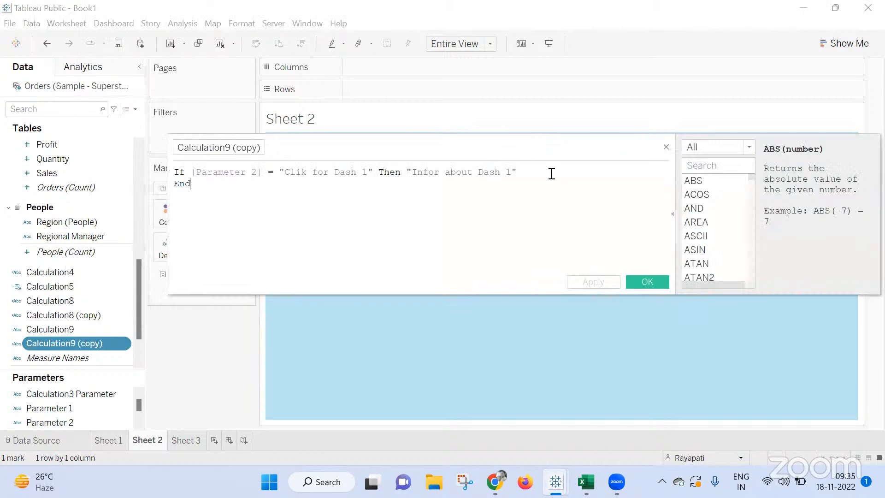
left_click(509, 174)
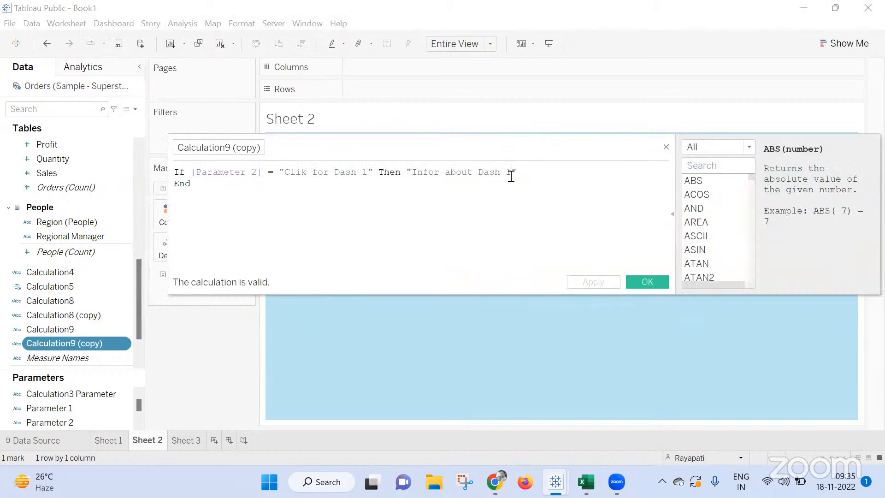
key("Delete")
type("2")
left_click(639, 281)
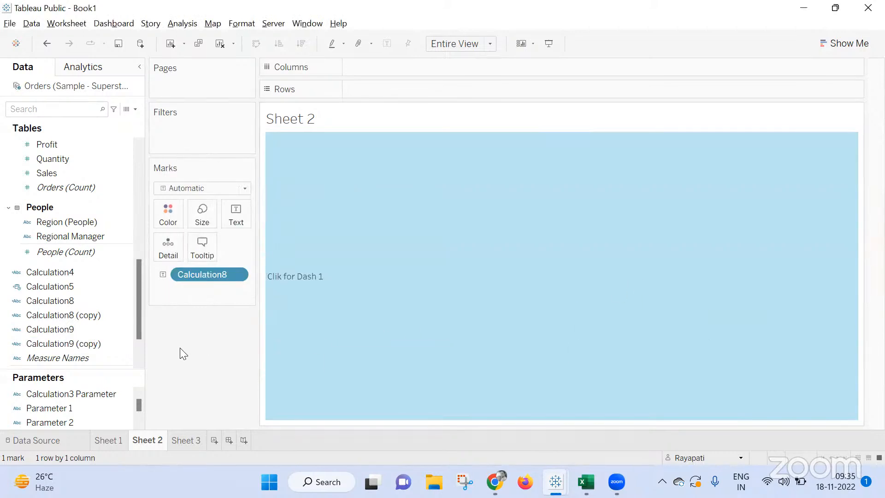
Open Sheet 3 and extend Calculation9 with an ELSEIF branch that copies the first line's Parameter 2 condition and result.
left_click(193, 441)
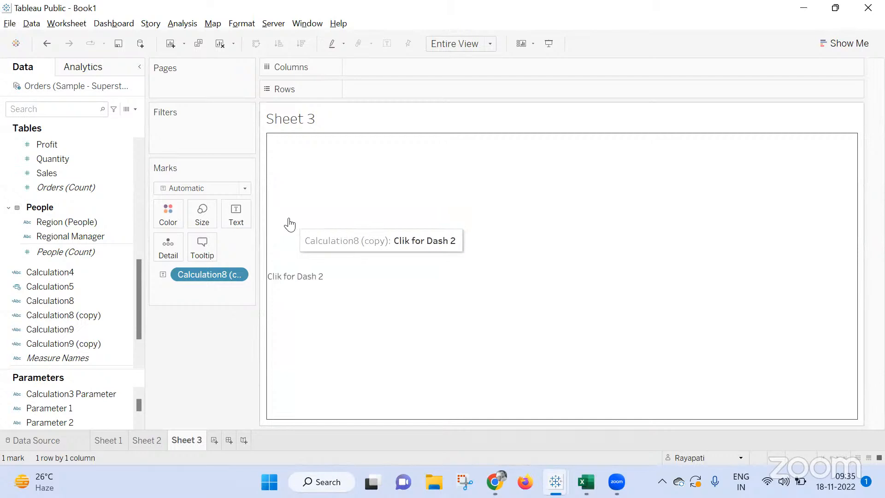
right_click(74, 330)
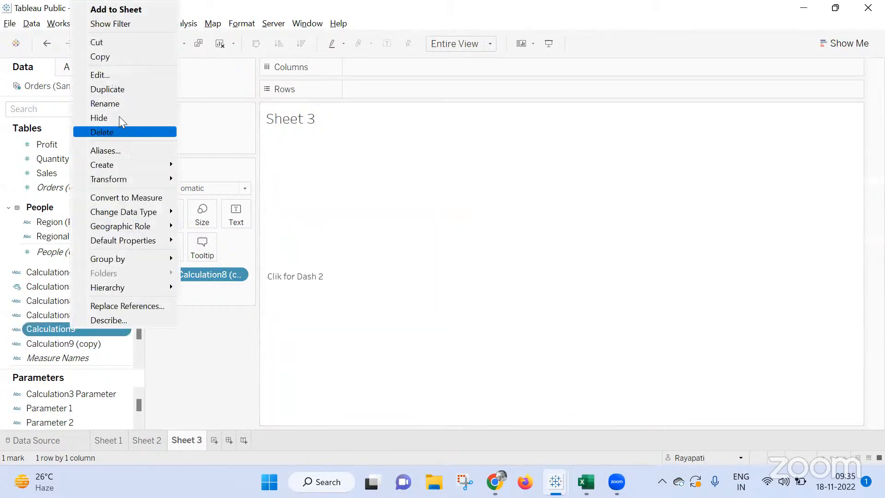
left_click(121, 76)
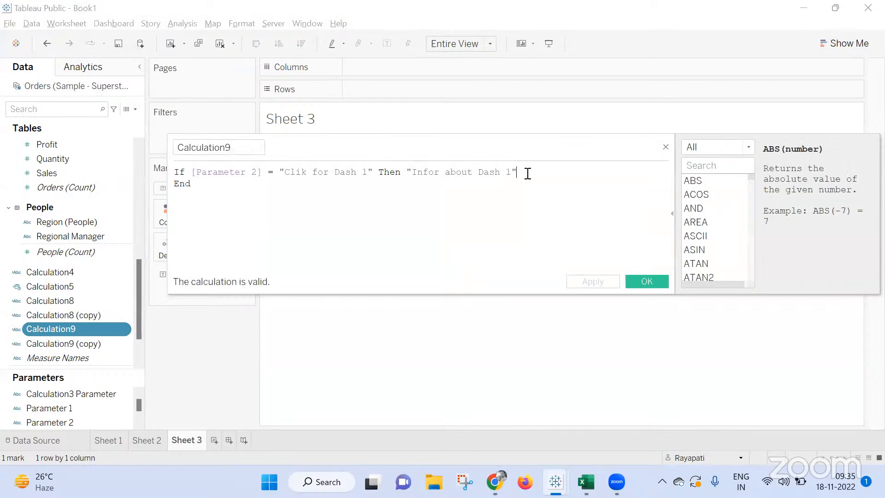
key("Return")
type("els")
key("Down")
key("Return")
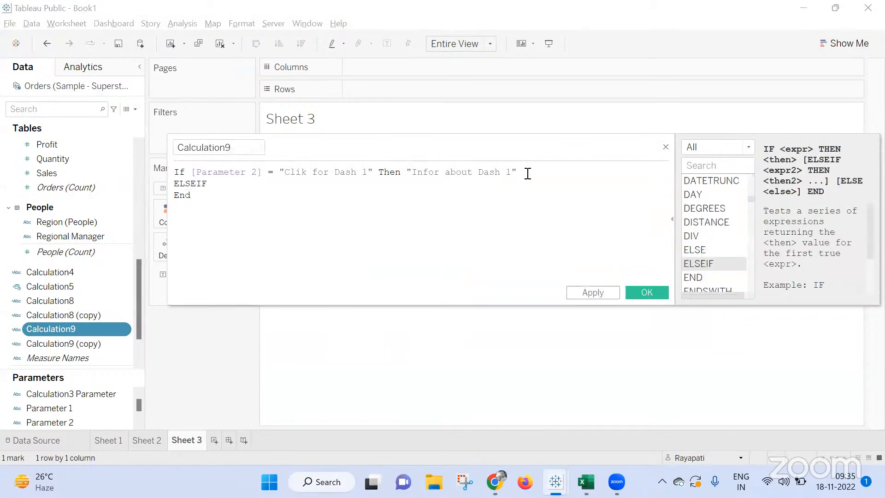
left_click_drag(193, 172, 520, 160)
key("ctrl+c")
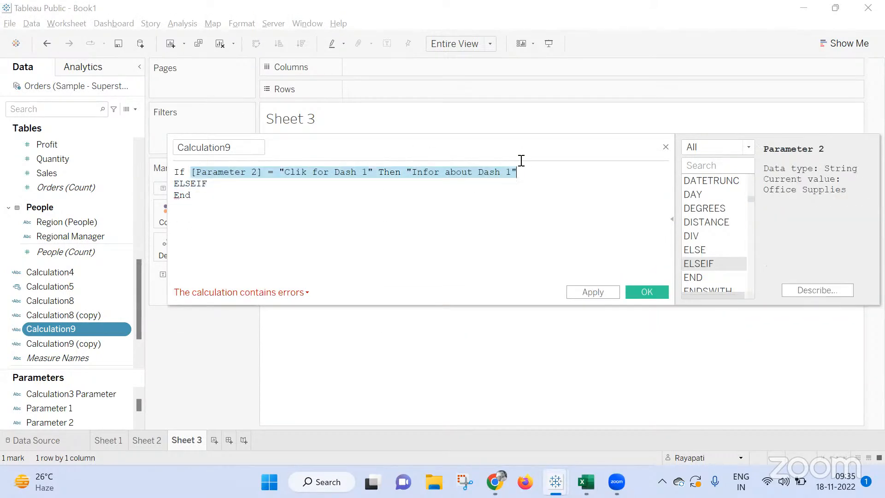
left_click(322, 184)
key("ctrl+v")
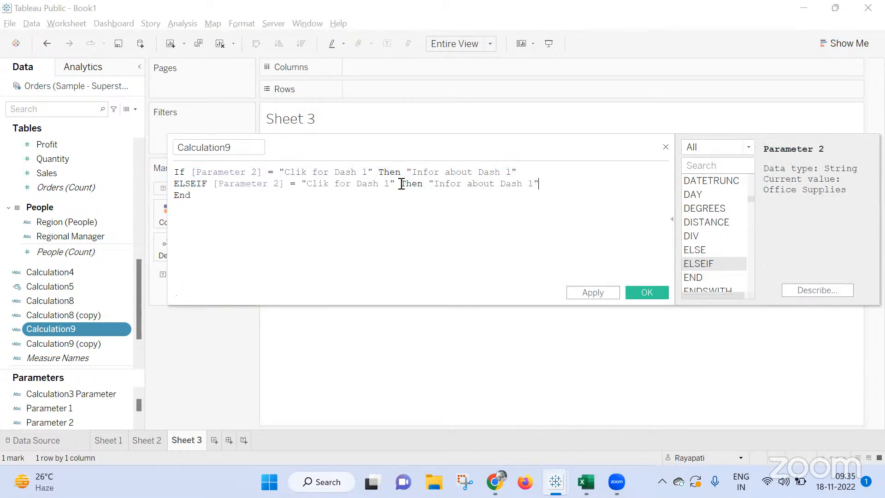
Change the ELSEIF branch to test for "Clik for Dash 2" and return "Infor about Dash 2", and save Calculation9.
left_click(392, 184)
key("BackSpace")
type("2")
left_click(536, 185)
key("BackSpace")
type("2")
left_click(645, 292)
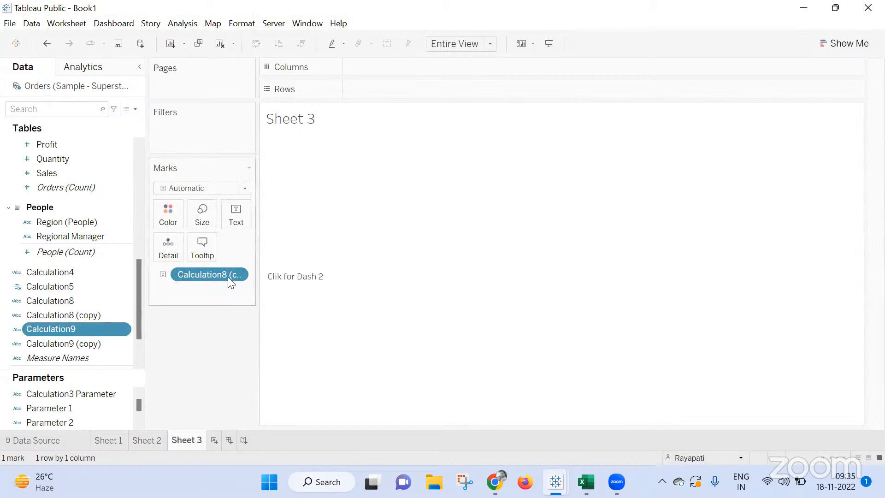
Add a new worksheet showing Calculation9 as text.
left_click(214, 443)
left_click_drag(50, 329, 241, 210)
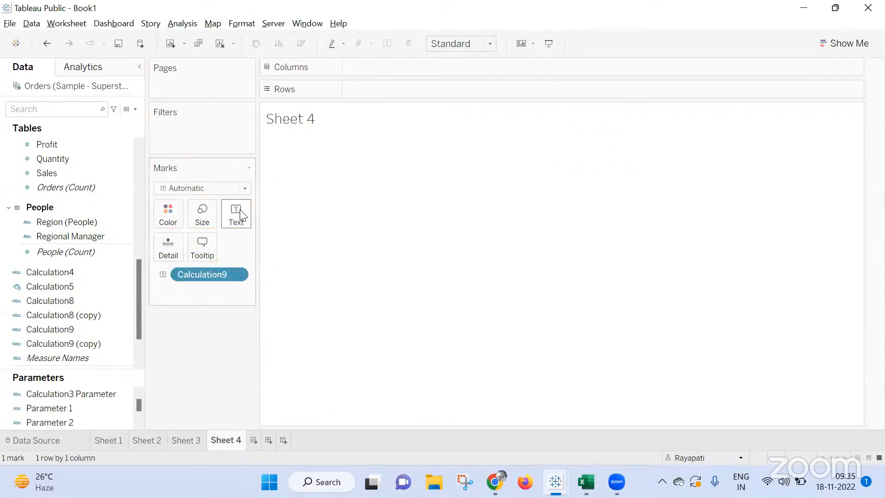
Create a dashboard with Sheet 4 across the top and Sheet 2 and Sheet 3 side by side below it.
left_click(269, 440)
mouse_move(67, 260)
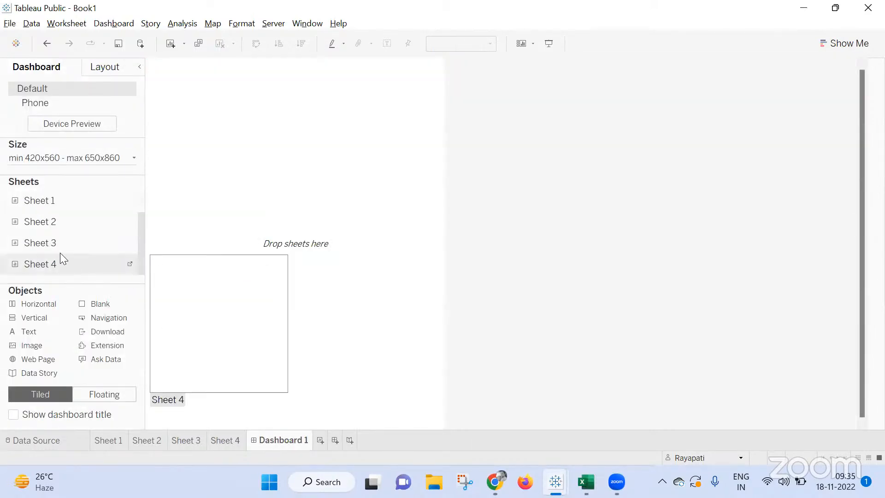
double_click(116, 223)
left_click_drag(57, 247, 386, 296)
left_click_drag(265, 122, 330, 67)
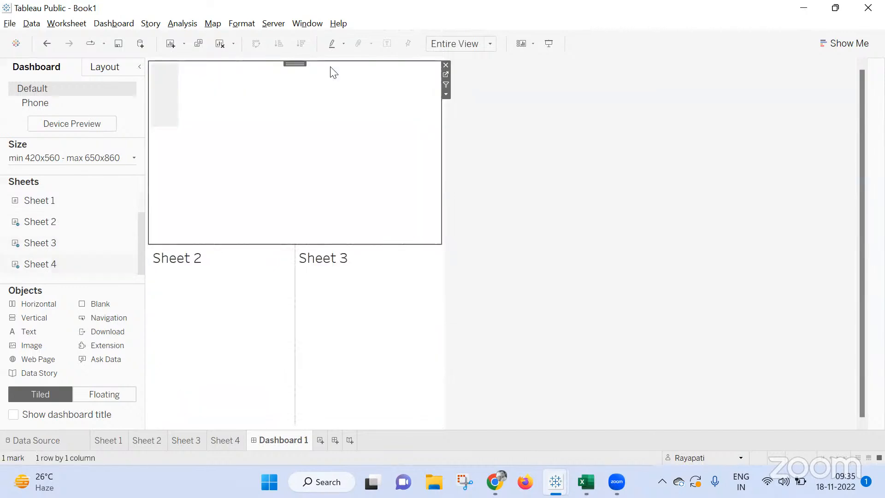
left_click(524, 209)
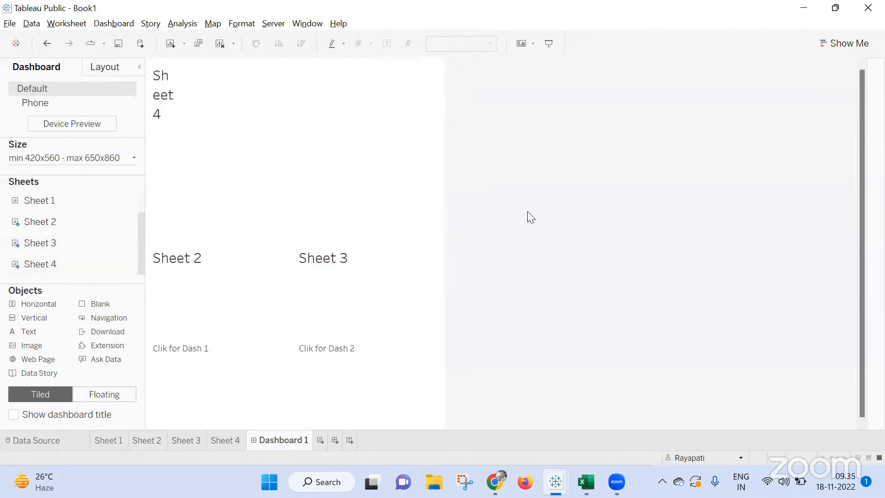
Add a parameter action for this dashboard with only Sheet 2 as source, Parameter 2 as target and Calculation8 as source field.
left_click(133, 24)
left_click(164, 161)
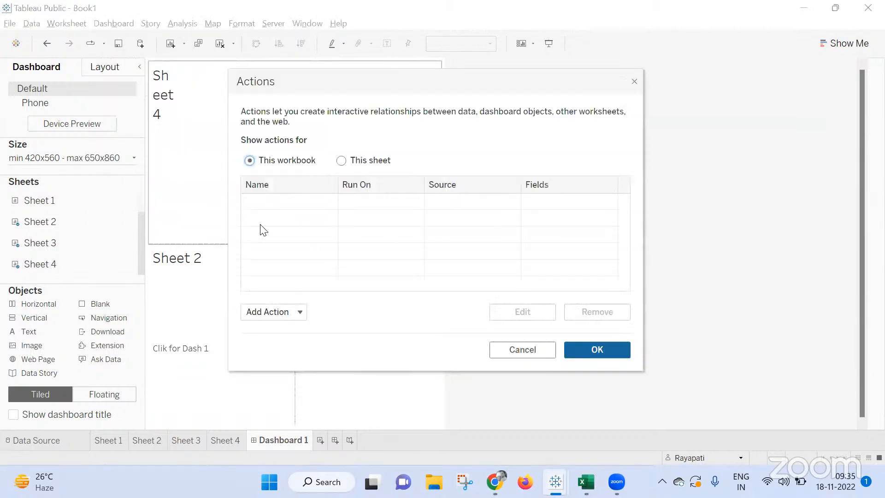
left_click(356, 164)
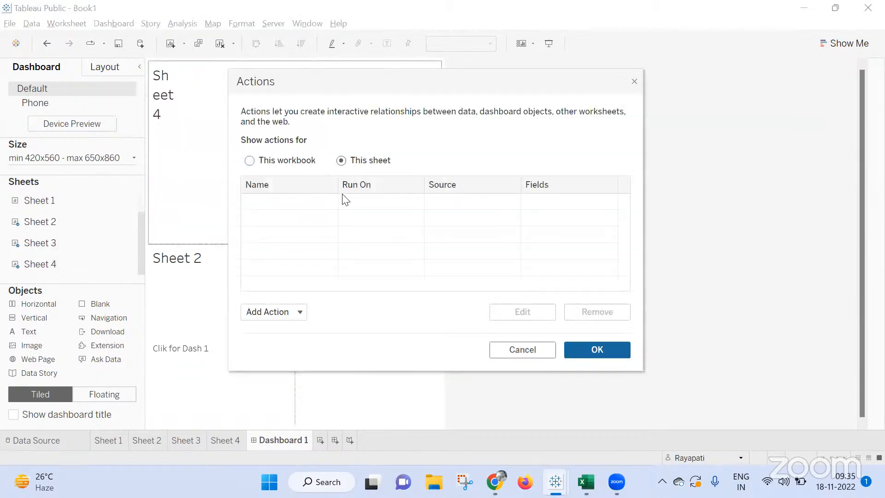
left_click(268, 312)
left_click(308, 279)
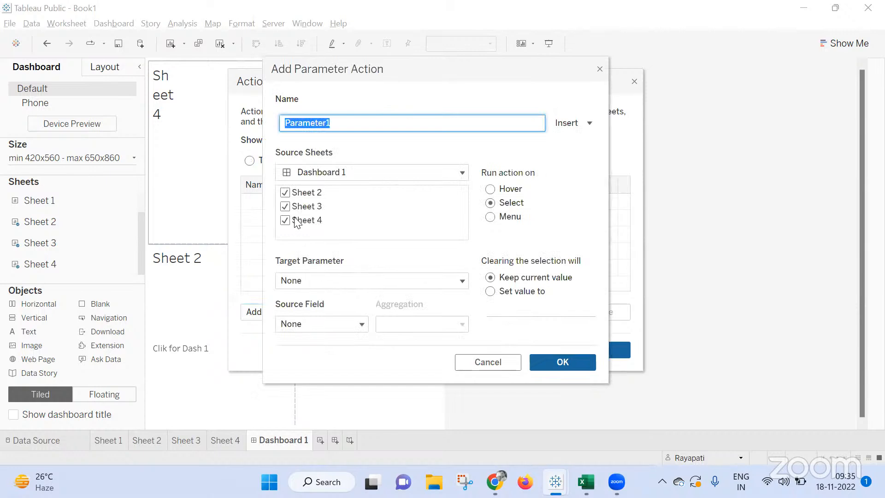
left_click(285, 206)
left_click(285, 220)
left_click(322, 280)
left_click(371, 205)
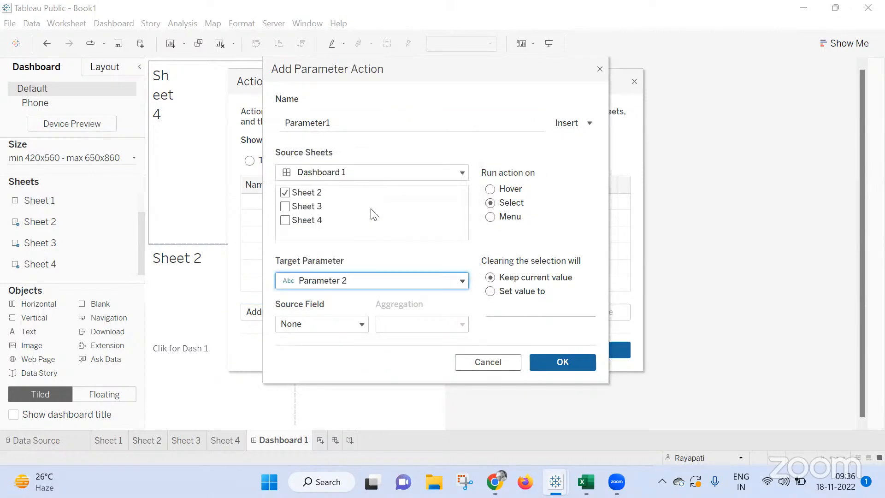
left_click(333, 323)
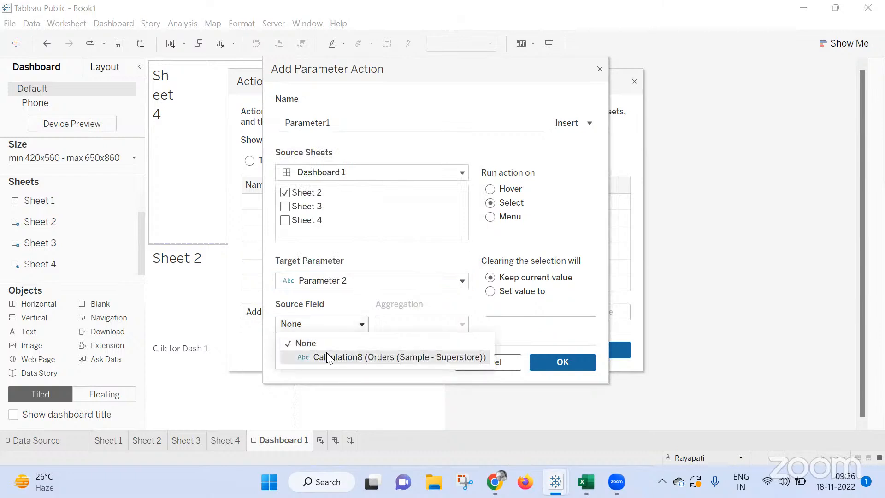
left_click(328, 358)
left_click(568, 363)
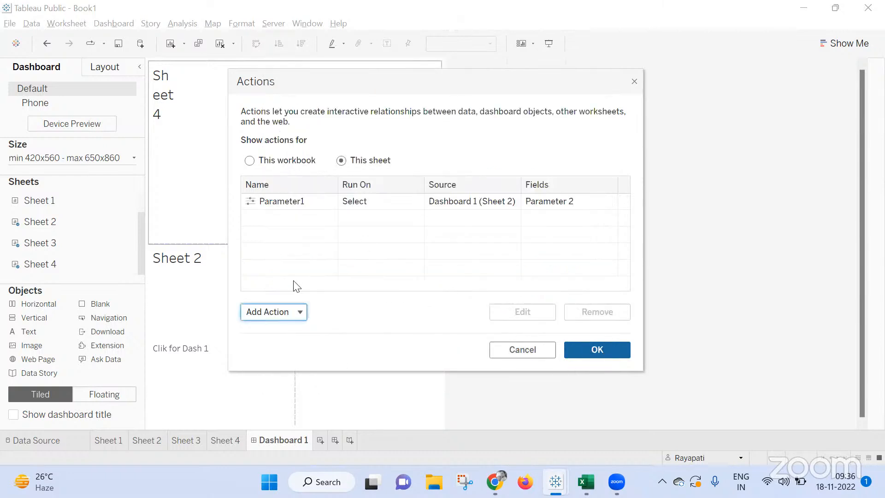
Set the Parameter1 action to run on Hover.
left_click(279, 318)
left_click(411, 233)
left_click(406, 203)
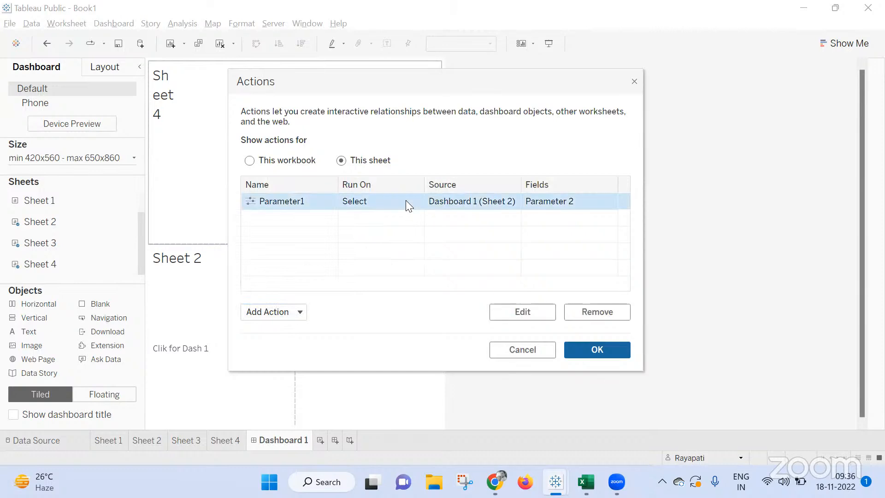
double_click(406, 201)
left_click(490, 192)
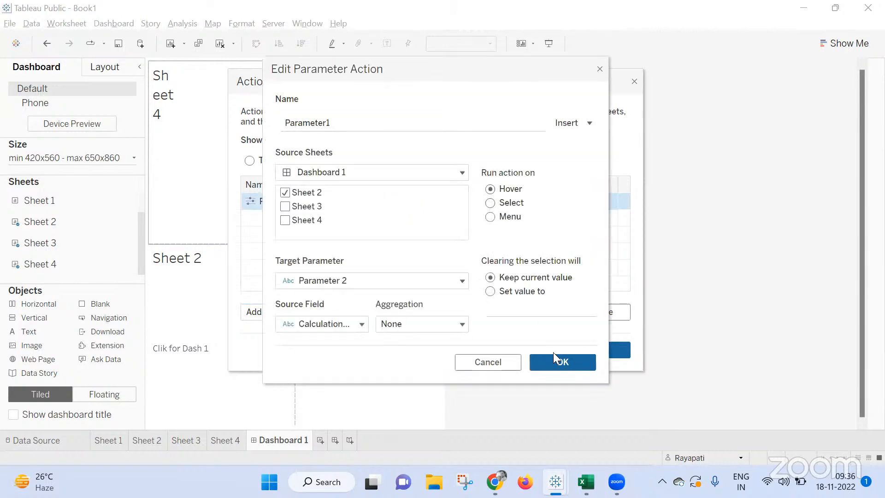
left_click(564, 360)
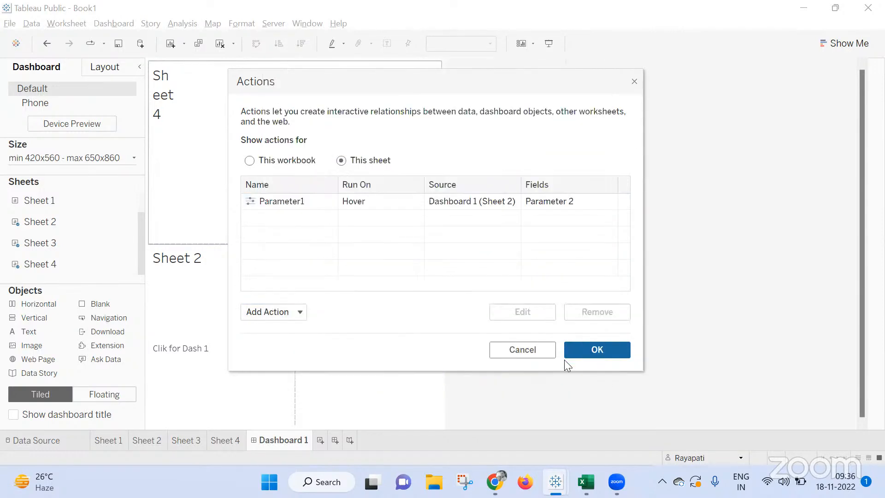
Add a second parameter action with only Sheet 2 as source, run on Hover, targeting Parameter 2 with Calculation8 as source field.
left_click(286, 316)
left_click(333, 278)
left_click(285, 206)
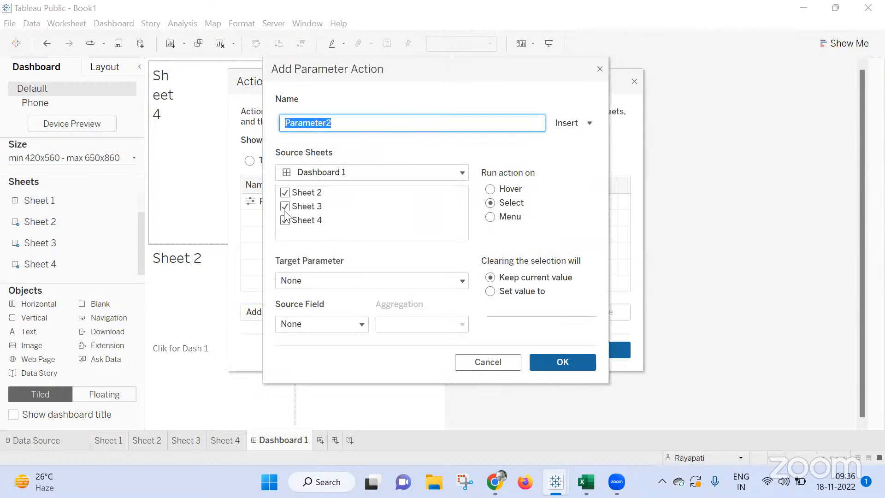
left_click(285, 220)
left_click(306, 281)
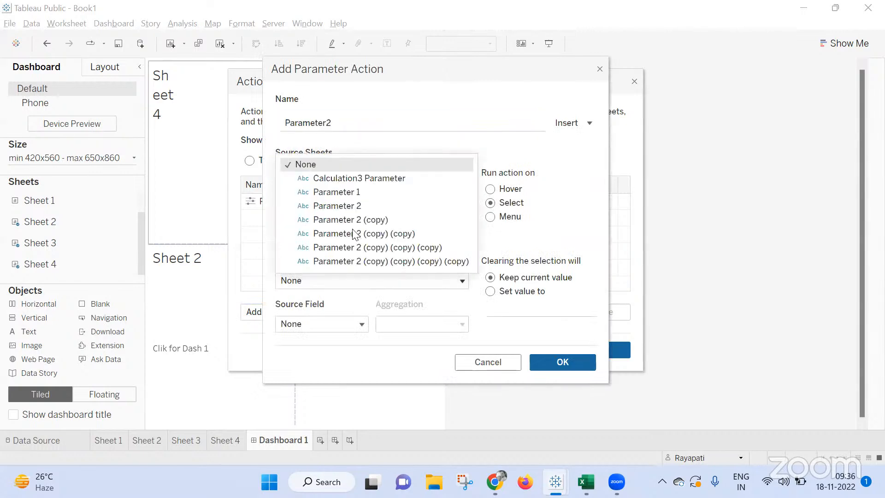
left_click(356, 206)
left_click(328, 328)
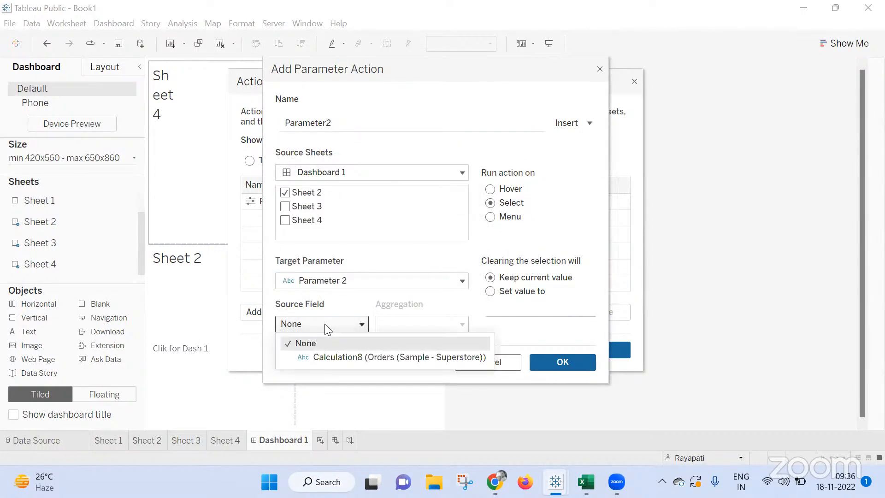
left_click(334, 357)
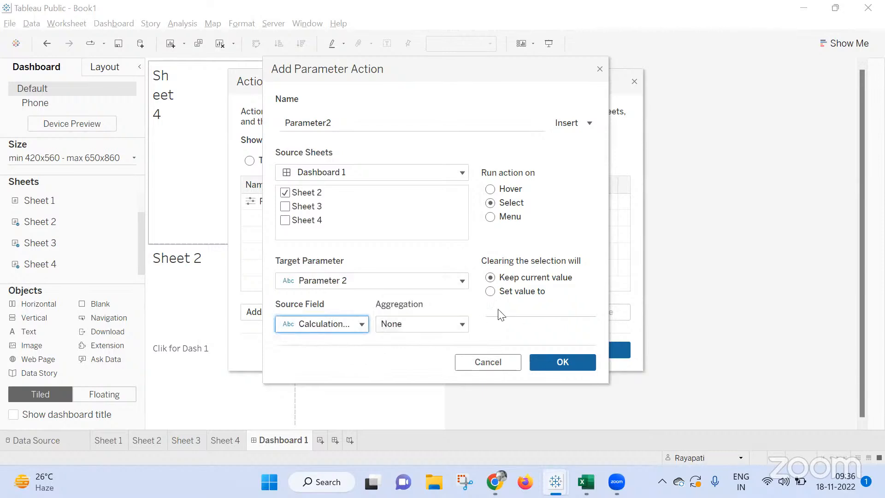
left_click(490, 190)
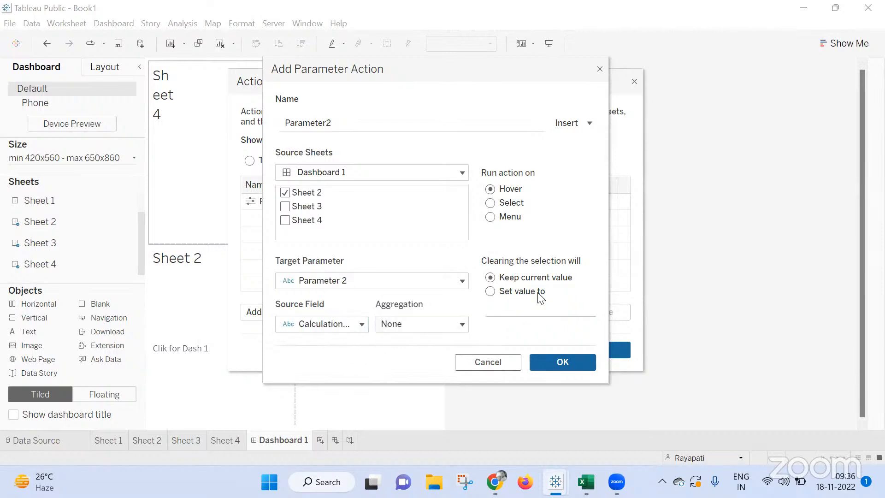
left_click(559, 362)
left_click(597, 350)
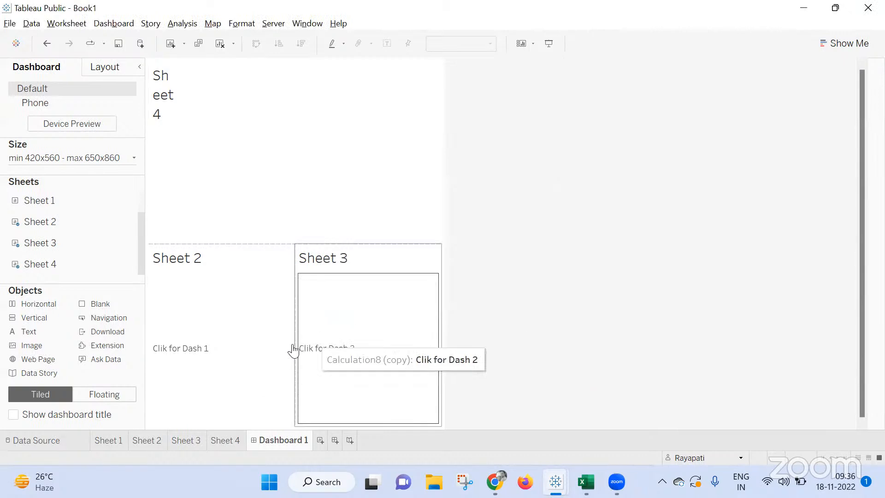
Set the fit of Sheet 4 on the dashboard to Entire View.
left_click(258, 153)
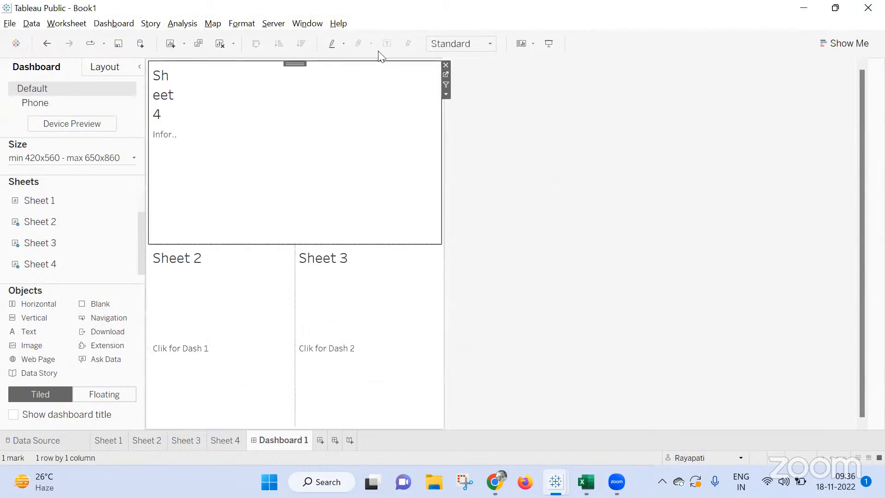
left_click(438, 40)
left_click(460, 86)
left_click(458, 39)
left_click(453, 91)
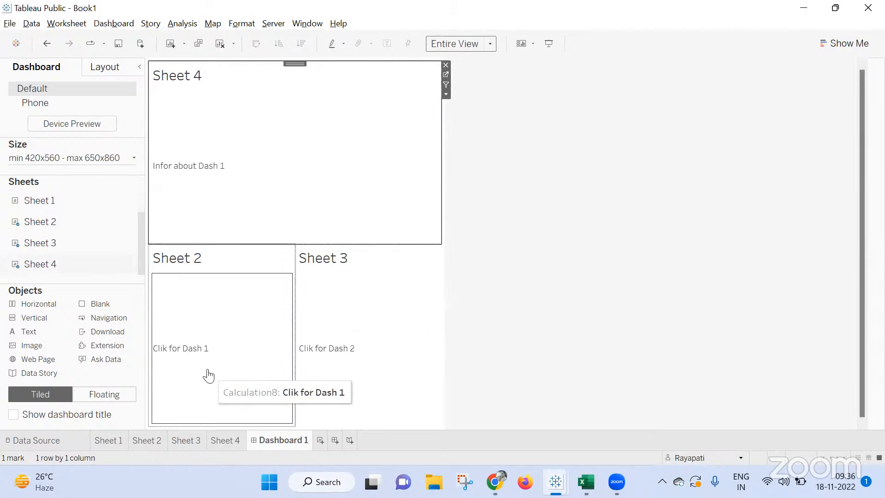
Try the Sheet 3 text on the dashboard and review the settings of the Parameter2 action.
left_click(363, 370)
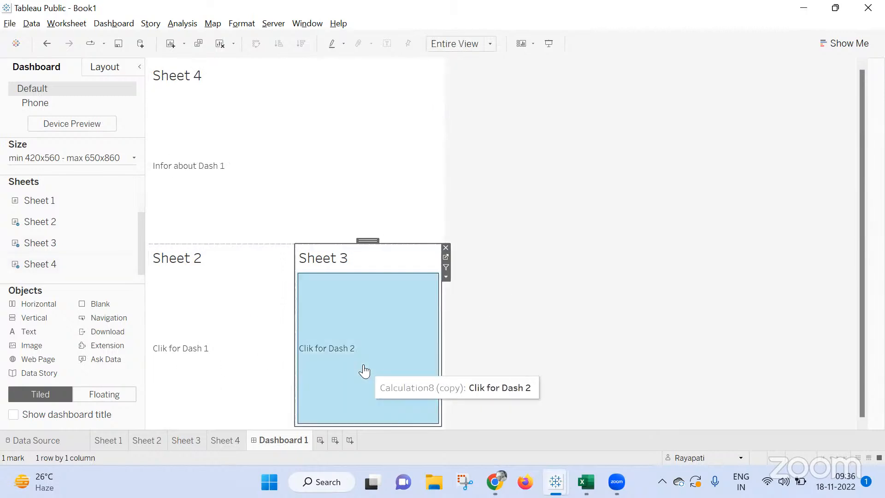
left_click(113, 23)
left_click(154, 159)
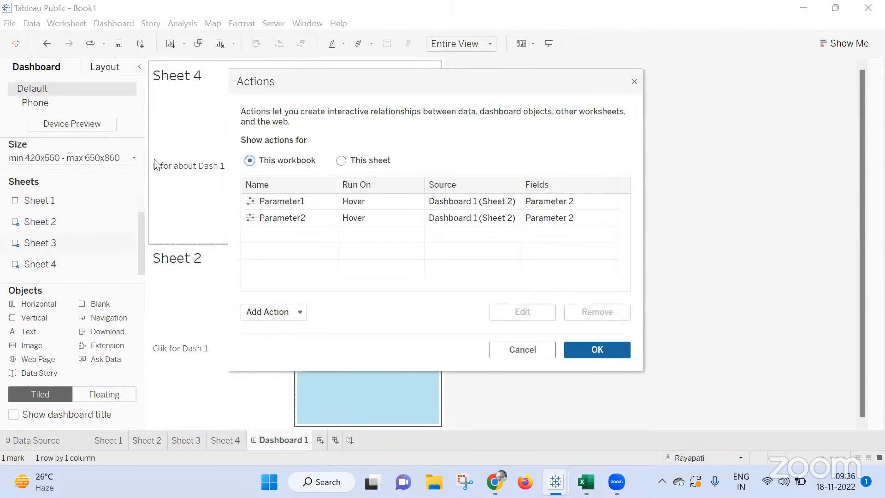
left_click(389, 218)
double_click(388, 218)
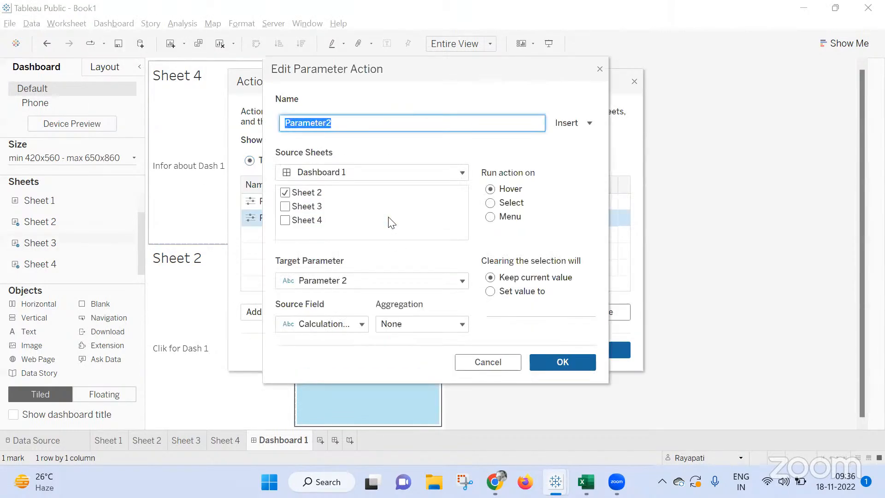
left_click(600, 68)
Reselect Sheet 2 as the source of the Parameter1 action and Calculation8 as its source field.
left_click(306, 201)
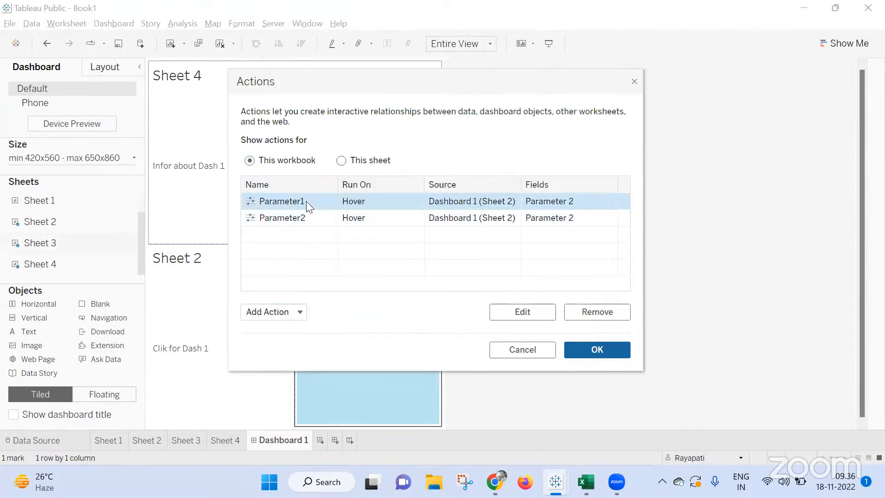
double_click(307, 201)
left_click(288, 194)
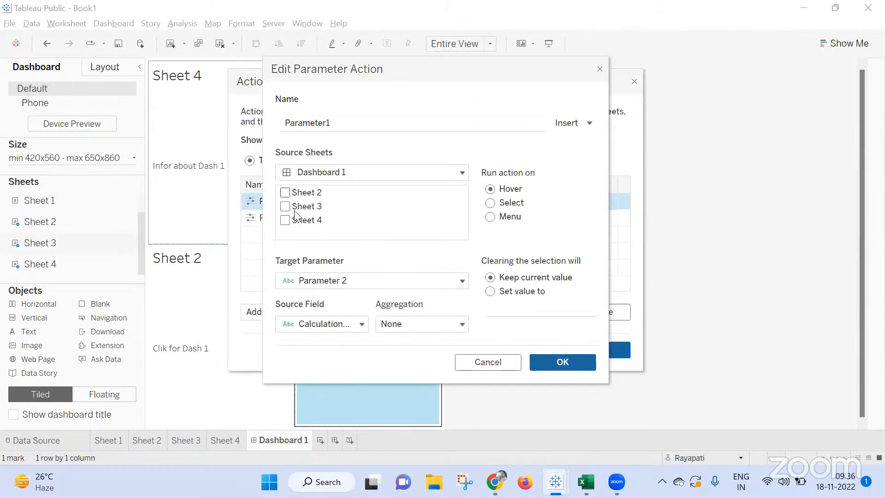
left_click(286, 193)
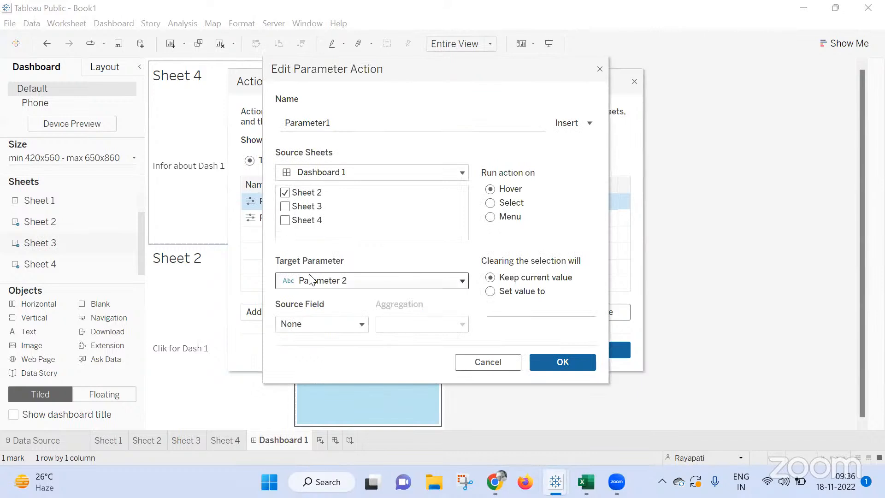
left_click(316, 324)
left_click(321, 358)
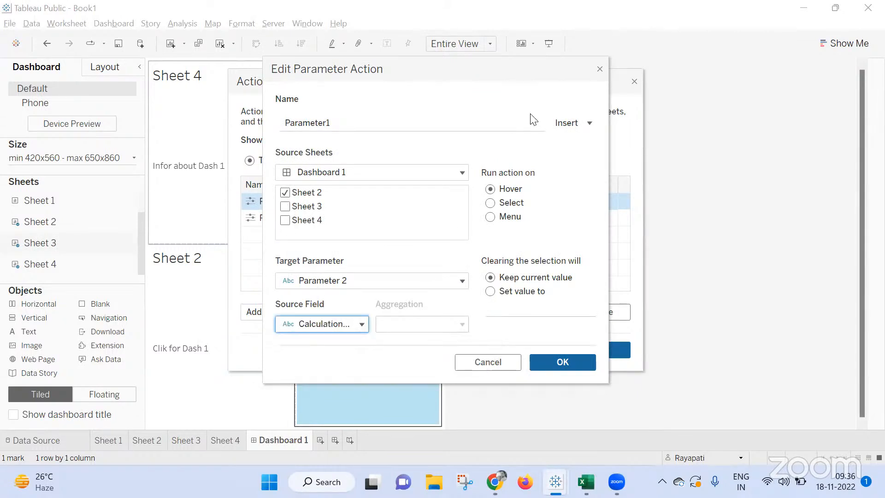
left_click(556, 364)
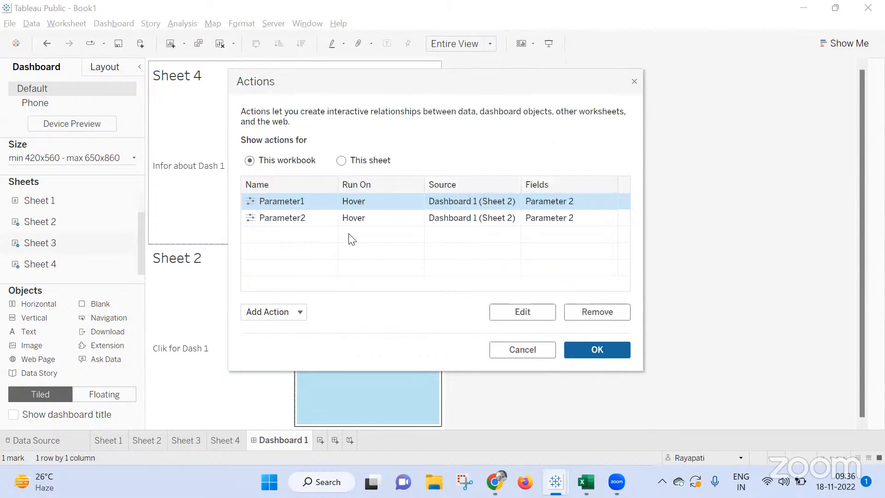
Change the Parameter2 action to use only Sheet 3 as source and Calculation8 (copy) as source field, and test it.
left_click(335, 218)
double_click(328, 219)
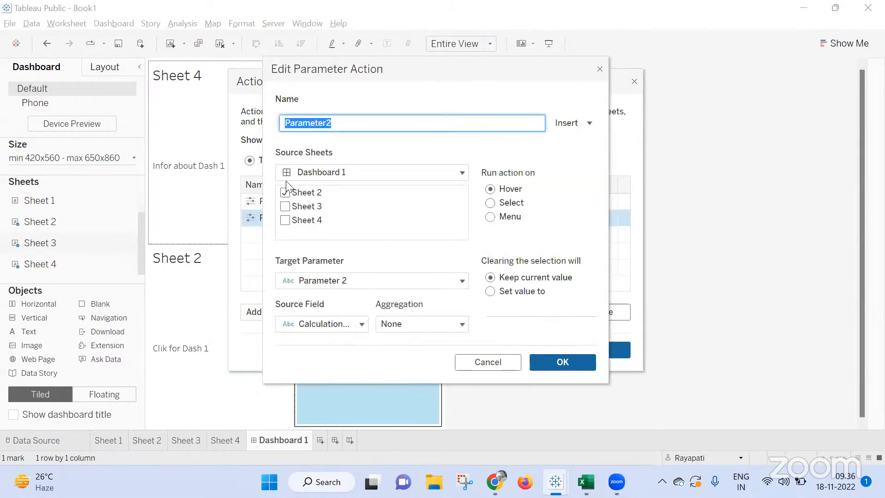
left_click(285, 192)
left_click(285, 206)
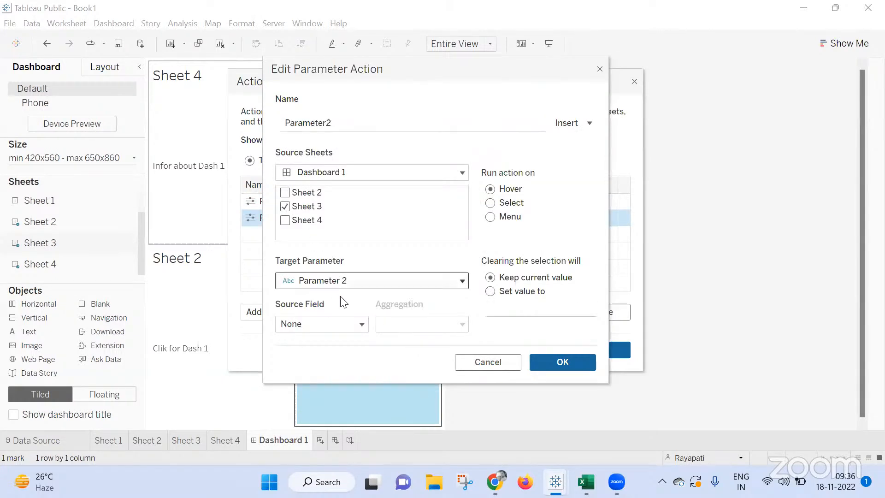
left_click(339, 325)
left_click(356, 361)
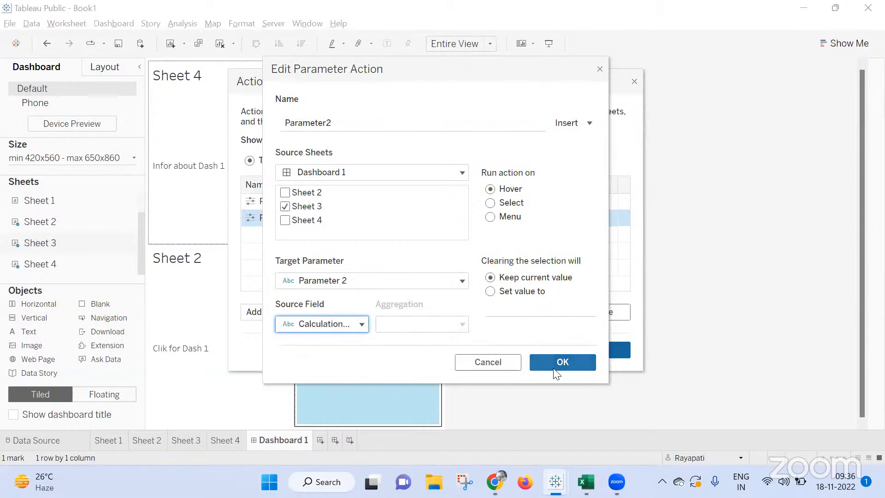
left_click(579, 356)
left_click(598, 350)
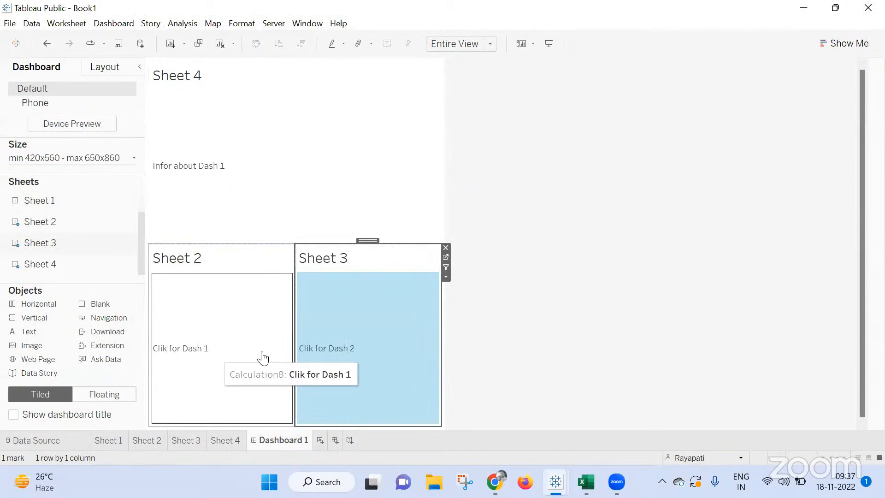
mouse_move(329, 352)
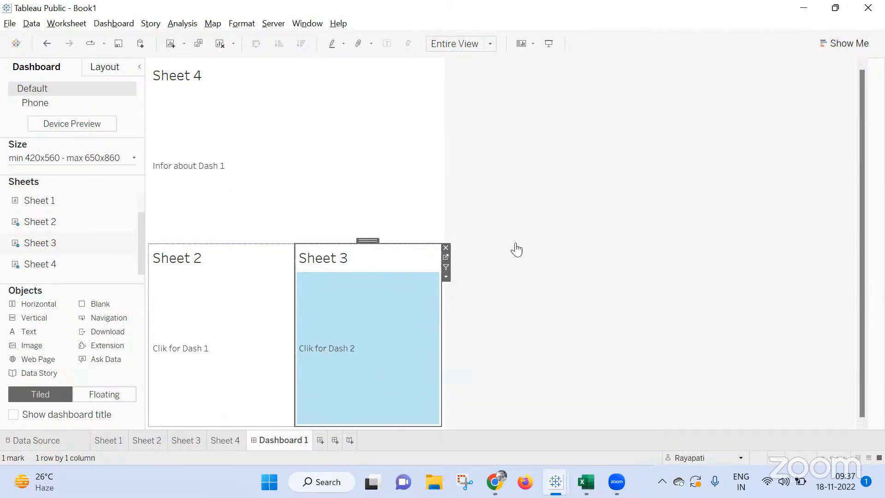
Switch to the Google Meet call in Chrome and stop presenting the screen.
mouse_move(497, 481)
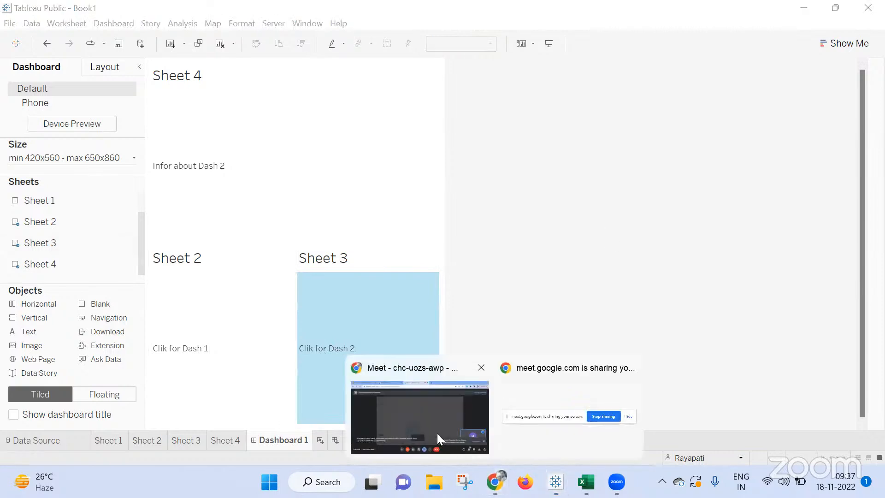
left_click(437, 434)
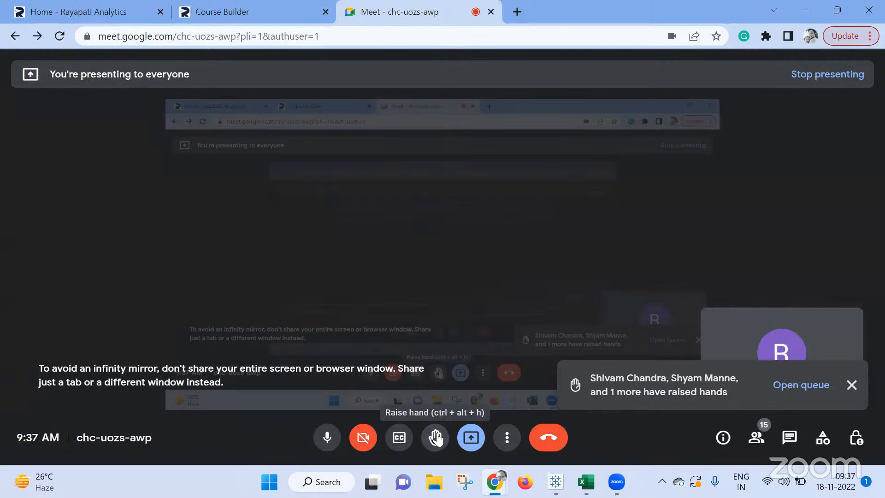
left_click(470, 437)
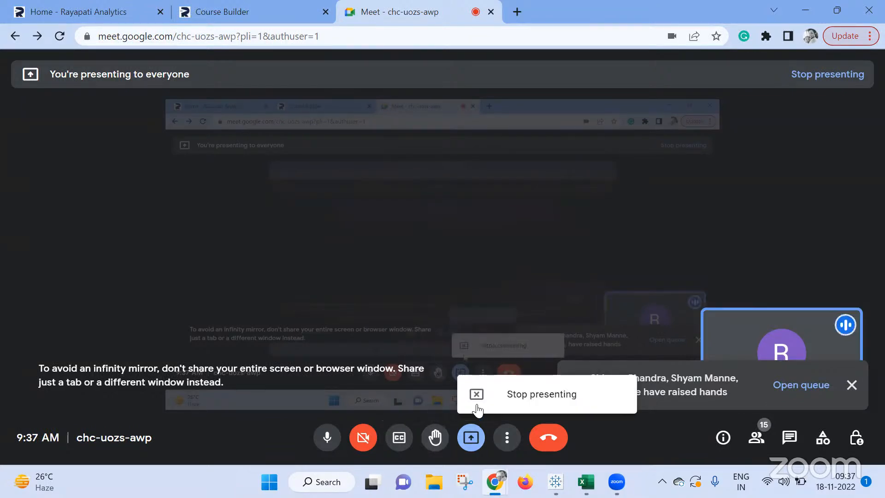
left_click(510, 393)
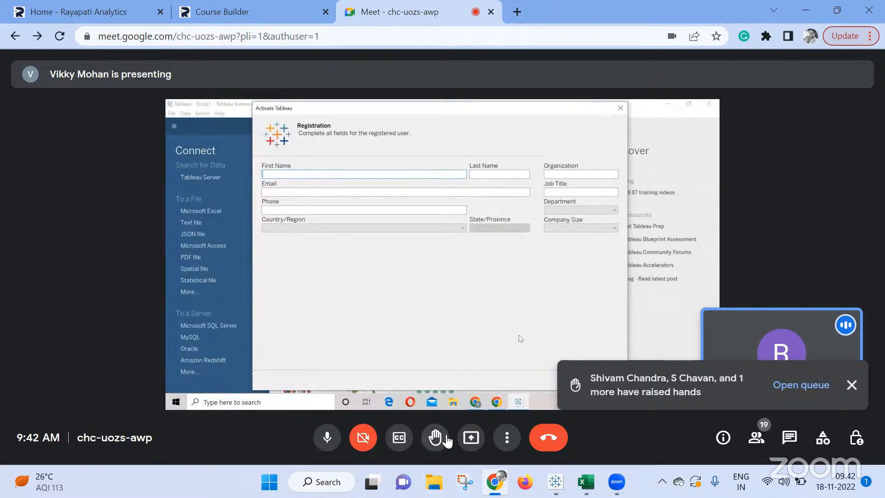
Present the entire screen in the Meet call.
left_click(466, 442)
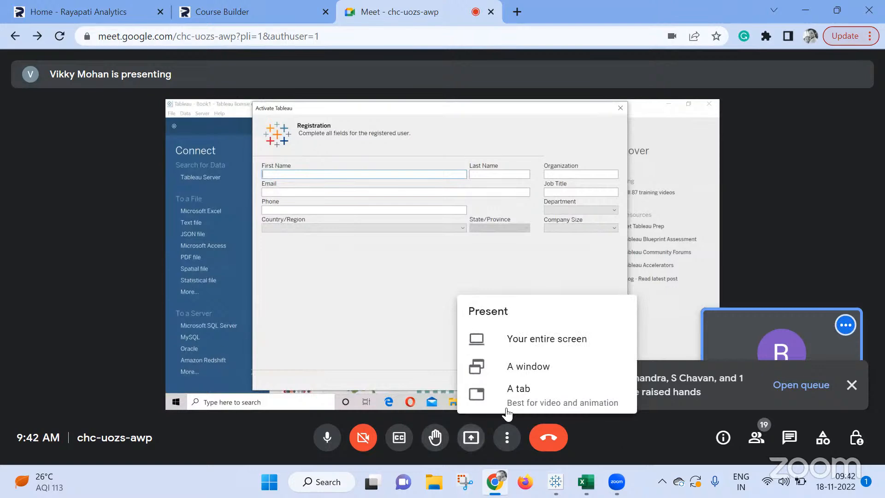
left_click(524, 341)
left_click(525, 285)
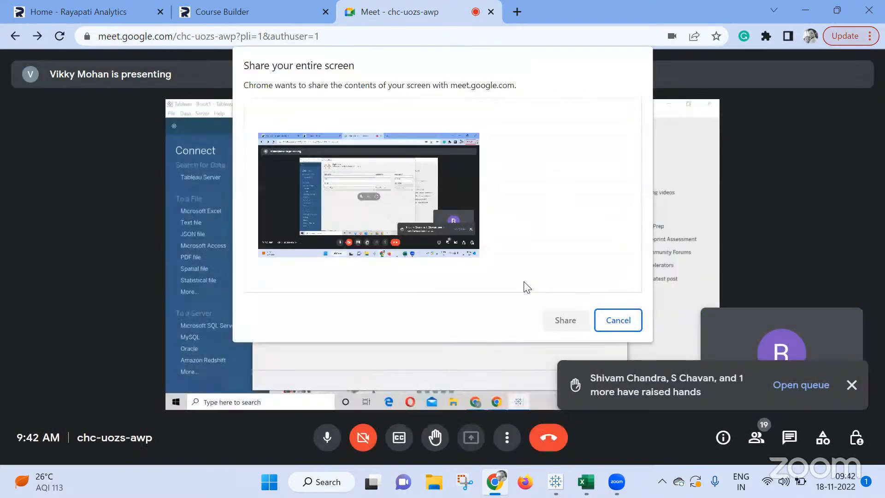
left_click(387, 217)
left_click(569, 314)
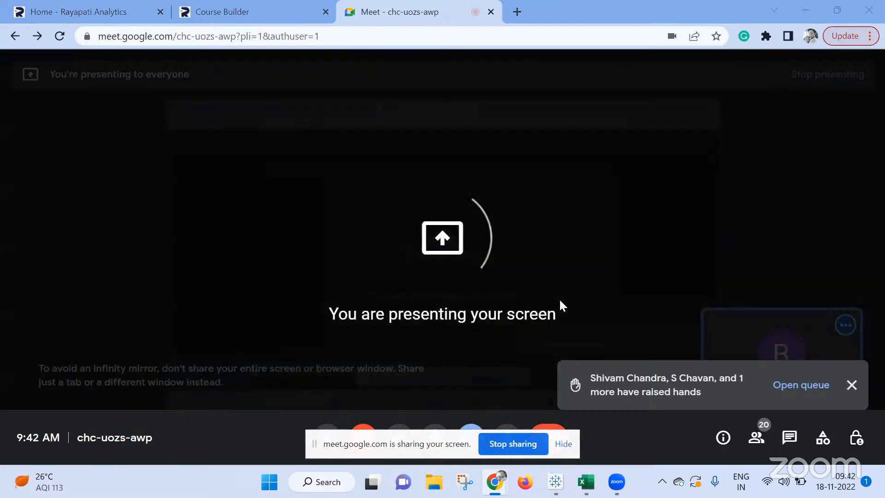
Switch to the Tableau Public window with Book1.
mouse_move(557, 468)
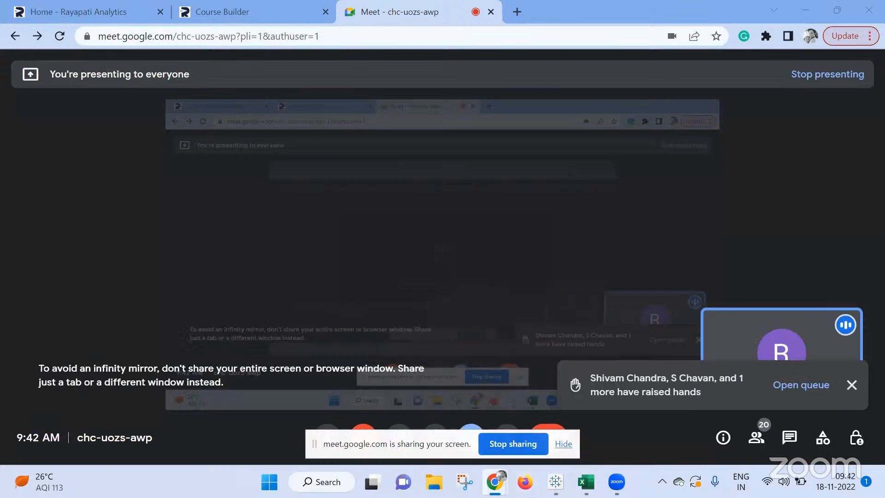
mouse_move(496, 482)
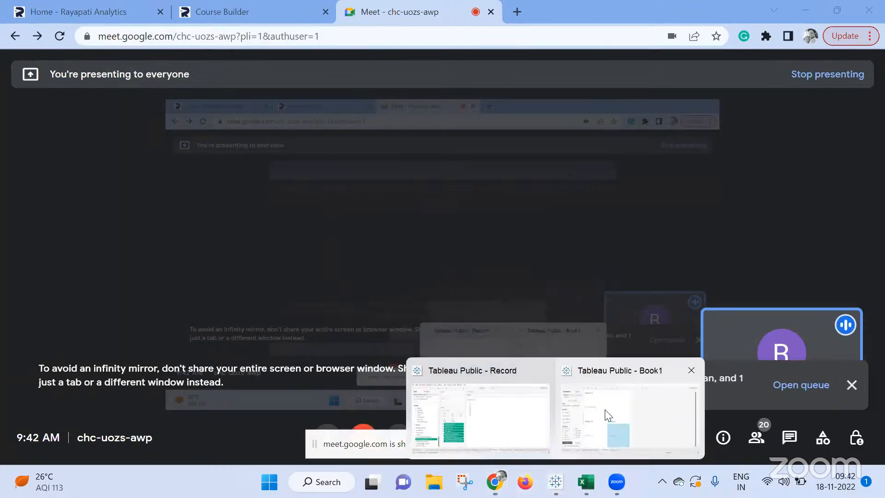
left_click(603, 406)
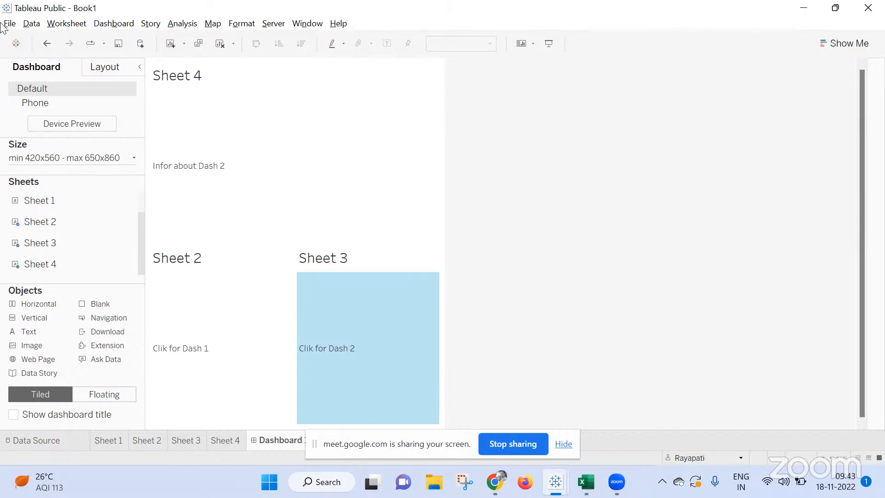
Switch to Chrome and search the web for "Tableau public download" in the new tab.
left_click(496, 482)
left_click(471, 415)
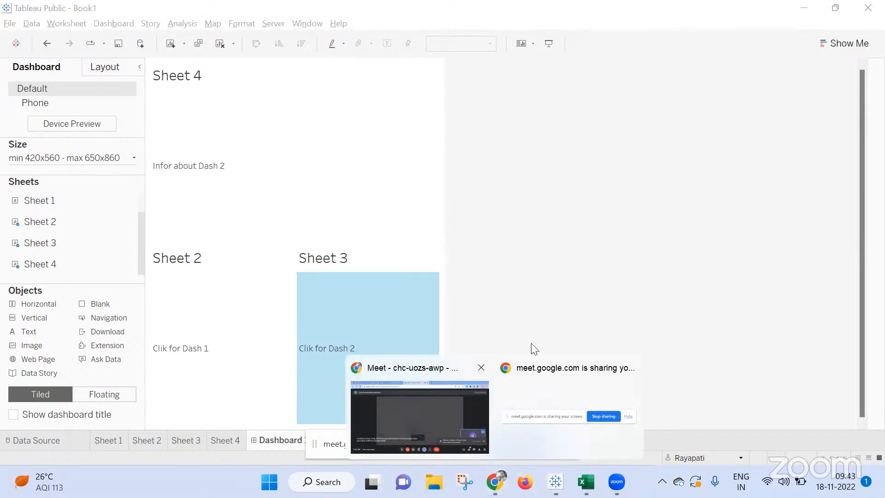
left_click(518, 11)
type("Ta")
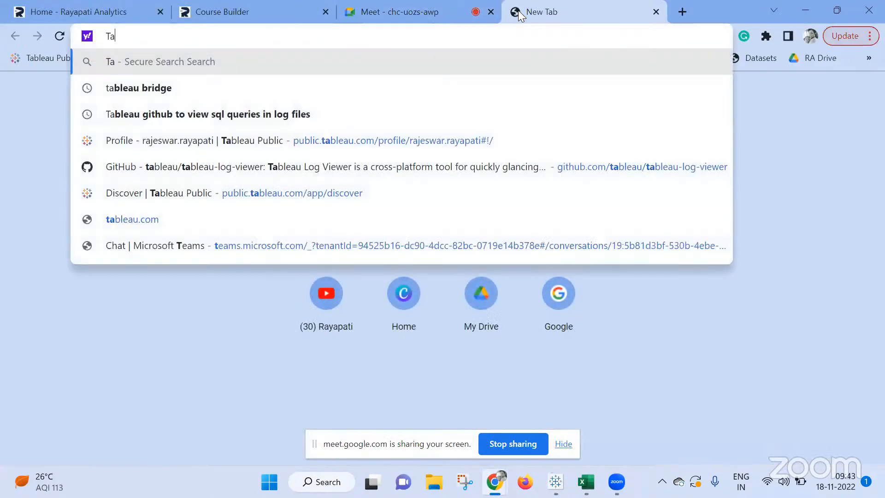
type("bleau pub")
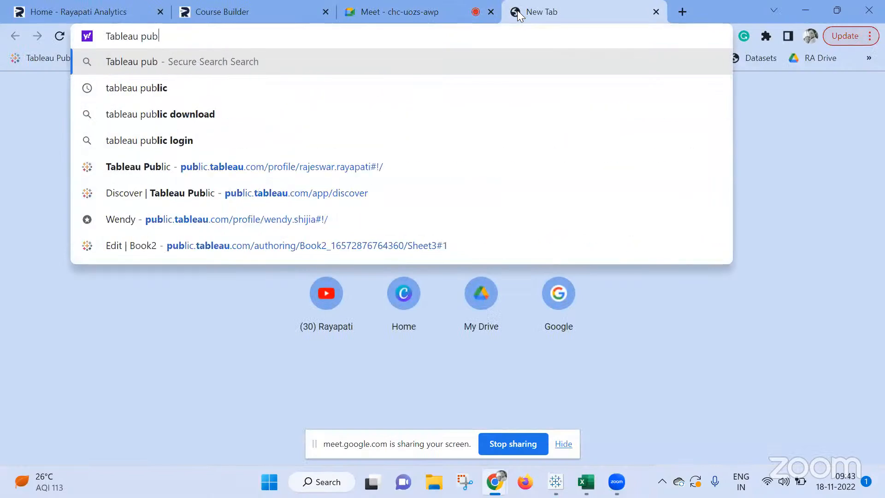
type("lic download")
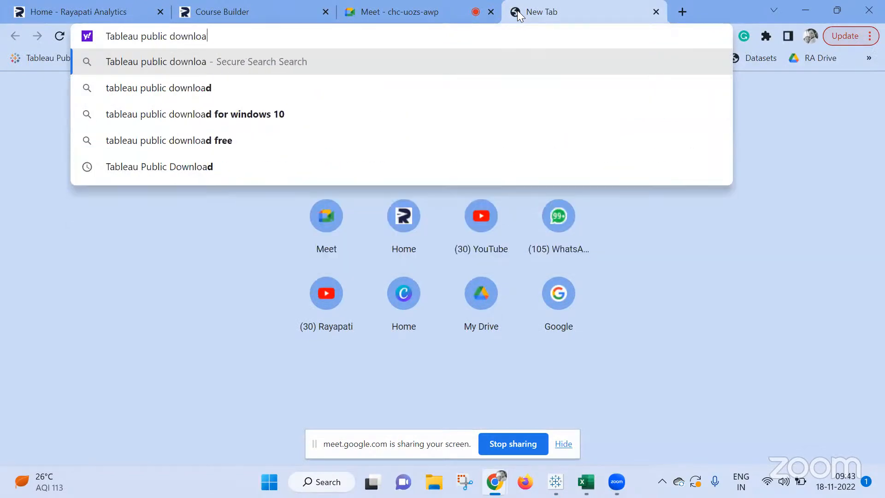
key("Return")
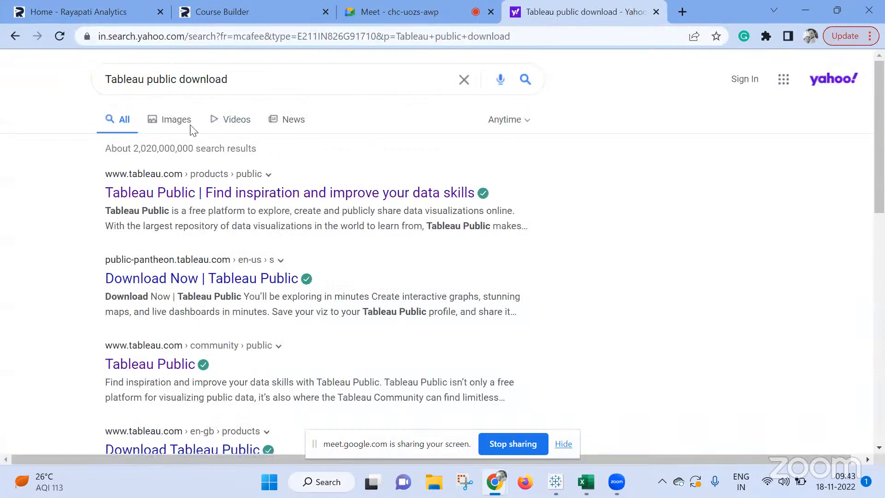
Open Google in another new tab and search there for "Tableau public download", copied from the Yahoo search.
left_click(683, 12)
type("google")
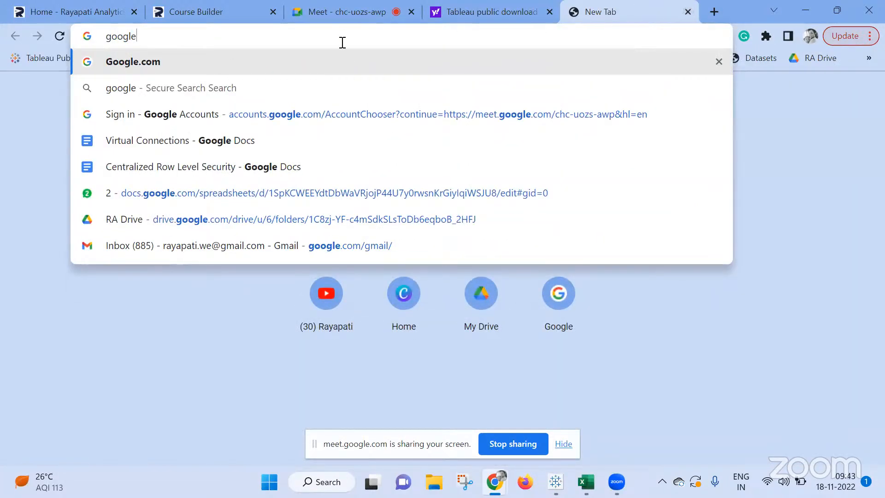
left_click(306, 62)
left_click(440, 18)
left_click_drag(253, 87, 40, 82)
key("ctrl+c")
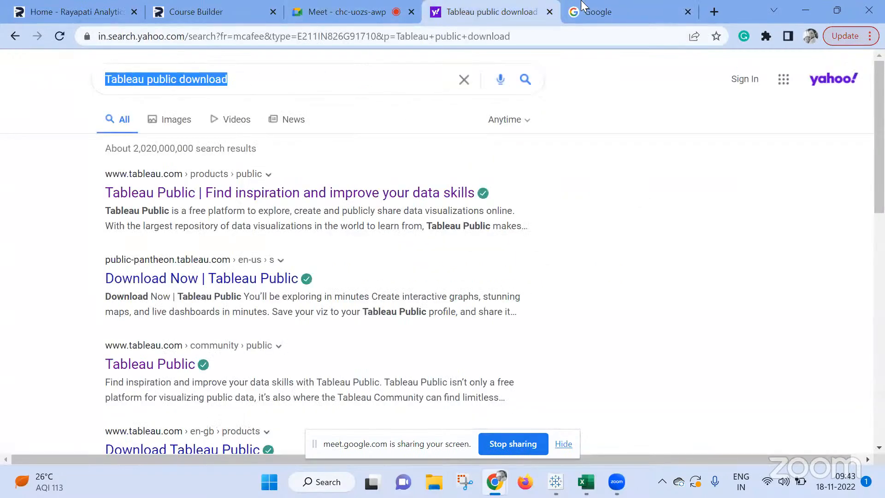
left_click(600, 11)
left_click(305, 177)
key("ctrl+v")
key("Return")
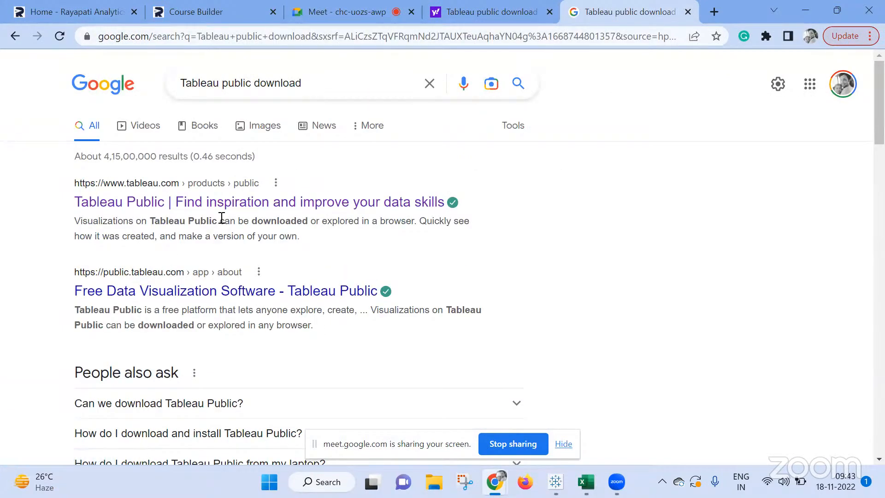
Look through the Google results and open "Tableau Public | Find inspiration and improve your data skills".
scroll(218, 235, "down", 6)
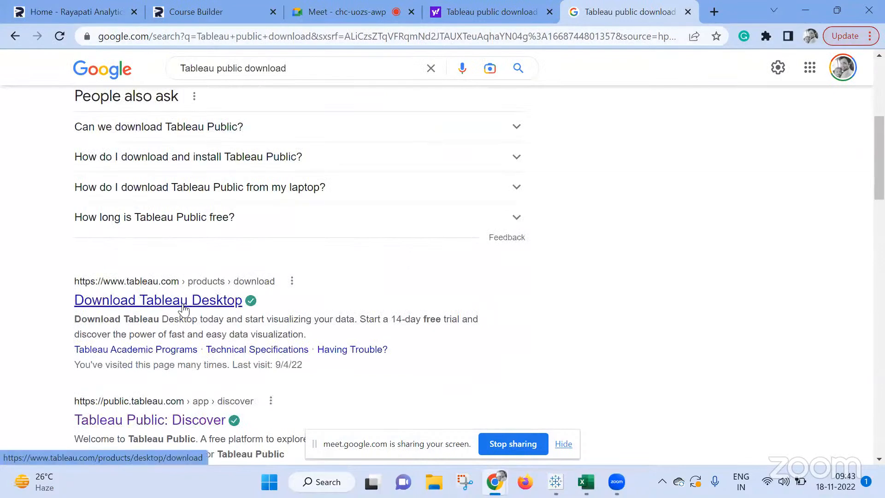
scroll(194, 299, "down", 4)
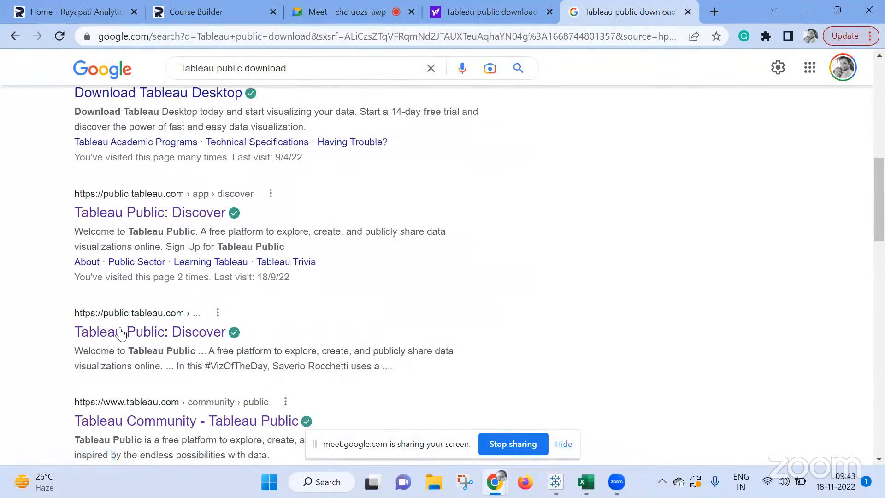
scroll(294, 267, "up", 10)
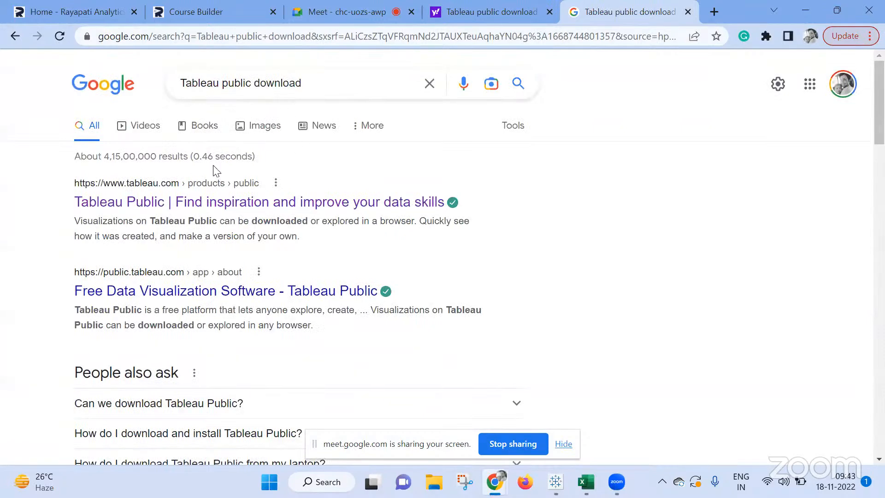
left_click(181, 202)
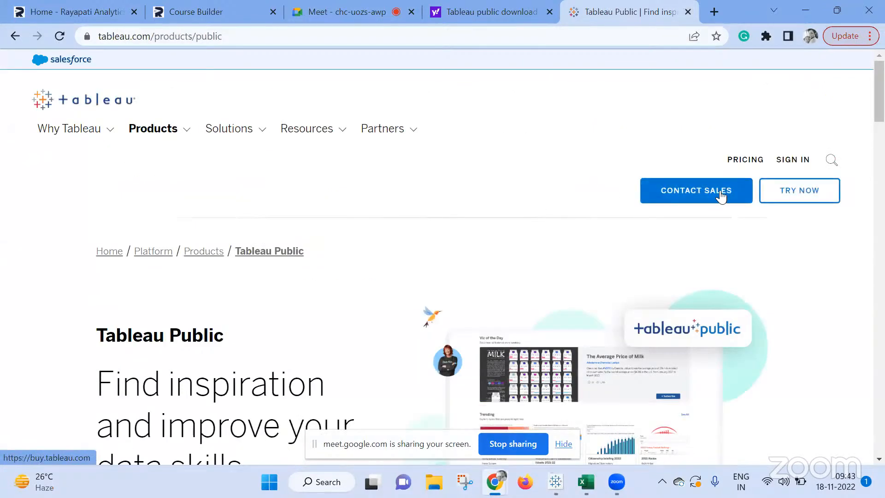
Go from the product page to the Tableau Public site and check its Discover page for a download.
scroll(379, 251, "down", 3)
scroll(380, 251, "down", 1)
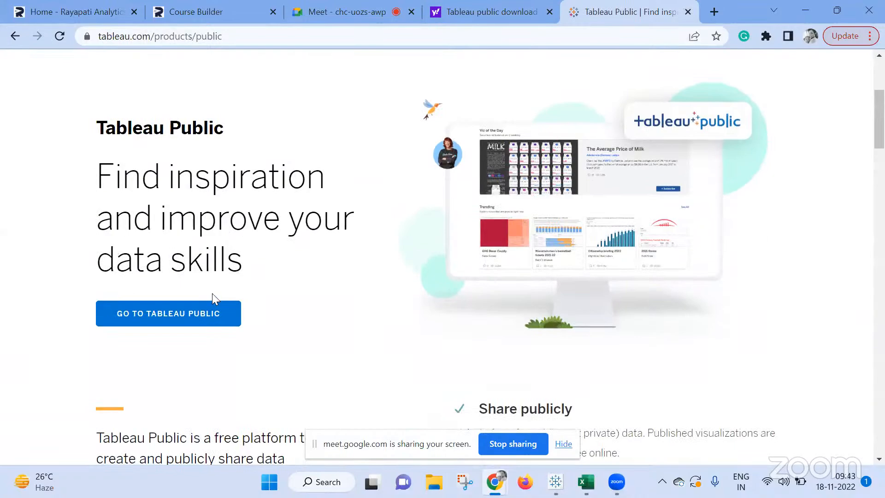
left_click(193, 313)
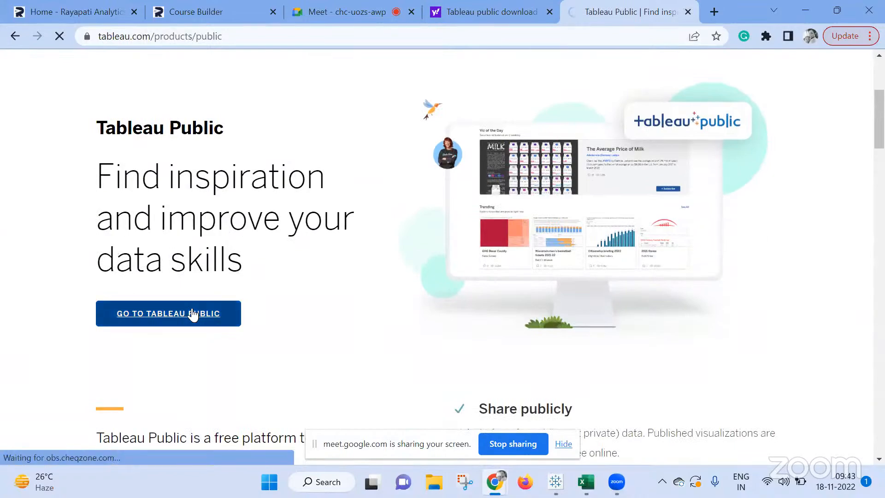
scroll(480, 320, "down", 7)
scroll(484, 321, "down", 2)
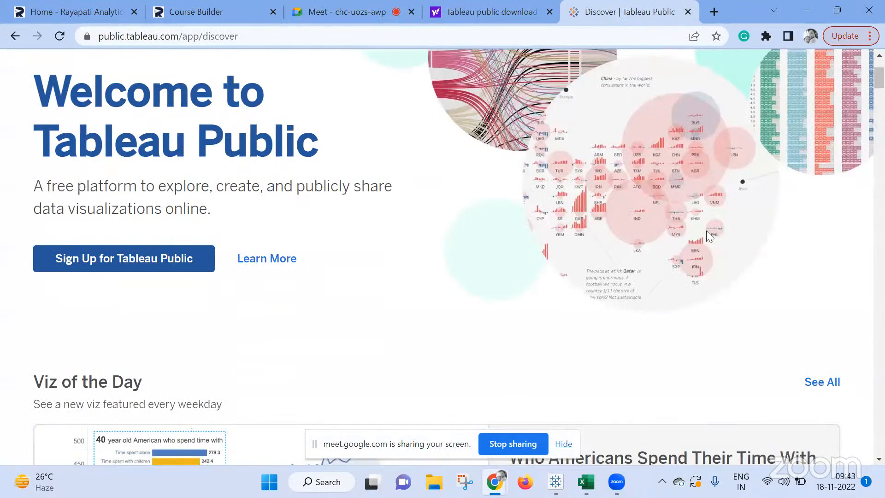
scroll(706, 231, "up", 3)
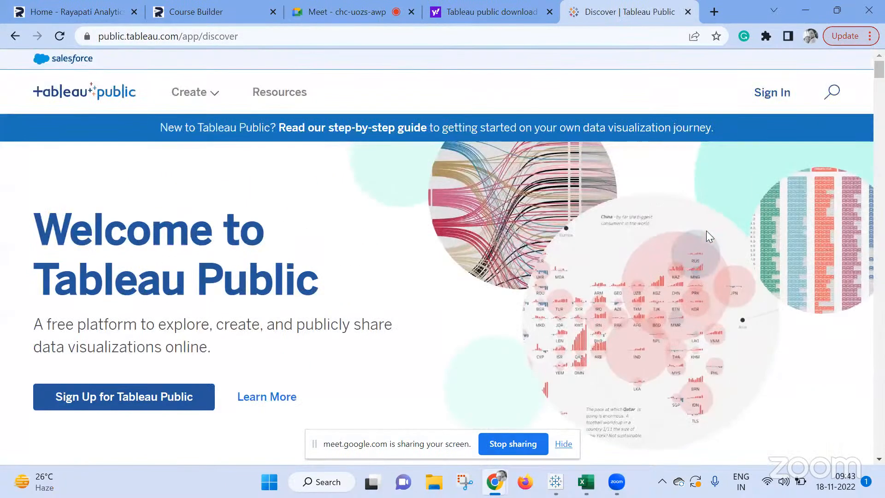
left_click(307, 43)
type("y")
key("BackSpace")
key("BackSpace")
type("tab")
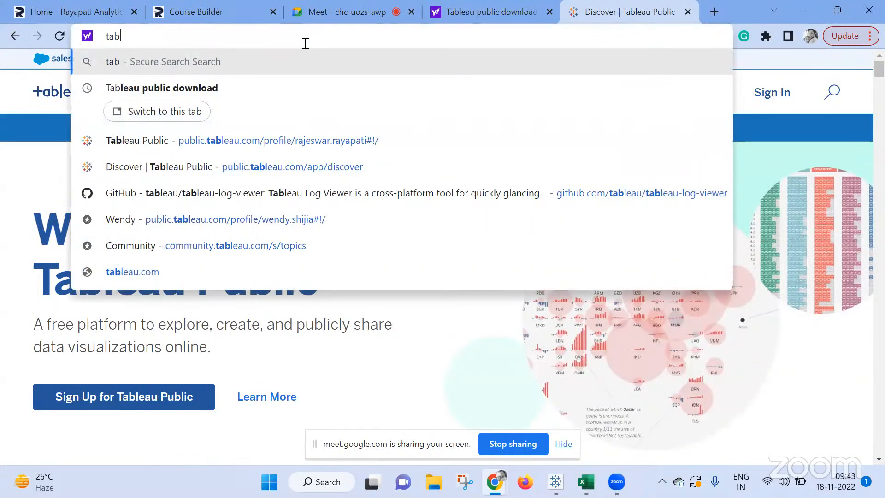
key("BackSpace")
key("BackSpace")
Return to the Google results, open "Free Data Visualization Software - Tableau Public" and check its About page for a download.
left_click(15, 37)
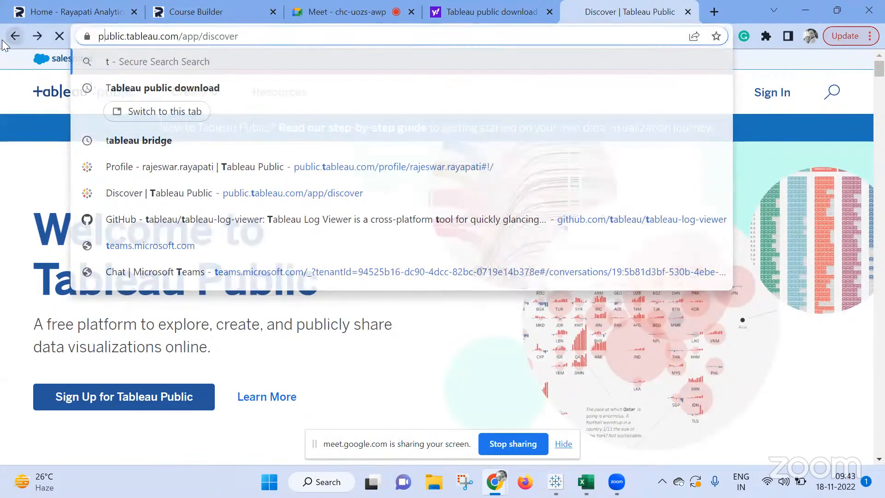
left_click(15, 36)
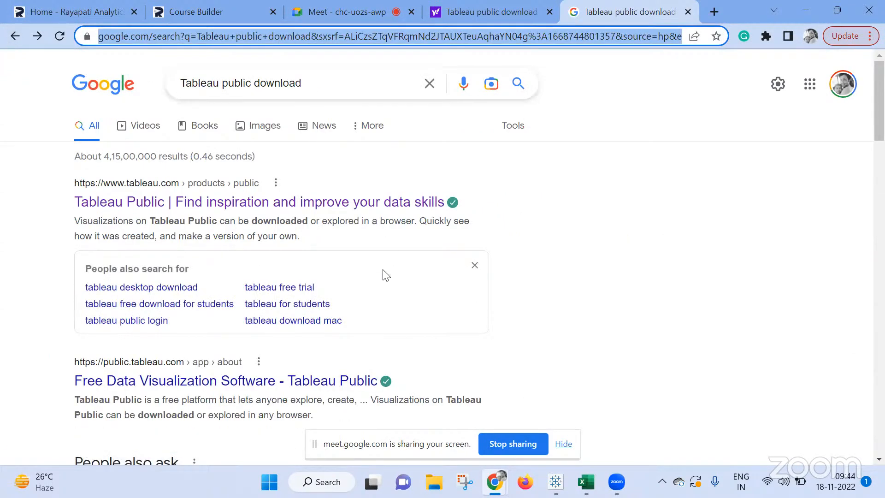
left_click(227, 382)
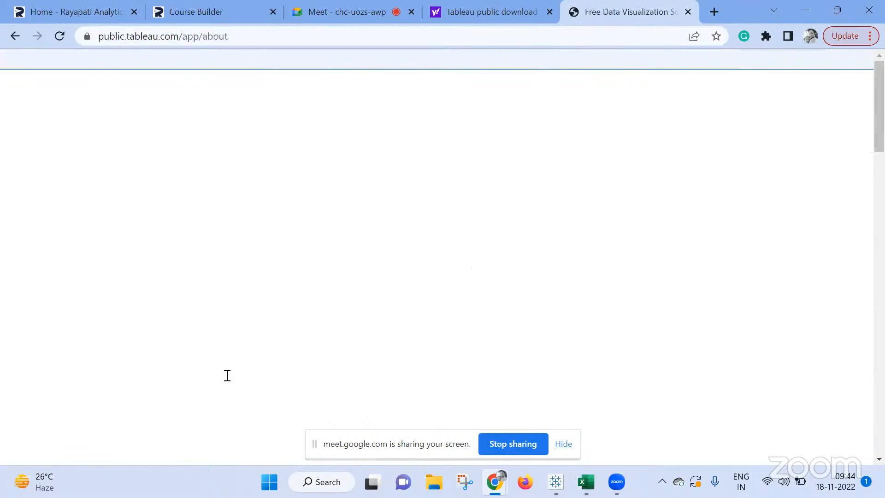
scroll(406, 288, "down", 2)
scroll(407, 285, "down", 15)
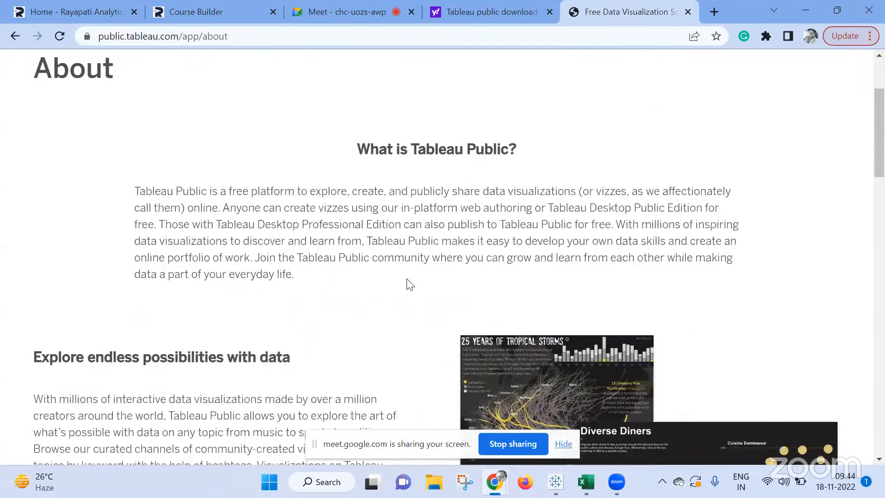
scroll(411, 279, "down", 15)
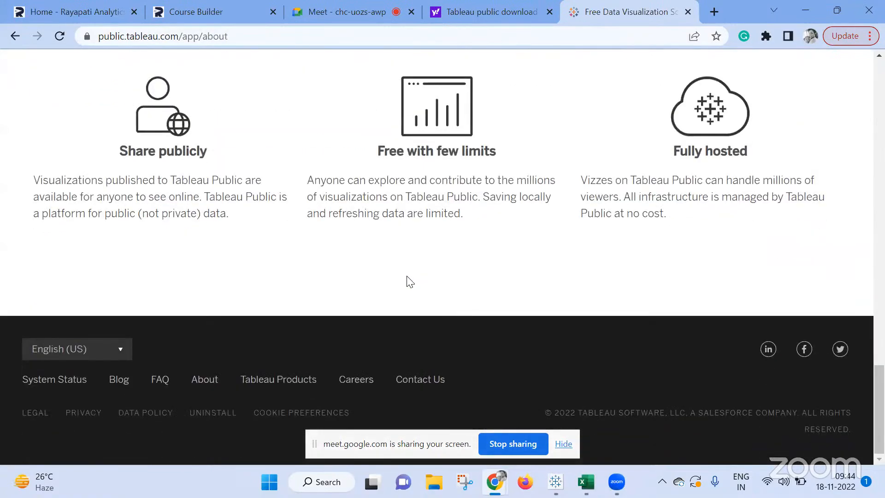
scroll(410, 282, "up", 20)
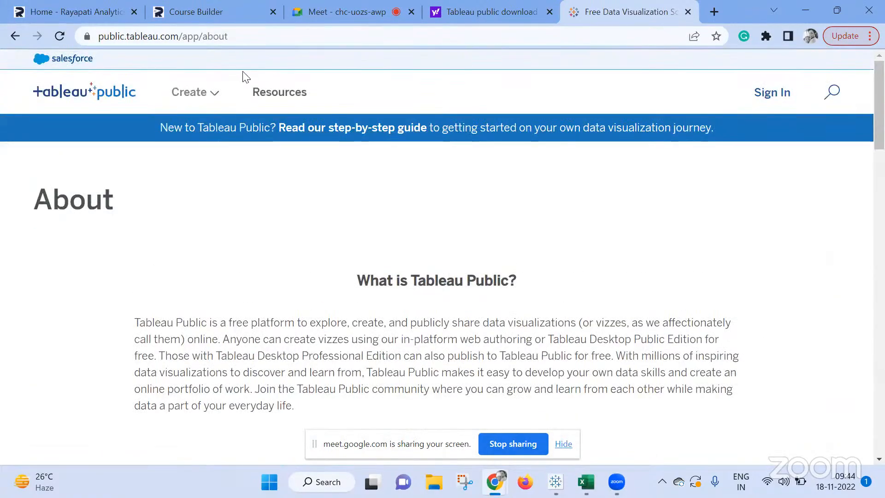
Go back to the Google results, expand "Can we download Tableau Public?" and open the page linked in its answer.
left_click(8, 36)
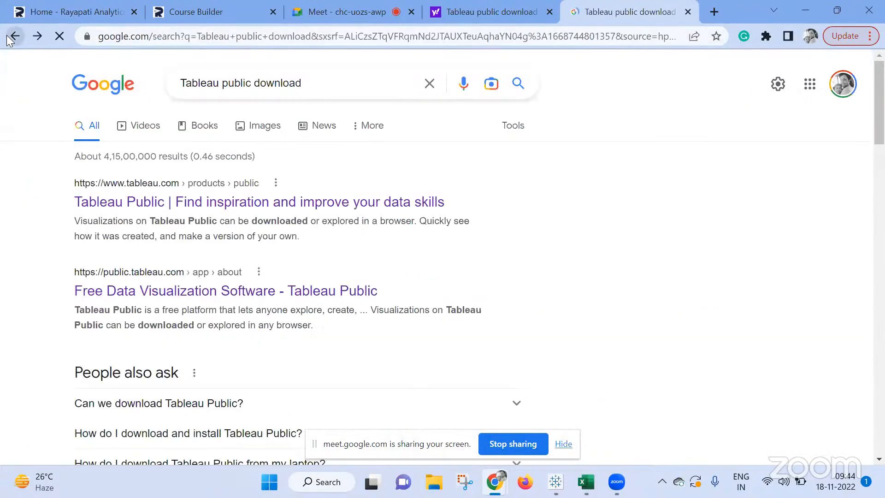
scroll(129, 141, "down", 4)
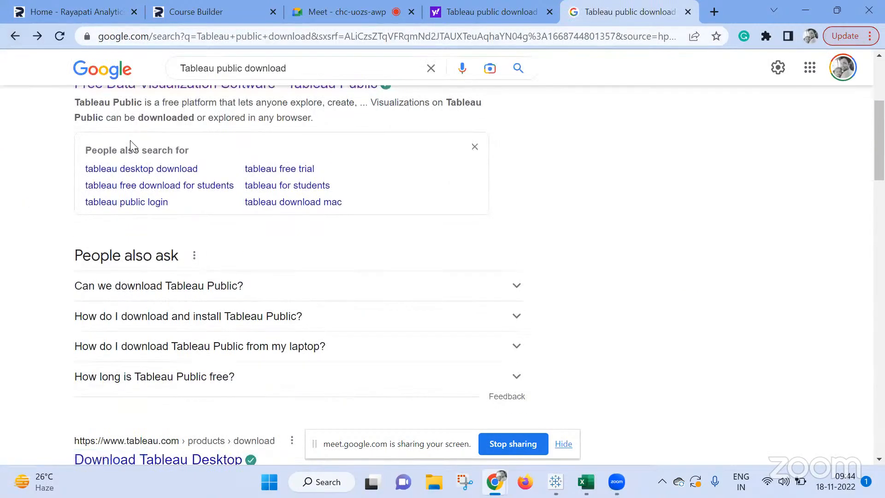
scroll(130, 140, "down", 3)
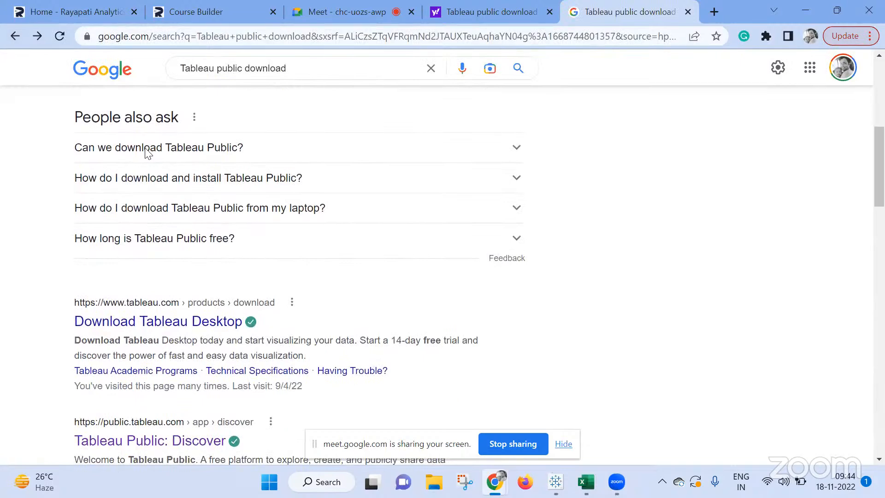
left_click(145, 150)
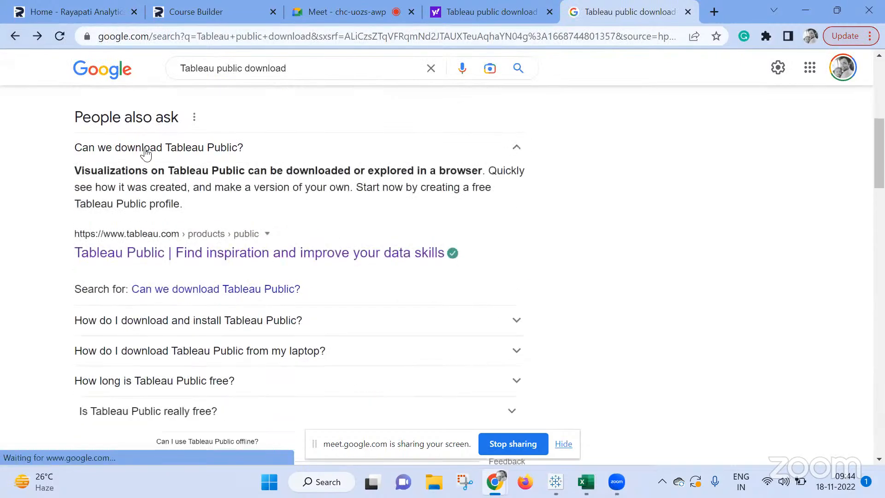
left_click(300, 257)
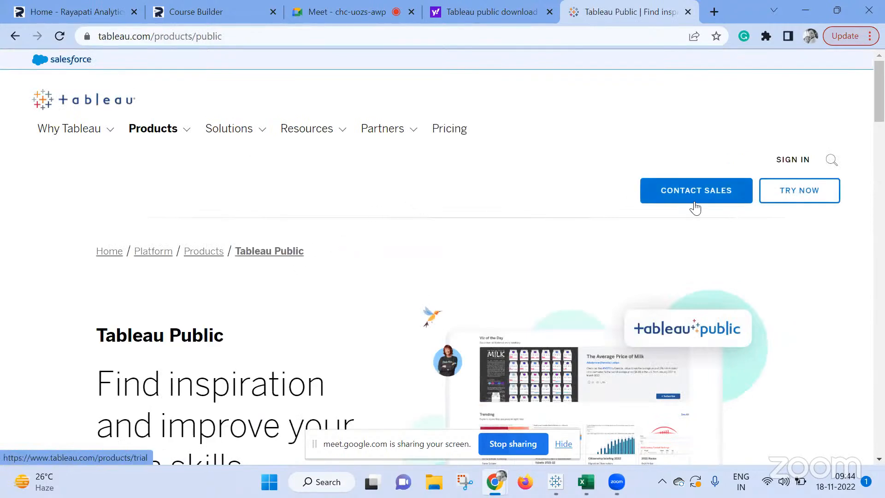
Open the Tableau free trial page from the product page and examine its sign-up form.
left_click(804, 197)
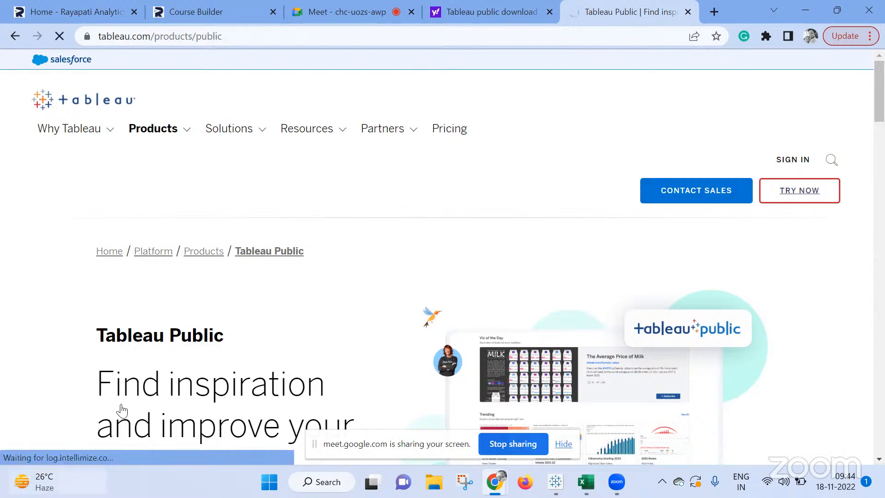
left_click(800, 192)
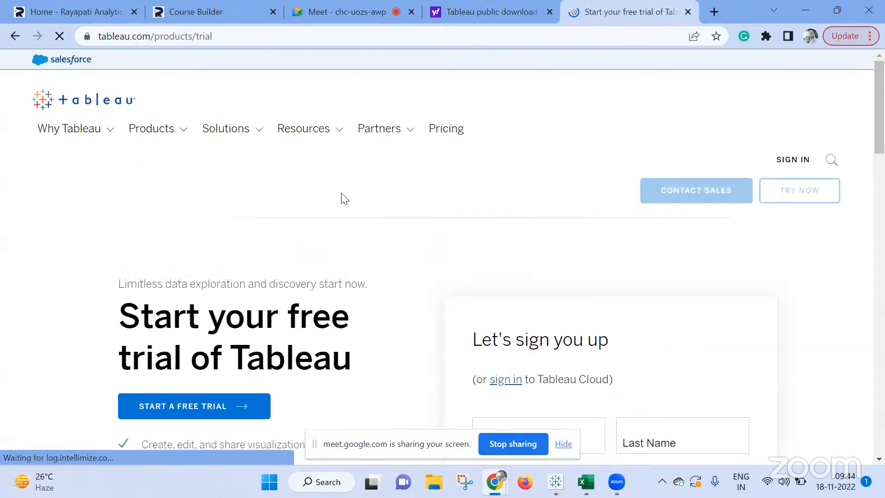
scroll(375, 220, "down", 1)
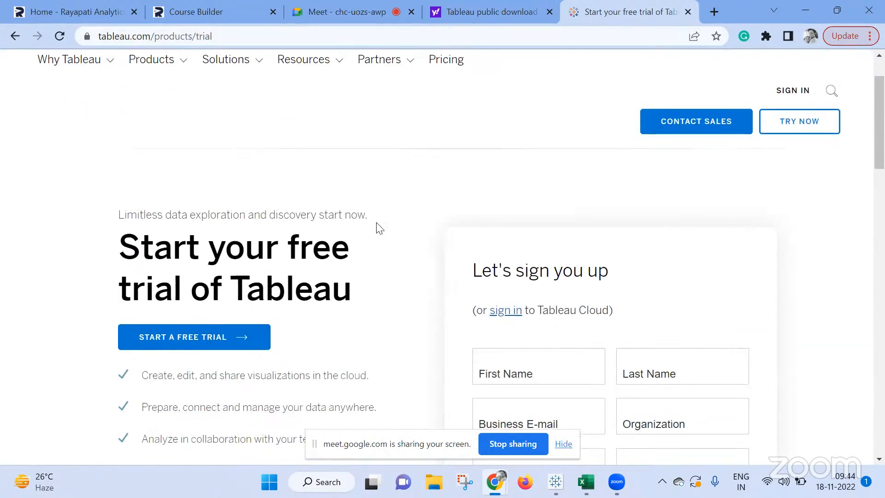
scroll(386, 219, "down", 2)
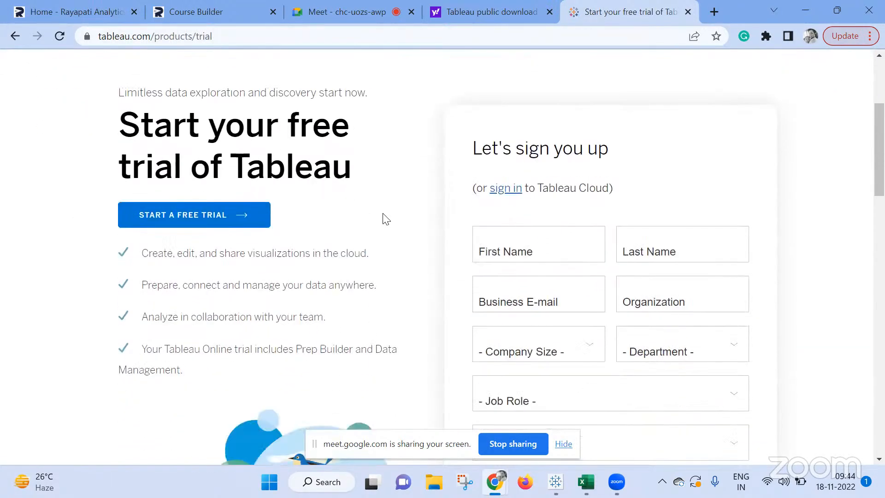
scroll(386, 220, "down", 5)
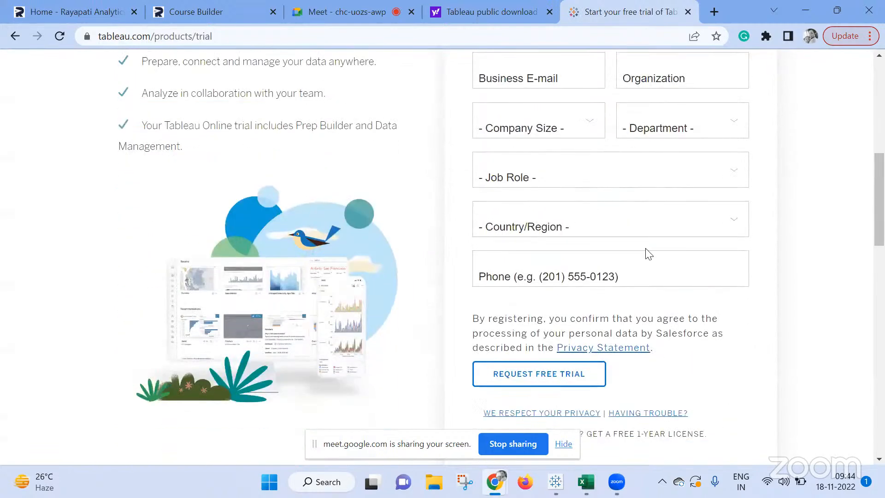
scroll(649, 254, "down", 1)
scroll(649, 254, "down", 1)
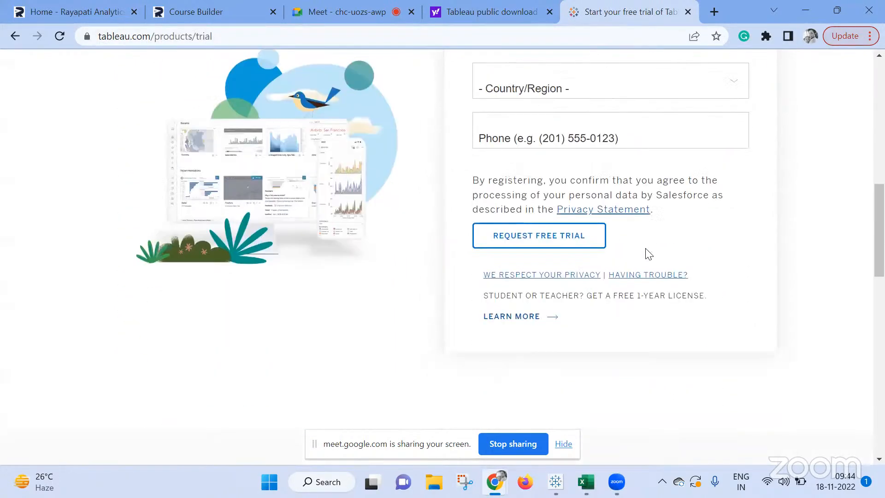
scroll(649, 254, "up", 10)
scroll(649, 255, "down", 6)
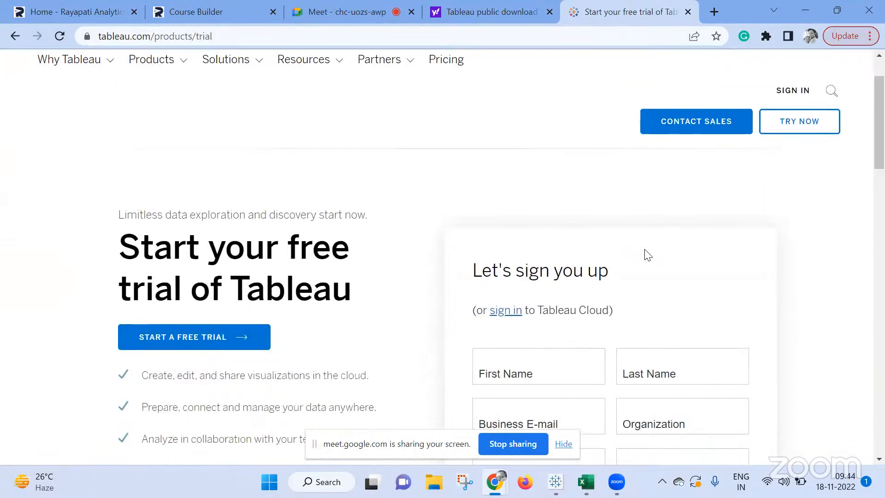
Examine the free trial page's sign-up form and its trial options for Tableau Desktop, Server and Prep Builder.
scroll(649, 255, "down", 12)
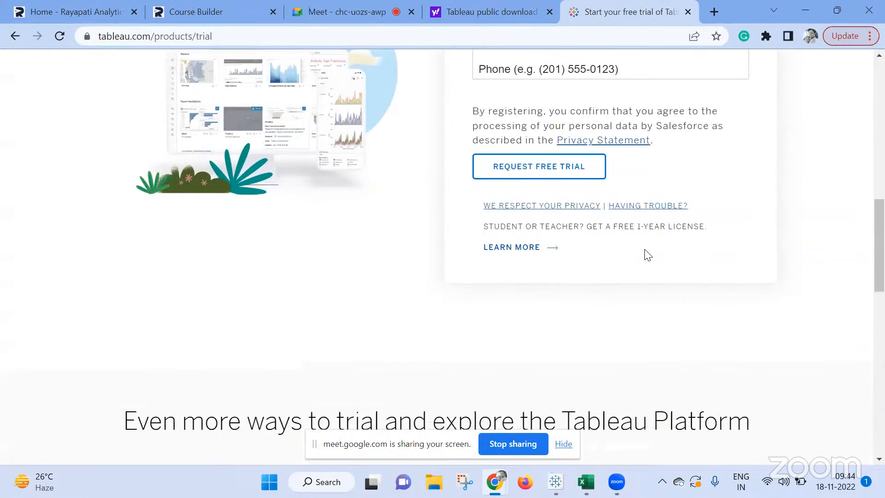
scroll(648, 254, "down", 4)
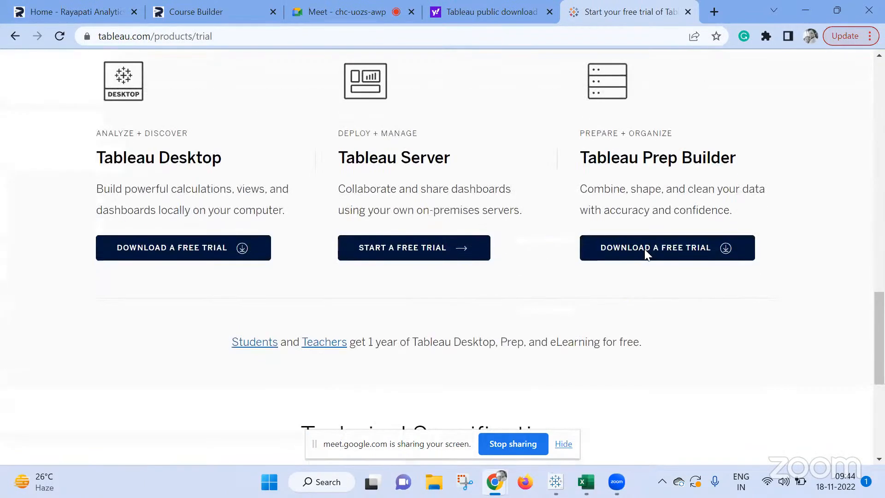
scroll(649, 255, "up", 15)
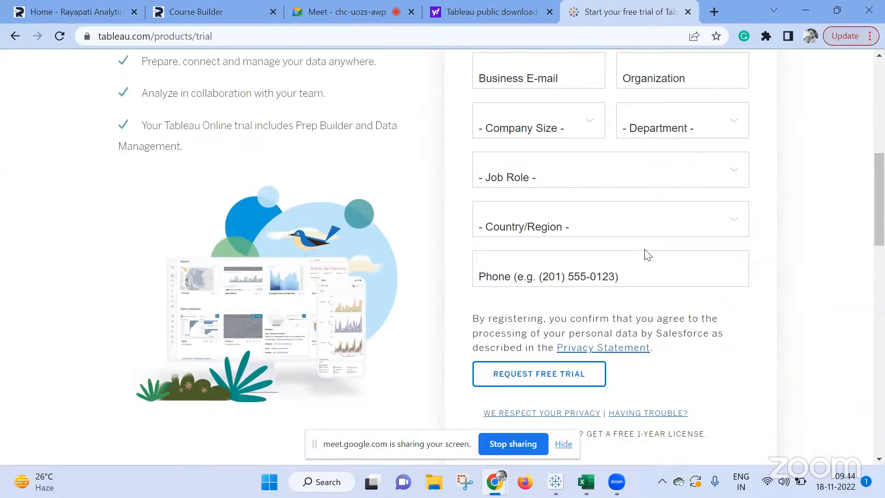
scroll(649, 255, "up", 6)
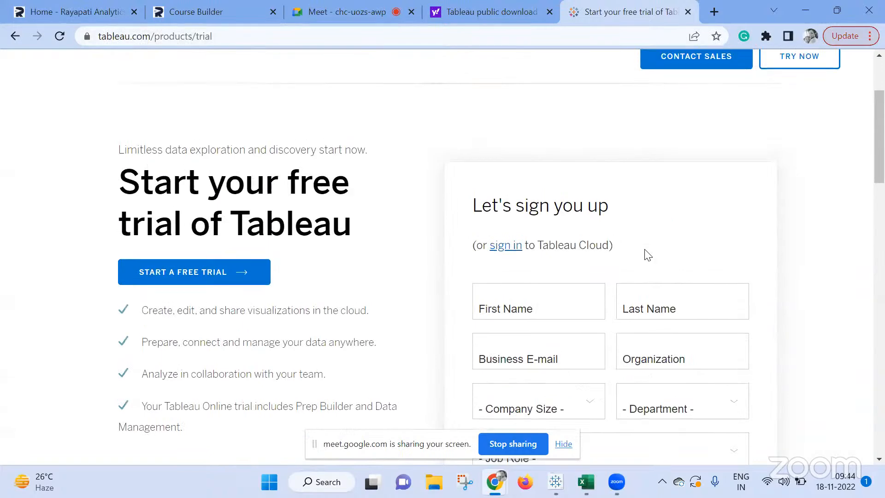
scroll(649, 255, "up", 3)
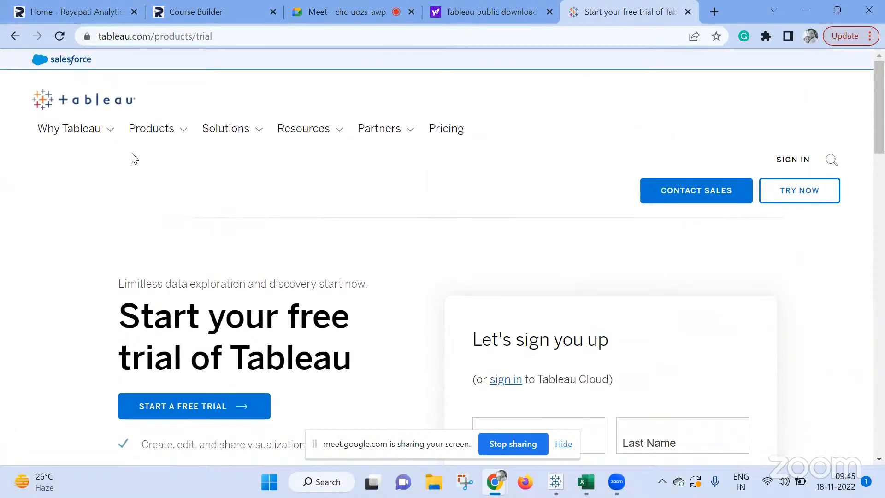
Open the Tableau Public product page from the site's product list and check it for a download option.
left_click(152, 131)
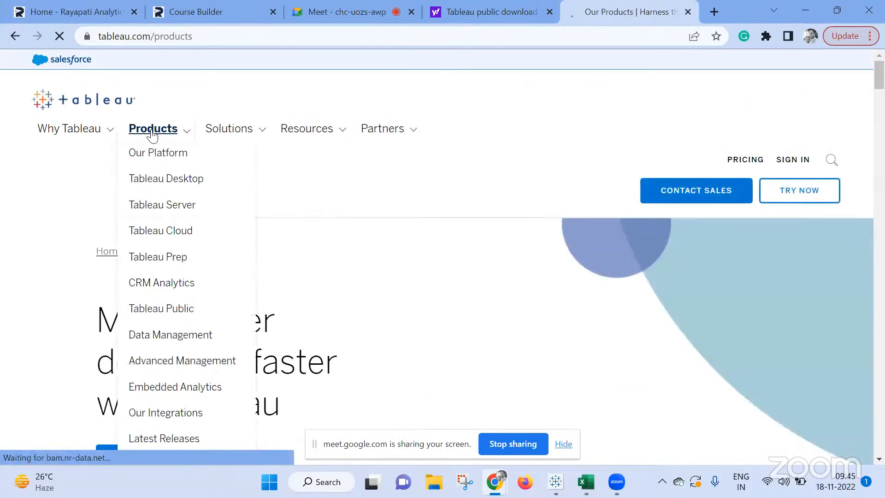
mouse_move(184, 139)
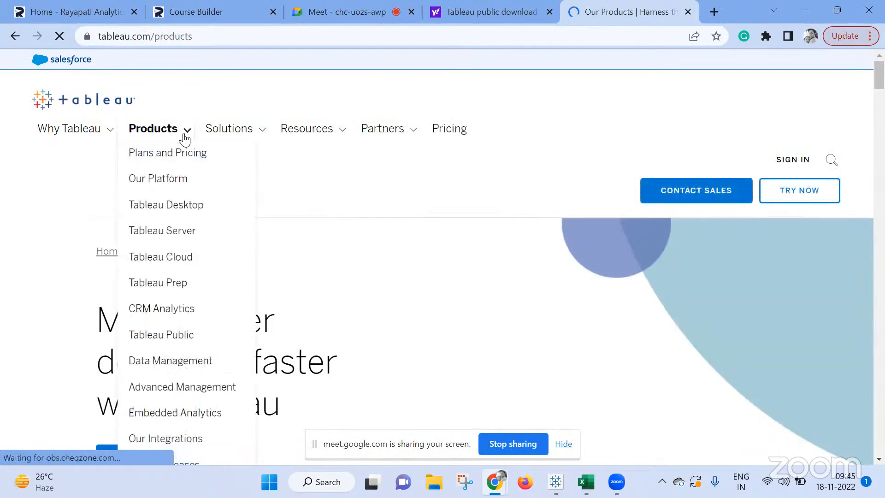
left_click(184, 336)
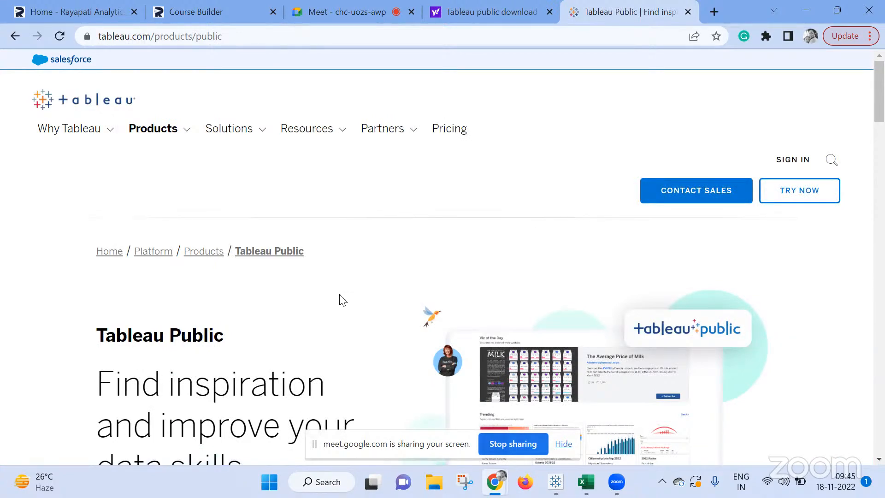
scroll(341, 300, "down", 4)
scroll(341, 300, "down", 7)
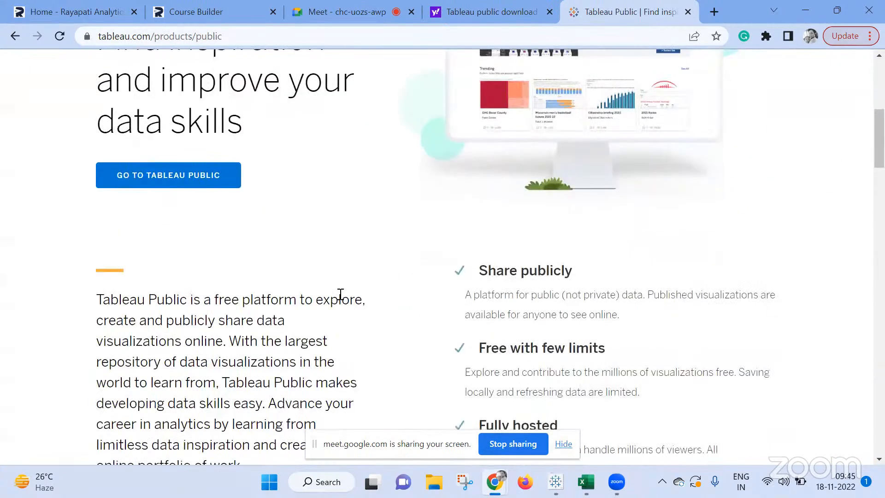
scroll(342, 300, "down", 3)
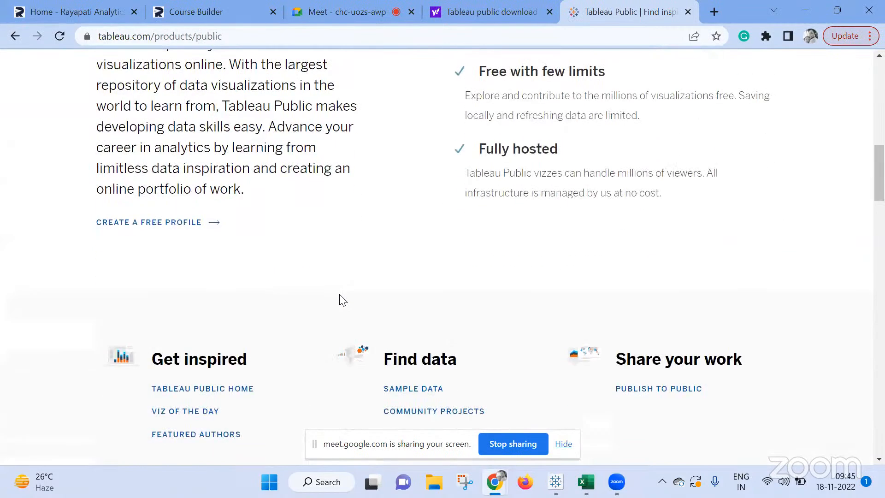
scroll(342, 300, "down", 1)
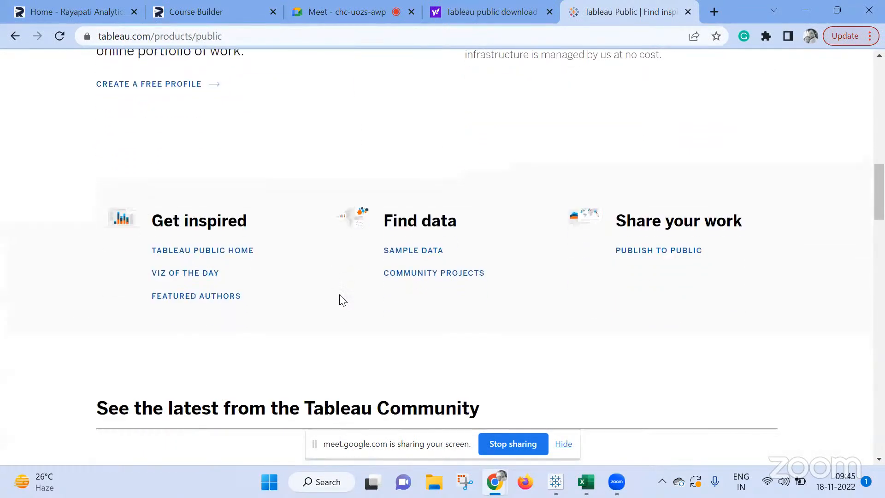
scroll(342, 300, "down", 8)
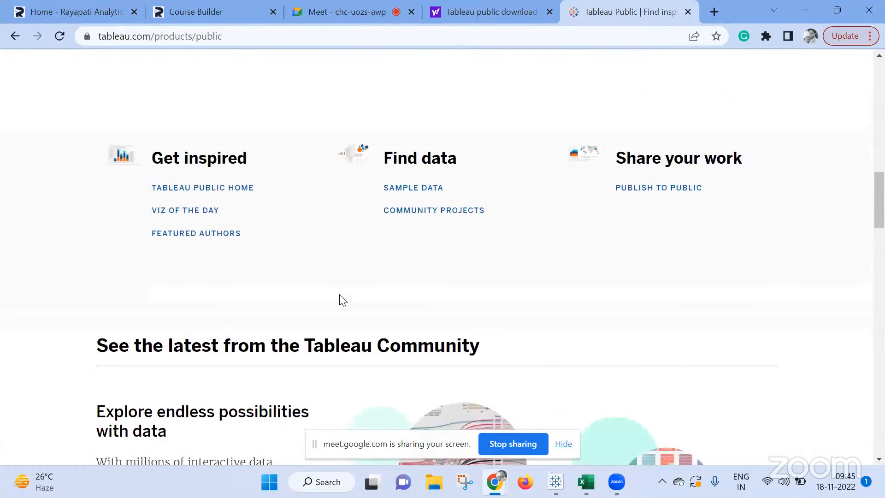
scroll(342, 300, "down", 15)
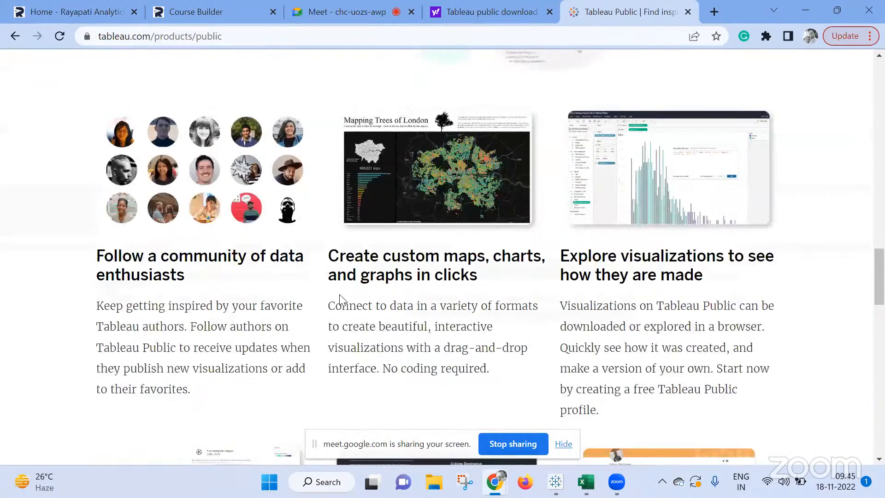
scroll(342, 300, "up", 20)
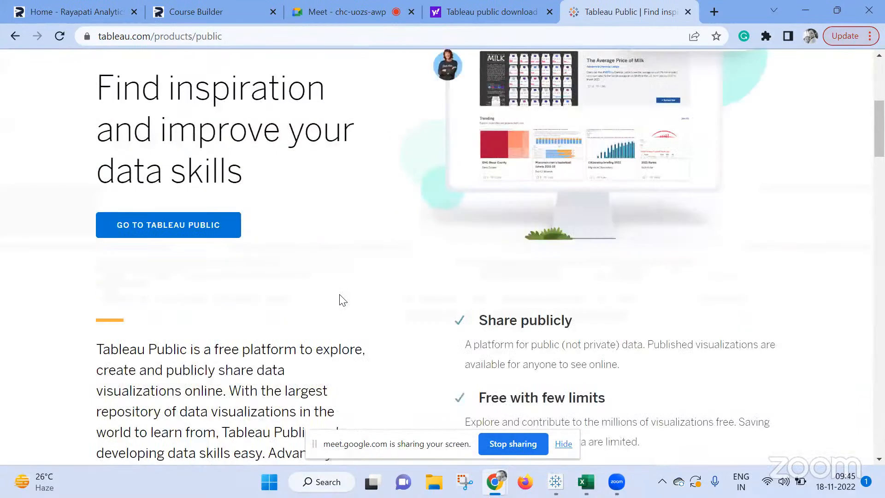
scroll(342, 300, "up", 6)
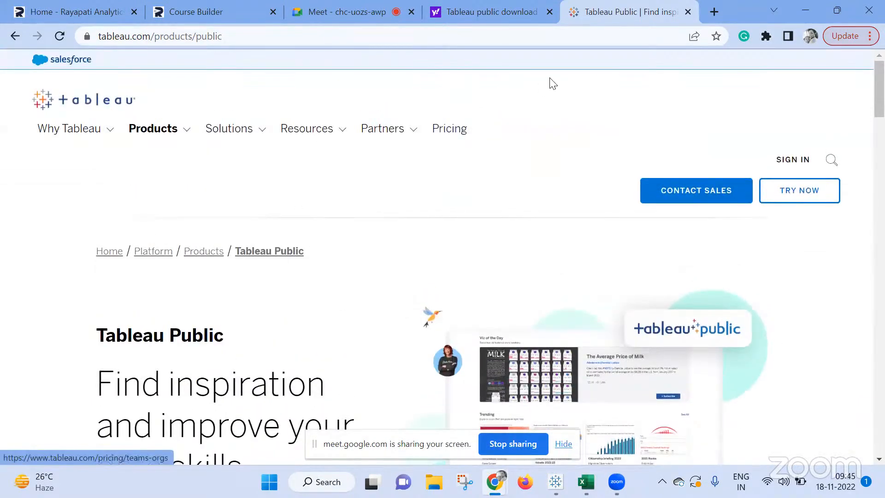
Search the web for "tableau for students" in a new browser tab and open the first Tableau for Students result.
left_click(711, 11)
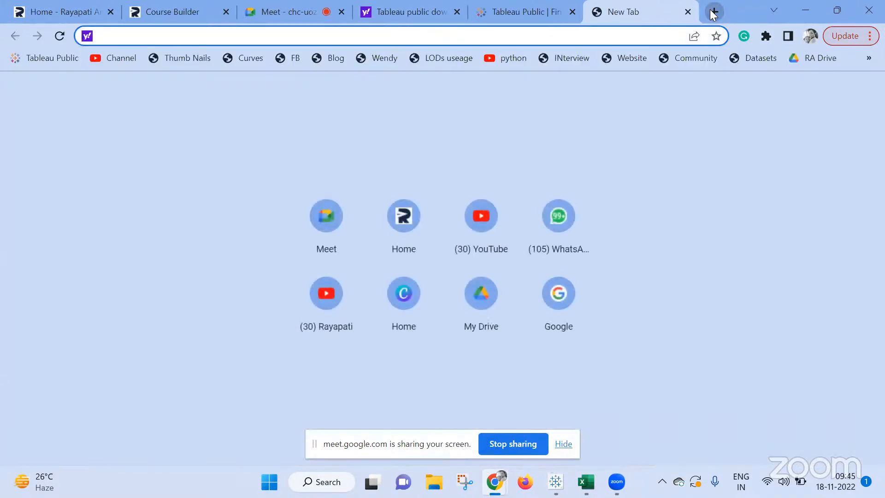
type("tableau")
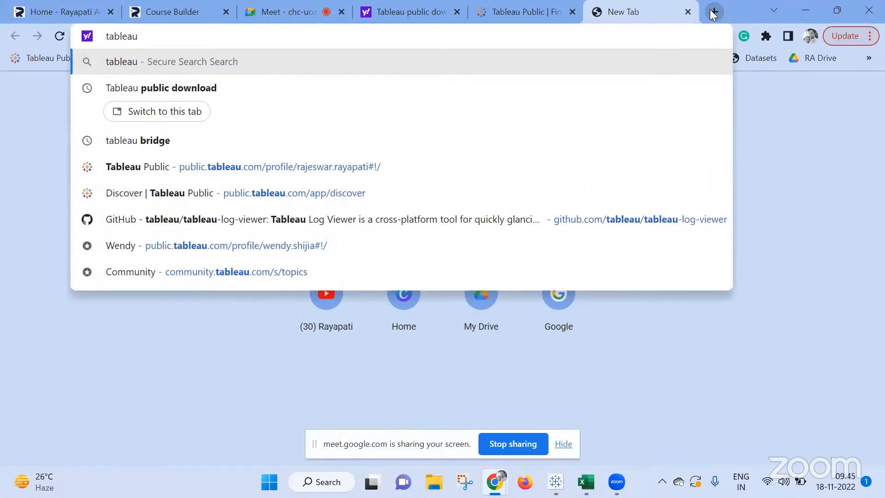
type(" for students")
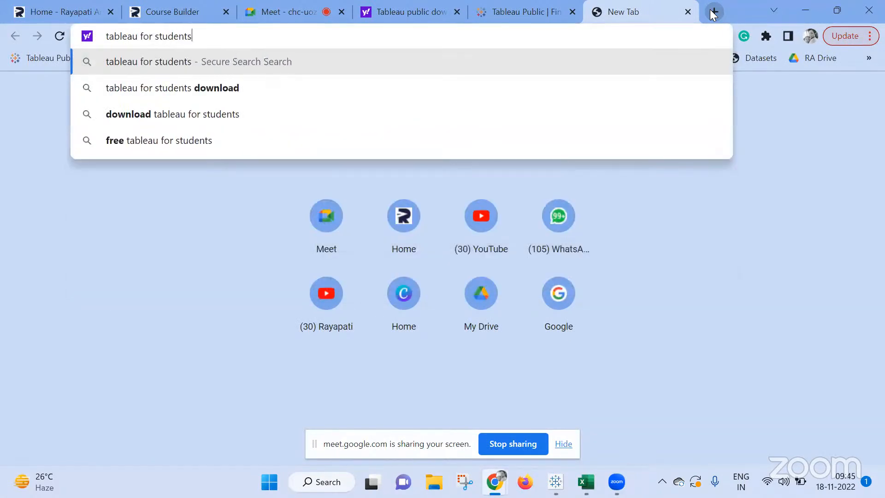
key("Return")
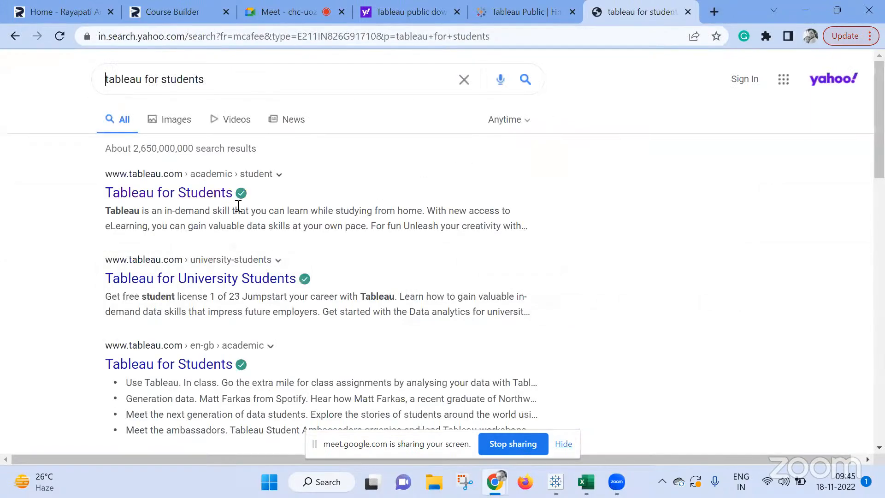
left_click(181, 196)
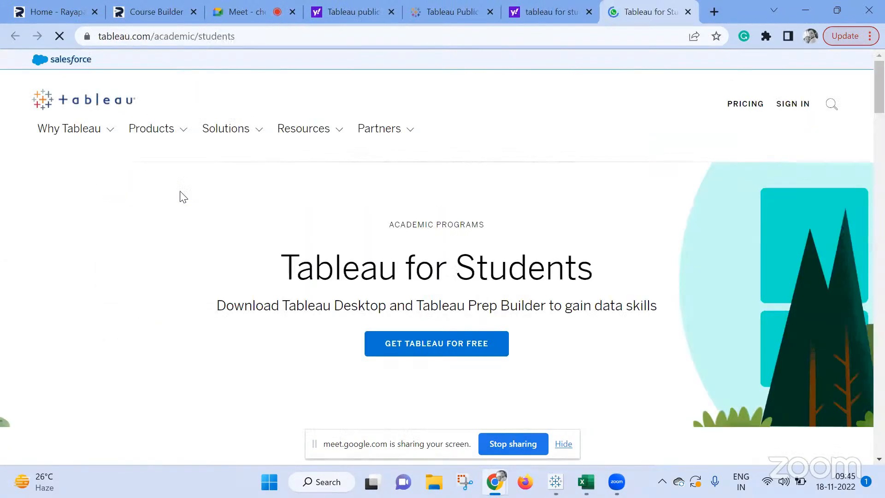
scroll(438, 273, "down", 3)
scroll(438, 272, "up", 3)
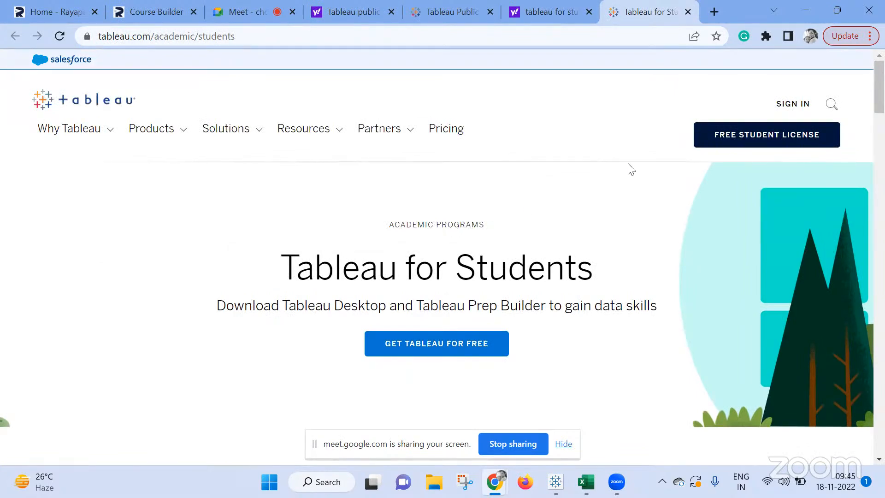
Open the free student license request form, examine its eligibility and verification information, and close it.
left_click(762, 135)
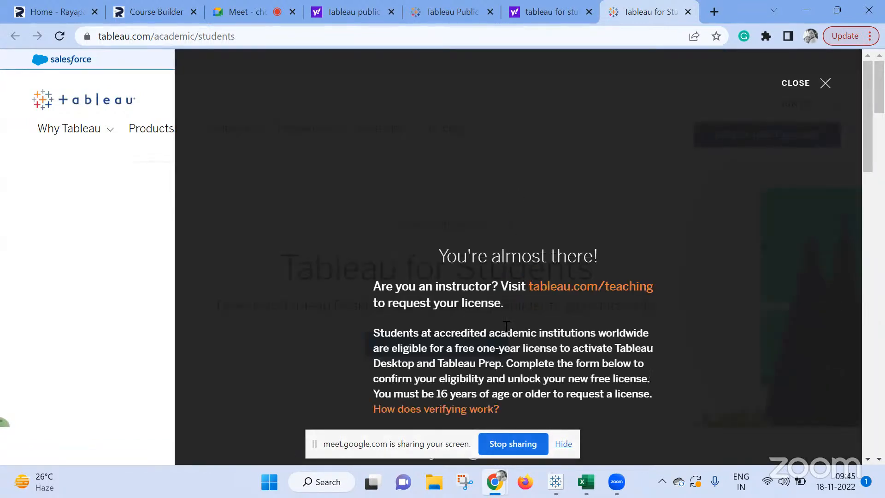
scroll(505, 326, "down", 20)
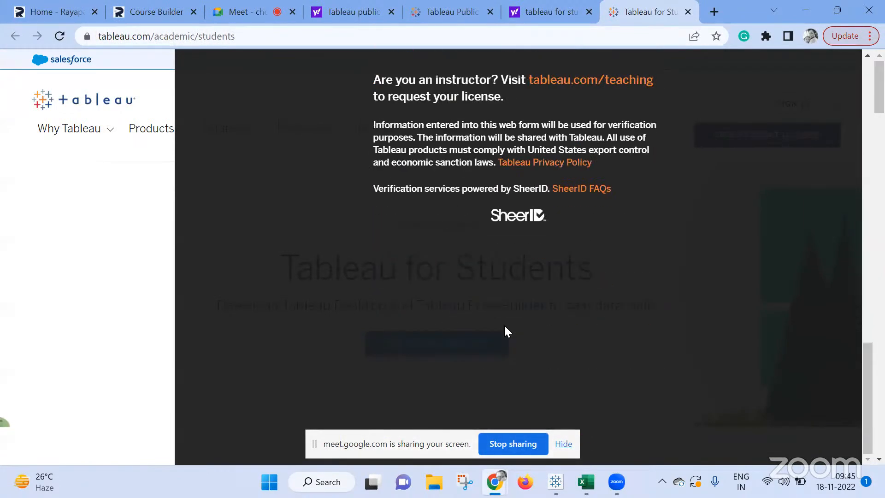
scroll(507, 332, "up", 20)
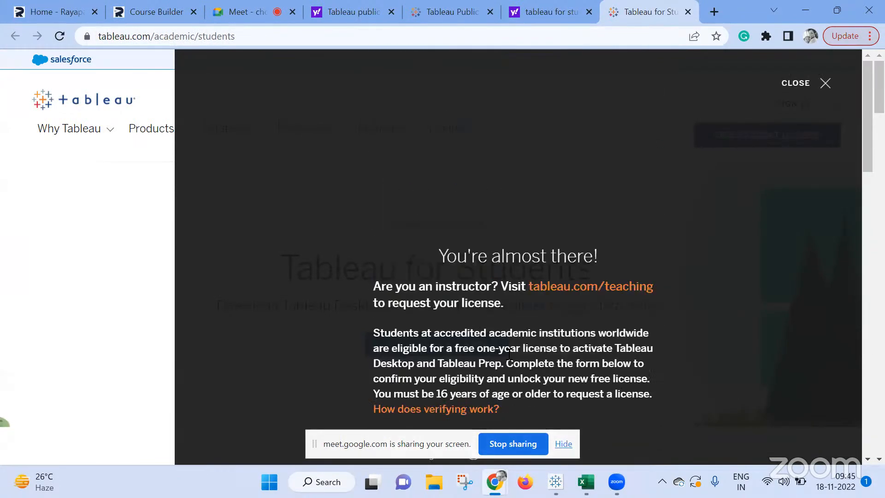
scroll(508, 346, "down", 5)
scroll(509, 354, "down", 15)
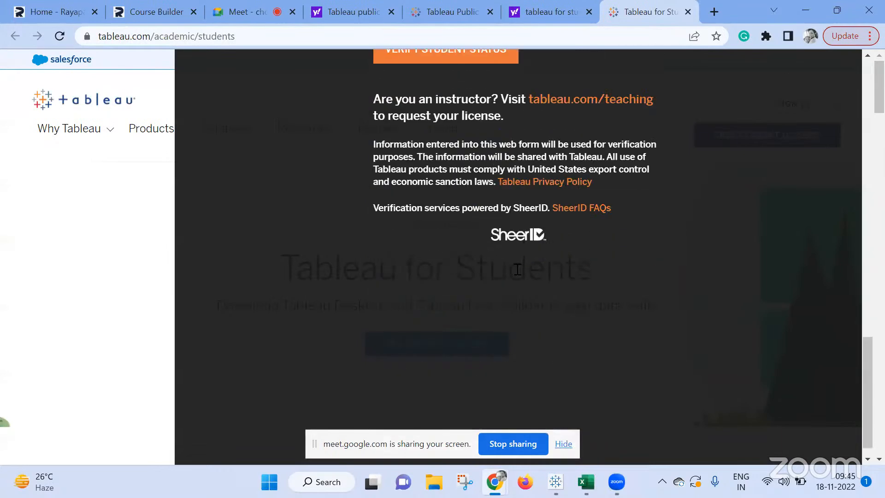
left_click(112, 290)
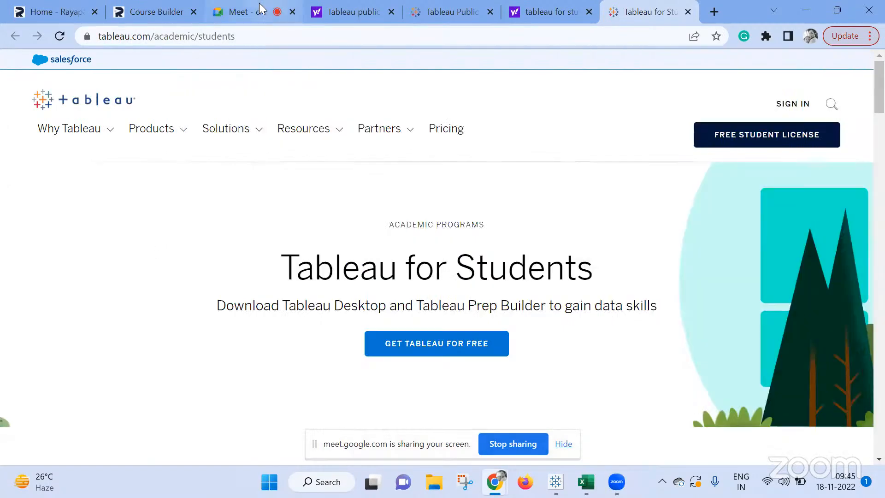
Switch to the Google Meet call, hide the sharing notice and stop presenting the screen.
left_click(259, 3)
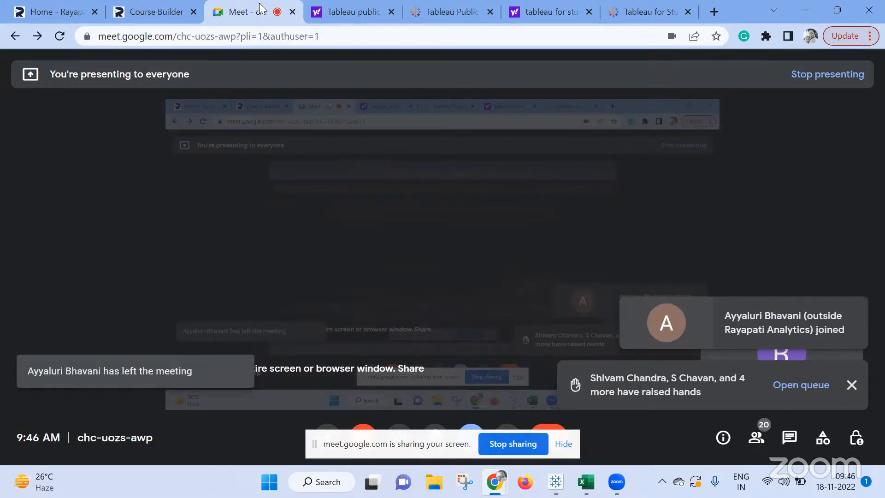
left_click(564, 443)
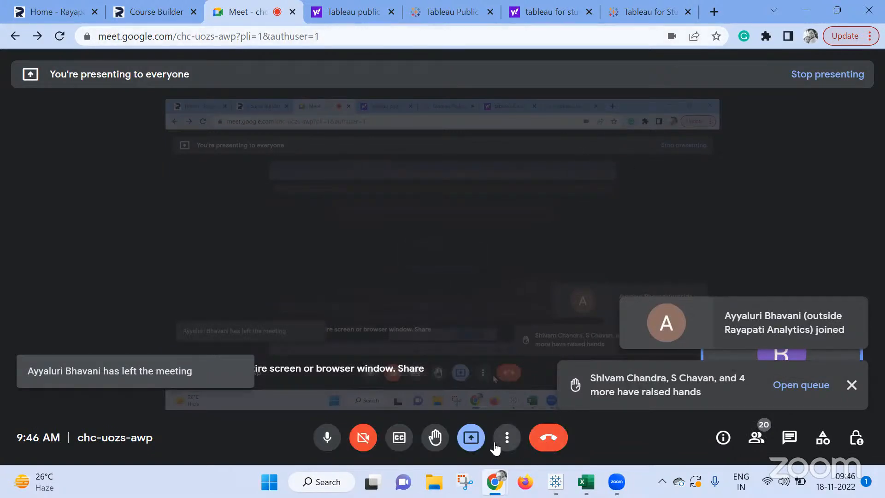
left_click(480, 437)
left_click(481, 392)
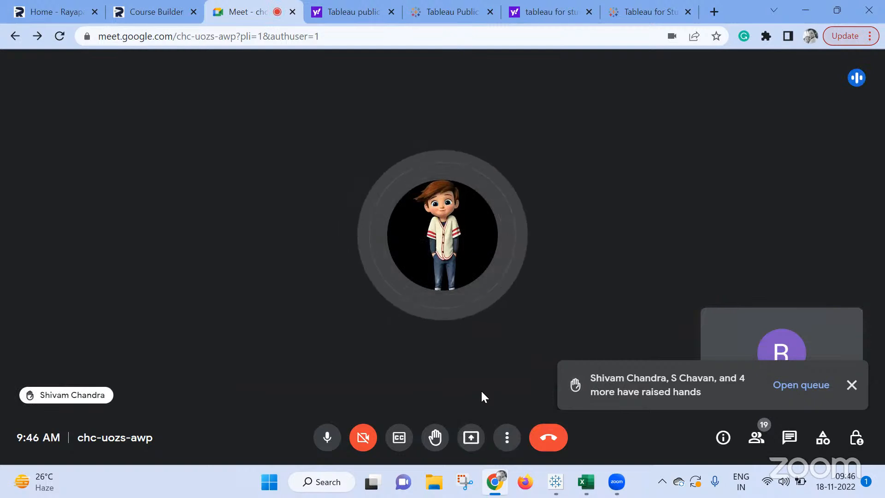
Start presenting the entire screen in the Google Meet call.
left_click(471, 437)
left_click(538, 339)
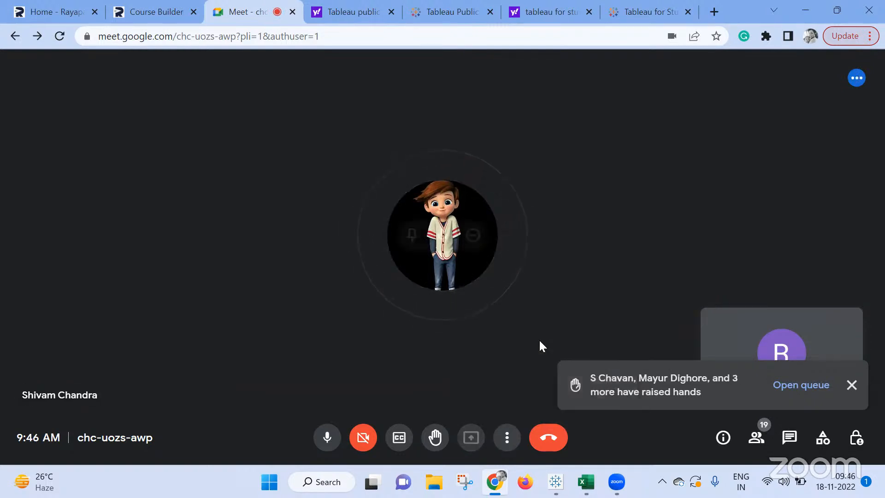
left_click(411, 216)
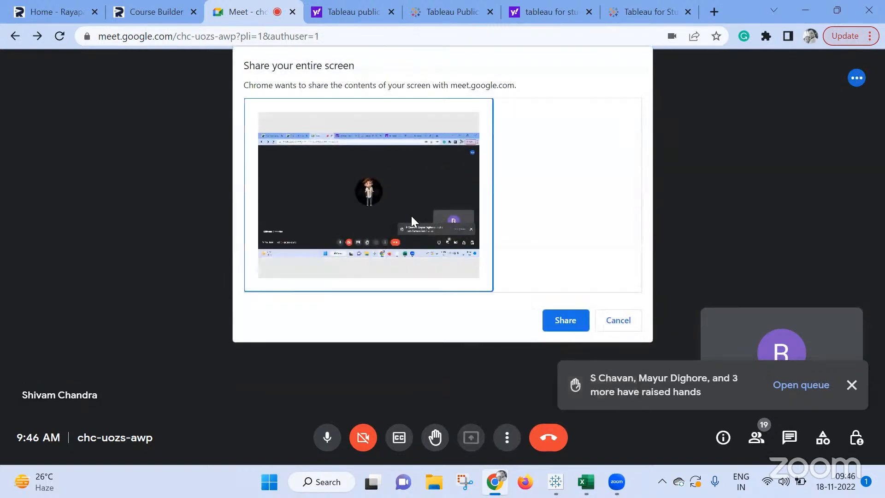
left_click(566, 320)
Switch to the Book1 workbook in Tableau Public, hide the sharing notice and add a new worksheet after Dashboard 1.
mouse_move(556, 481)
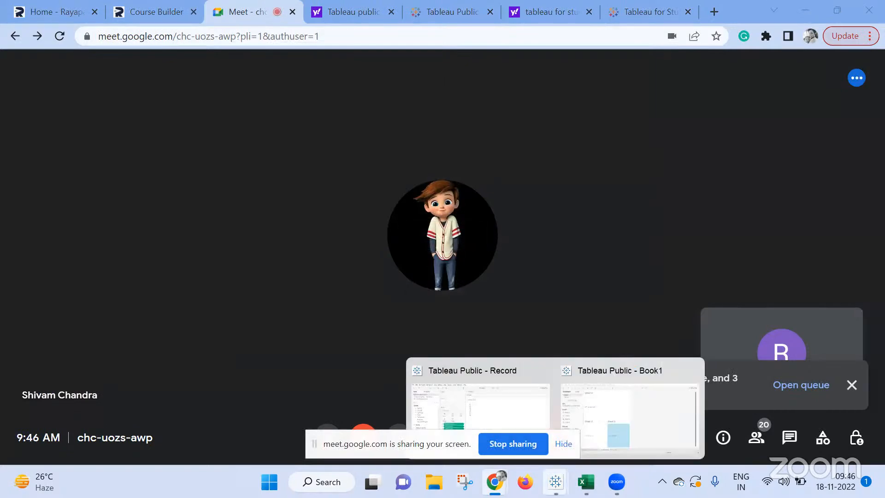
left_click(605, 417)
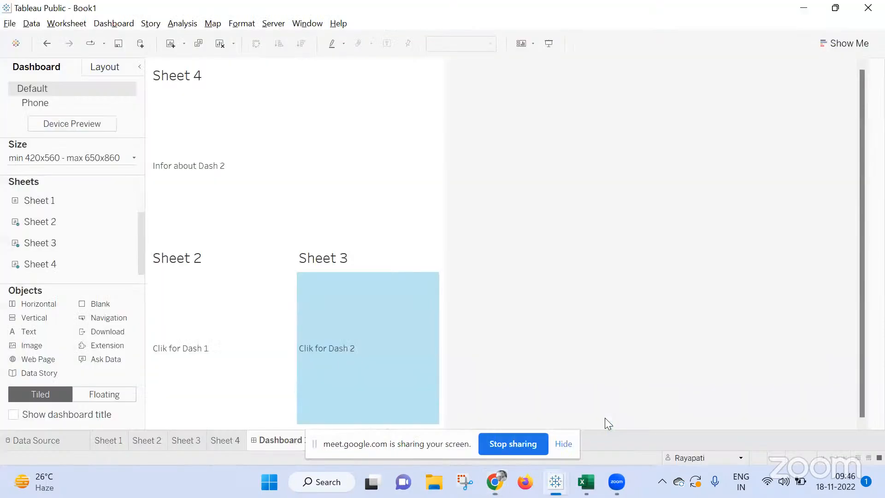
left_click(564, 444)
left_click(319, 440)
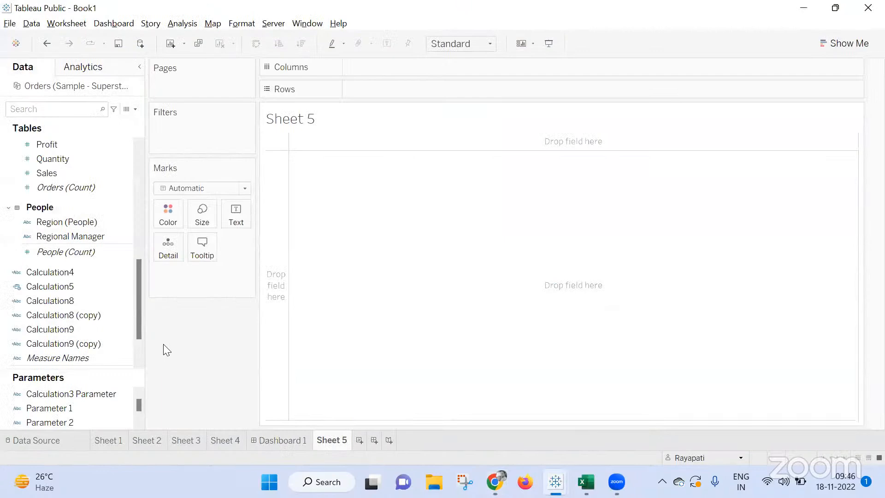
scroll(90, 260, "up", 4)
scroll(88, 256, "up", 5)
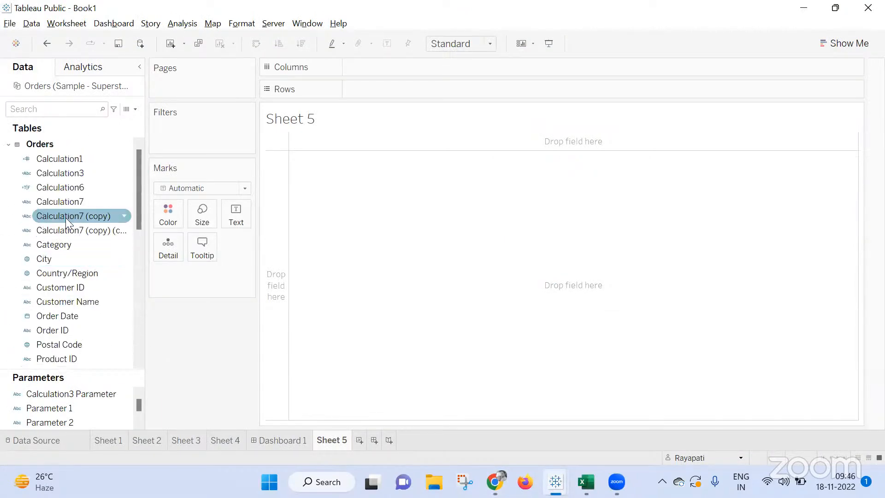
Place Customer Name, Order ID and City on Rows, adding all members of the two large fields.
left_click_drag(69, 302, 399, 92)
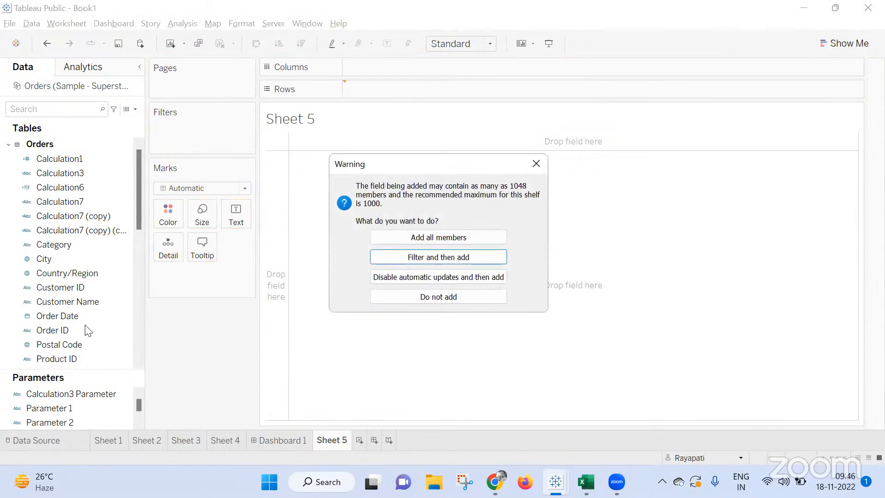
left_click(438, 237)
left_click_drag(74, 330, 551, 92)
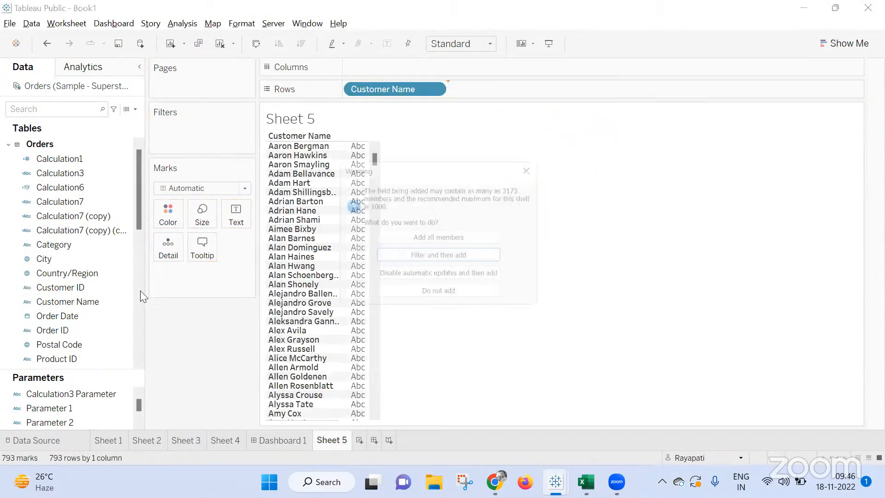
left_click(439, 237)
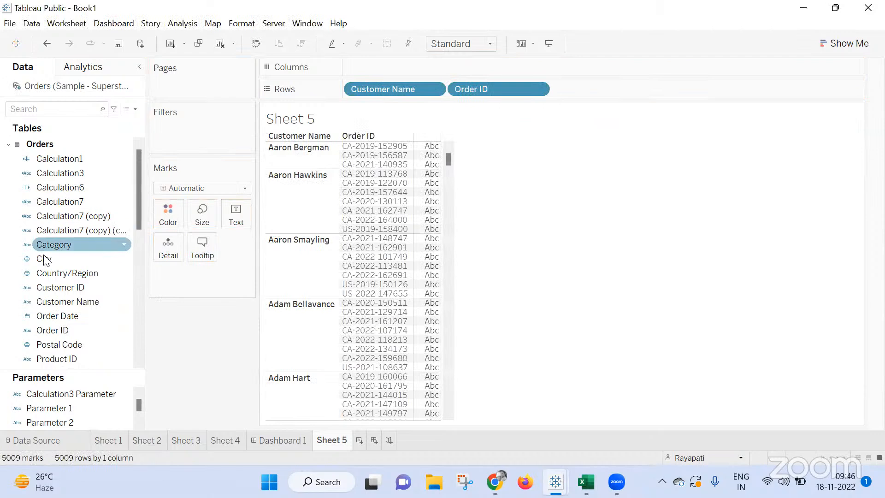
left_click_drag(50, 258, 677, 85)
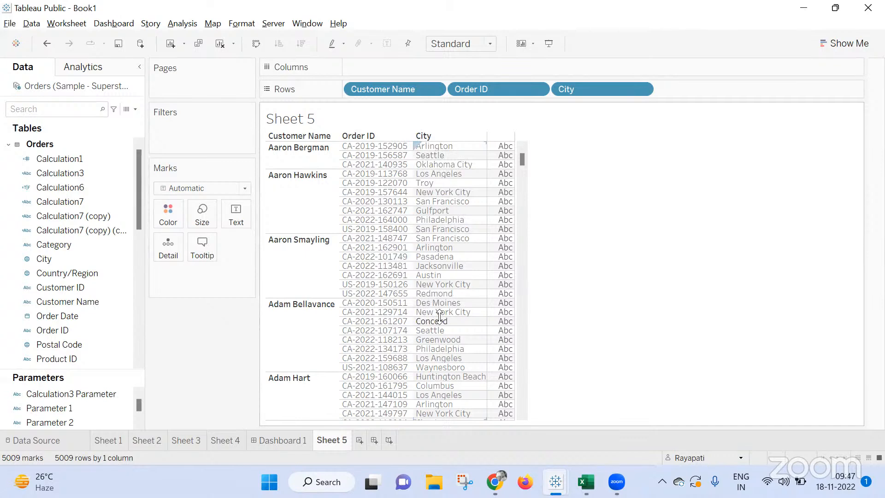
Add an ad hoc sum(0) calculation to Rows after City.
double_click(676, 86)
type("sum")
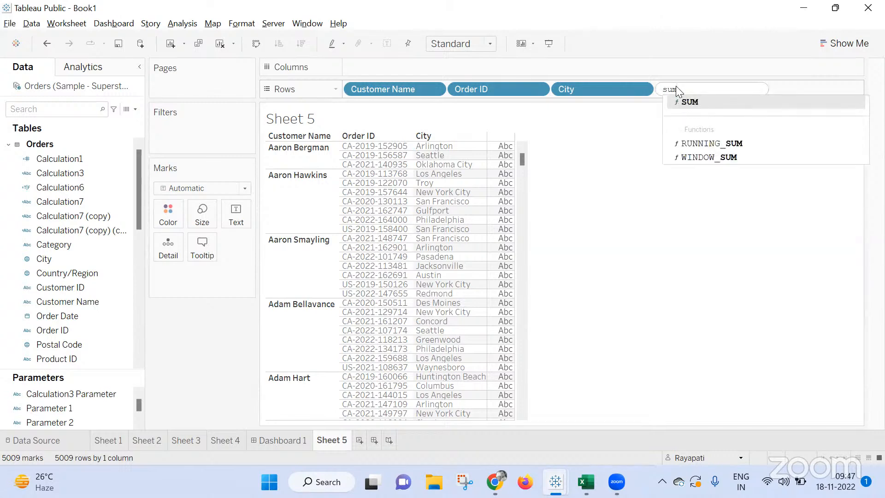
type("()")
type(")")
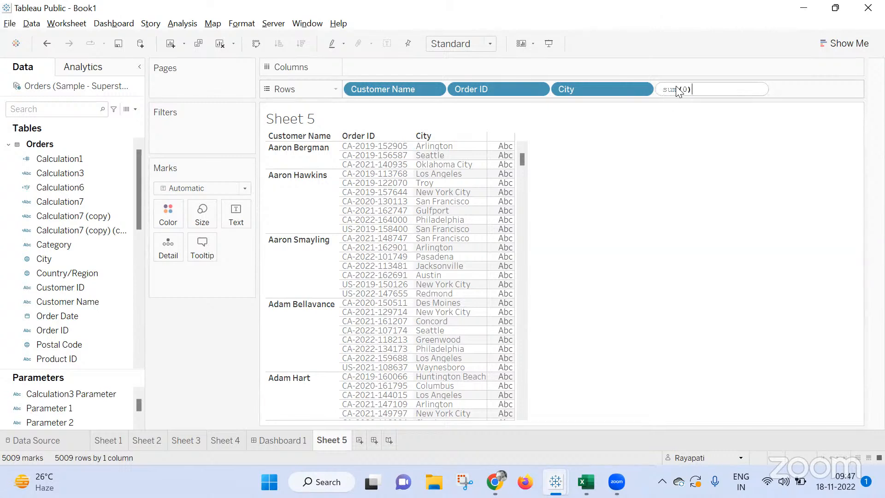
key("Return")
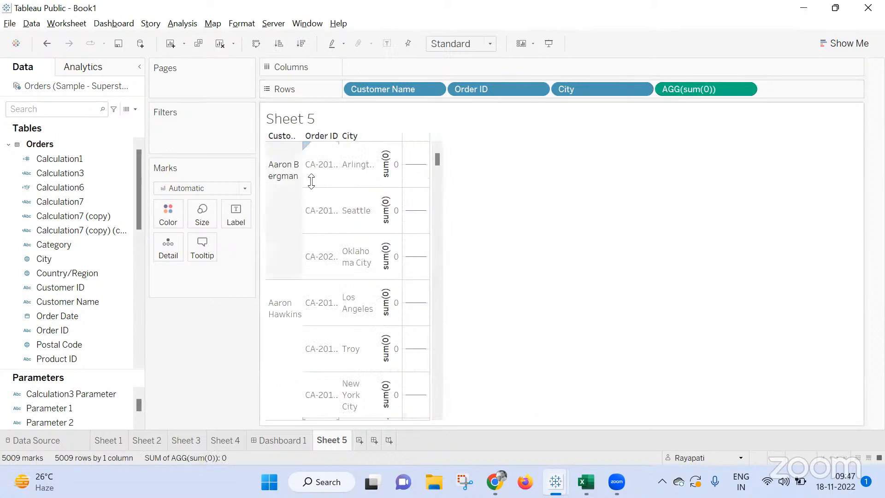
Move City from Rows to the mark labels and move the sum(0) calculation to Columns.
left_click(642, 89)
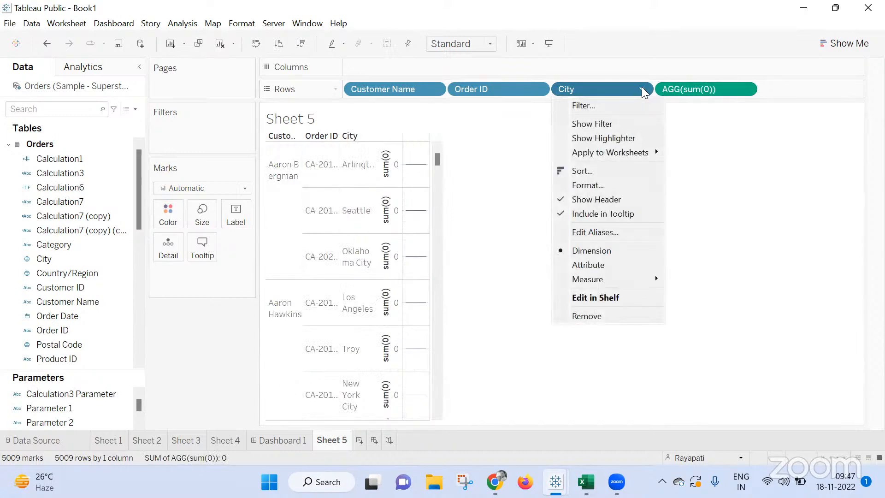
left_click(582, 90)
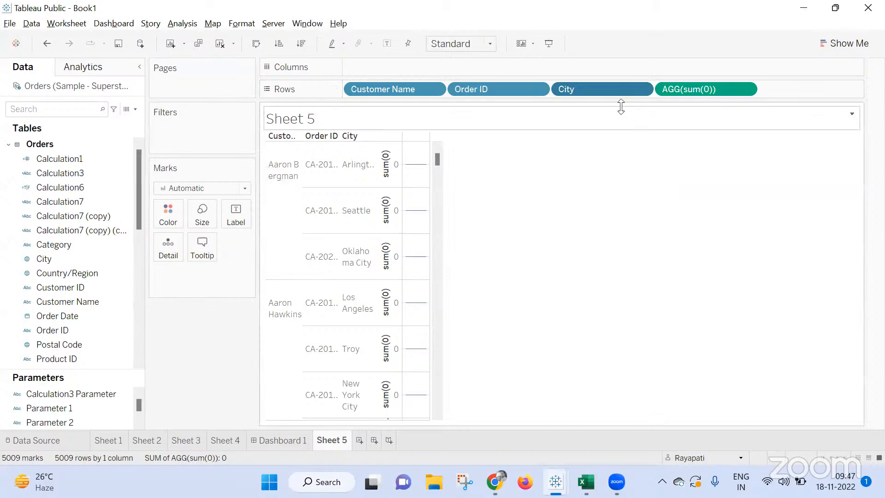
left_click_drag(621, 88, 241, 217)
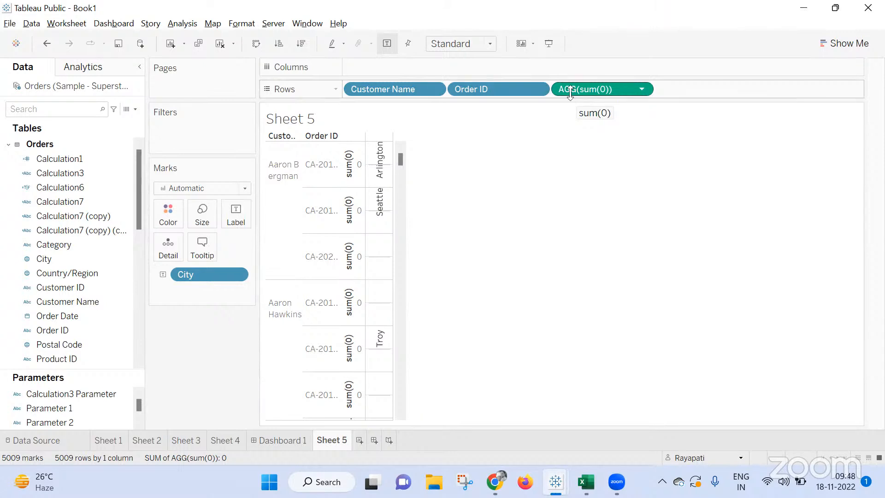
left_click_drag(197, 275, 226, 220)
left_click_drag(575, 91, 567, 67)
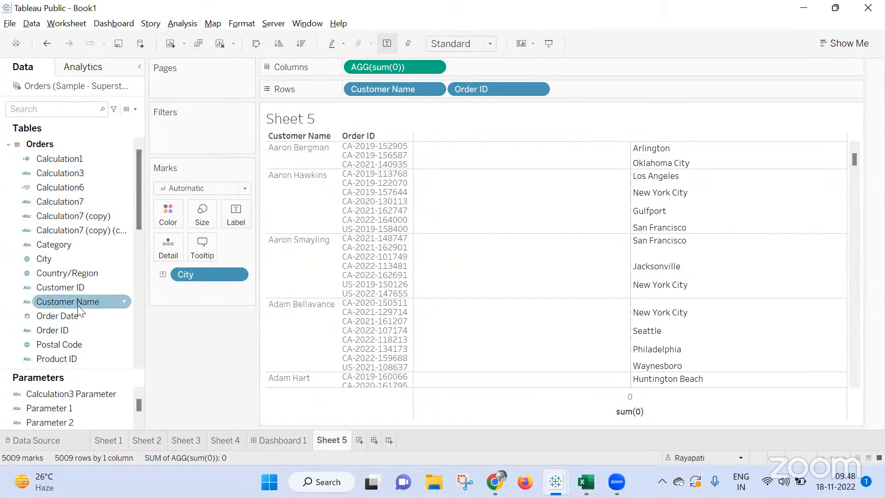
Convert the City field used as the mark label to an attribute.
right_click(183, 272)
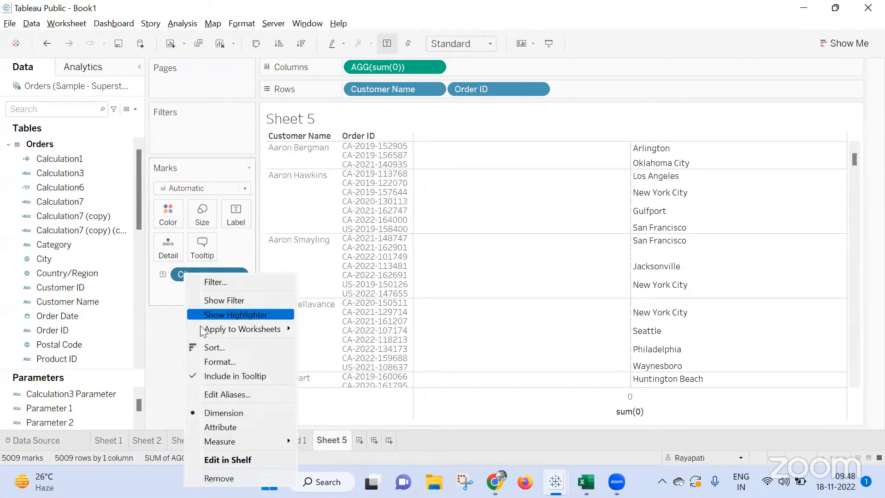
left_click(213, 422)
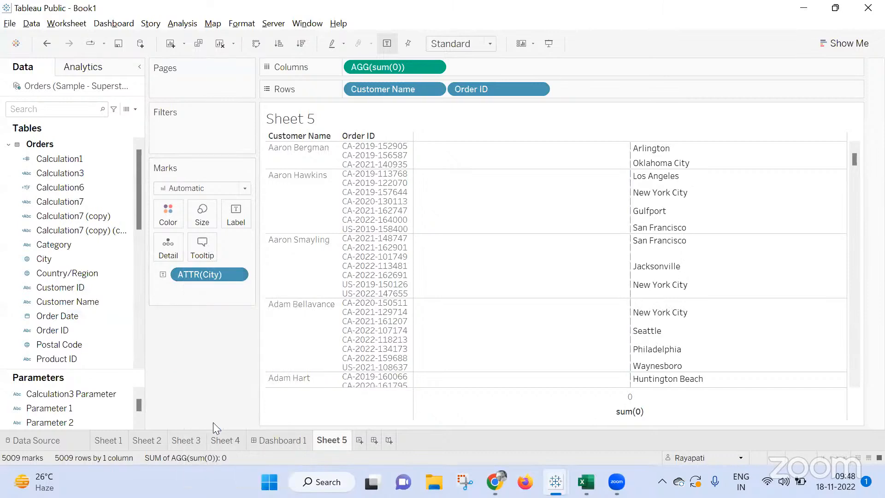
mouse_move(672, 234)
left_click_drag(195, 276, 172, 210)
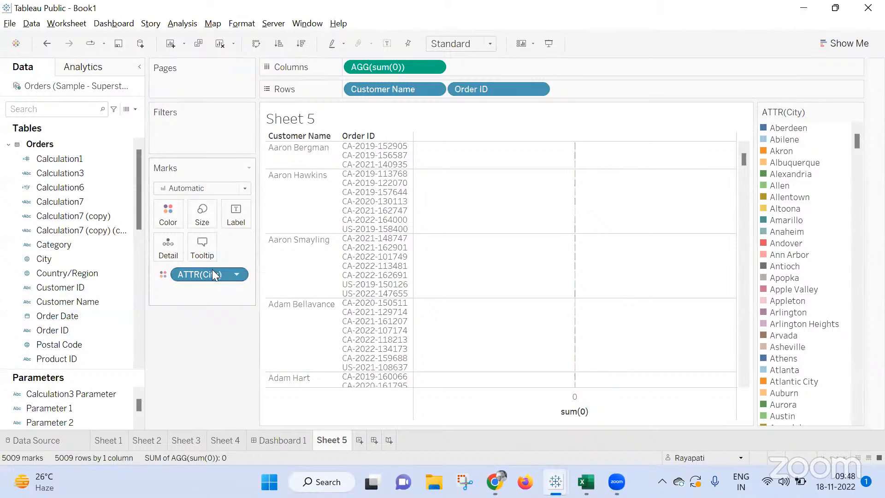
right_click(180, 276)
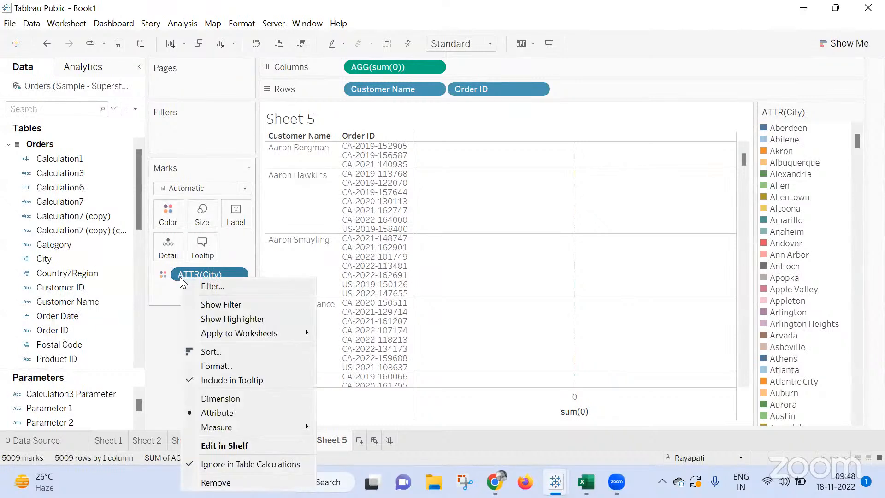
key("Escape")
left_click_drag(202, 275, 238, 220)
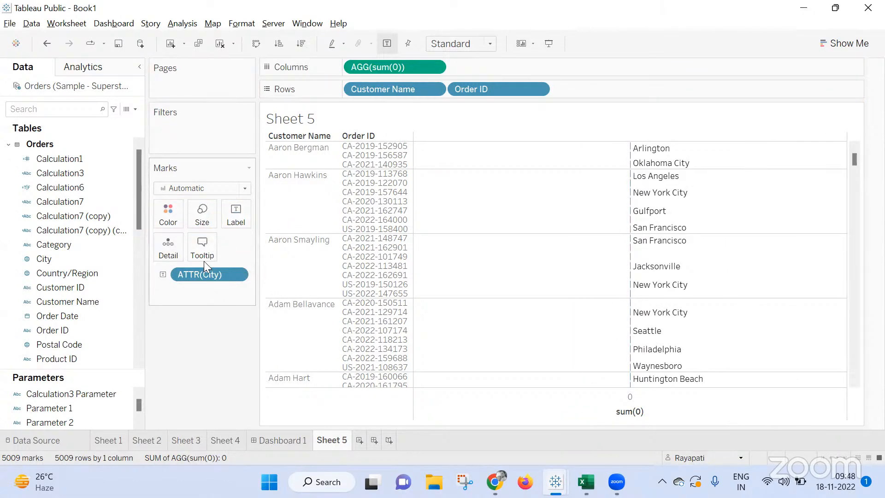
Color the marks by a copy of ATTR(City), keeping the label, and set the mark type to Square.
left_click_drag(199, 272, 173, 215)
mouse_move(615, 283)
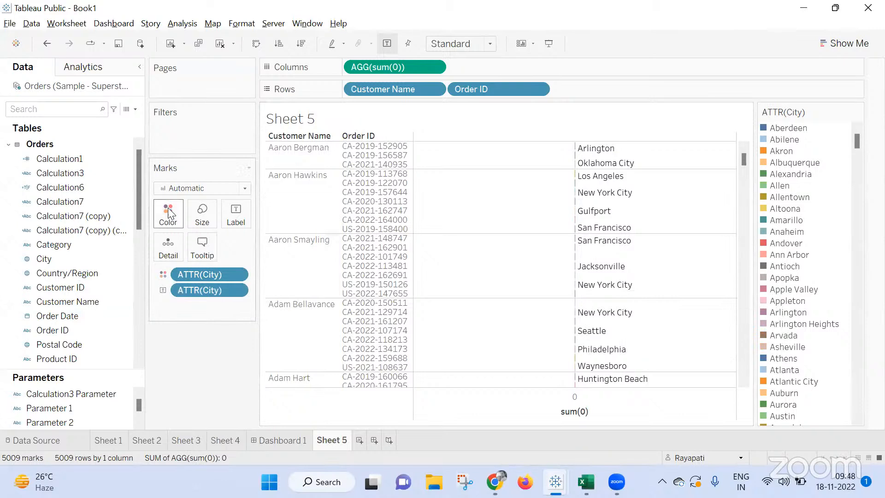
left_click(220, 189)
left_click(186, 259)
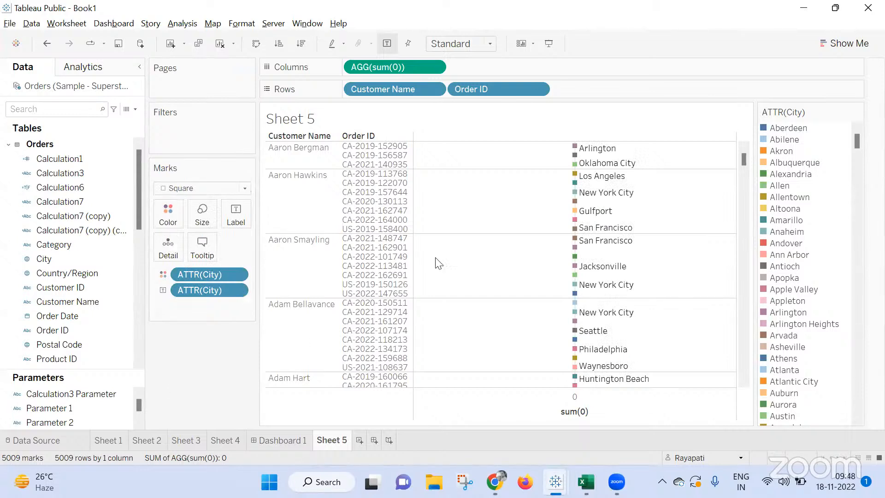
Add a second SUM(0) calculation to Columns and remove the ATTR(City) label from its marks.
double_click(460, 70)
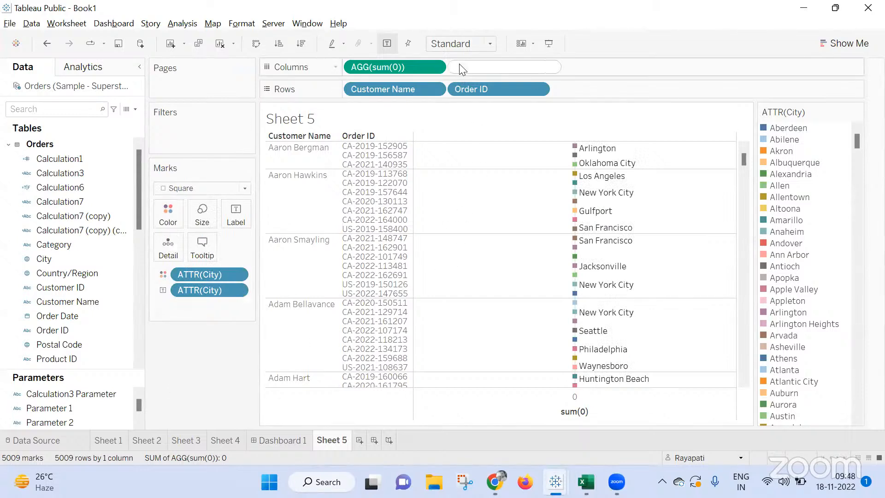
type("Sum")
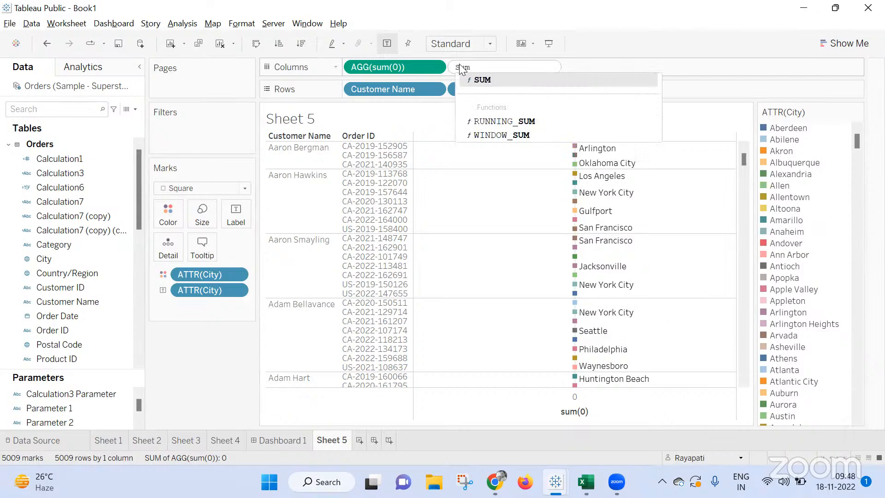
key("Return")
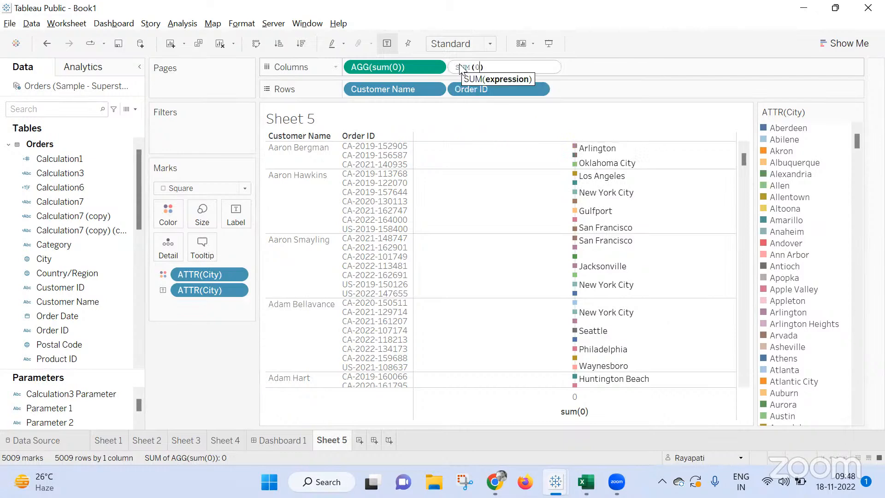
key("Return")
left_click(539, 67)
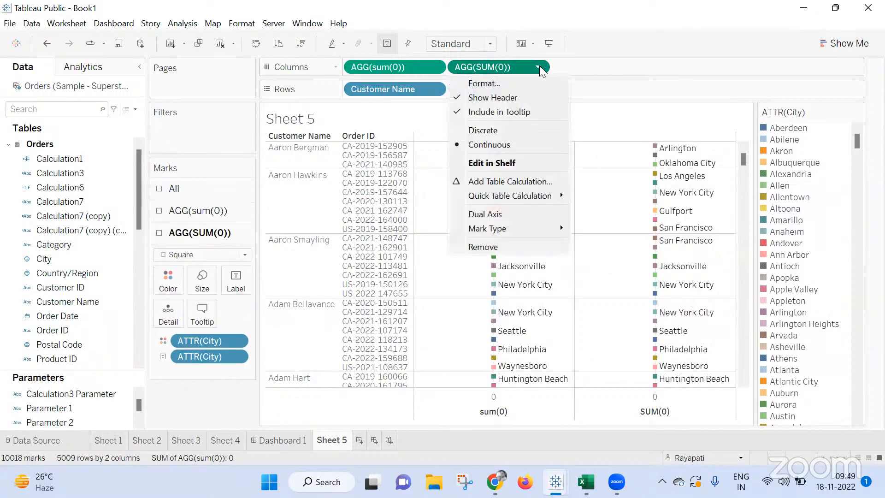
left_click_drag(196, 357, 238, 396)
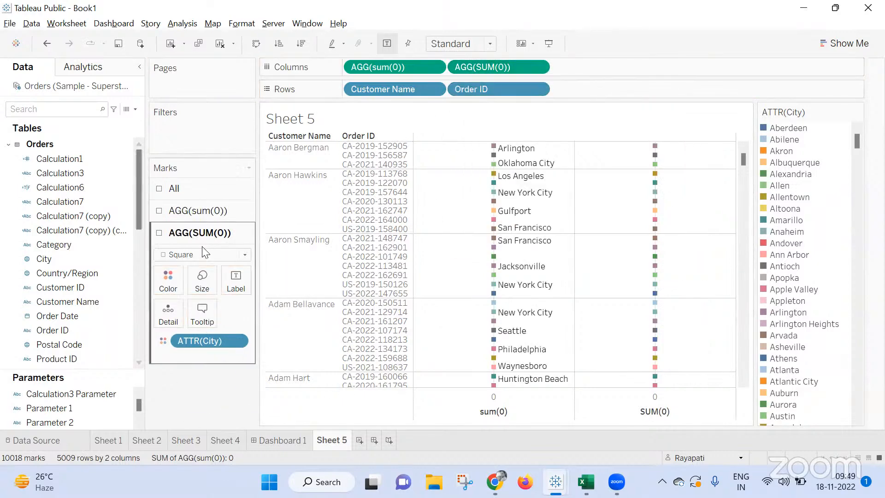
Change the mark type of the first sum(0) measure to Text.
left_click(192, 215)
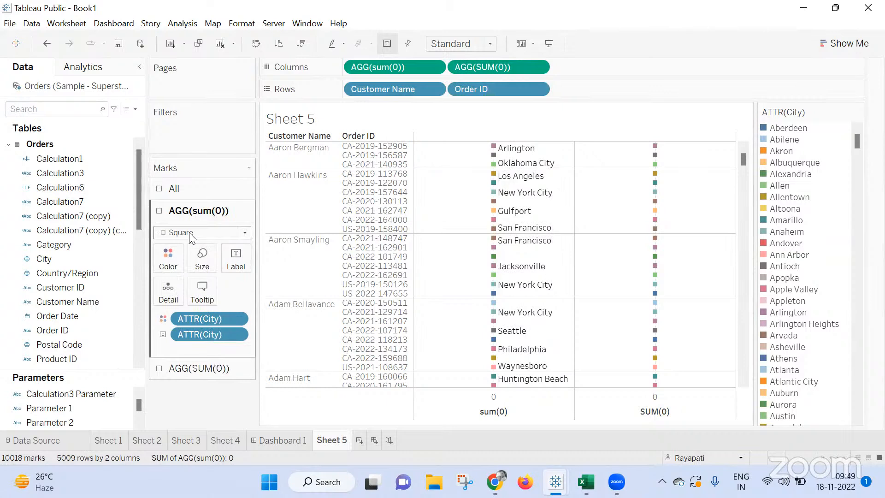
left_click(190, 232)
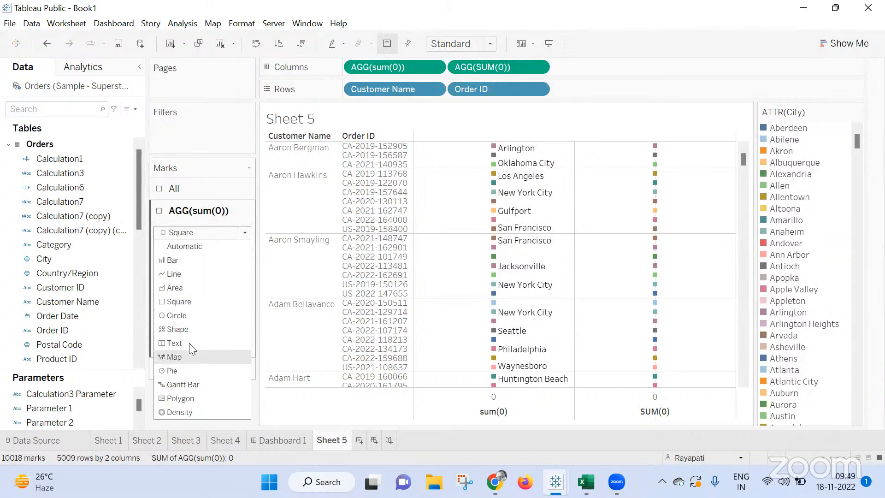
key("Escape")
Set the horizontal label alignment of the second SUM(0) measure's marks to left.
left_click(215, 367)
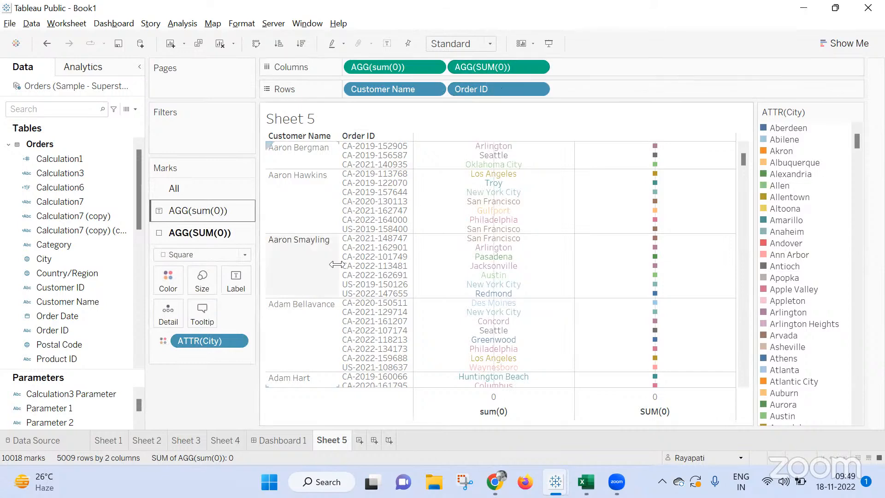
left_click(236, 278)
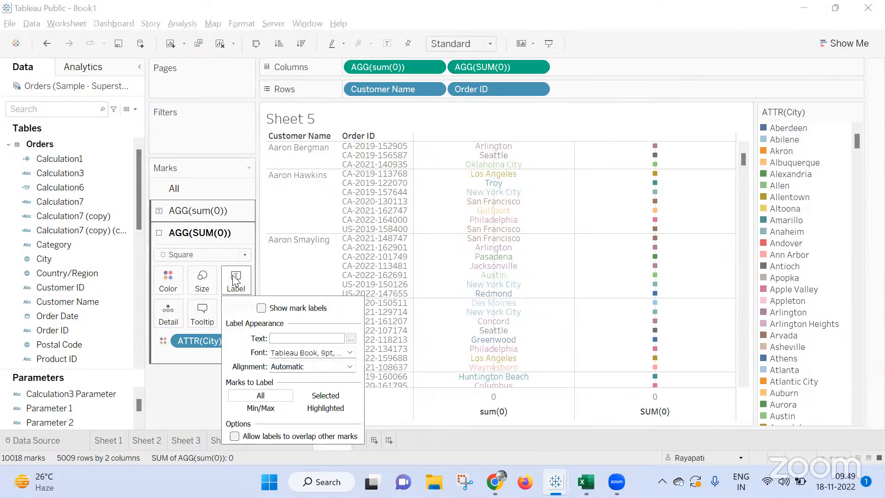
left_click(288, 367)
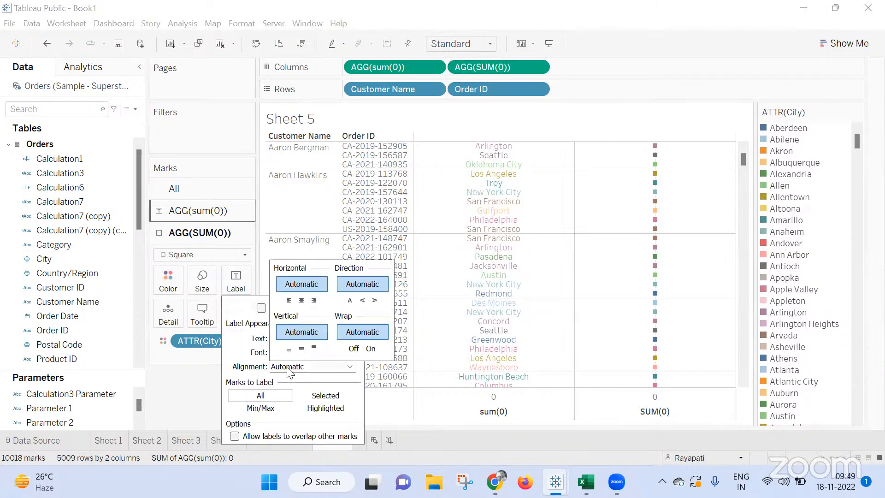
left_click(289, 300)
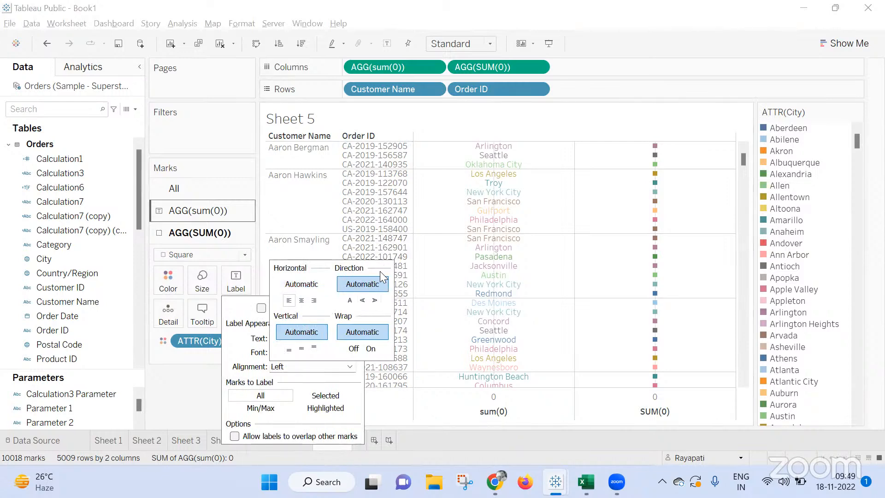
left_click(192, 399)
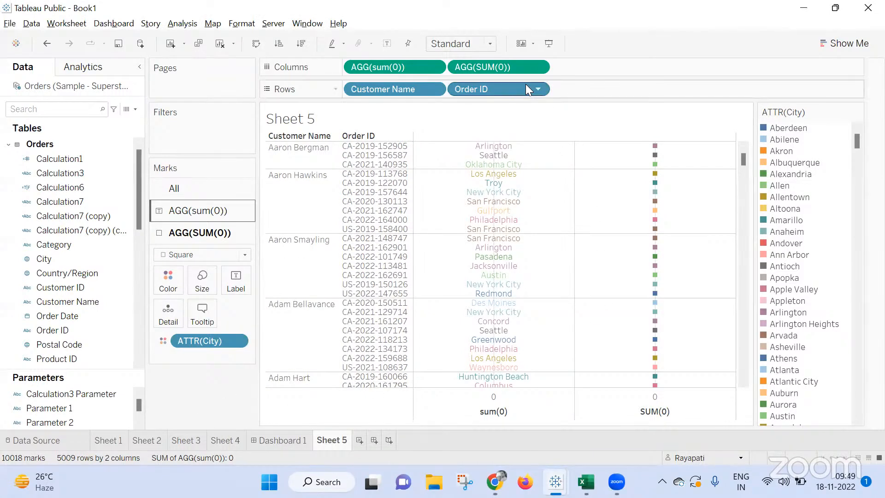
Turn the second SUM(0) measure into a dual axis and enlarge its Square marks to nearly the maximum size.
left_click(537, 67)
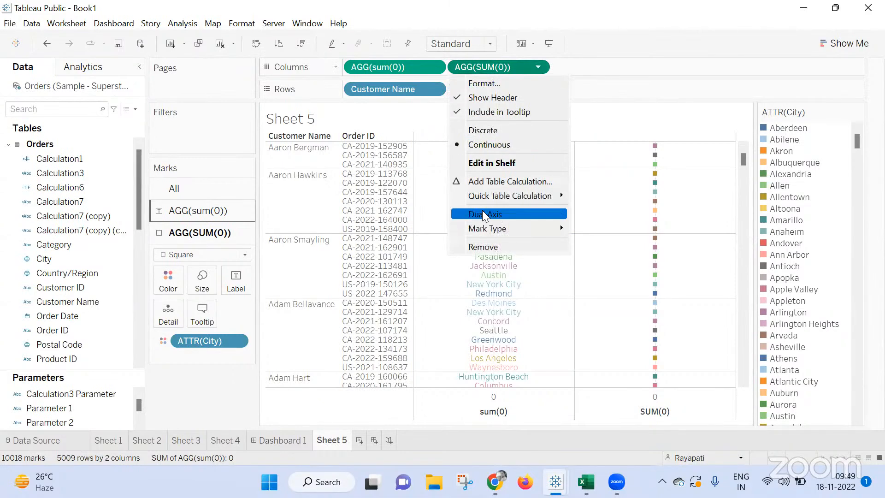
left_click(482, 212)
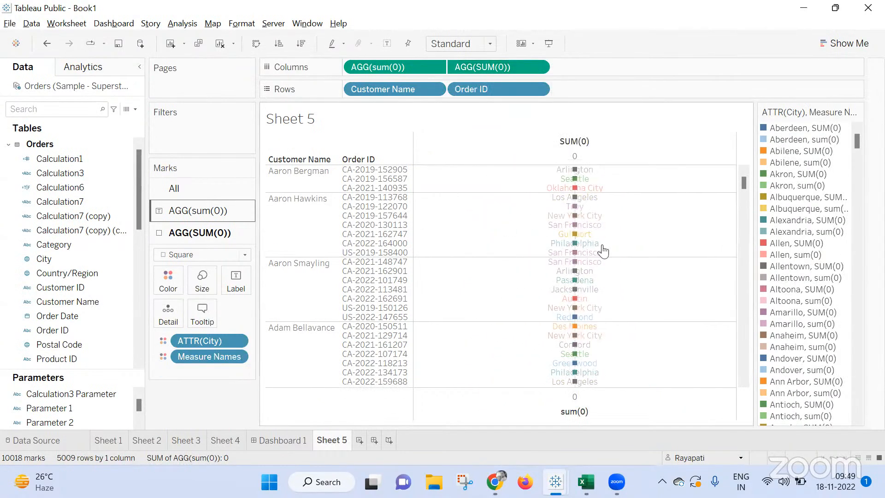
left_click(199, 256)
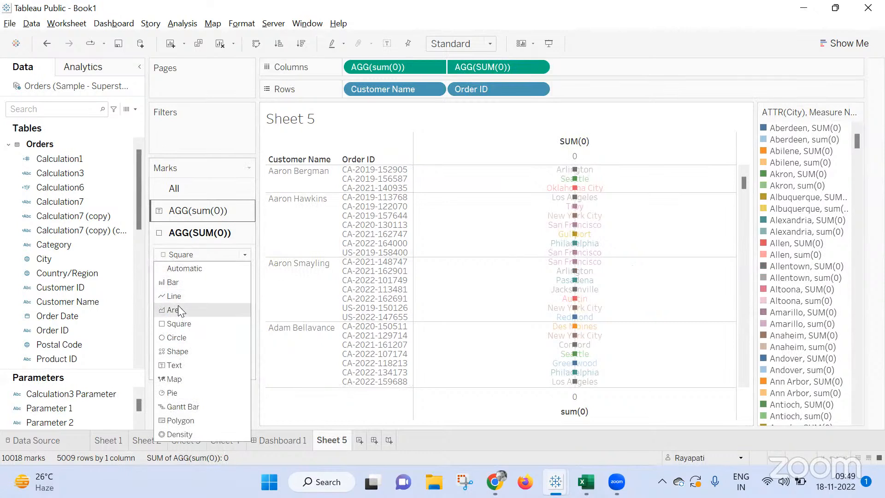
left_click(179, 323)
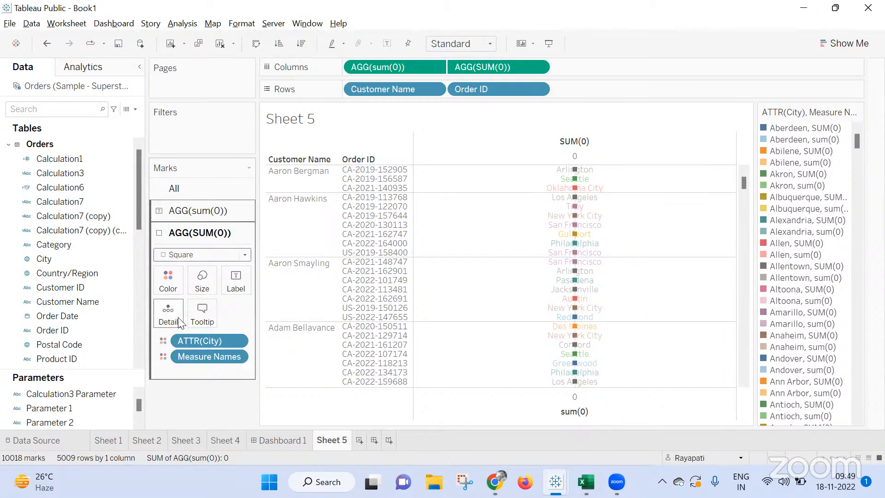
left_click(201, 284)
left_click_drag(216, 312, 269, 306)
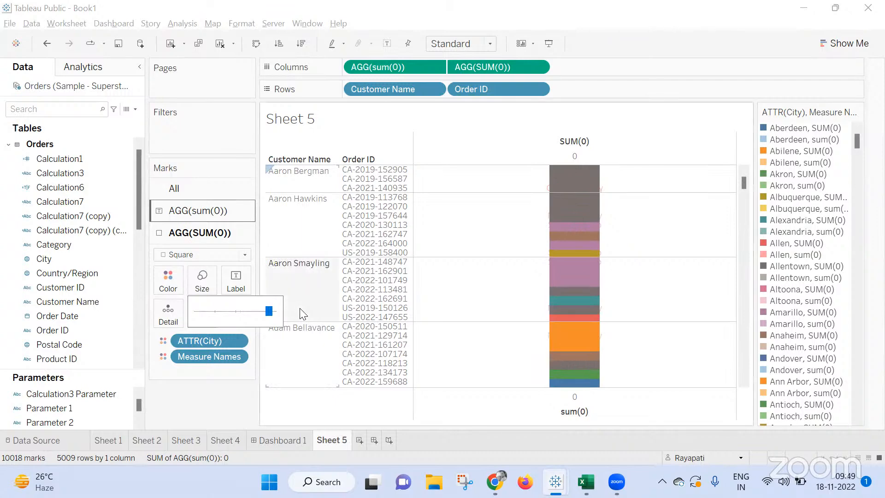
Examine the color assignments of the City and Measure Names items and the available color palettes for the Square marks.
left_click(173, 284)
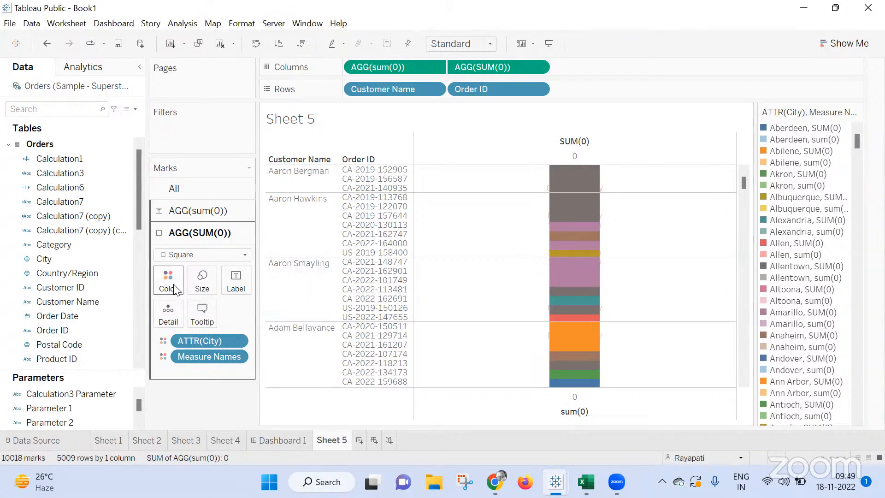
left_click(204, 319)
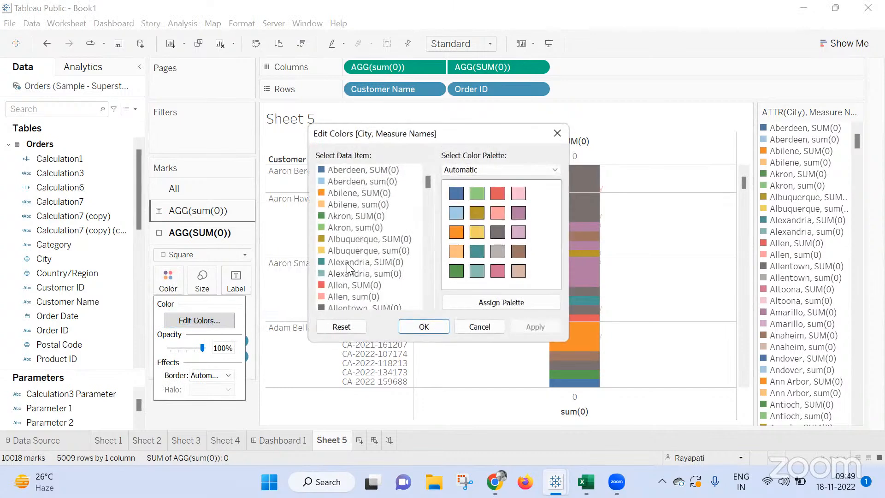
left_click(363, 193)
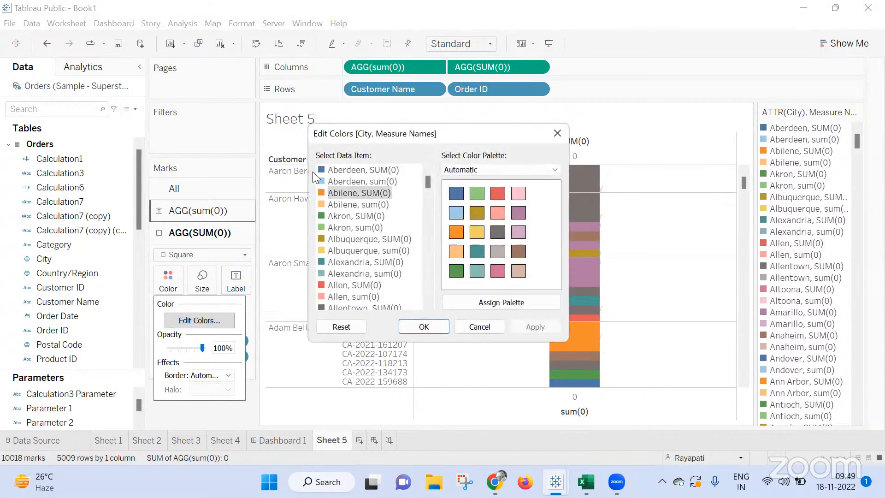
left_click(337, 170)
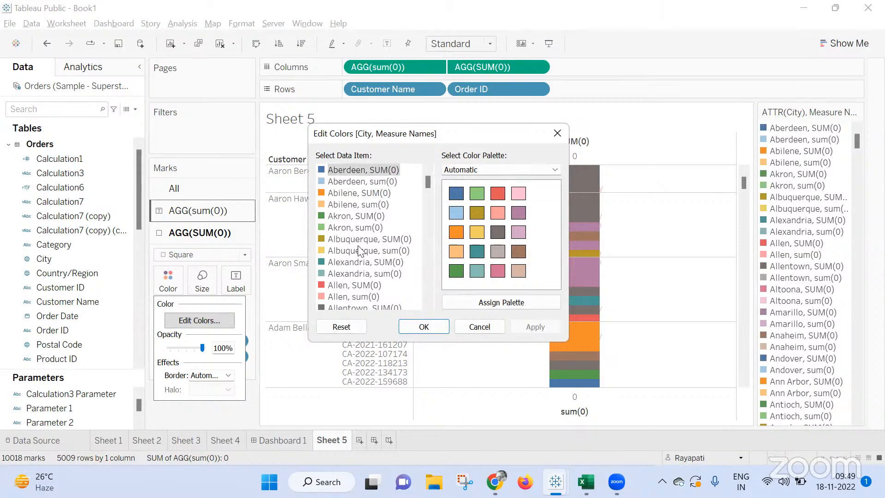
scroll(364, 279, "down", 10)
scroll(364, 276, "down", 19)
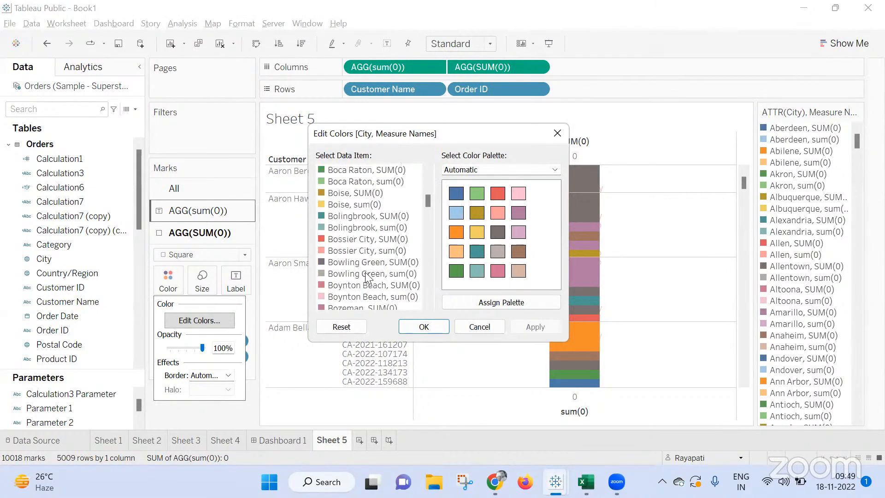
left_click_drag(427, 202, 444, 294)
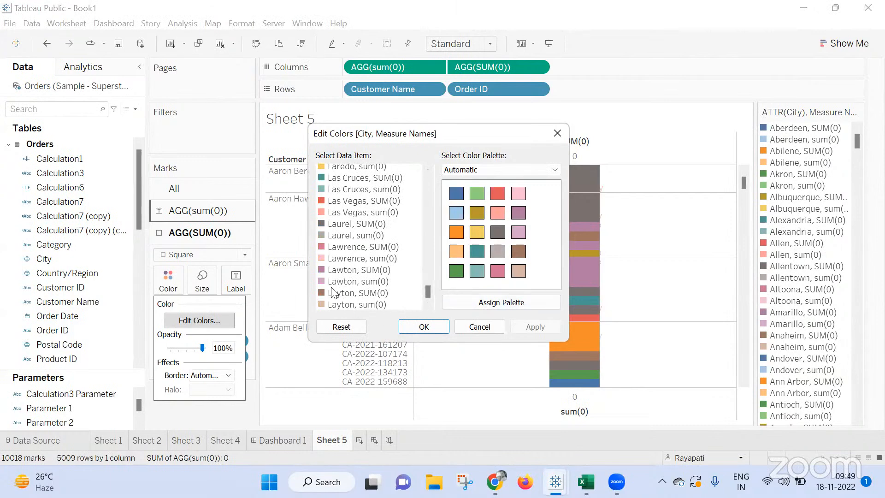
left_click(328, 294, "shift")
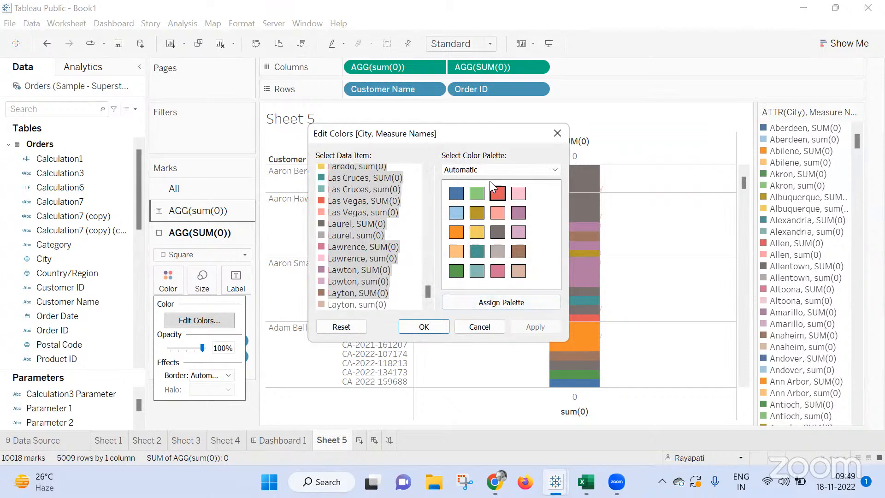
left_click(539, 170)
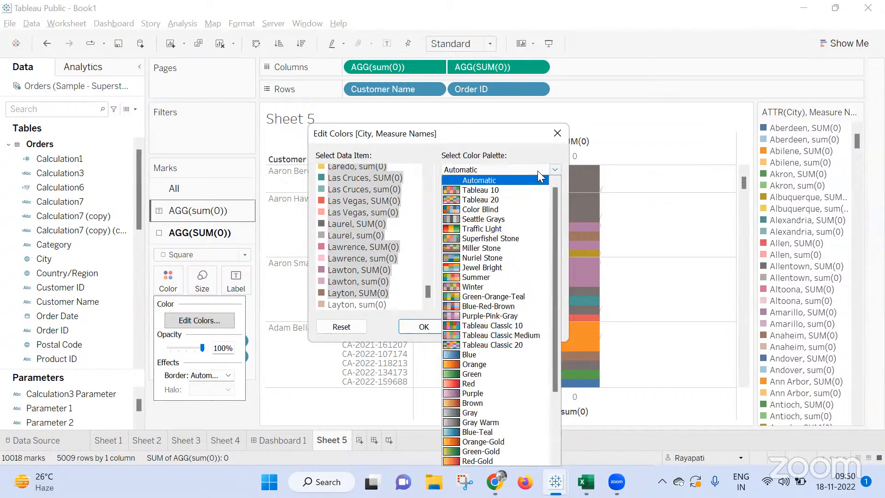
left_click(640, 261)
left_click(557, 133)
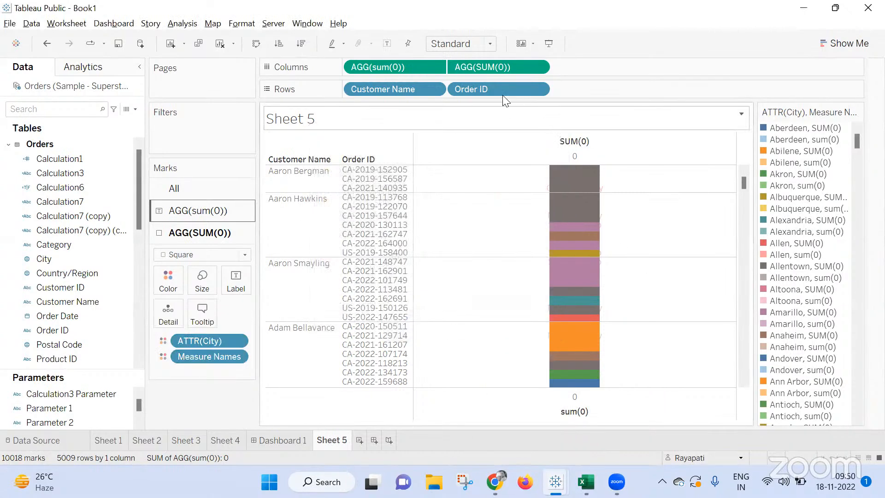
Remove both sum(0) measures from Columns and widen the city text column so the full names fit.
left_click_drag(485, 67, 386, 70)
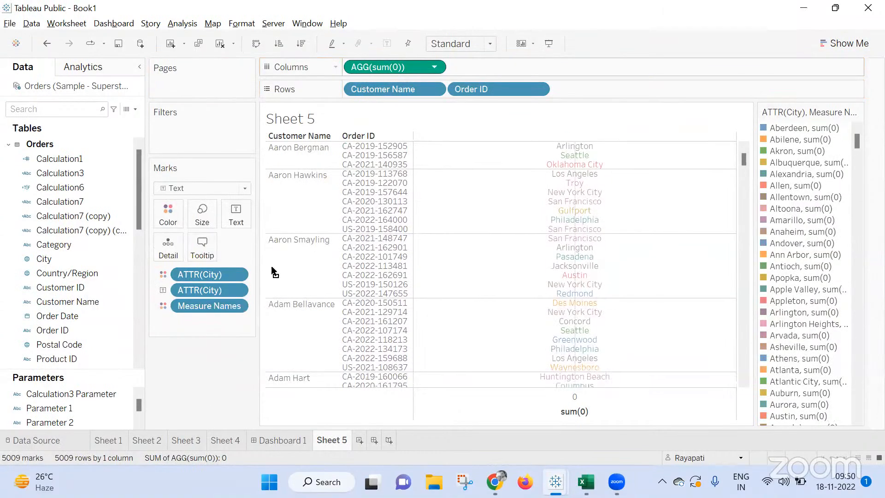
left_click_drag(169, 397, 169, 397)
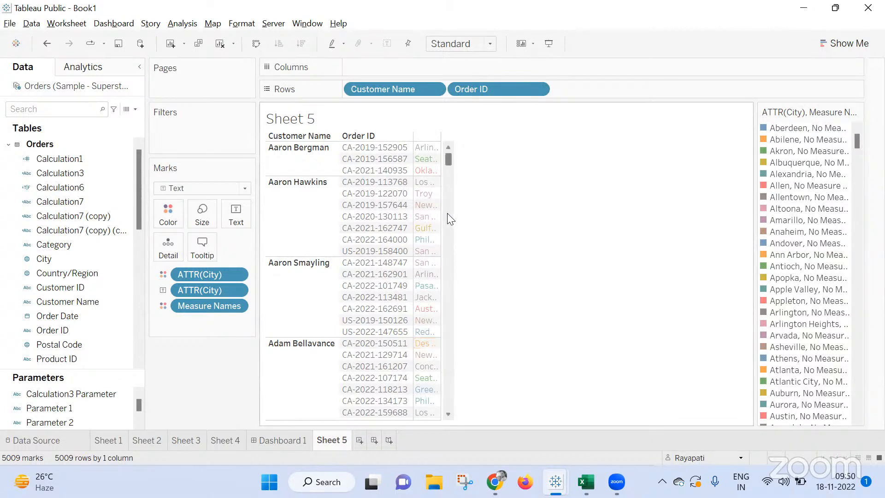
left_click_drag(442, 213, 530, 207)
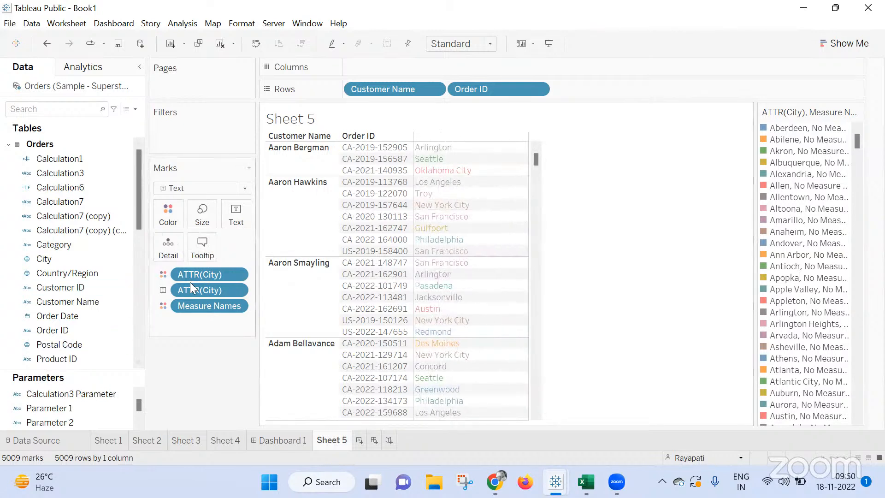
left_click(165, 216)
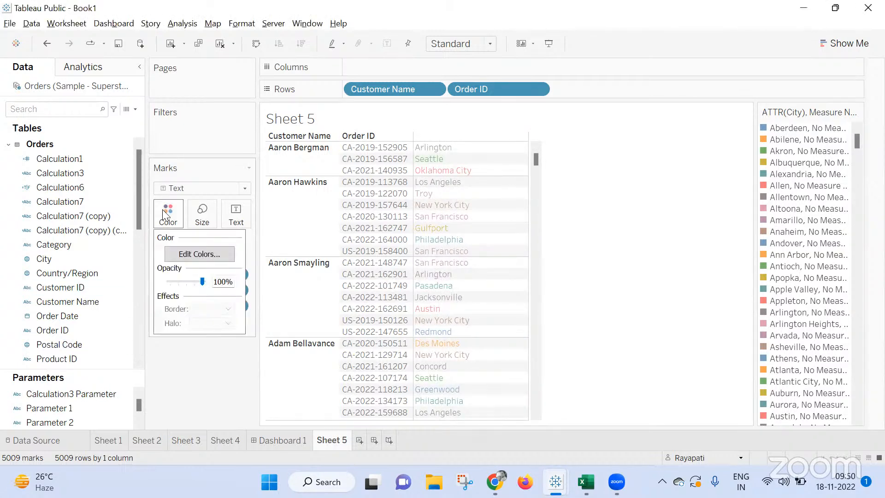
left_click(194, 252)
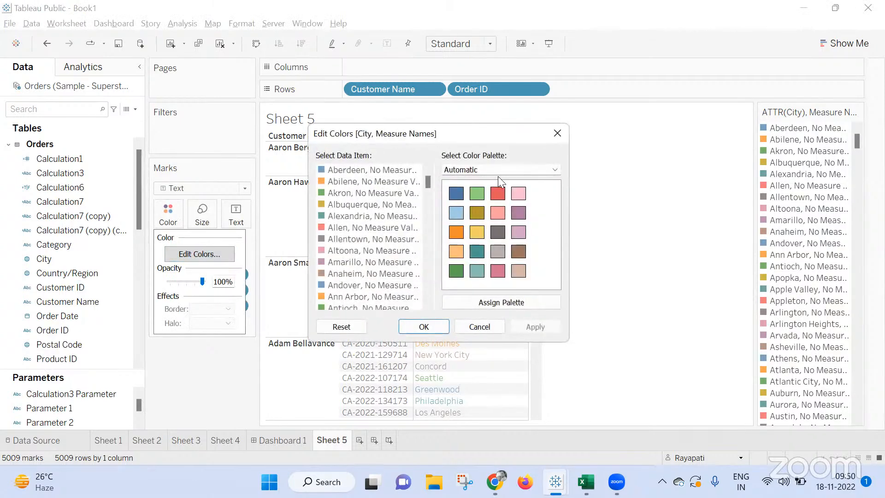
left_click(559, 133)
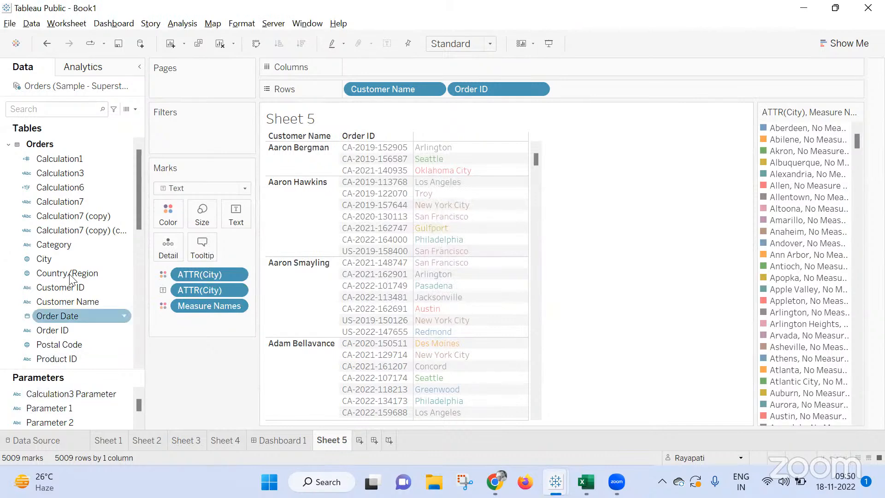
left_click(495, 482)
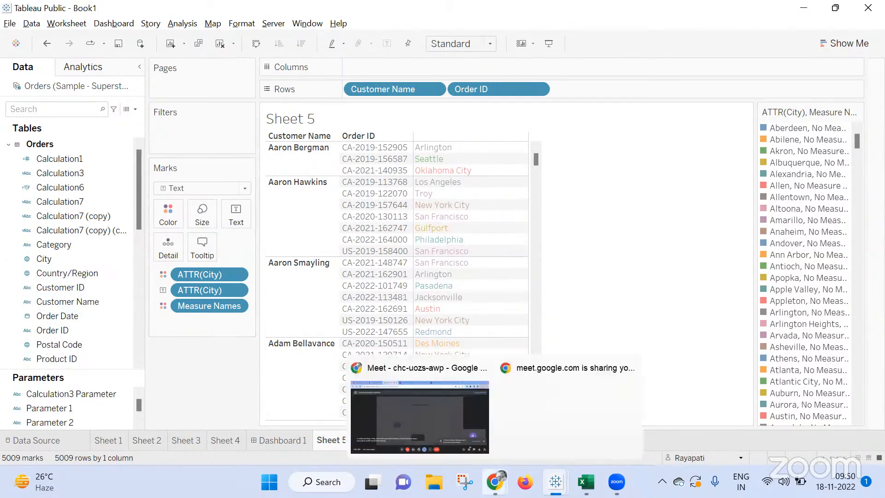
left_click(402, 421)
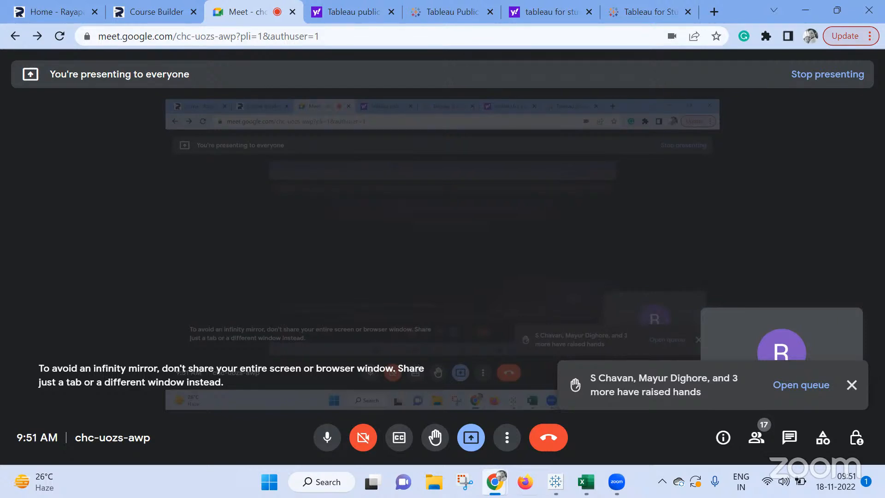
mouse_move(556, 482)
left_click(594, 430)
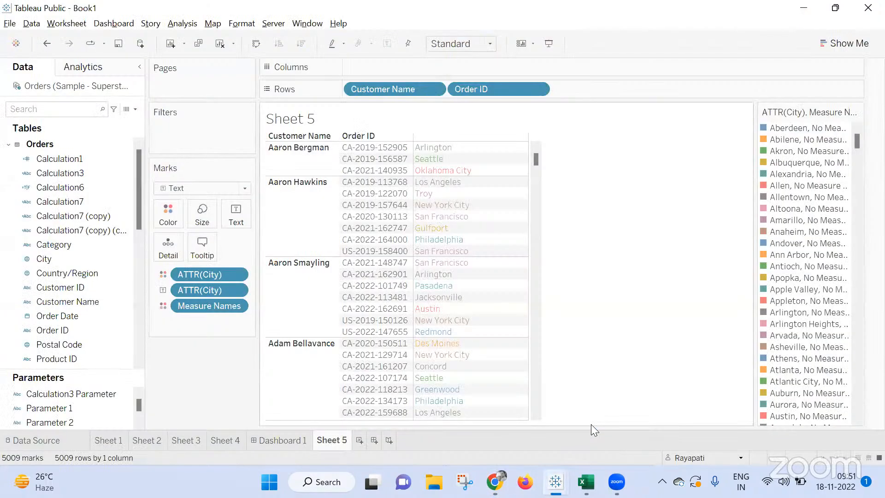
Create a new worksheet, Sheet 6, with Category and Sub-Category in Rows.
left_click(359, 441)
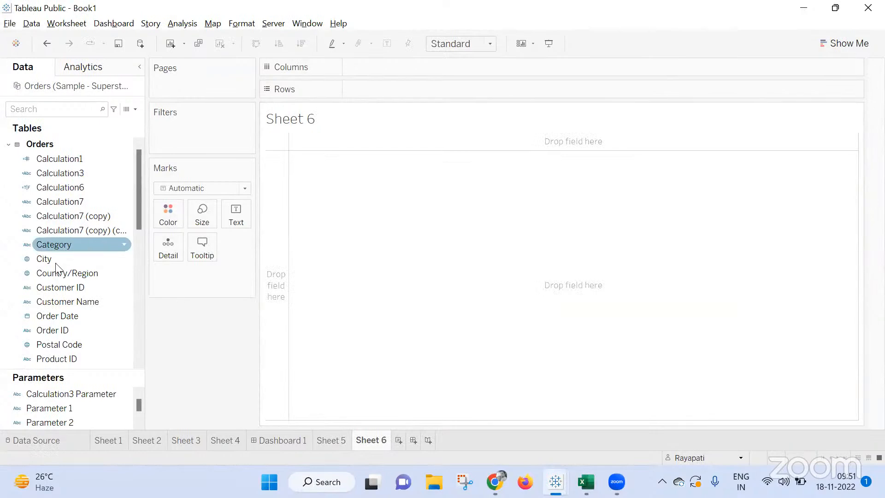
left_click_drag(57, 245, 413, 90)
scroll(118, 256, "down", 5)
left_click_drag(77, 259, 491, 88)
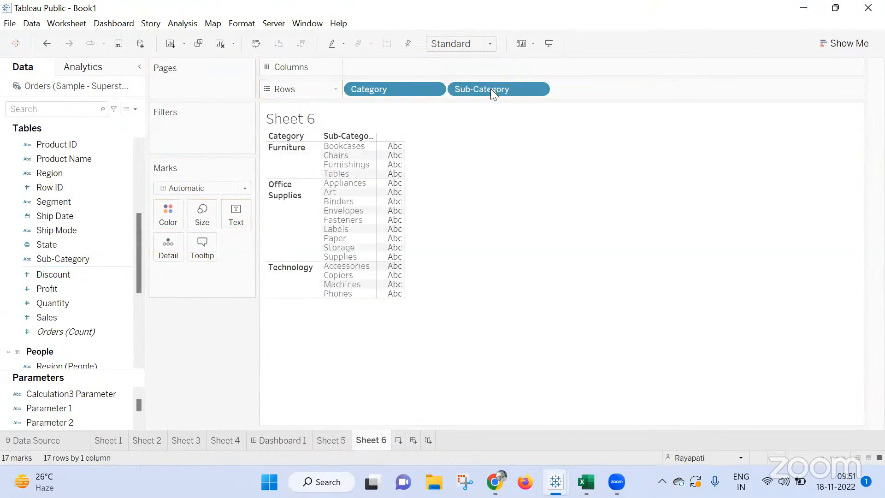
Show Sales and Profit as value columns in the Category and Sub-Category table.
scroll(93, 197, "down", 3)
left_click_drag(39, 187, 395, 203)
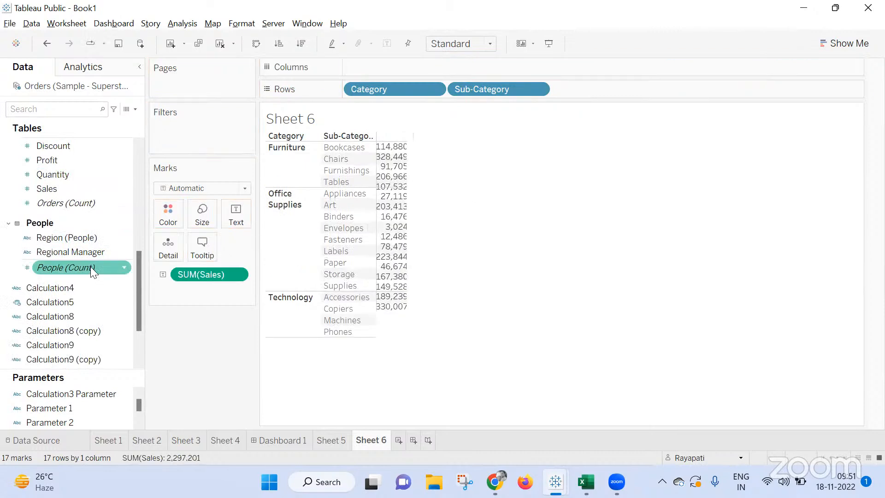
scroll(63, 214, "up", 3)
left_click_drag(49, 243, 399, 215)
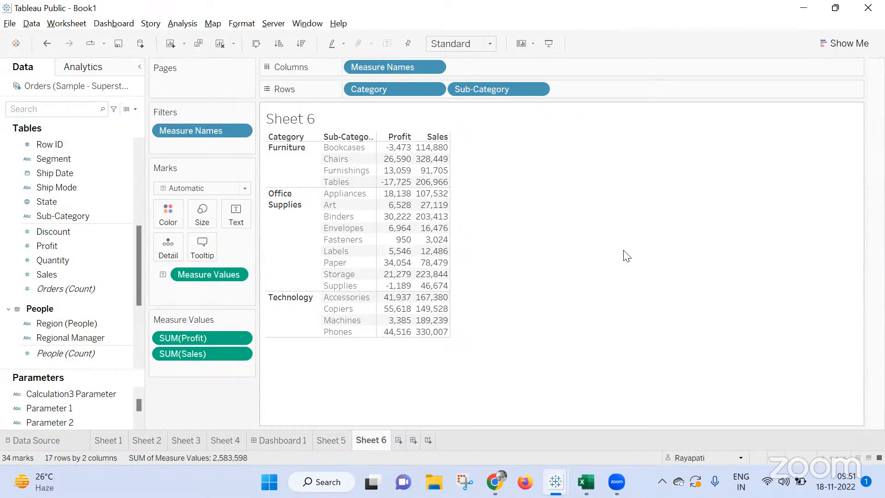
Create a new worksheet, Sheet 7, with Order ID in Rows, adding all members.
left_click(398, 439)
left_click(128, 272)
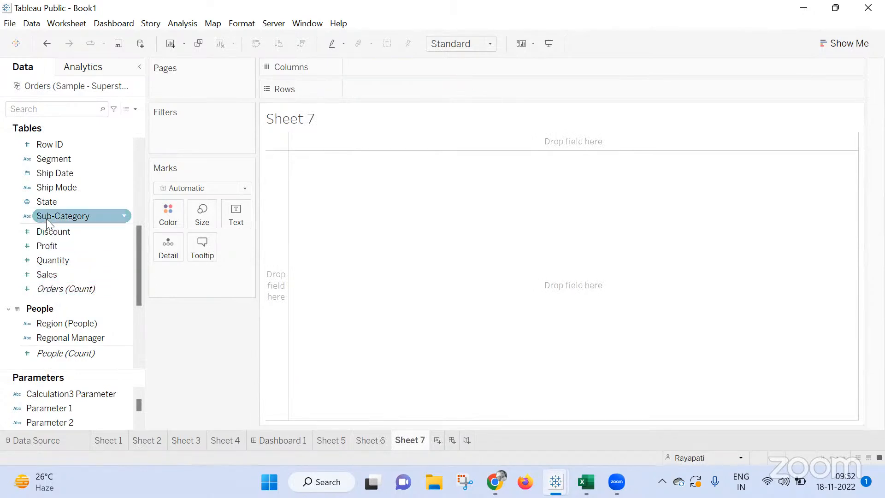
scroll(82, 344, "up", 4)
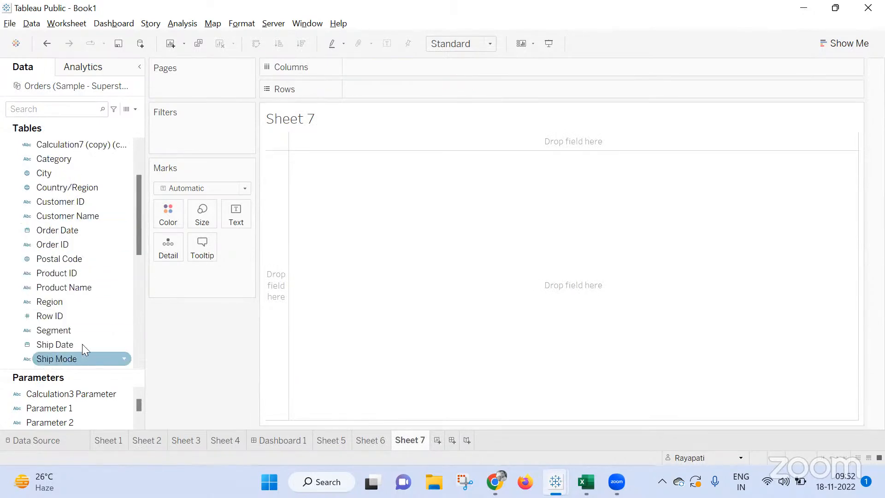
left_click(72, 242)
left_click_drag(64, 251, 377, 88)
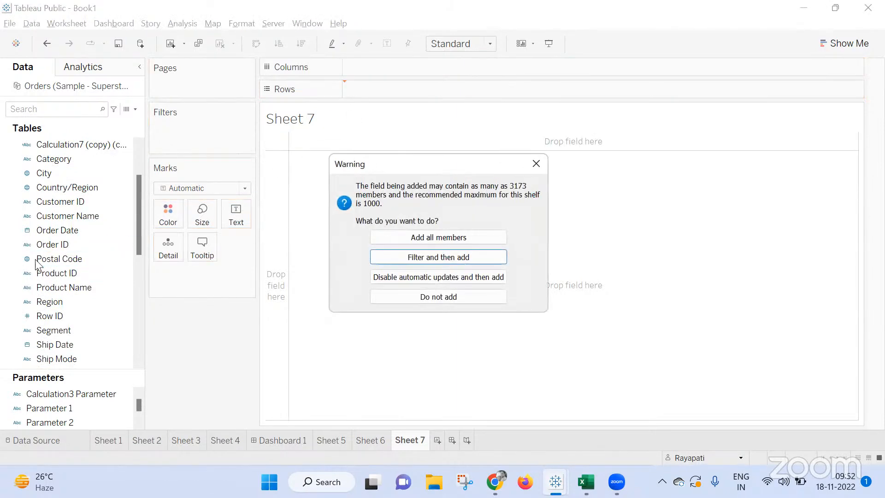
left_click(481, 237)
Show Sales as text for each Order ID in Sheet 7.
scroll(65, 282, "down", 3)
left_click(64, 279)
left_click_drag(63, 317, 239, 213)
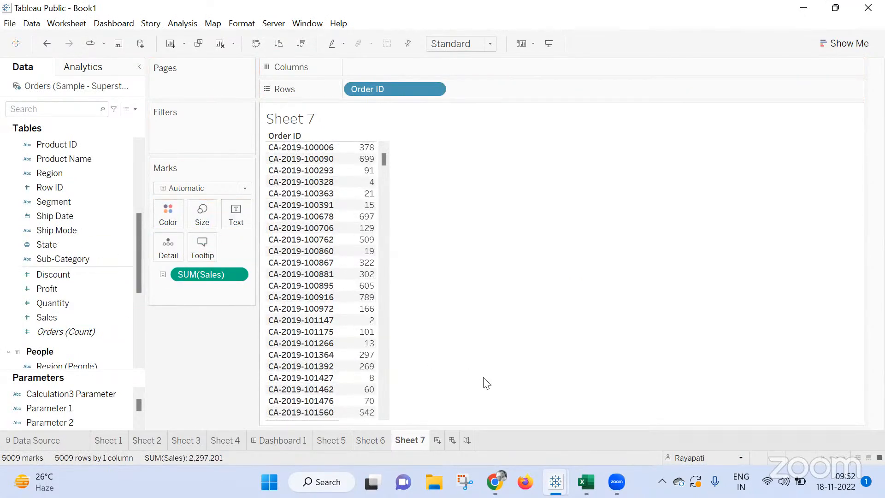
Compare the Appliances sales value in Sheet 6 with the Order ID table in Sheet 7, and return to Sheet 6 with nothing selected.
left_click(383, 441)
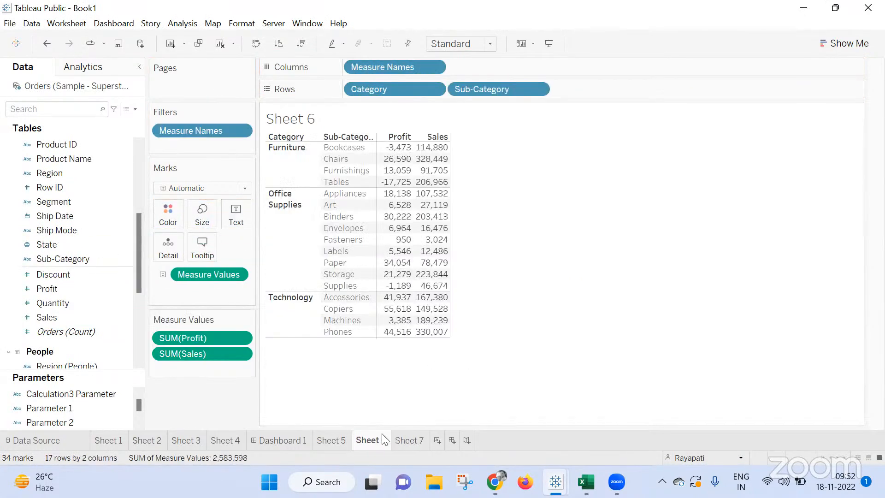
left_click(428, 194)
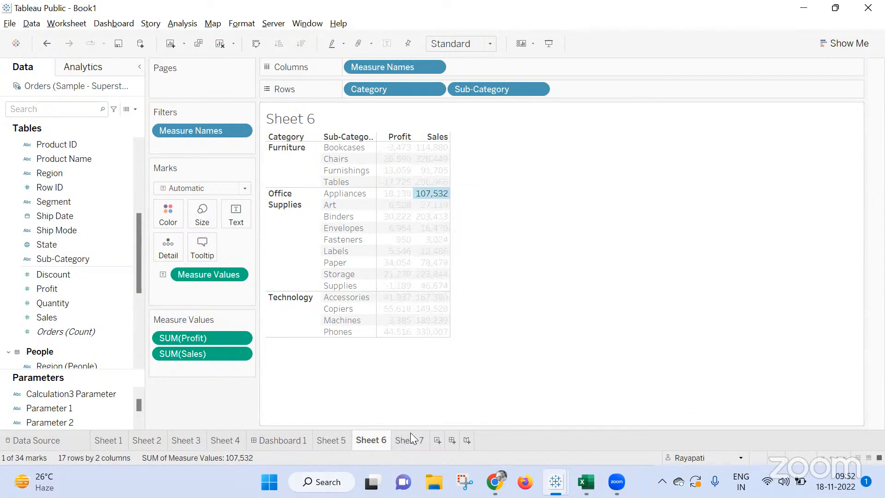
mouse_move(411, 432)
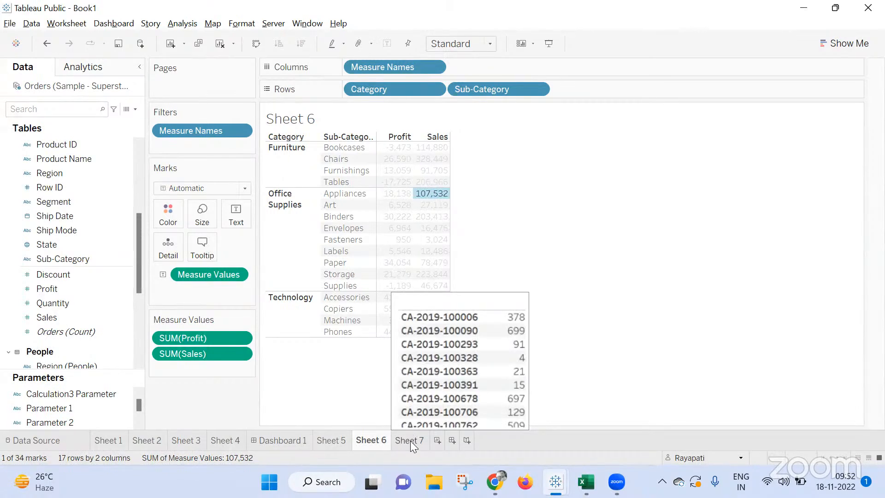
left_click(410, 441)
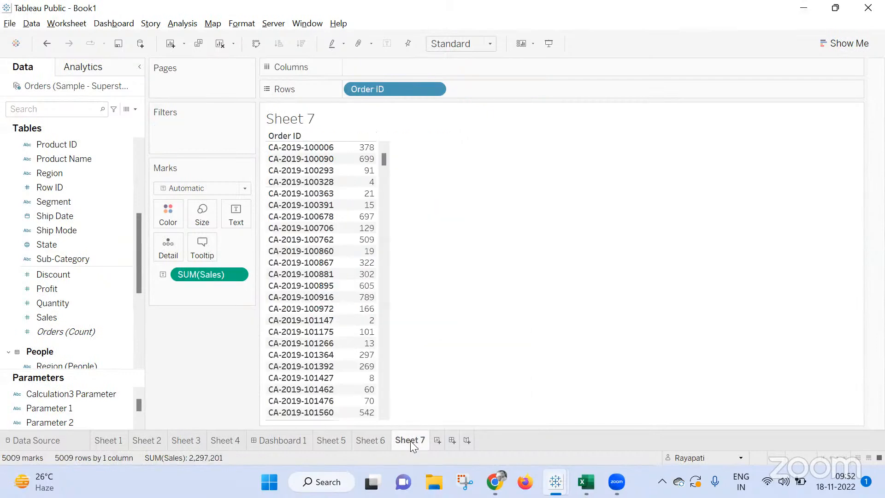
left_click(364, 440)
left_click(492, 288)
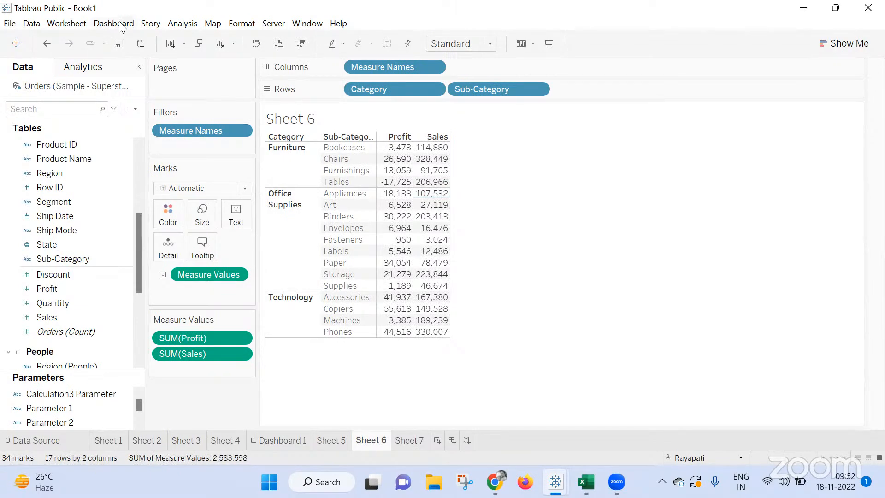
Add a filter action for this worksheet with only Sheet 6 ticked as its source sheet.
left_click(64, 24)
left_click(106, 105)
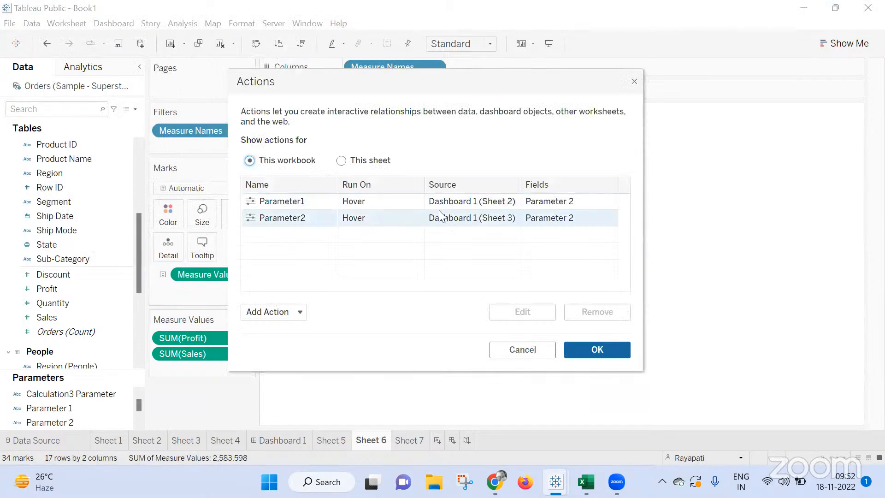
left_click(341, 161)
left_click(277, 313)
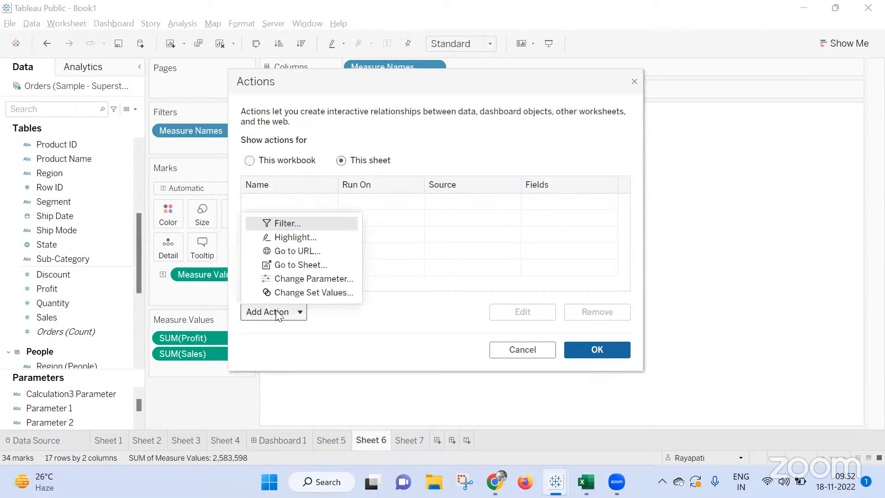
left_click(302, 224)
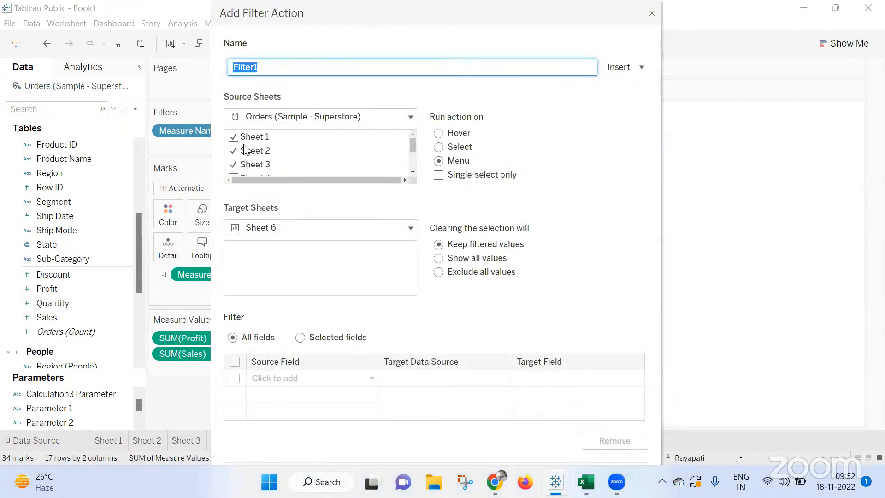
left_click(233, 136)
left_click_drag(341, 20, 414, 102)
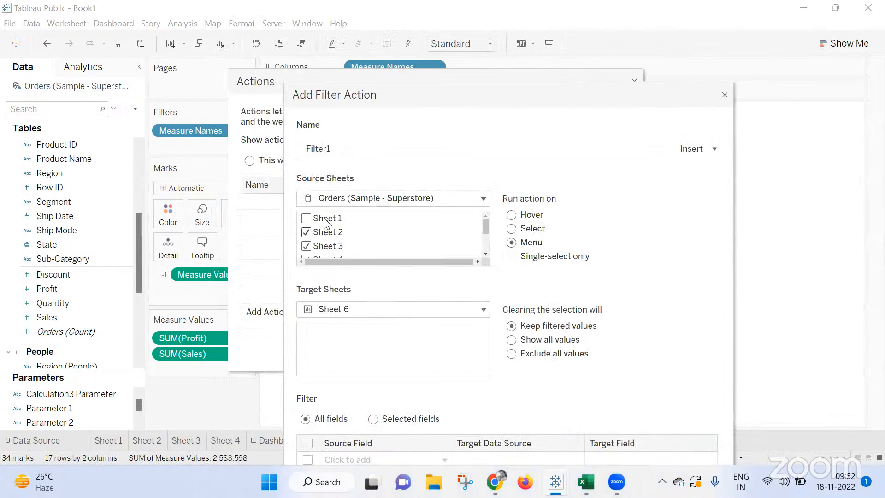
left_click(303, 217)
key("ctrl+a")
left_click(305, 218)
scroll(353, 243, "down", 2)
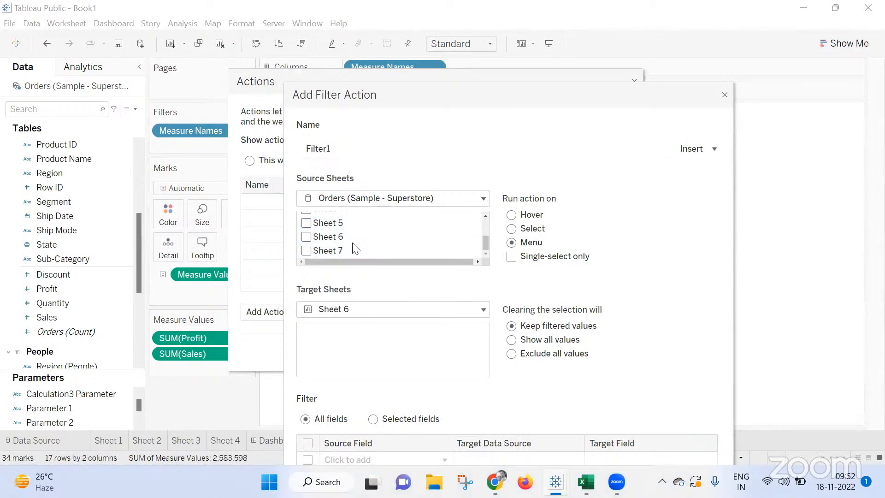
left_click(306, 237)
Set Sheet 7 as the filter action's target sheet and save the action.
left_click(351, 308)
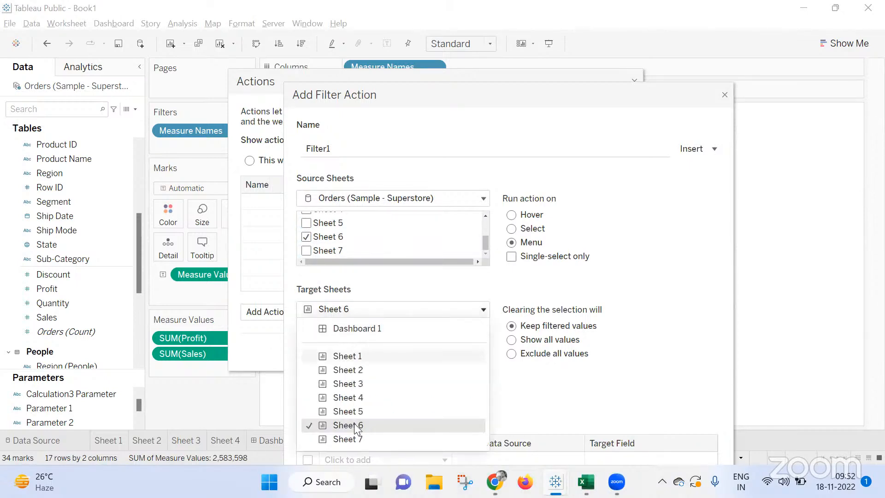
left_click(356, 439)
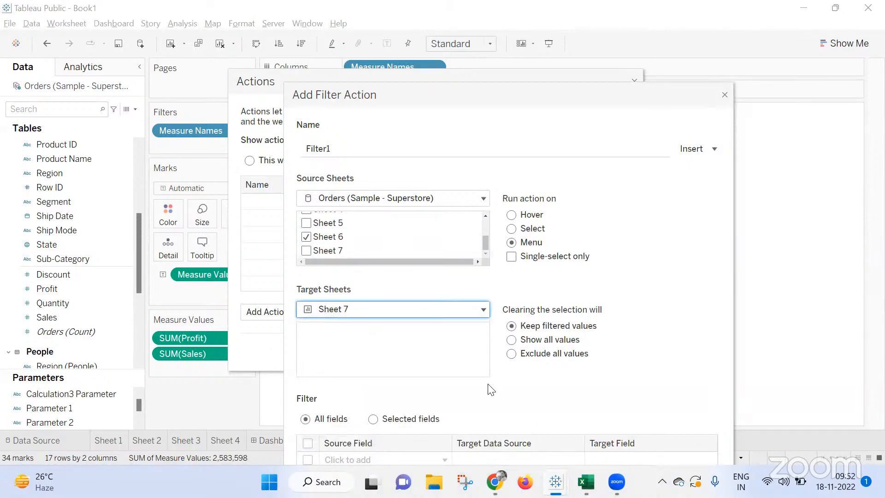
left_click_drag(713, 108, 628, 50)
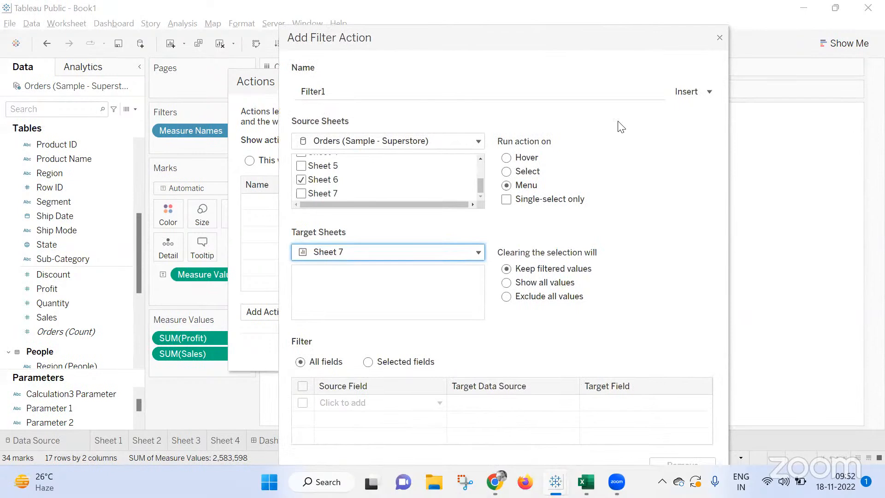
left_click(624, 442)
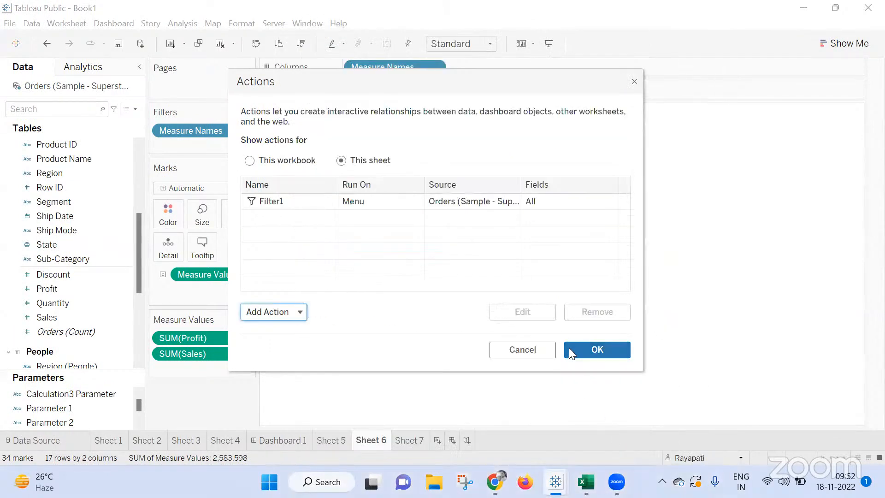
left_click(570, 349)
Try selecting the Appliances row, and change the Filter1 action so that it runs on Select.
left_click(332, 192)
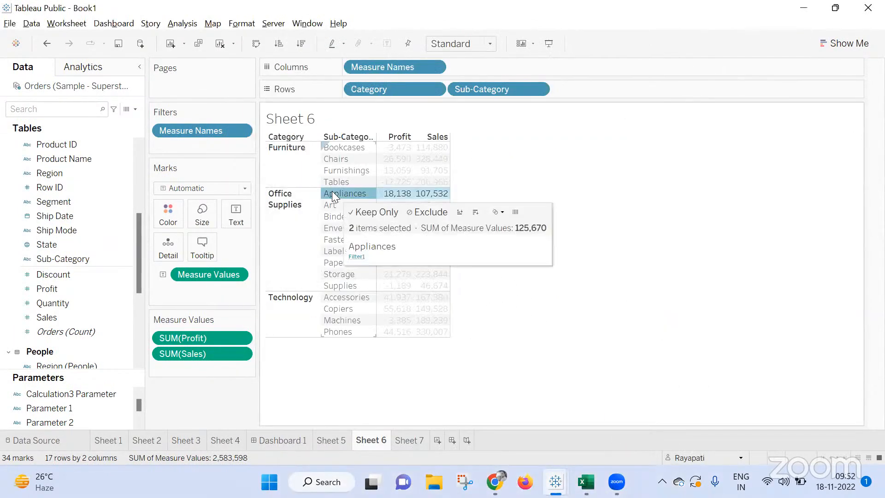
left_click(64, 26)
left_click(100, 106)
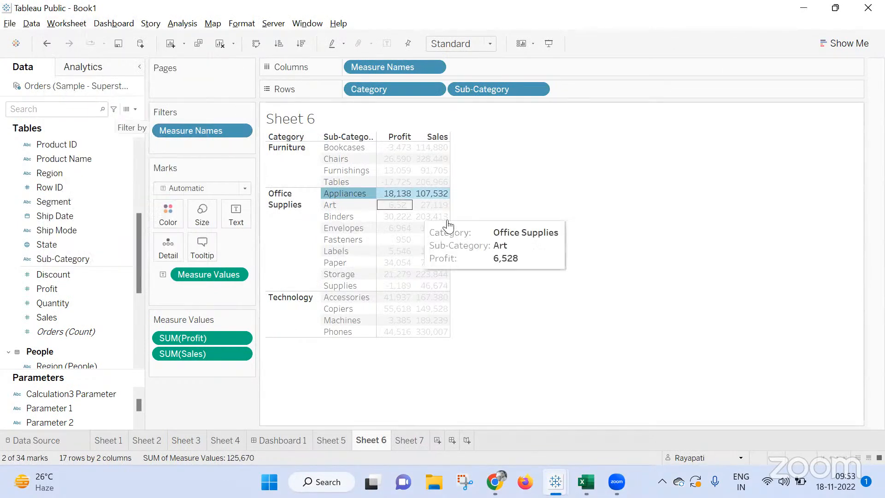
double_click(460, 233)
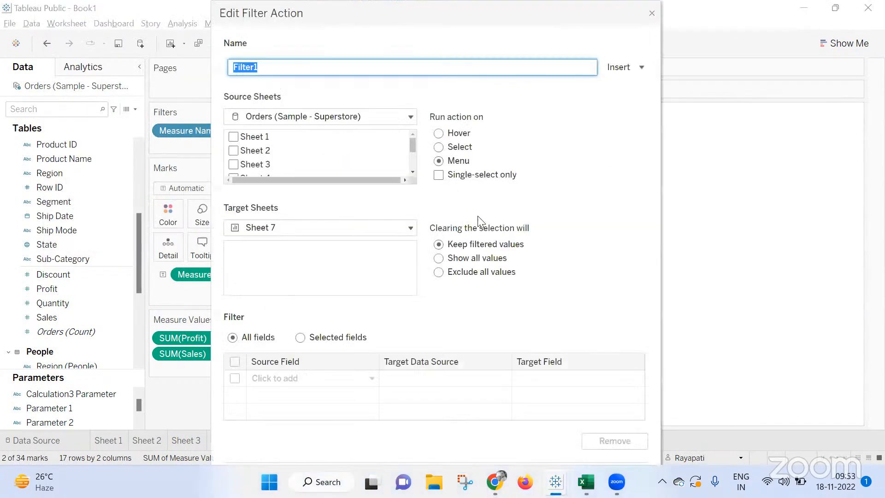
left_click(438, 147)
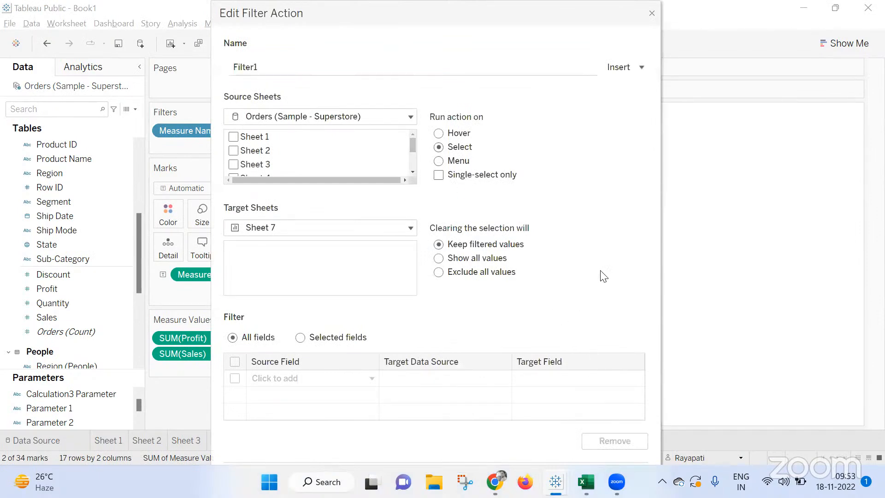
left_click(594, 447)
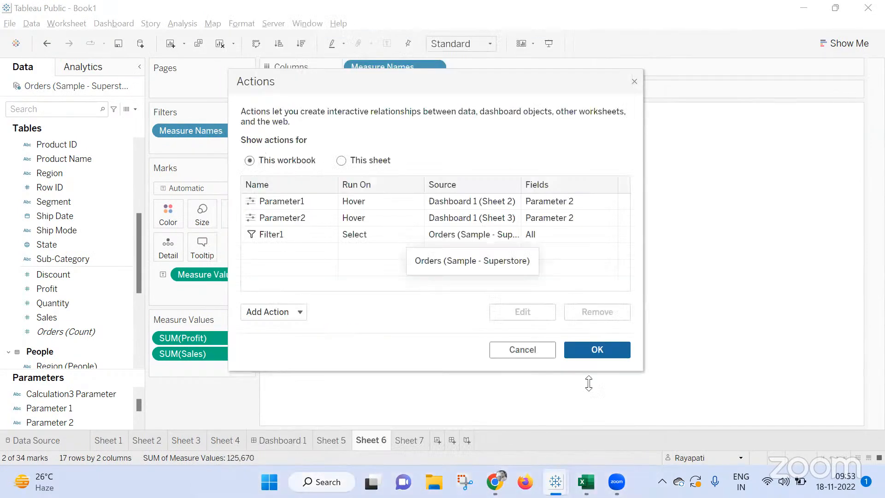
left_click(593, 357)
left_click(530, 198)
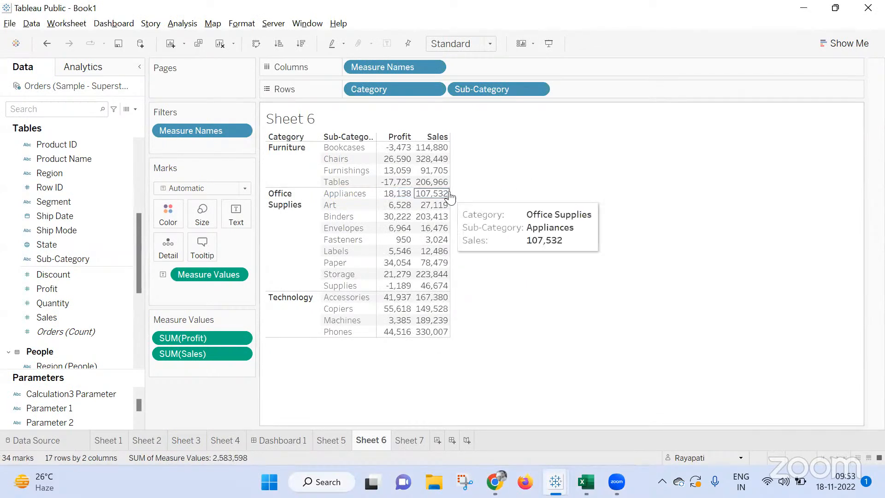
Test the filter action on the Appliances Sales and Profit values, examine the filtered order IDs in Sheet 7, and return to Sheet 6.
left_click(443, 194)
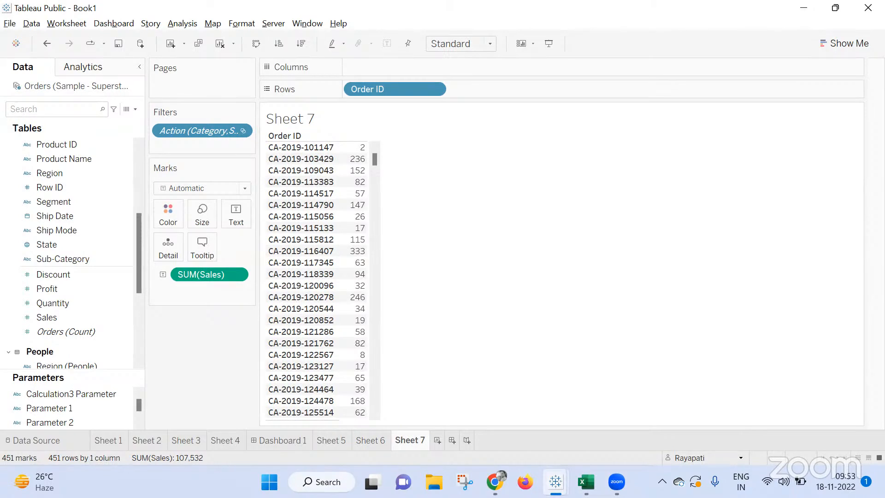
left_click(371, 441)
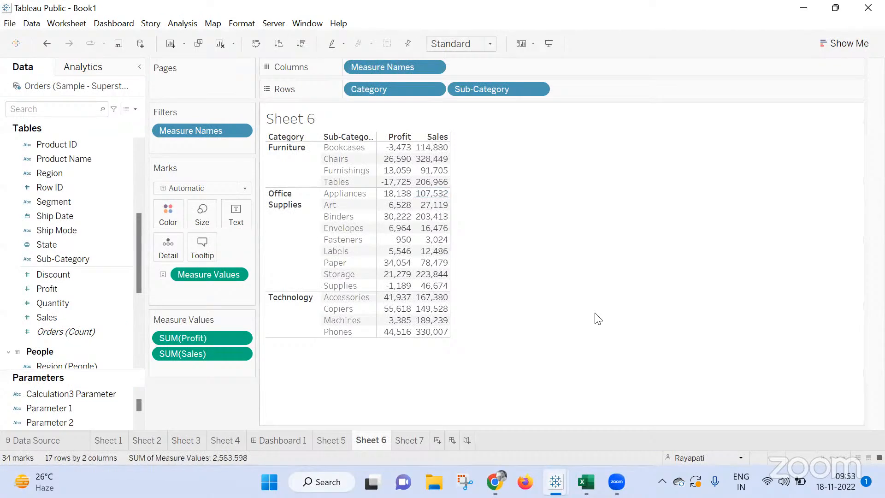
left_click(394, 199)
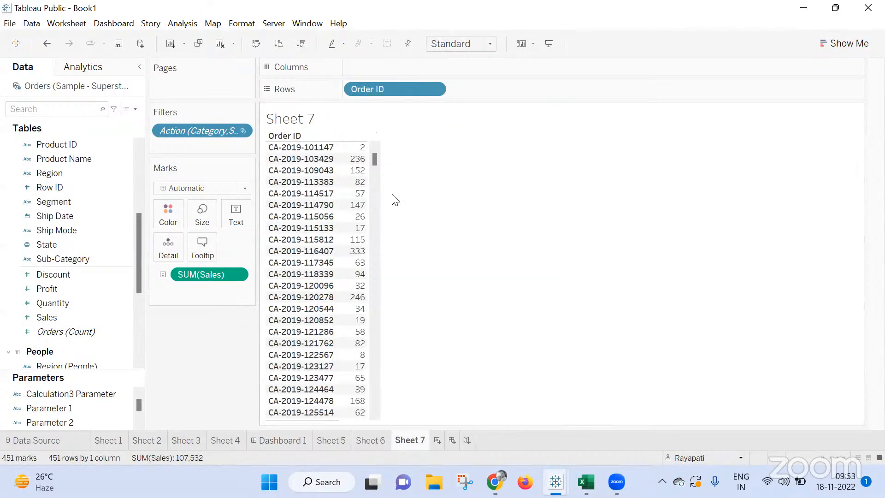
scroll(439, 320, "down", 20)
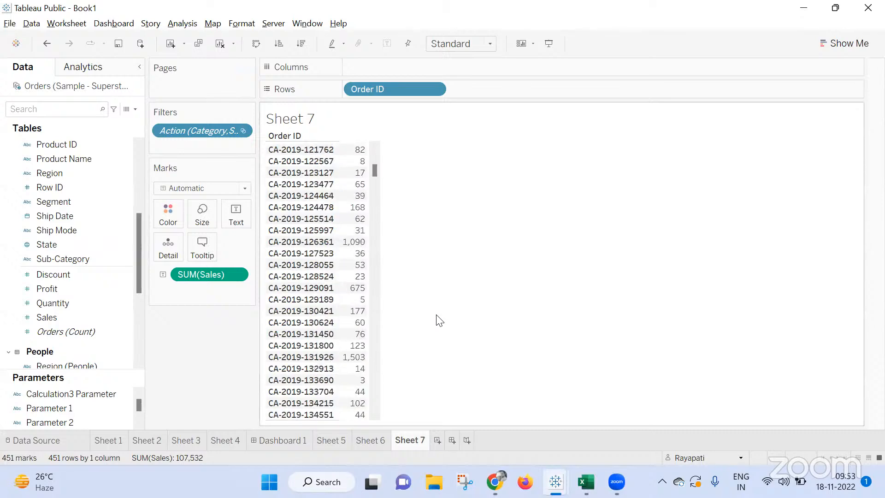
scroll(438, 321, "down", 5)
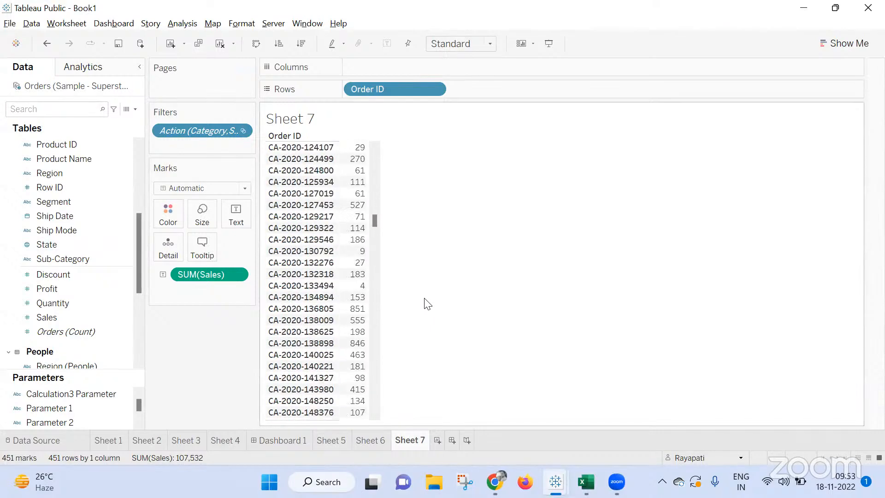
left_click_drag(378, 223, 407, 174)
left_click(380, 440)
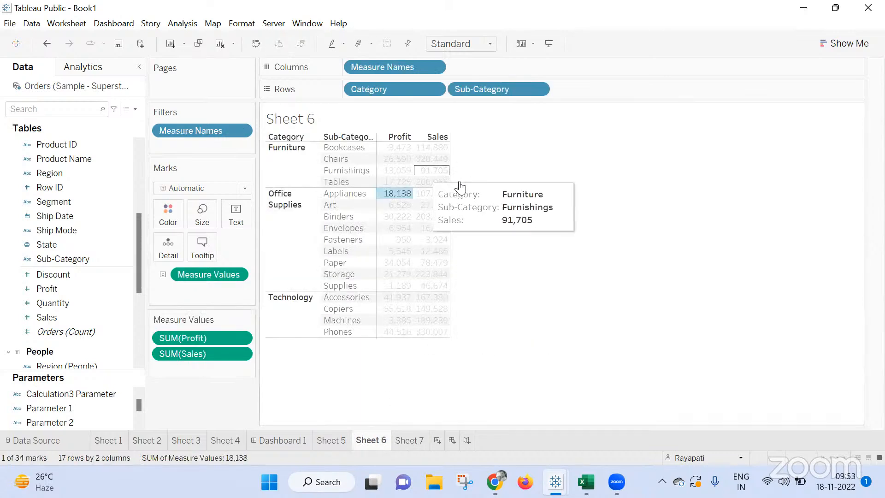
left_click(477, 182)
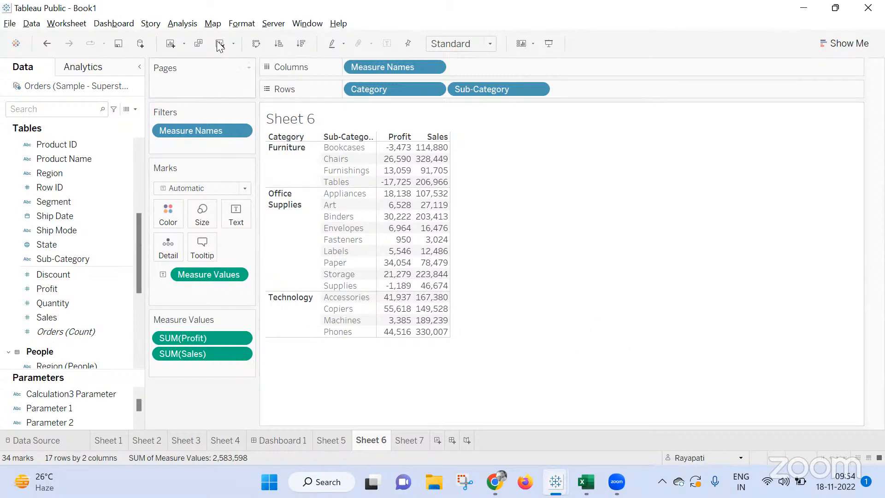
Create a calculated field with the constant formula 1.
left_click(182, 23)
left_click(269, 284)
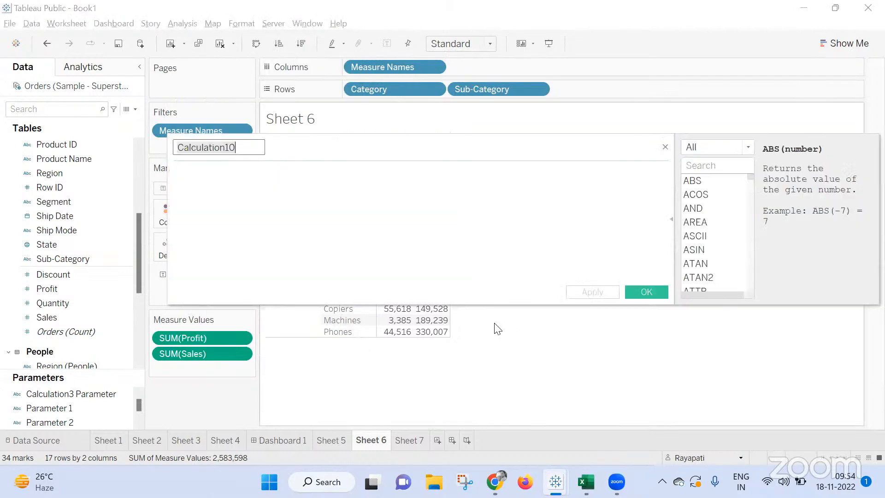
type("1")
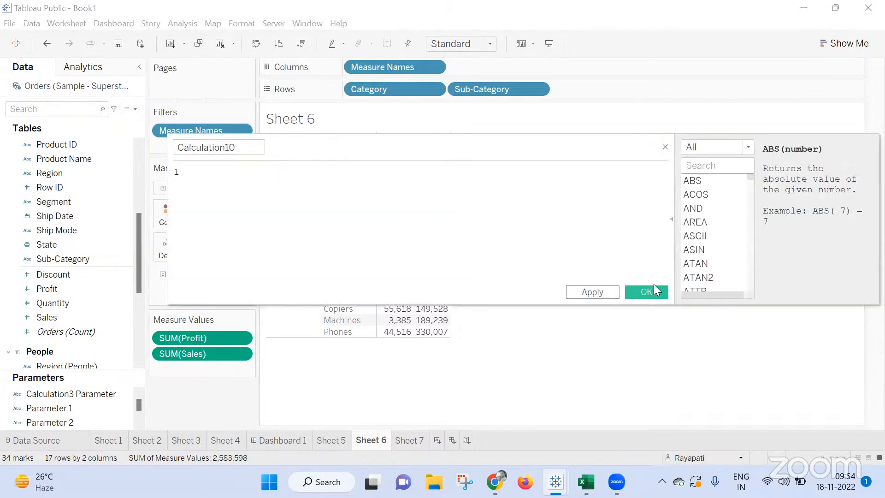
left_click(654, 290)
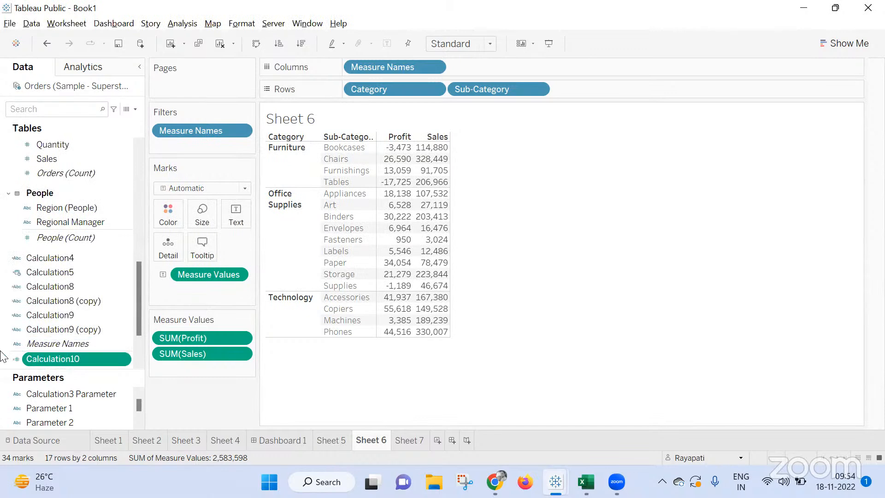
Convert Calculation10 to a dimension and add it to Detail in Sheet 6.
right_click(79, 360)
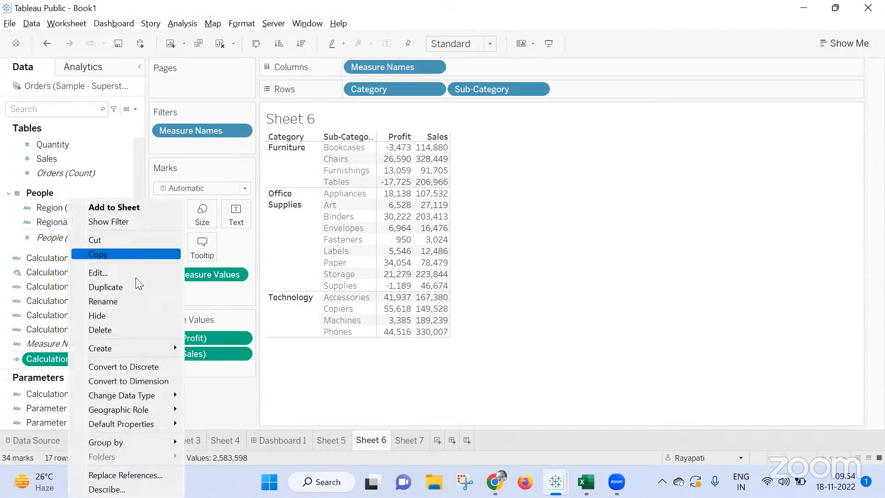
left_click(173, 382)
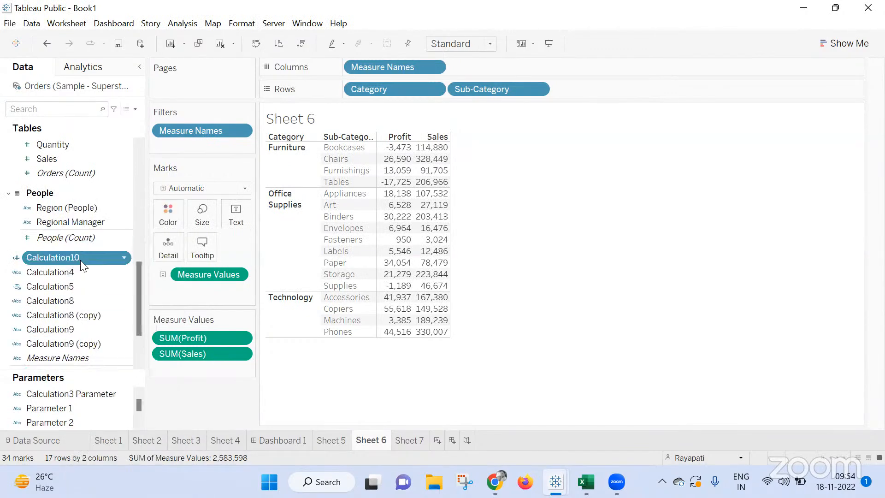
left_click_drag(64, 258, 175, 244)
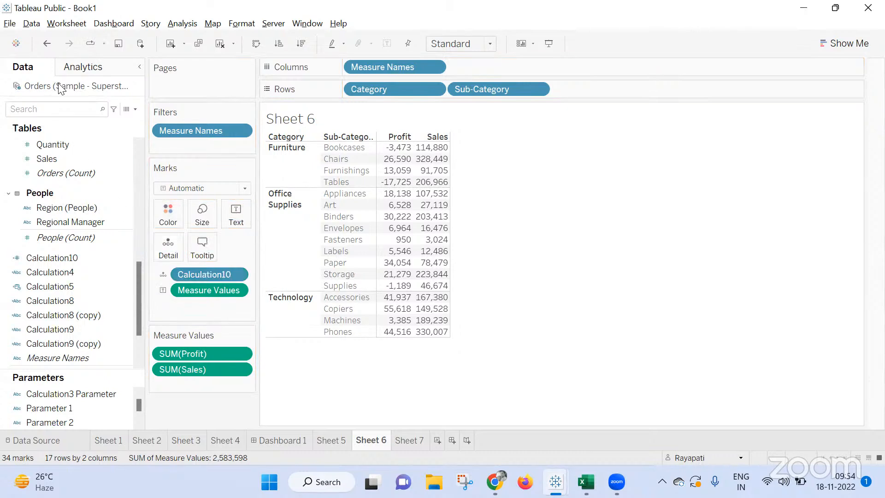
Remove the People table from the Orders (Sample - Superstore) data source and return to Sheet 6.
left_click(19, 441)
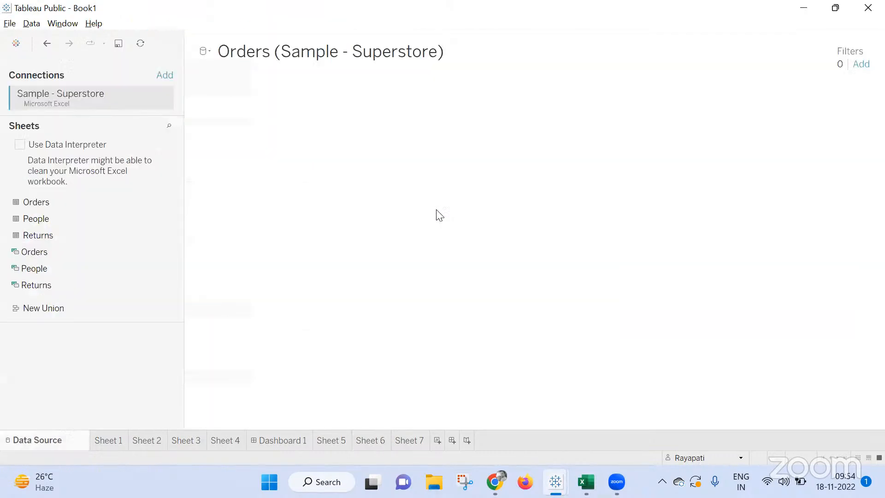
left_click(552, 121)
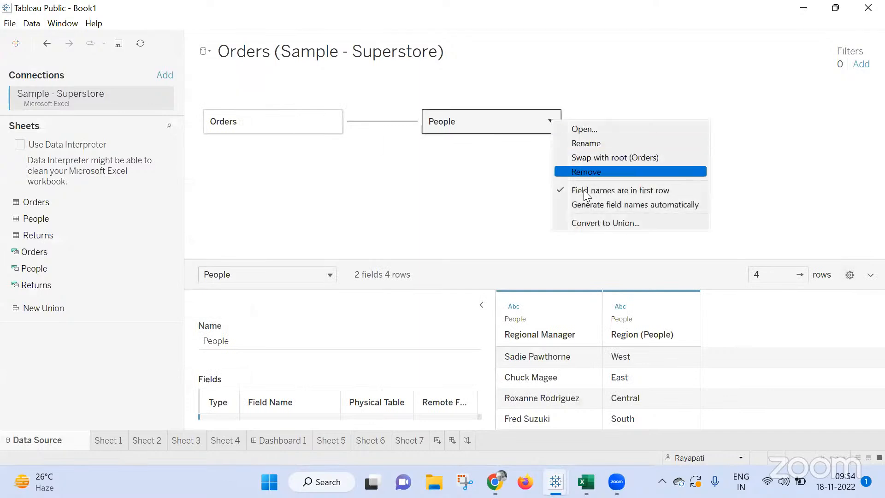
left_click(591, 173)
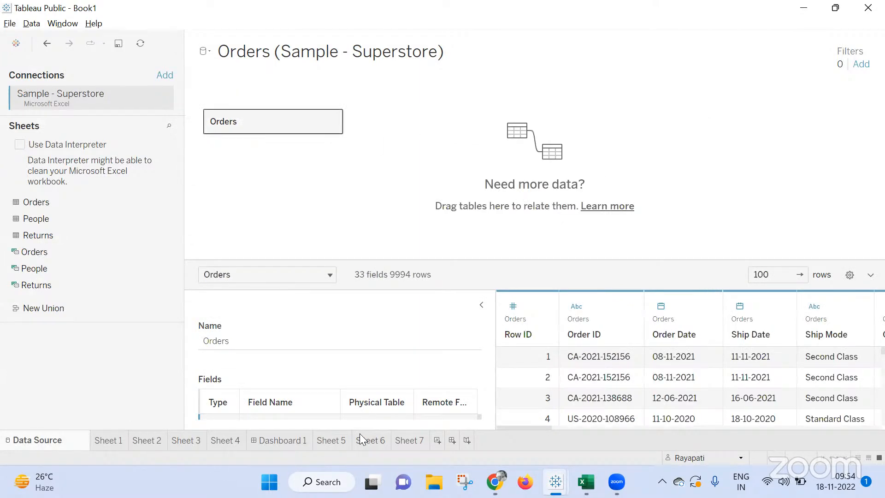
left_click(405, 440)
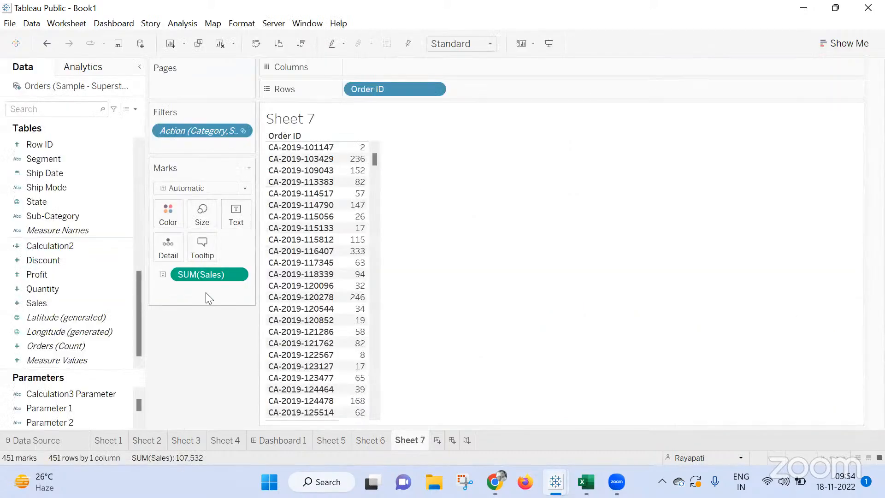
left_click(370, 441)
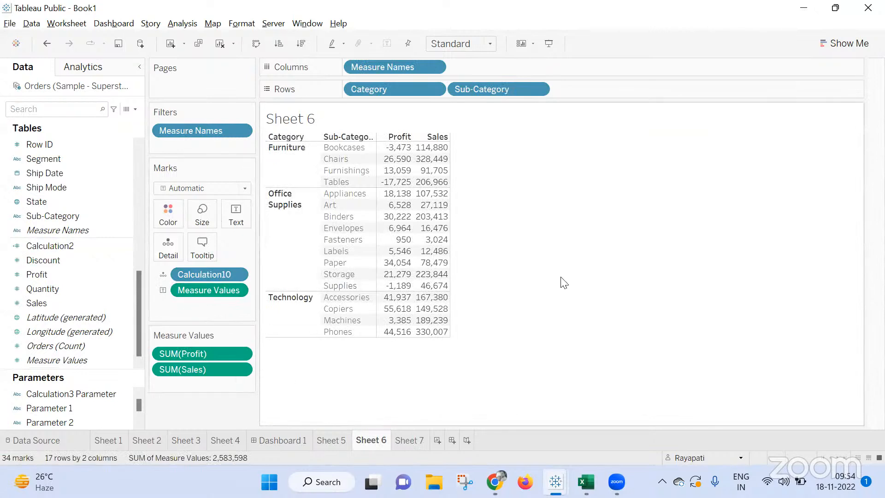
Run the filter action from the Appliances Profit value, check the filters and order IDs in Sheet 7, and return to Sheet 6.
mouse_move(415, 441)
left_click(399, 196)
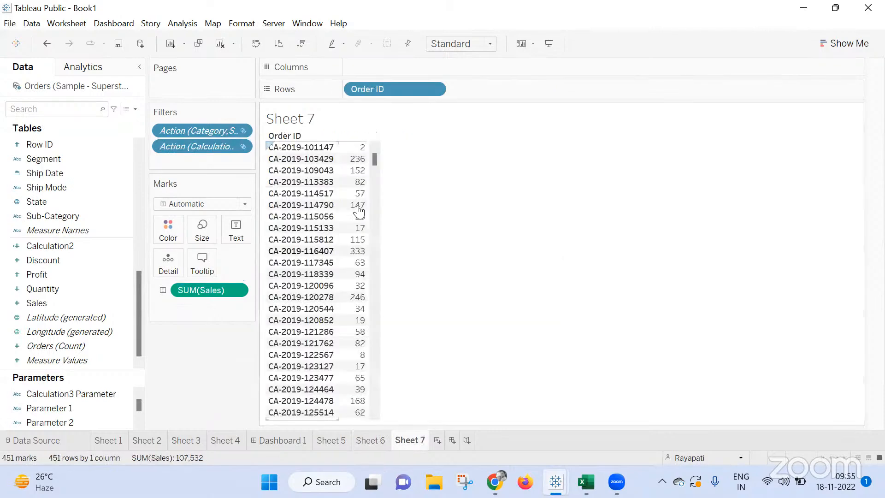
scroll(385, 382, "down", 20)
scroll(389, 298, "up", 20)
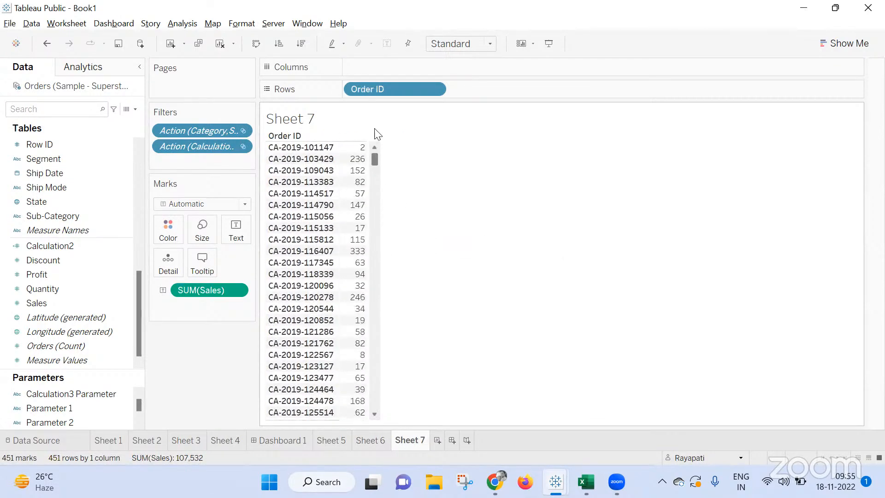
left_click(369, 443)
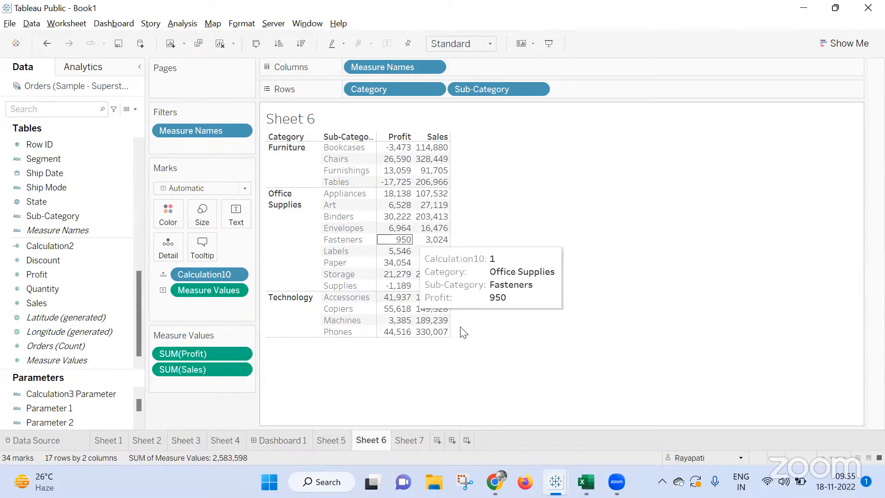
left_click(406, 438)
left_click(370, 441)
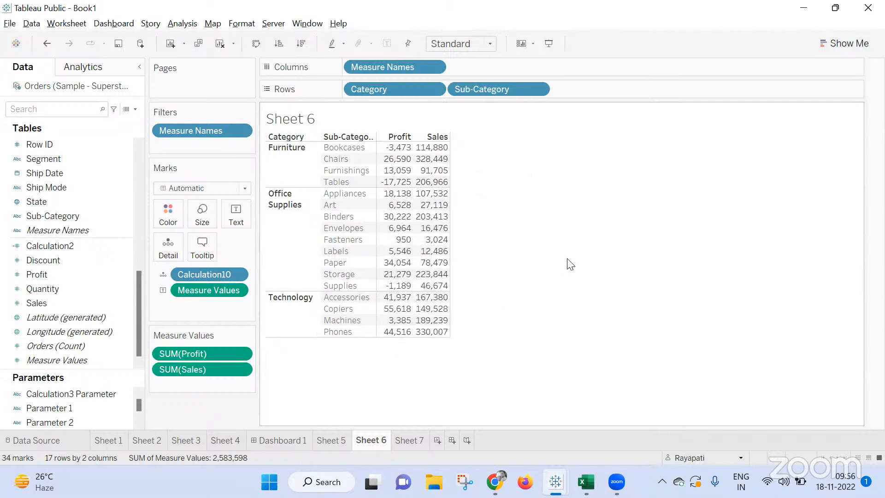
left_click(471, 39)
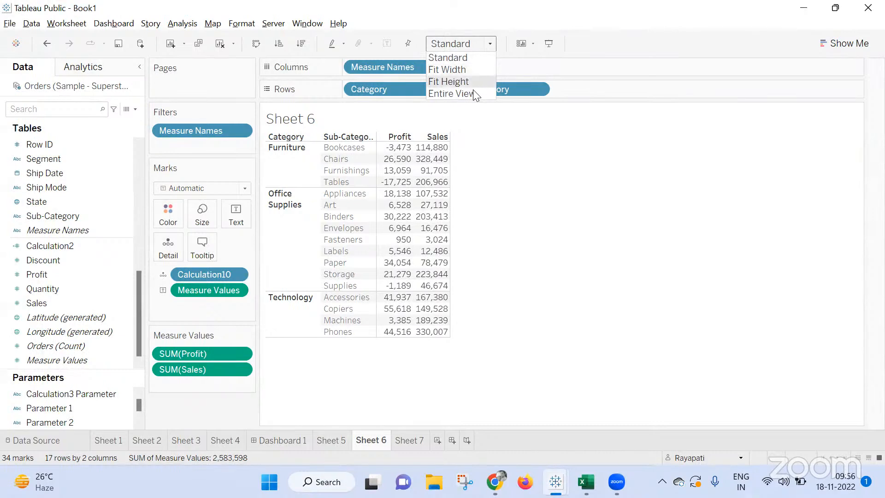
left_click(508, 235)
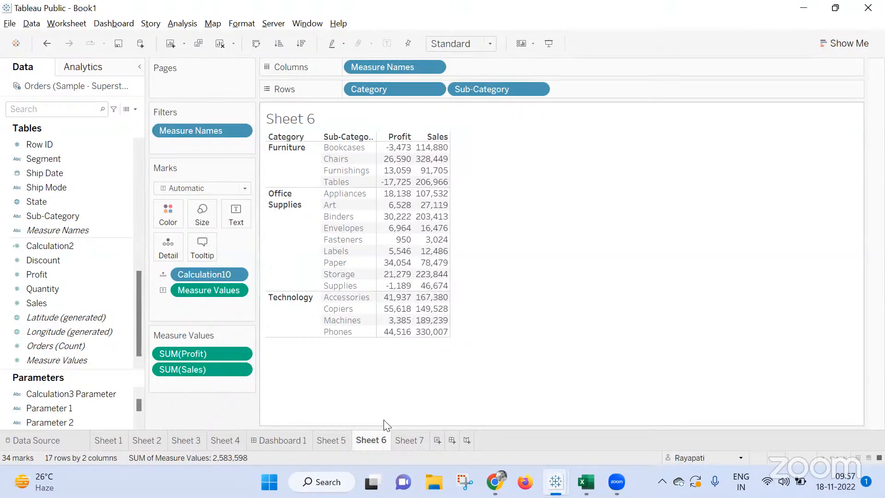
Duplicate Sheet 6 and hide the Category and Sub-Category headers in the copy.
right_click(374, 439)
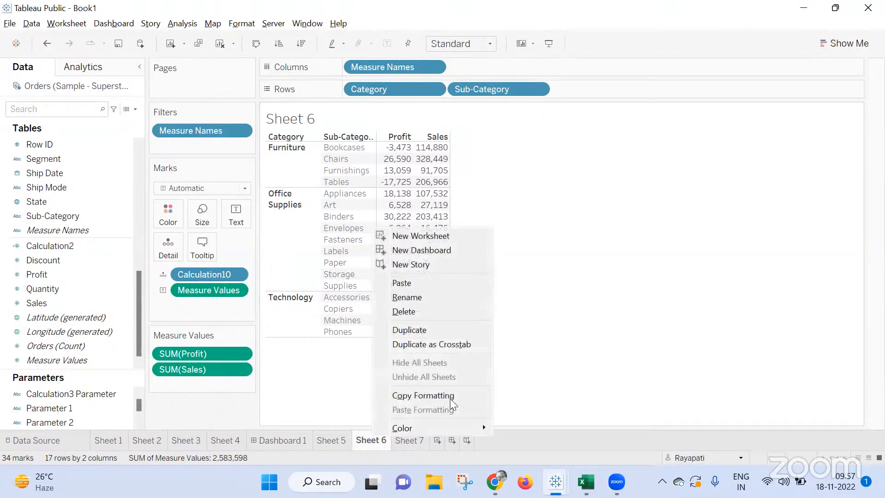
left_click(428, 329)
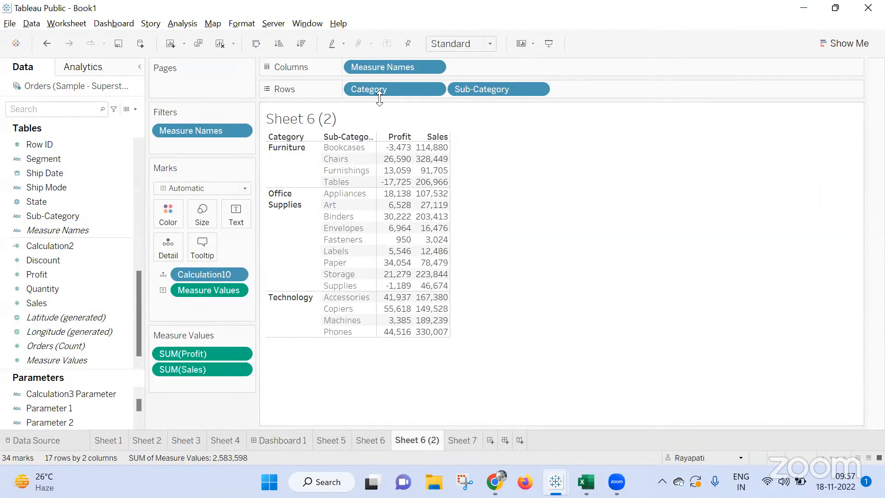
right_click(397, 89)
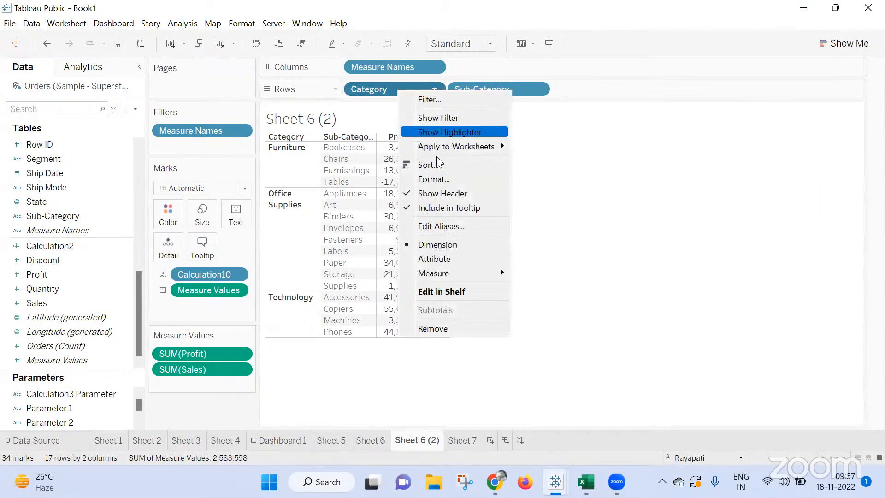
left_click(447, 194)
right_click(462, 89)
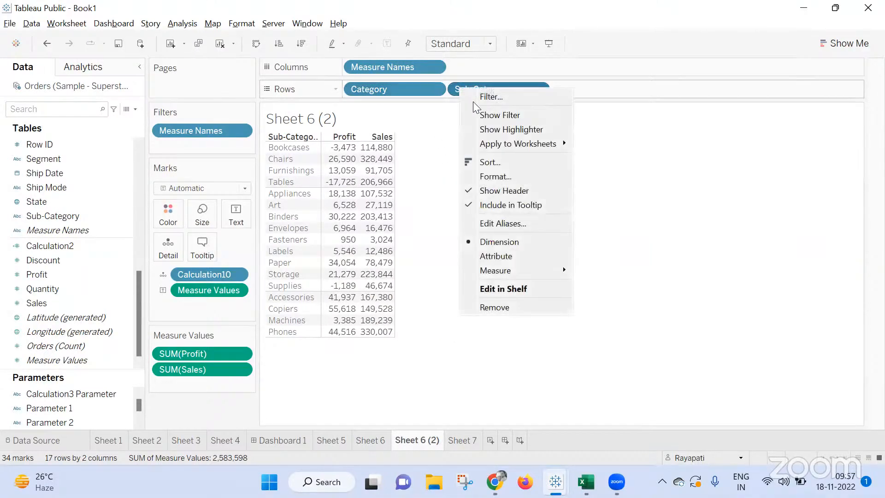
left_click(504, 190)
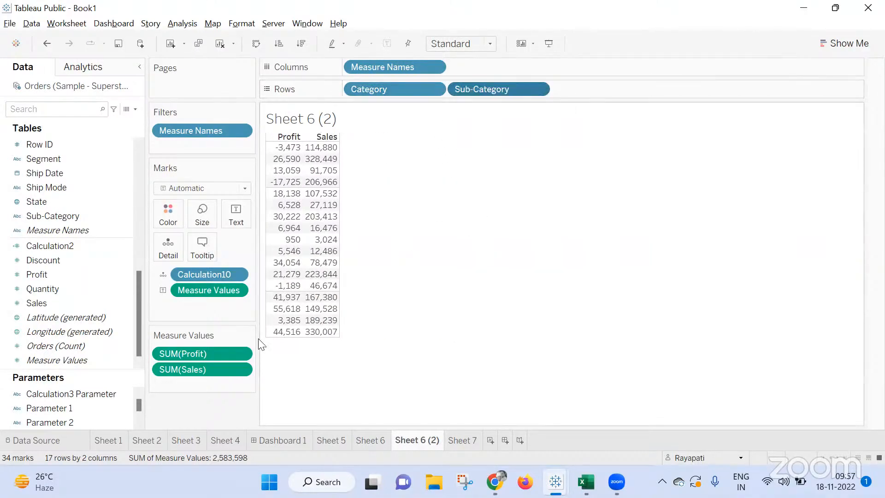
Exclude Profit from the Measure Names filter in Sheet 6 (2), keeping only Sales.
left_click(185, 352)
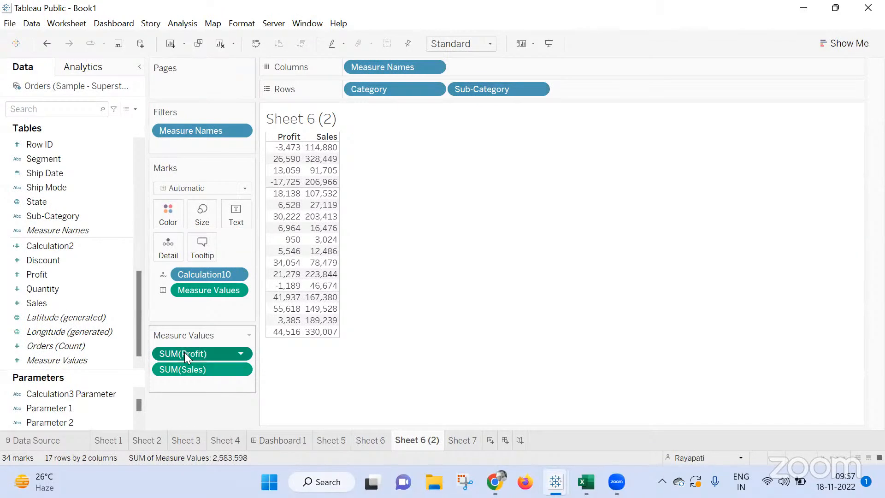
right_click(189, 130)
left_click(198, 140)
left_click(346, 172)
left_click(520, 398)
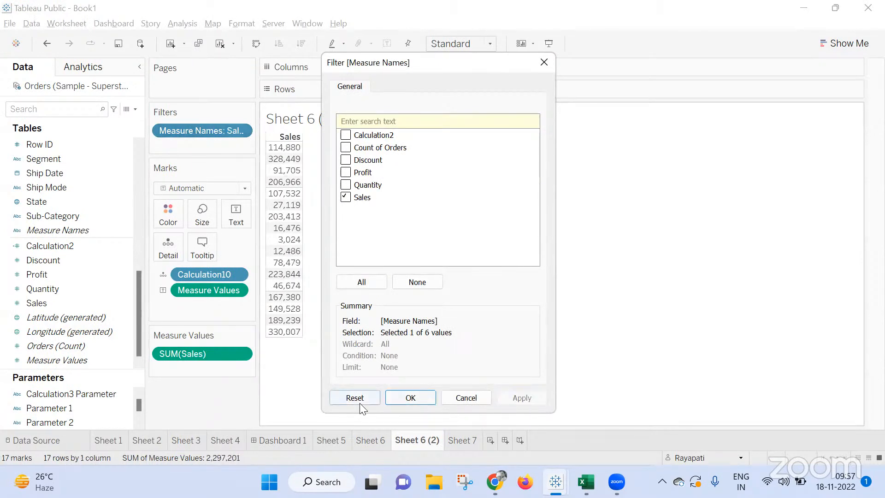
left_click(409, 400)
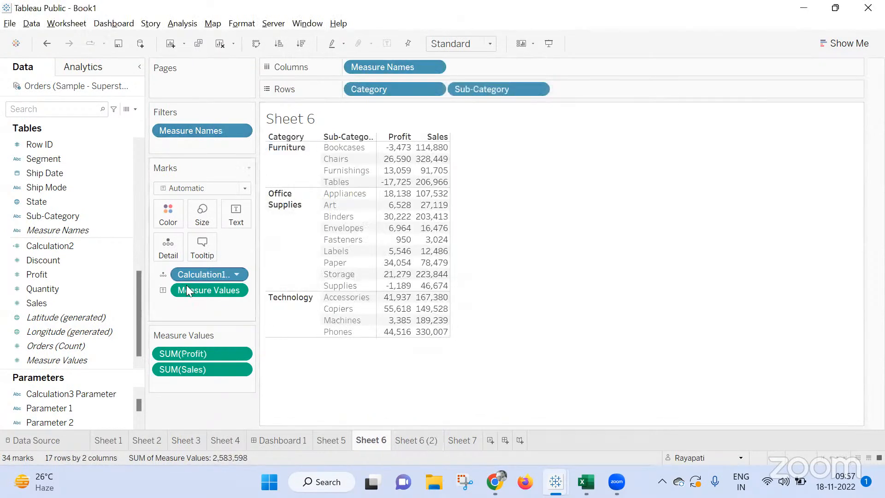
Exclude Sales from the Measure Names filter in Sheet 6, keeping only Profit.
right_click(198, 127)
left_click(209, 135)
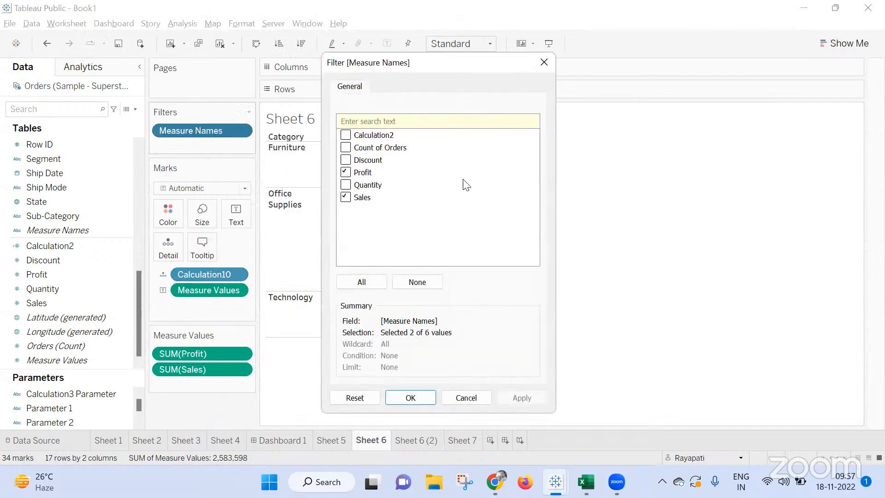
left_click(344, 199)
left_click(520, 397)
left_click(427, 402)
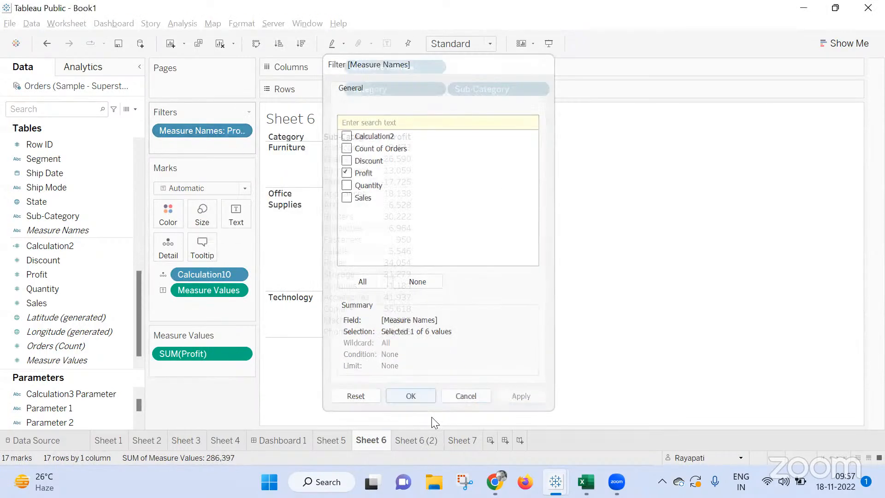
Create a new dashboard and place Sheet 6 and Sheet 6 (2) side by side, with the Sales sheet on the right.
left_click(503, 439)
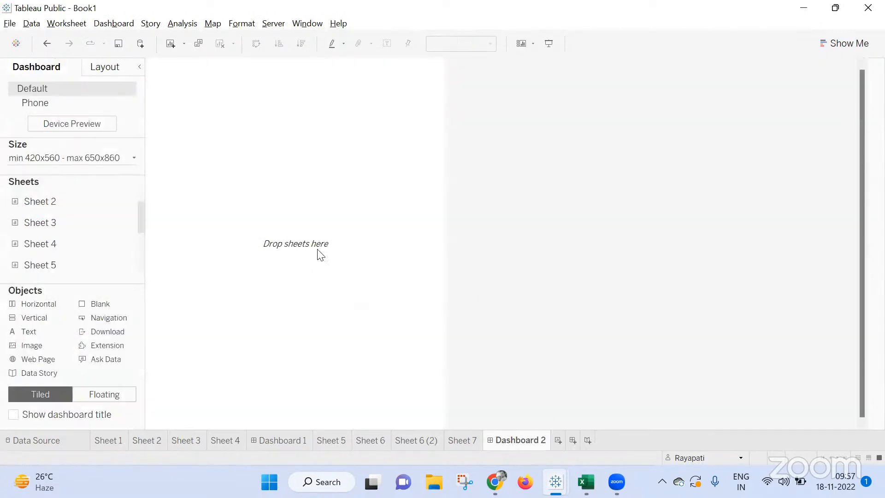
scroll(51, 250, "down", 2)
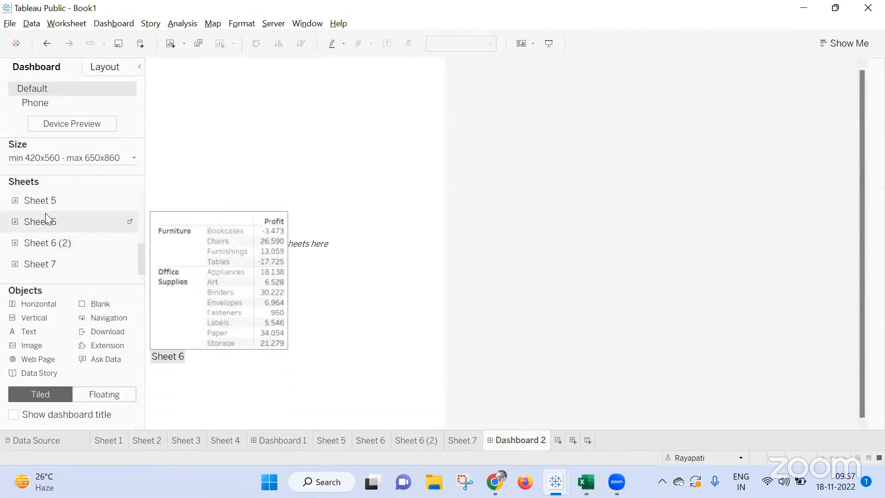
left_click_drag(52, 222, 239, 212)
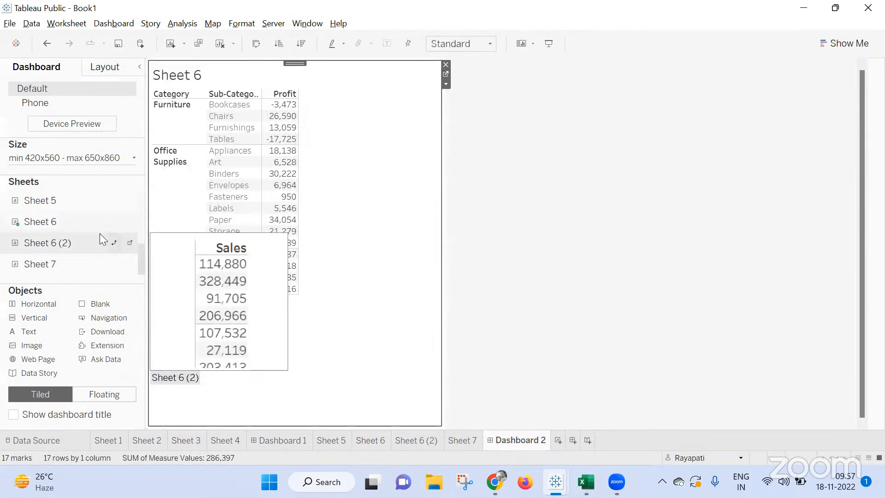
left_click_drag(57, 242, 327, 217)
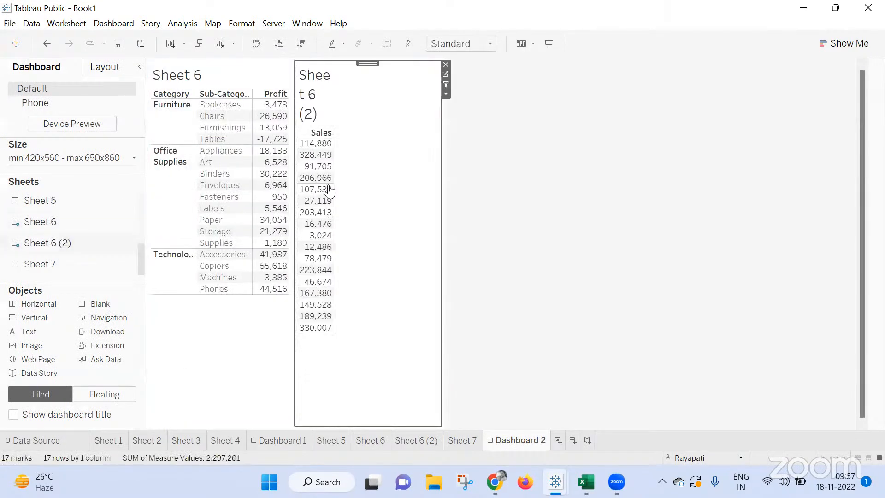
Hide the titles of Sheet 6 (2) and Sheet 6 on the dashboard.
right_click(330, 98)
left_click(367, 132)
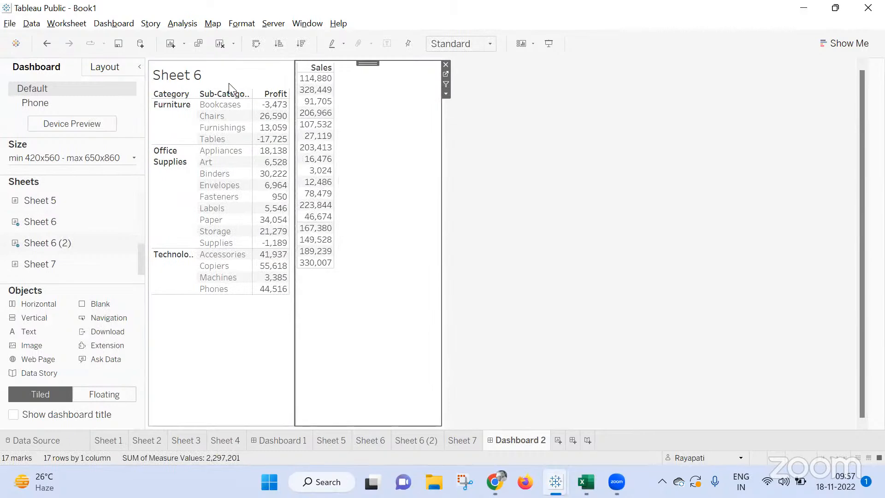
left_click(217, 75)
right_click(217, 76)
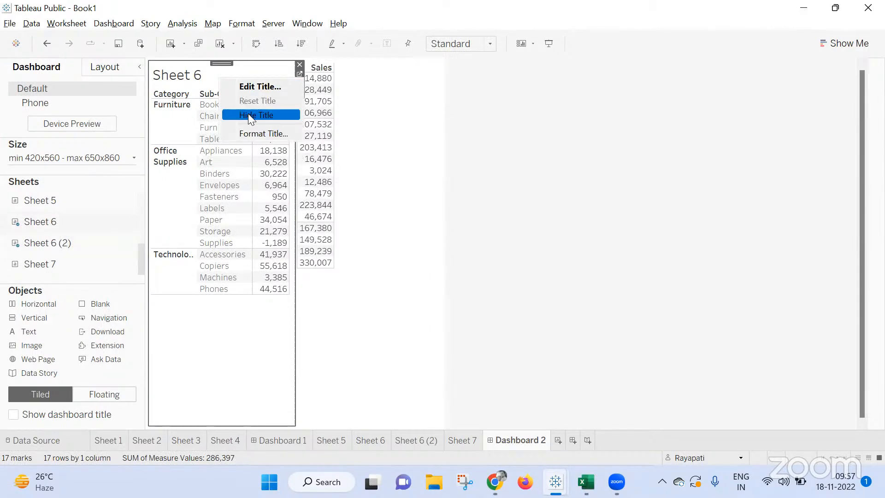
left_click(252, 114)
left_click(532, 204)
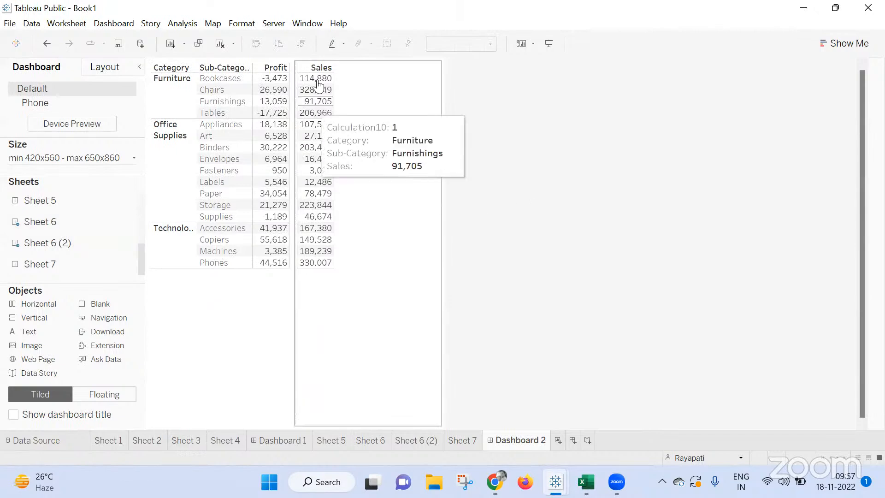
Present Dashboard 2 full screen, select the Chairs Sales value, check Sheet 7, return to Dashboard 2 and exit presentation mode.
left_click(549, 43)
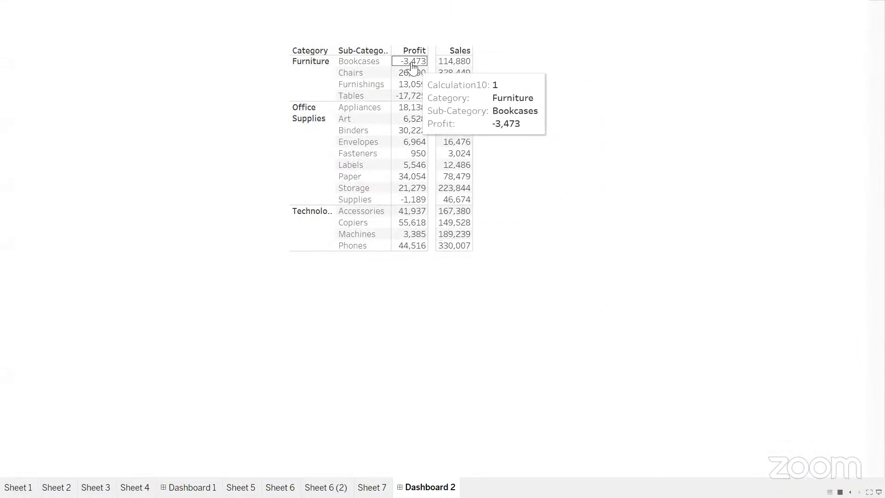
left_click(453, 75)
key("Left")
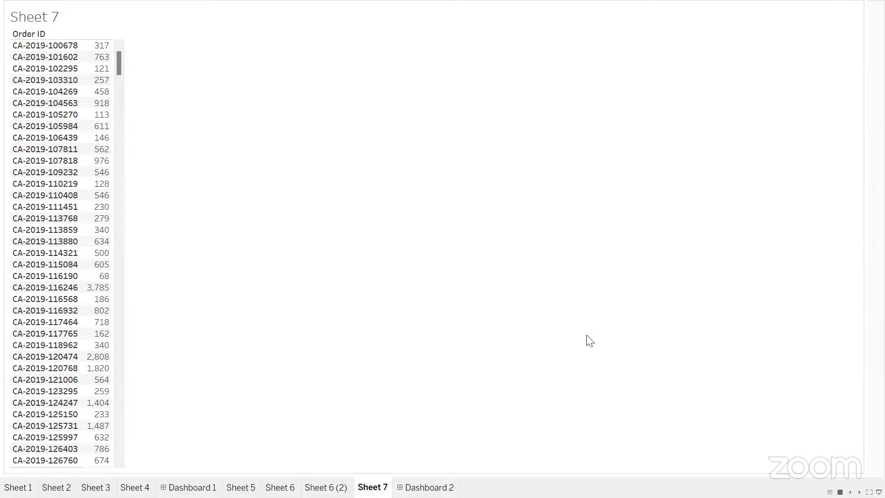
left_click(429, 489)
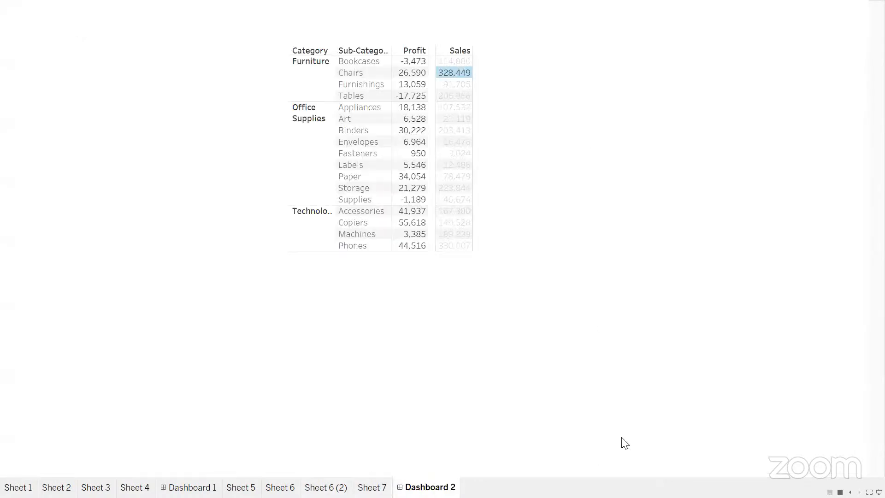
key("Escape")
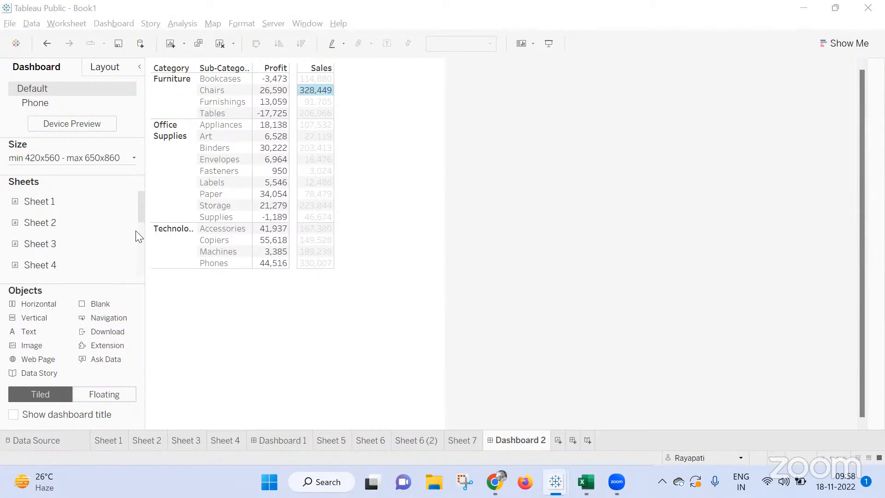
Go to Sheet 6 from the dashboard and add Order ID to Rows after Sub-Category, including all members.
left_click(230, 379)
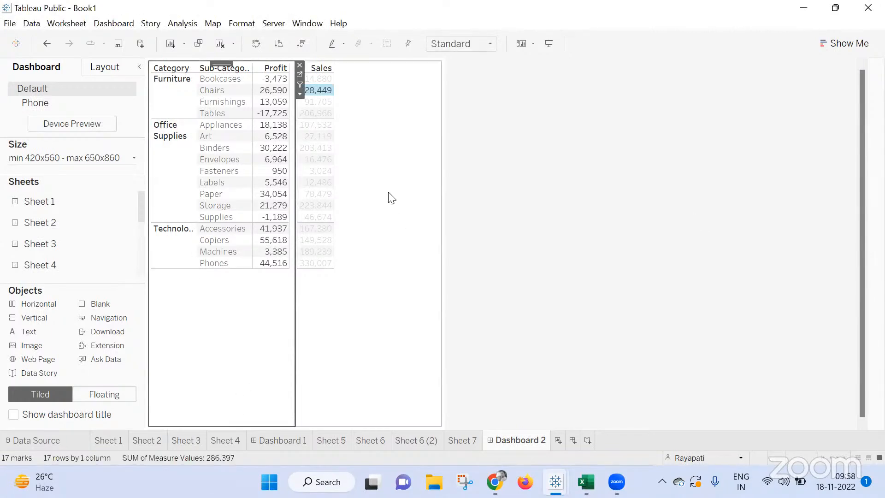
left_click(300, 75)
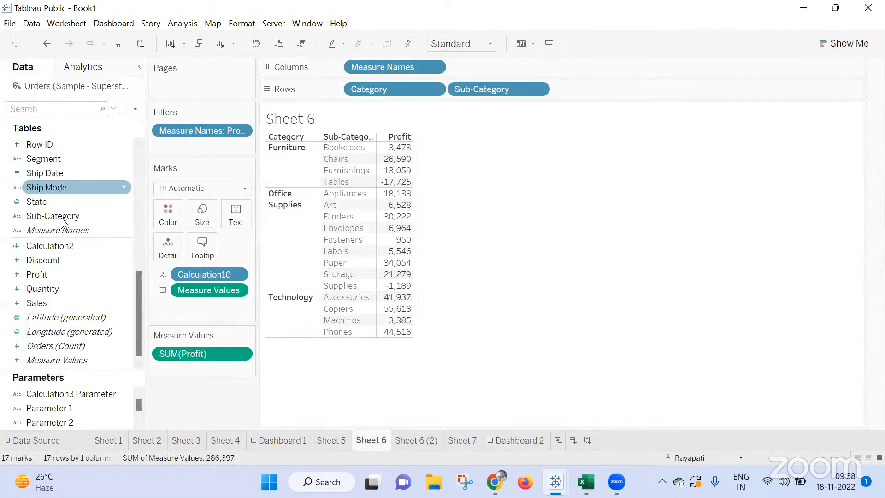
scroll(60, 217, "up", 3)
left_click_drag(46, 201, 730, 86)
left_click(471, 240)
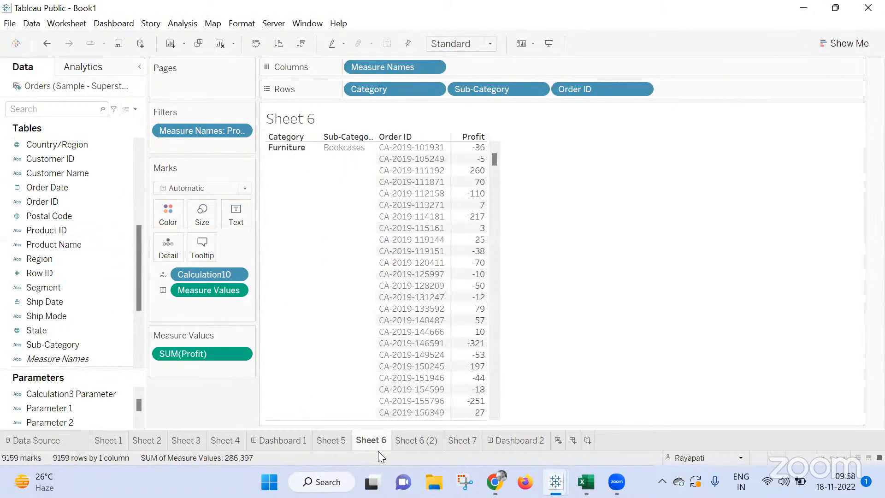
Add Order ID with all members to Rows in Sheet 6 (2) and hide its header.
left_click(417, 441)
left_click_drag(42, 202, 655, 87)
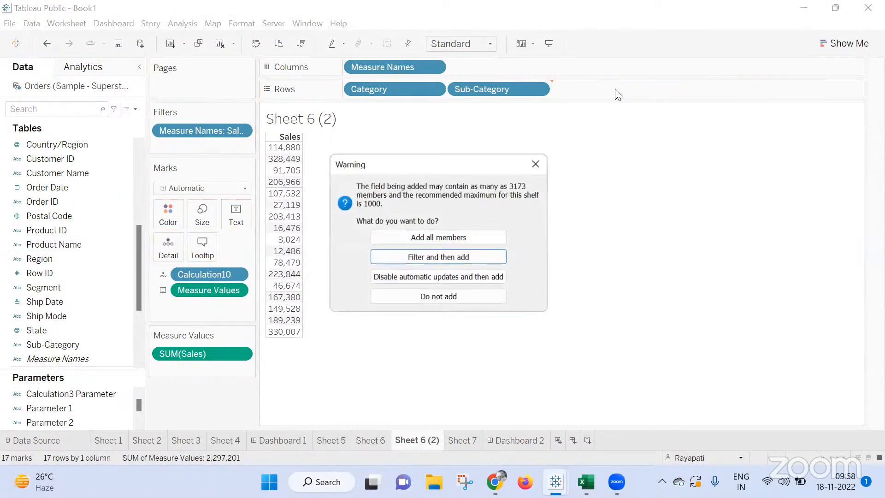
left_click(433, 237)
right_click(577, 95)
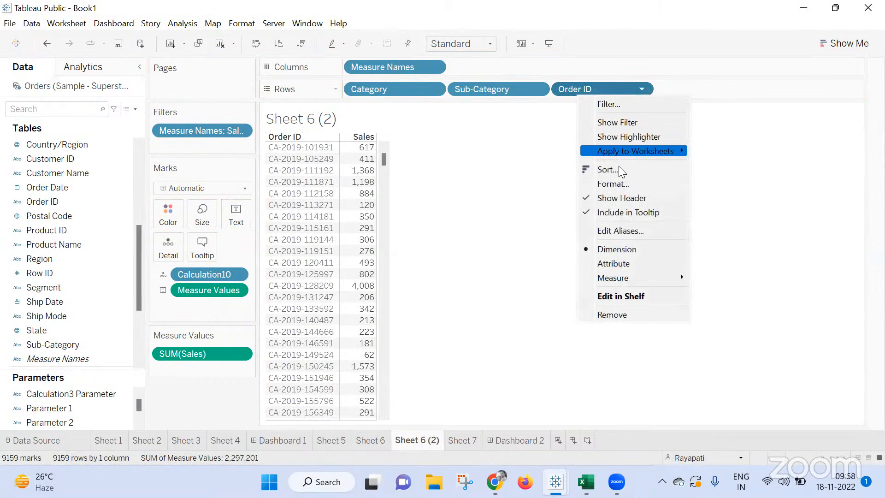
left_click(622, 198)
Return to Dashboard 2 and examine whether the Profit and Sales tables scroll together.
left_click(506, 441)
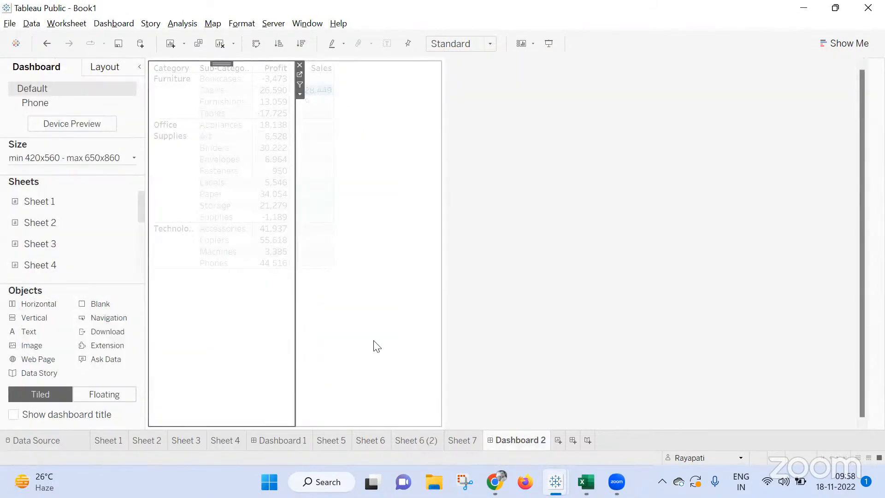
left_click_drag(286, 91, 290, 393)
left_click_drag(347, 94, 347, 60)
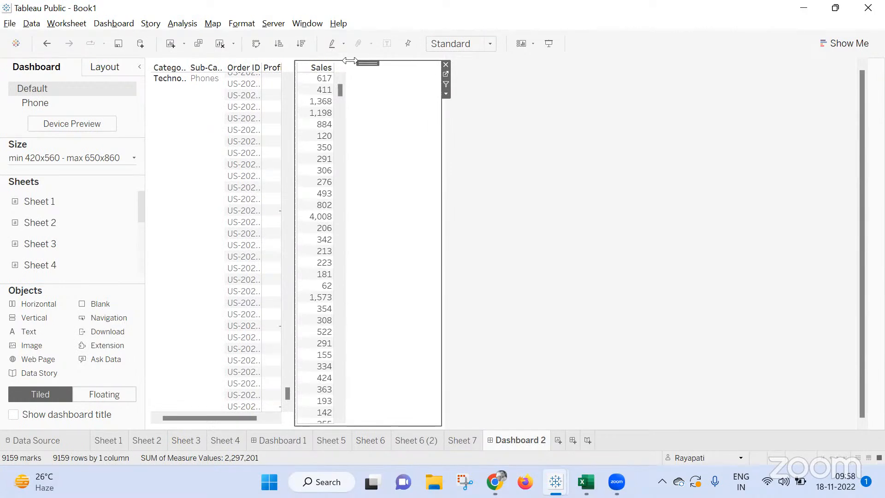
left_click(515, 167)
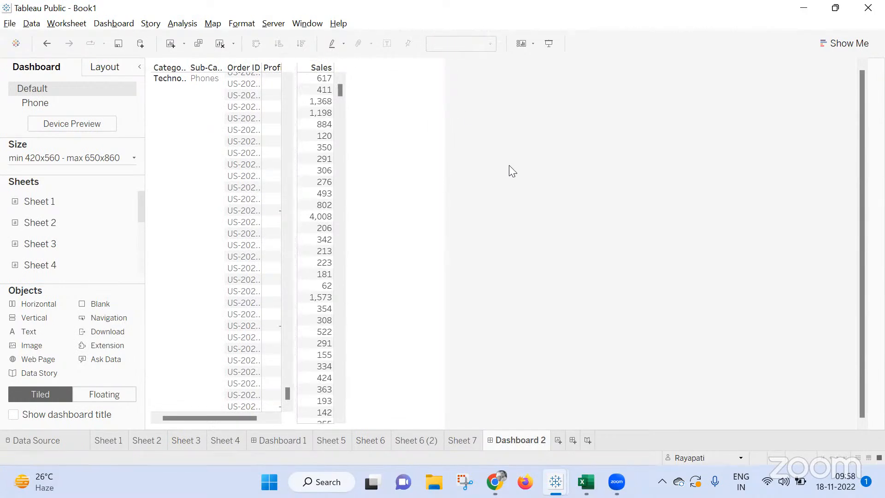
left_click_drag(286, 392, 287, 90)
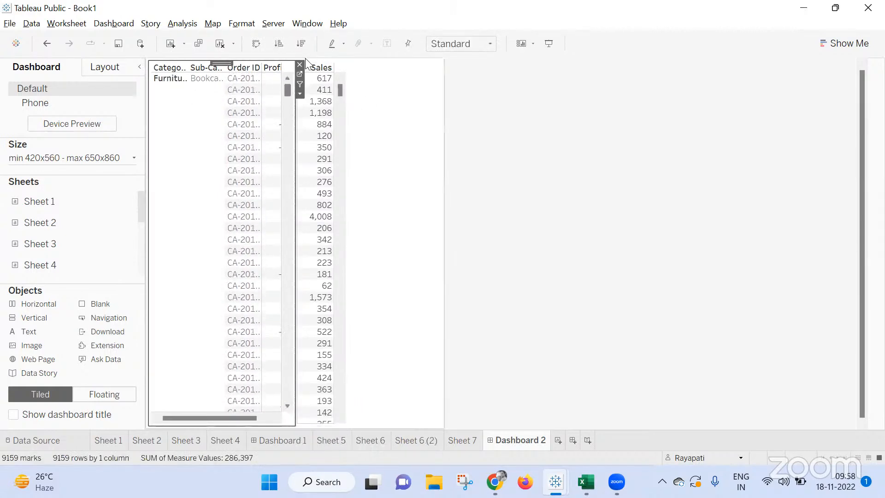
left_click(337, 87)
left_click_drag(287, 95, 290, 277)
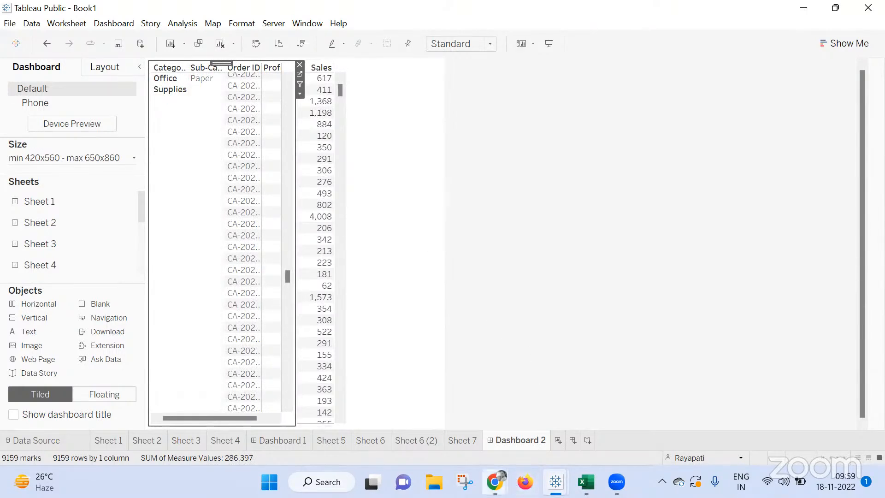
mouse_move(495, 482)
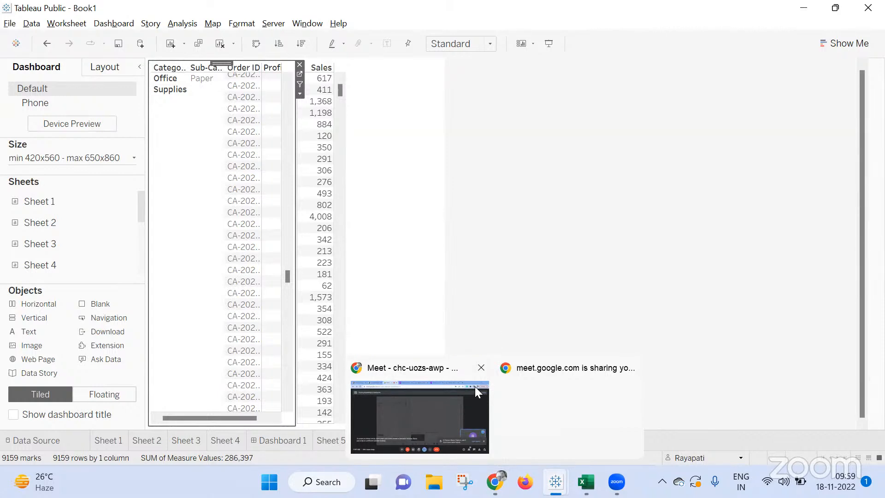
left_click(600, 299)
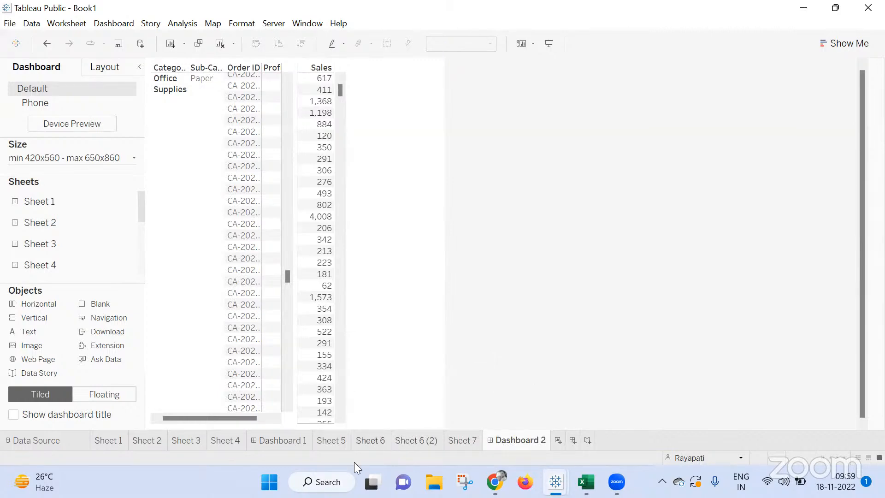
Compare Sheet 6 with the combined Profit and Sales tables on Dashboard 2.
left_click(368, 441)
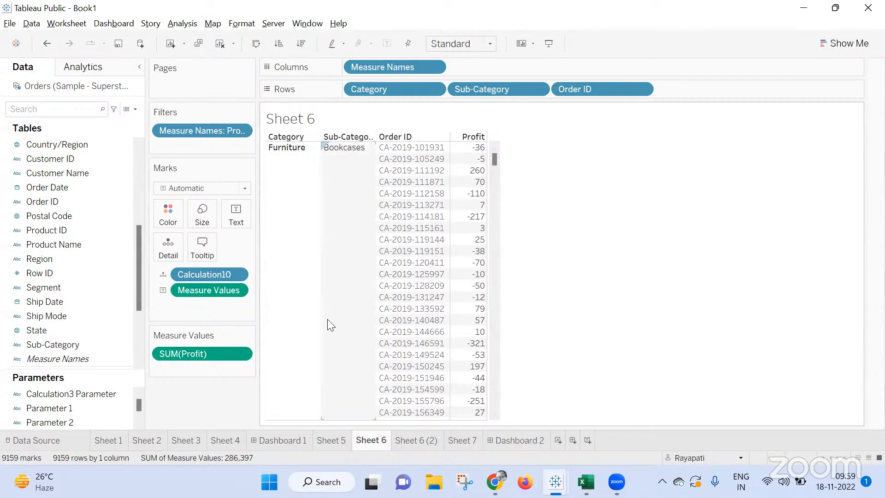
left_click(510, 443)
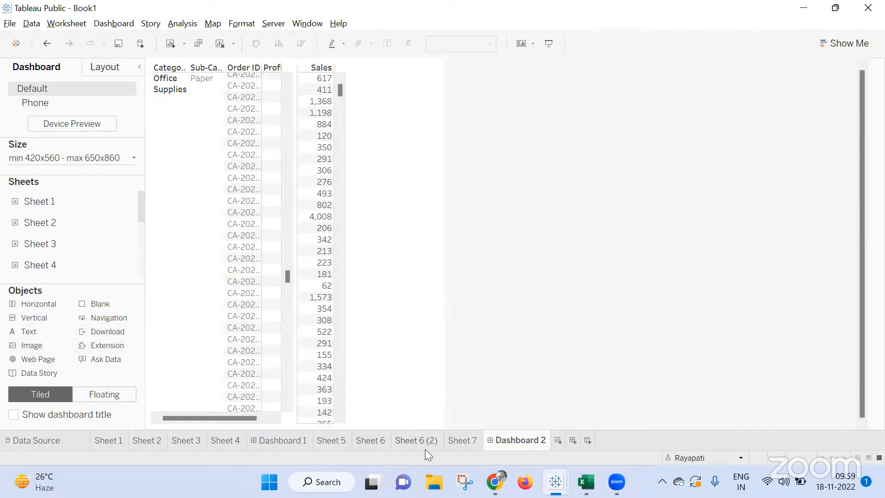
mouse_move(422, 448)
On Sheet 6, look through the action types that can be added to the workbook and close the Actions dialog without adding one.
left_click(372, 440)
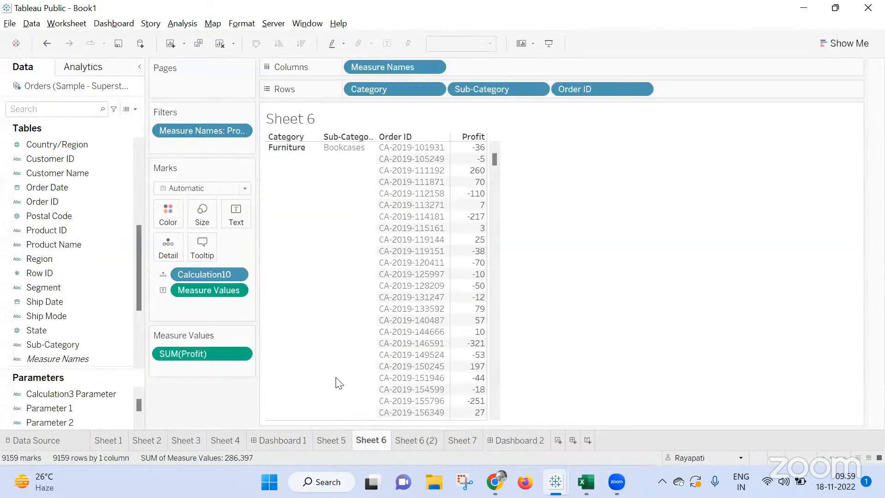
left_click(67, 23)
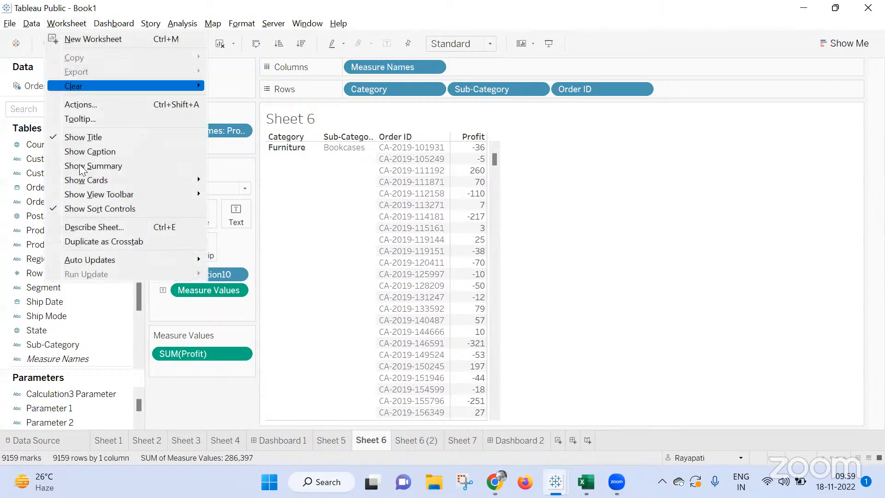
left_click(93, 105)
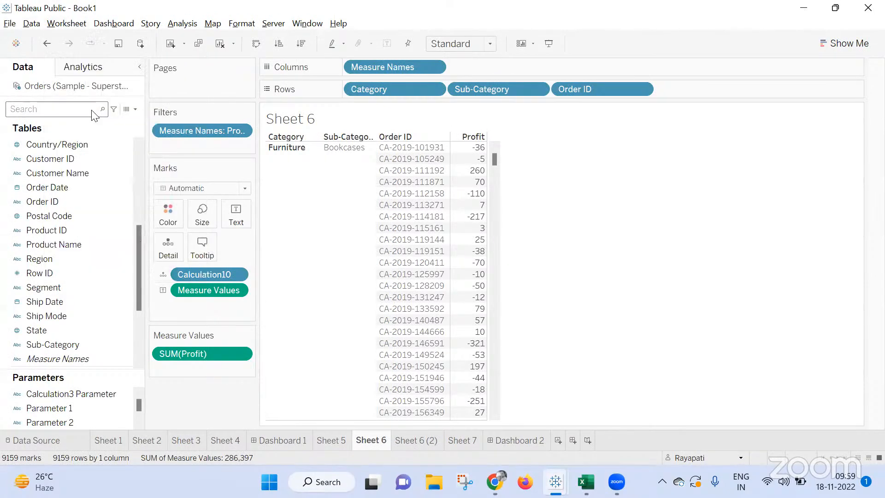
left_click(275, 312)
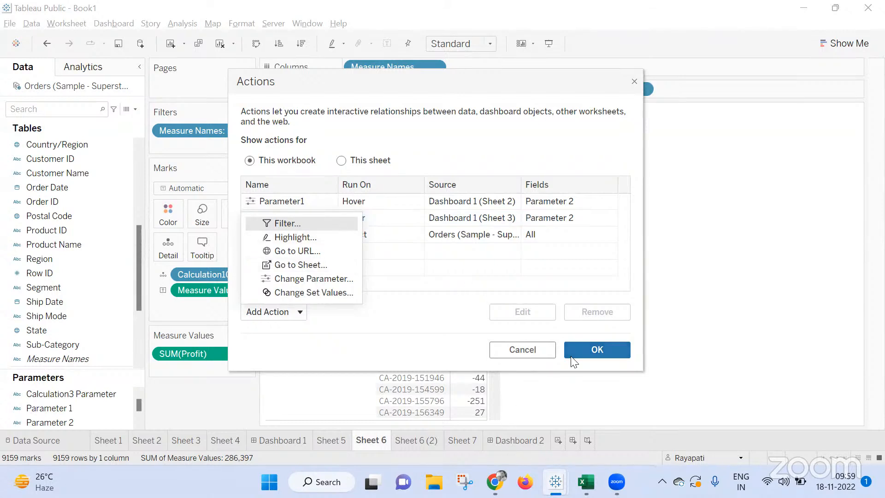
left_click(488, 350)
left_click(516, 349)
Review Dashboard 2 again, followed by Sheet 6, Sheet 7 and Sheet 6 (2).
left_click(530, 441)
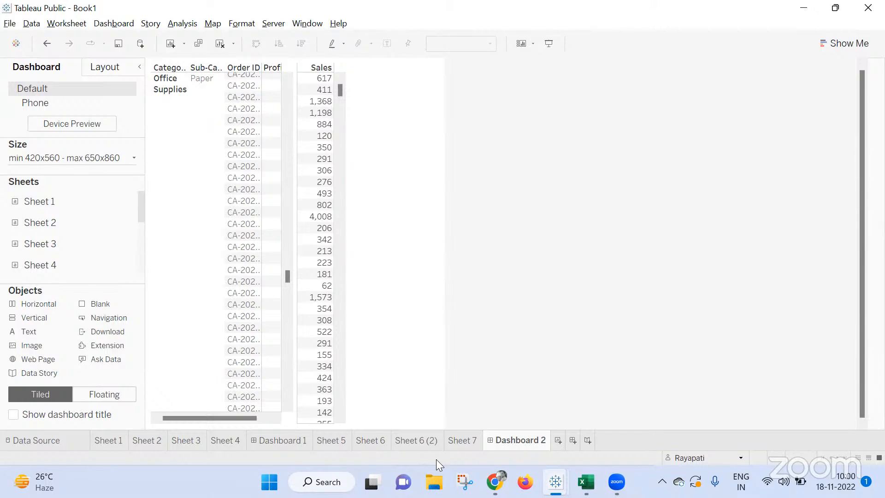
left_click(381, 440)
left_click(461, 182)
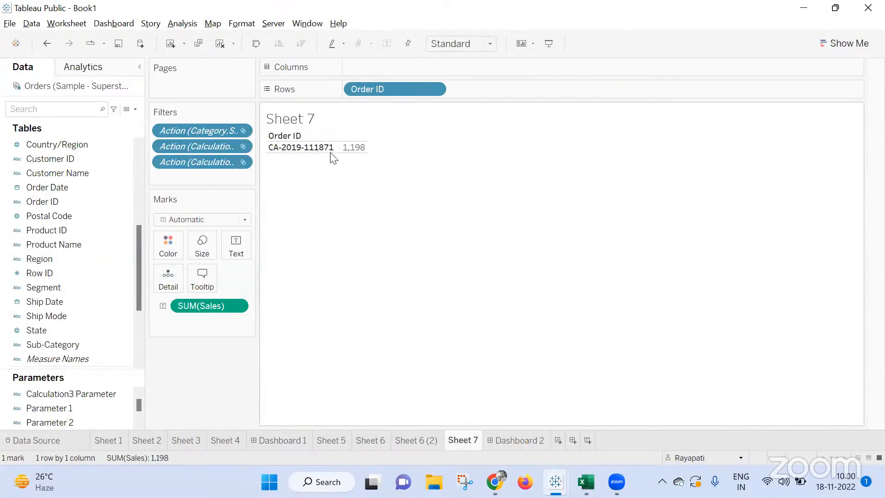
left_click(413, 445)
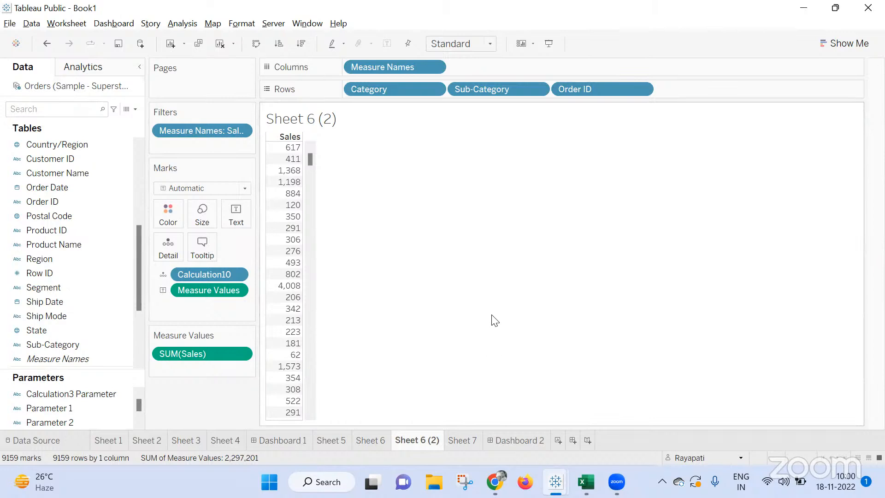
mouse_move(524, 438)
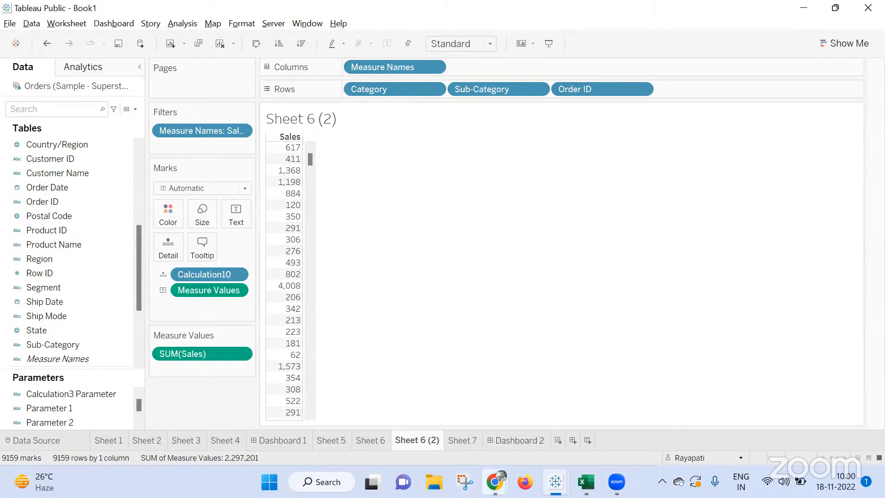
Check the Google Meet call in Chrome and switch back to the Tableau Public Book1 window.
mouse_move(494, 482)
left_click(425, 410)
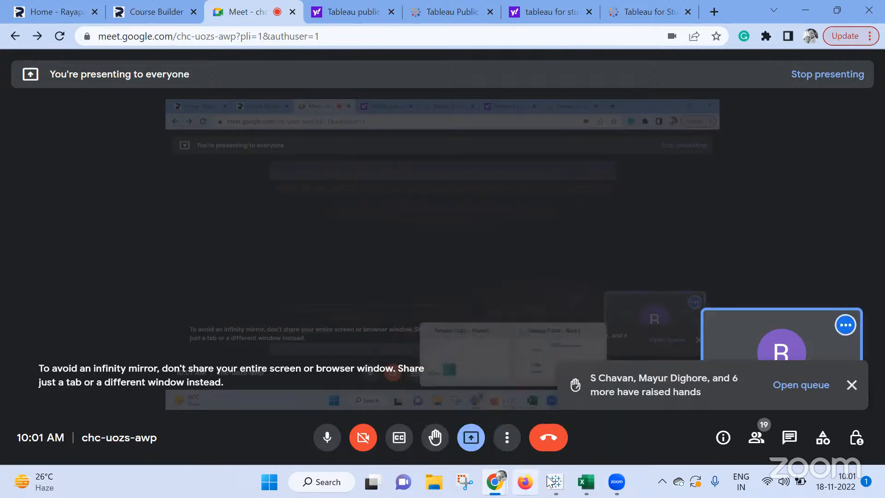
mouse_move(556, 481)
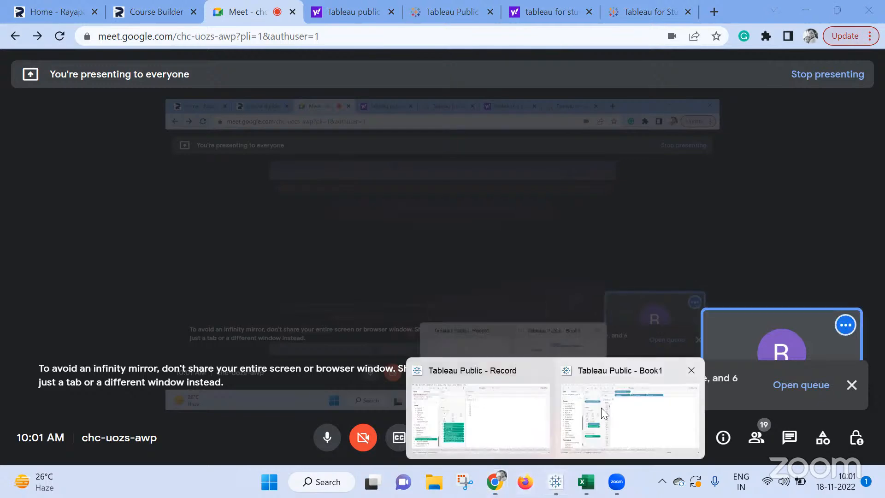
left_click(602, 408)
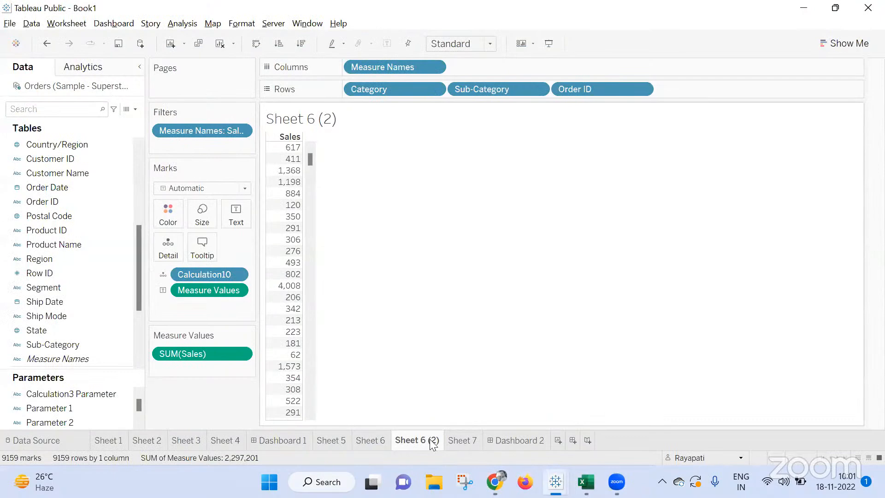
Create a new worksheet and place Category and Sub-Category on Columns.
left_click(558, 440)
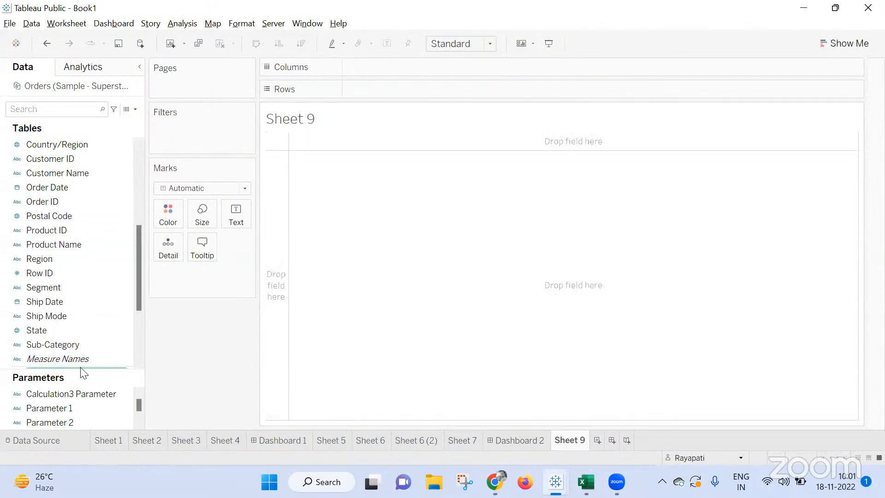
scroll(19, 246, "up", 5)
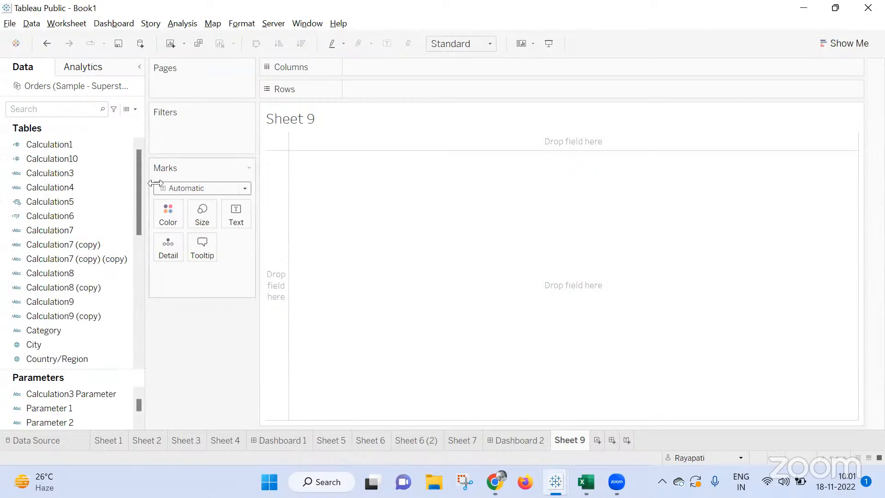
scroll(39, 259, "down", 5)
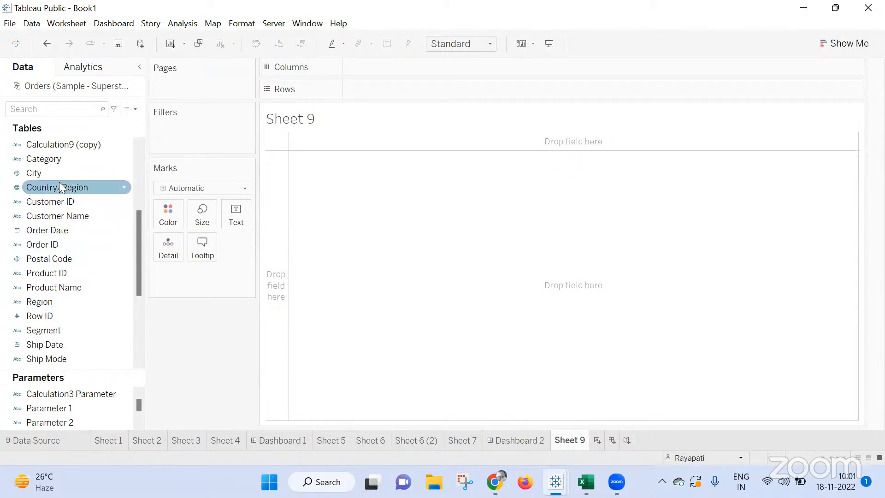
left_click_drag(54, 200, 385, 71)
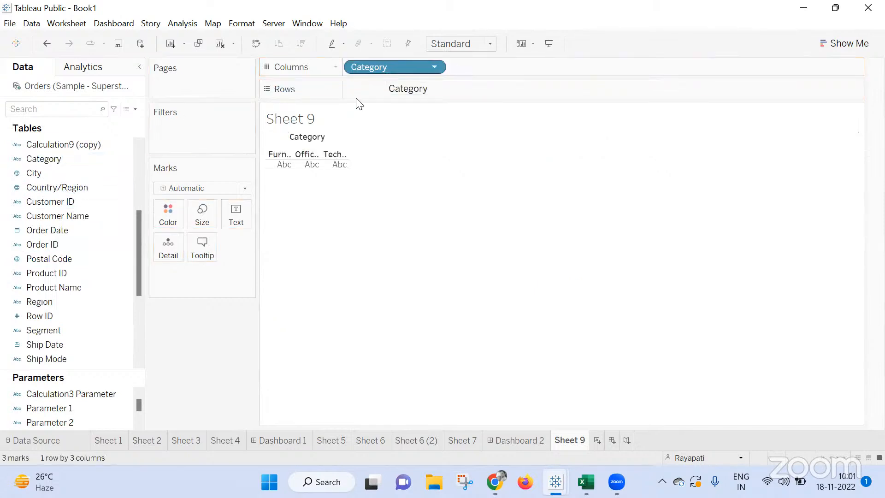
scroll(87, 247, "down", 2)
left_click_drag(63, 302, 585, 70)
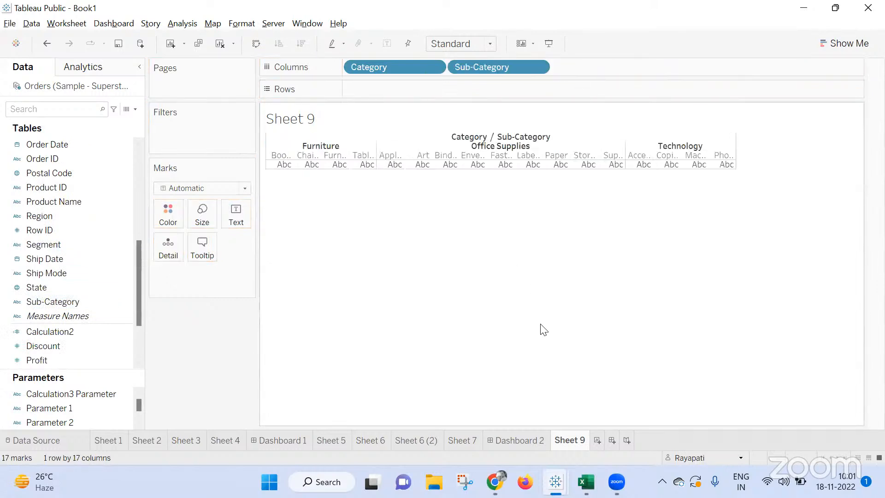
Place Region on Rows and show Sales as text in the new worksheet's table.
scroll(67, 272, "down", 1)
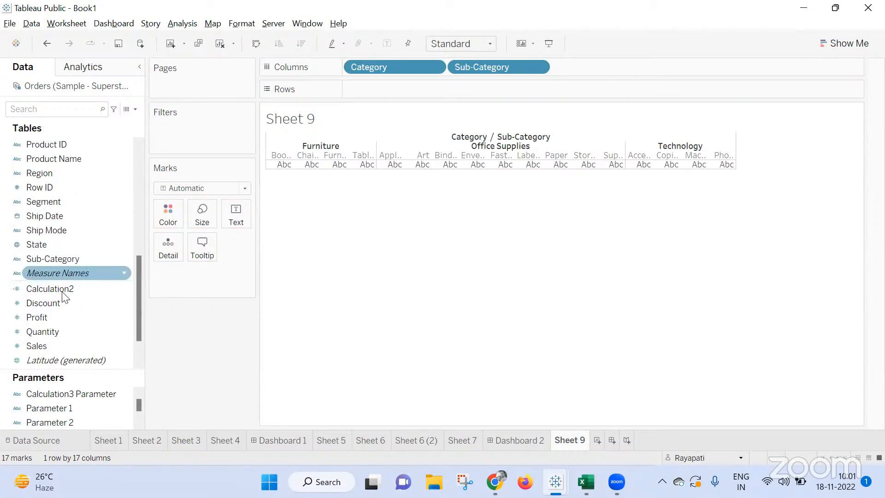
left_click_drag(52, 172, 391, 82)
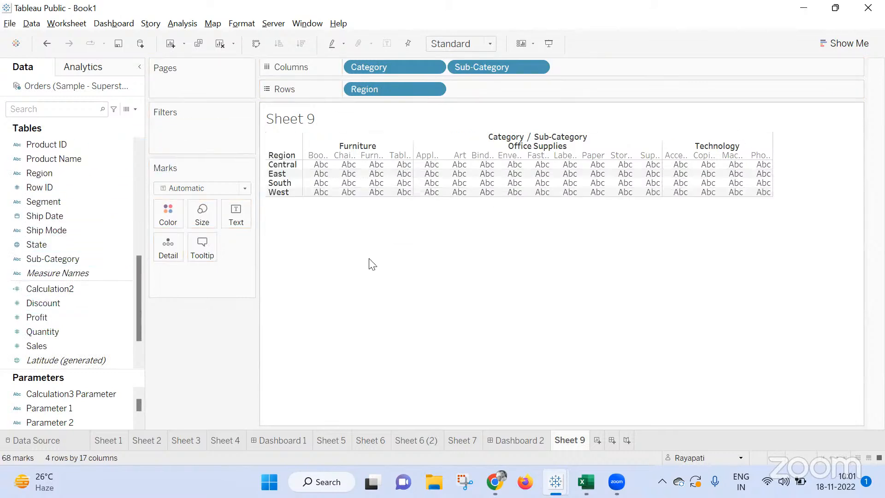
left_click_drag(87, 347, 245, 219)
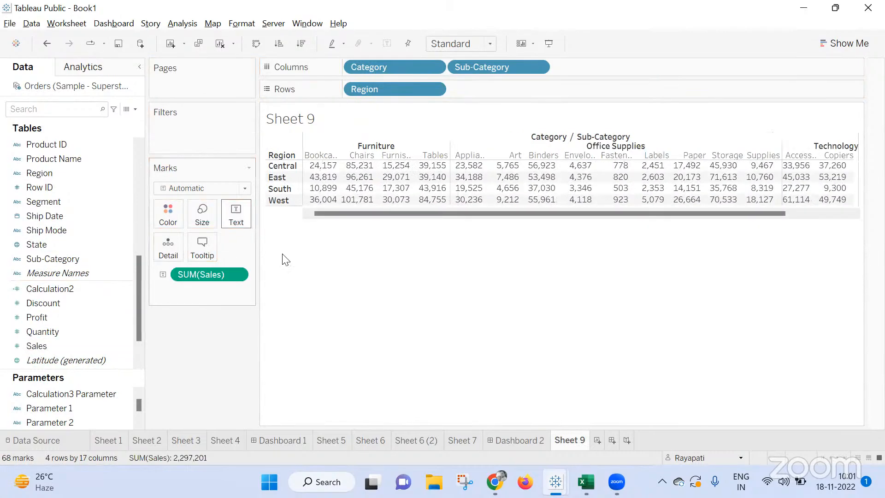
Create another worksheet with all Order ID members on Rows and Sales shown as text.
left_click(597, 441)
left_click(106, 234)
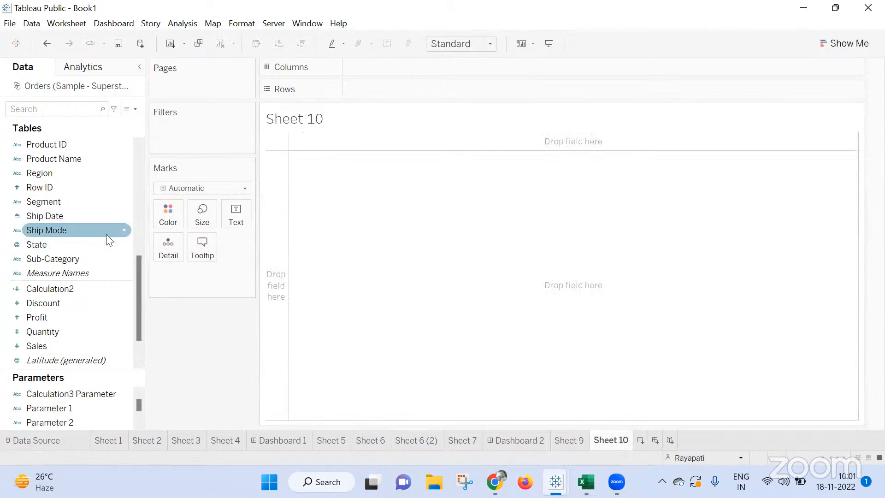
scroll(103, 235, "up", 2)
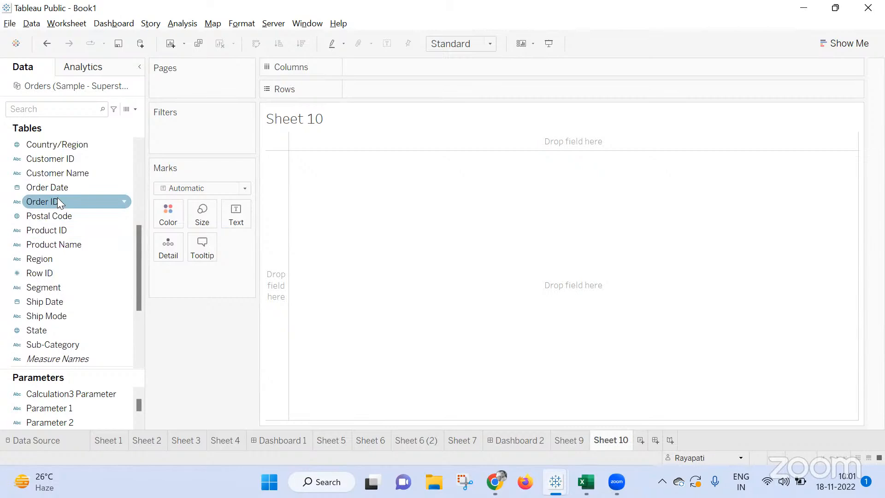
left_click_drag(58, 202, 421, 87)
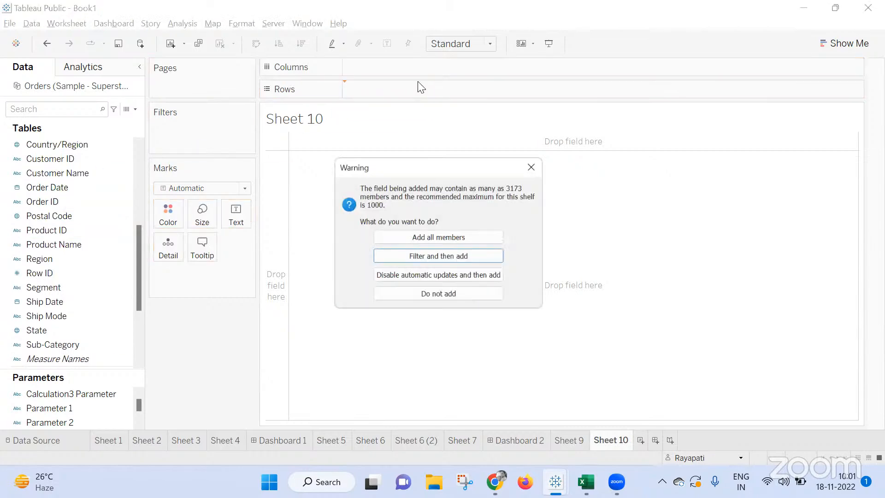
left_click(458, 237)
scroll(142, 229, "down", 3)
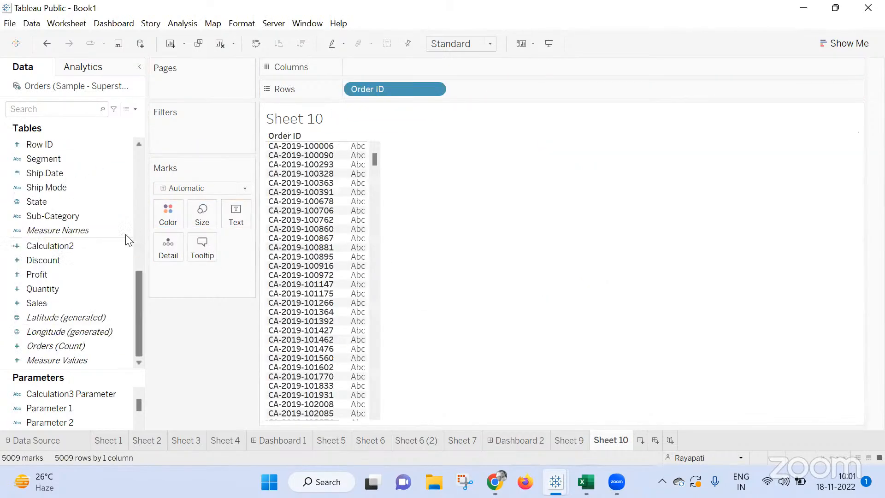
left_click_drag(77, 300, 241, 209)
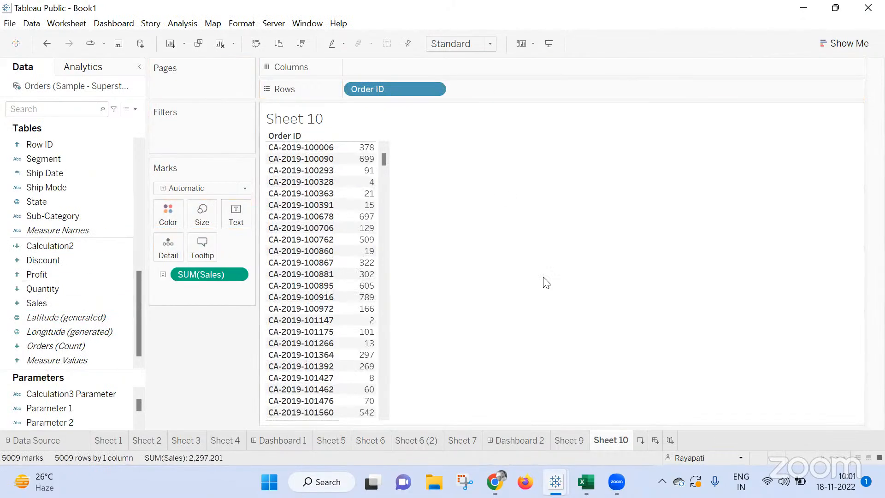
Return to Sheet 9 and show both row and column grand totals for the regional Sales table.
left_click(650, 316)
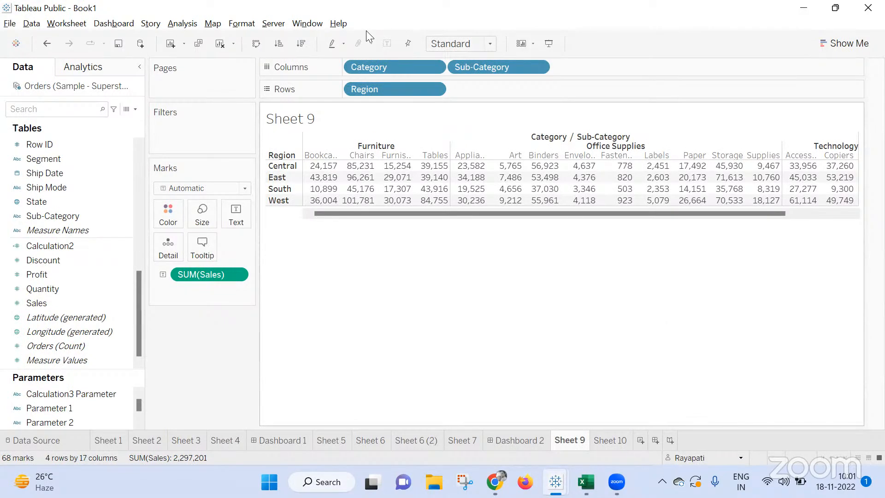
left_click(182, 23)
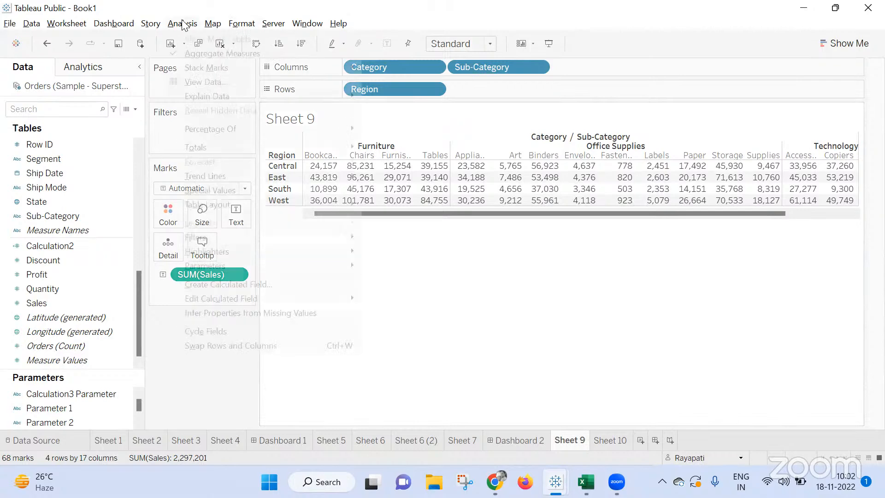
mouse_move(295, 148)
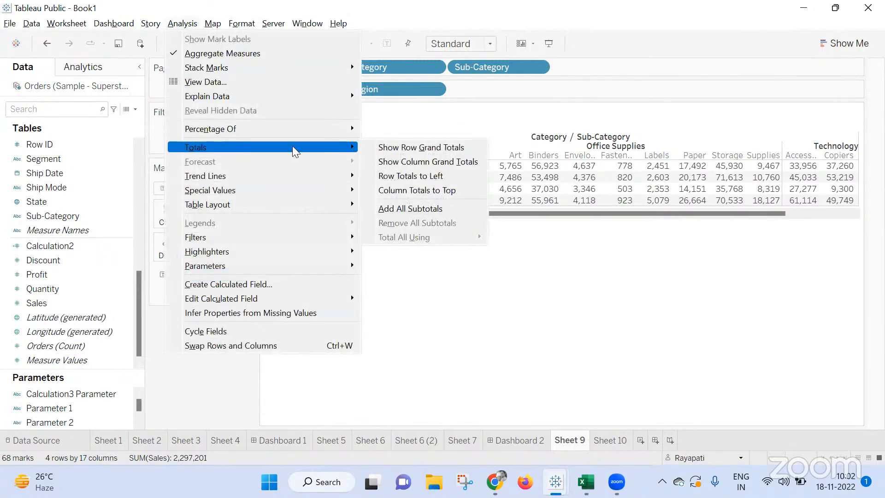
left_click(433, 151)
left_click(182, 23)
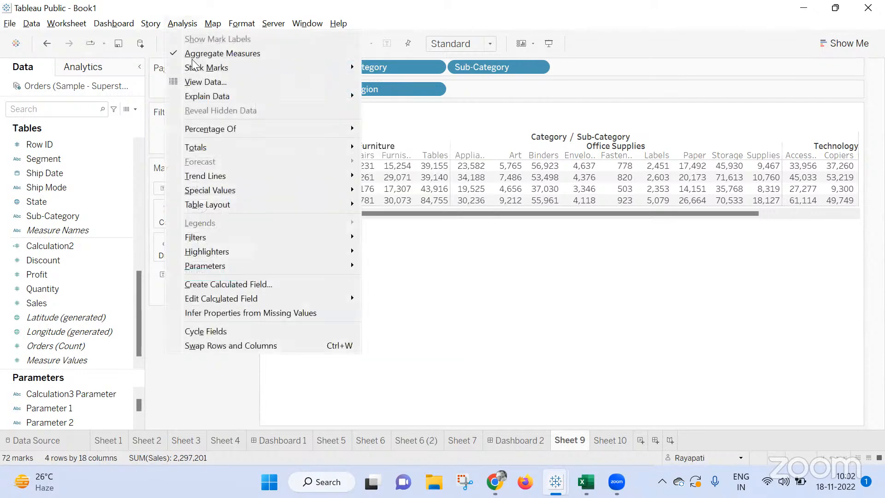
mouse_move(229, 147)
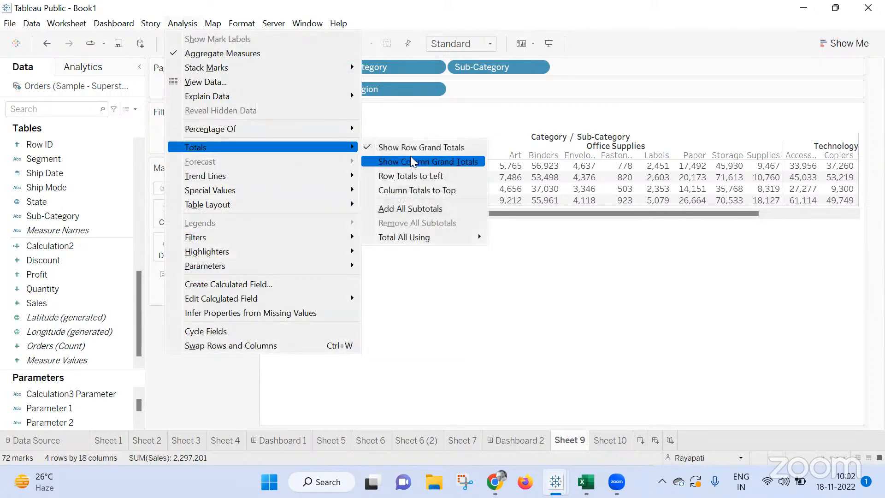
left_click(401, 160)
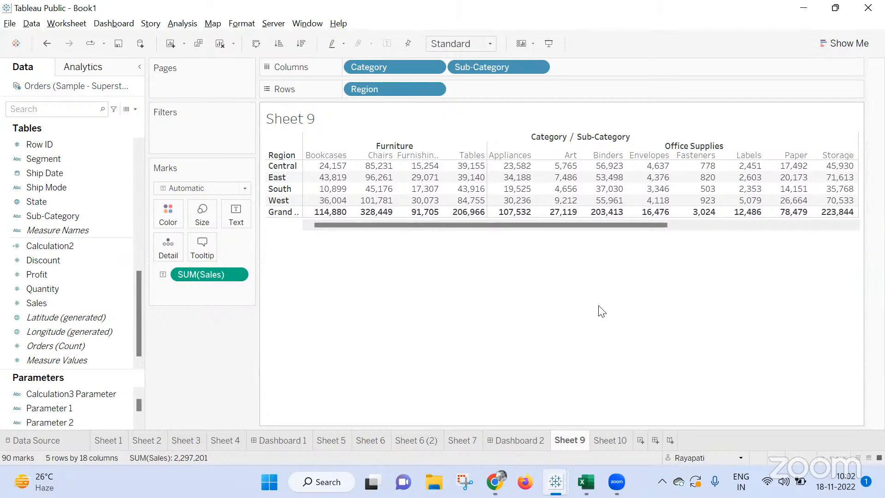
Compare the Order ID table in Sheet 10 with the regional Sales table with grand totals in Sheet 9.
mouse_move(328, 225)
left_click(616, 440)
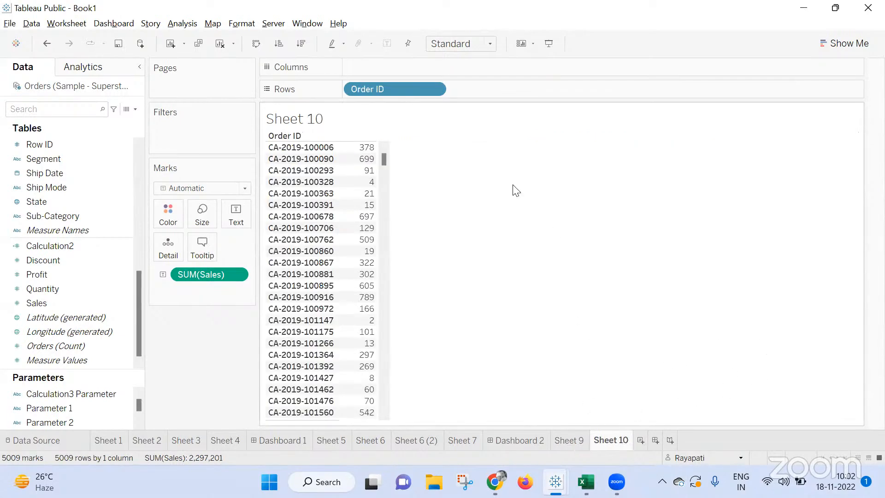
left_click(569, 440)
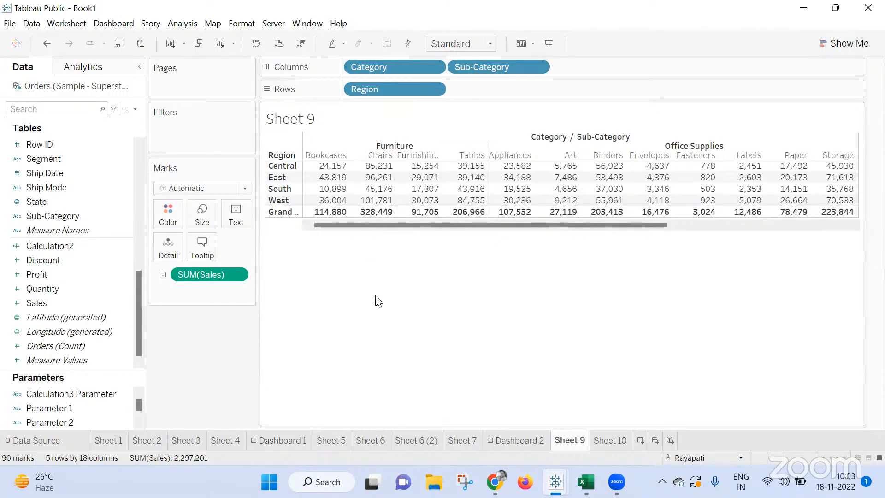
left_click(610, 440)
left_click(565, 445)
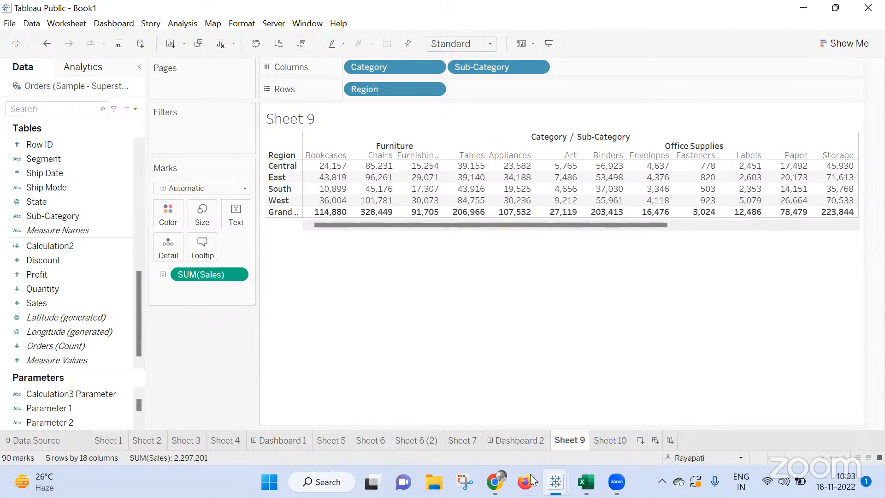
Check the Google Meet call in Chrome, and return to the Tableau Book1 workbook.
mouse_move(495, 481)
left_click(435, 407)
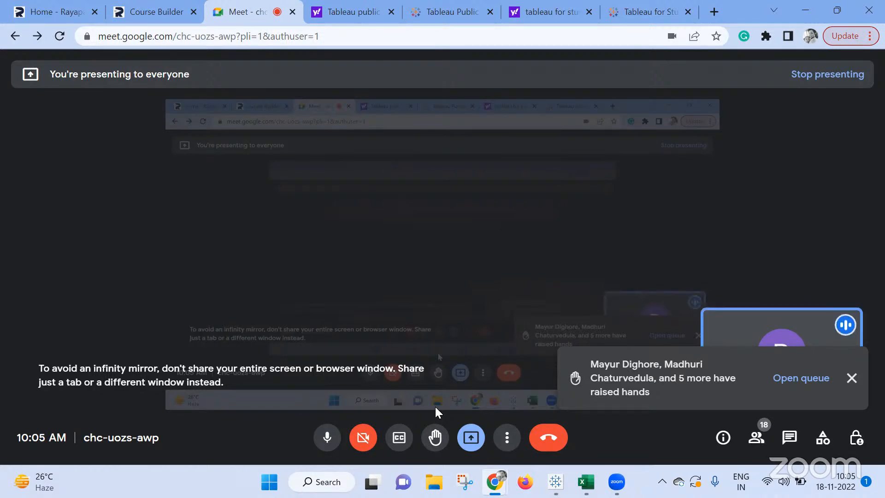
left_click(559, 476)
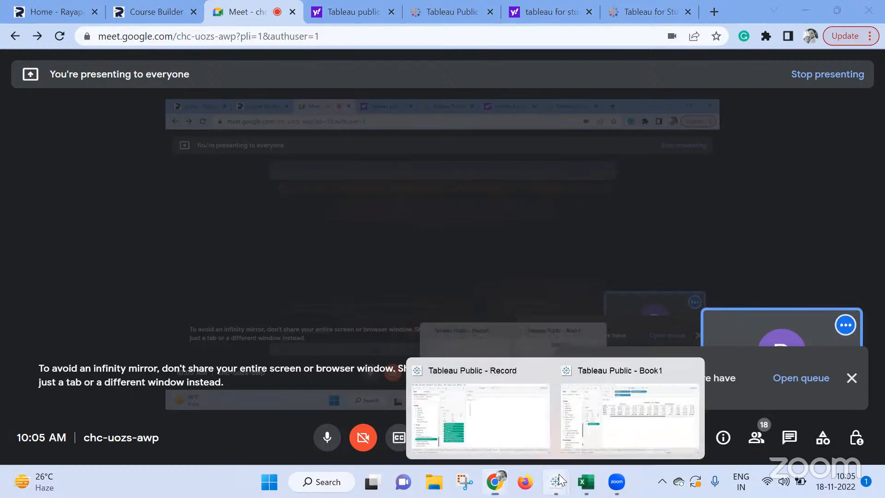
left_click(594, 404)
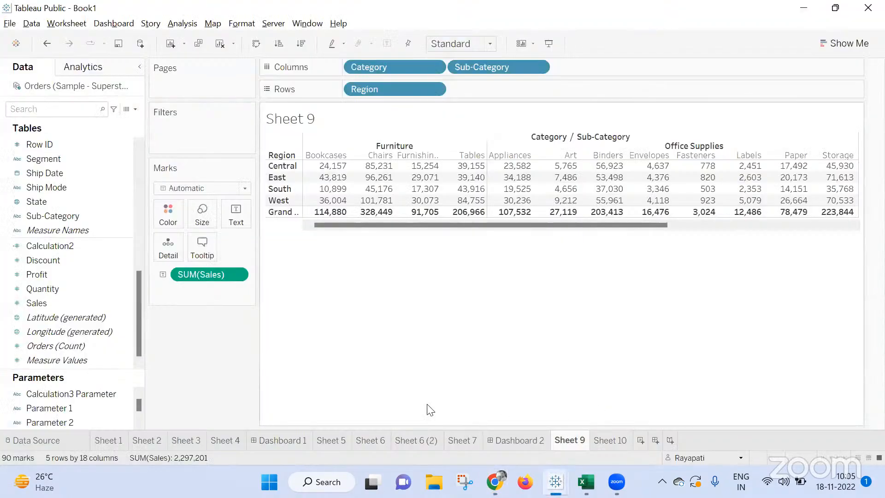
Open the Orders table's physical layer in the data source and inner join it with People on Region.
left_click(66, 433)
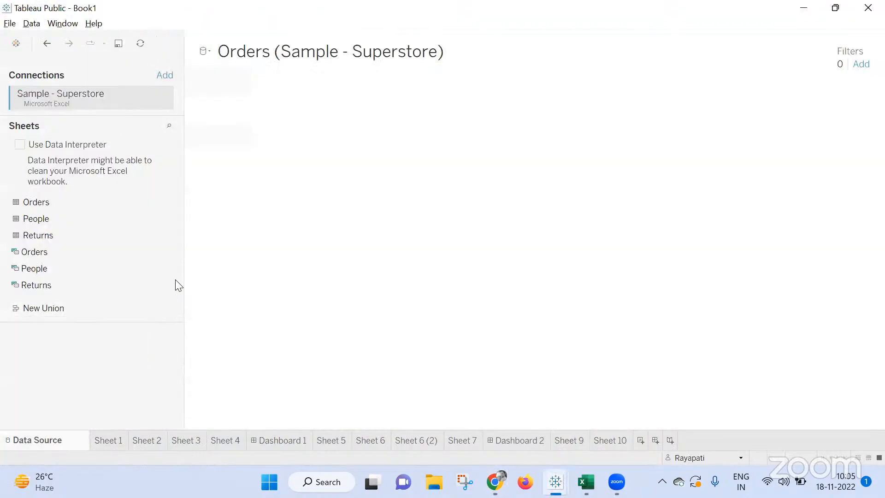
double_click(300, 128)
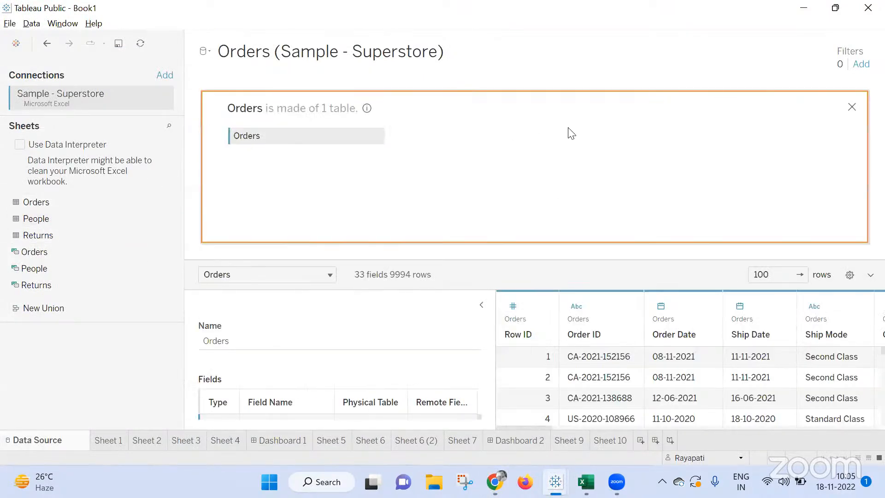
left_click(424, 140)
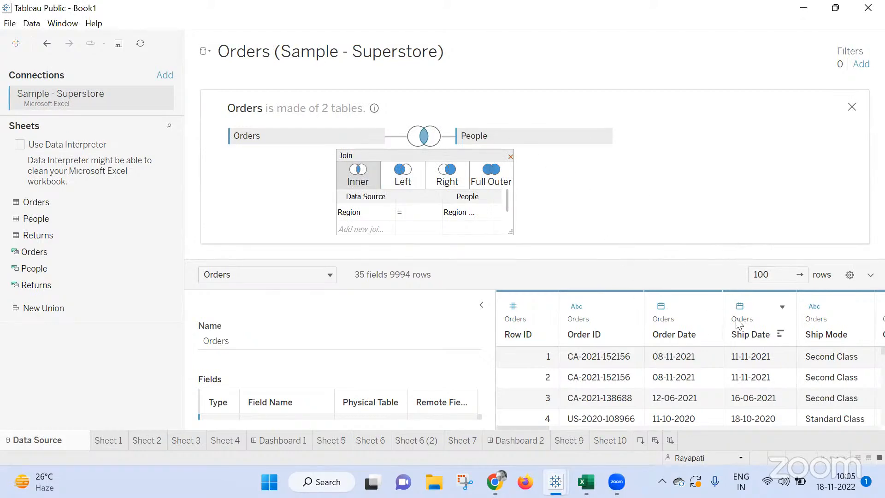
scroll(735, 362, "down", 2)
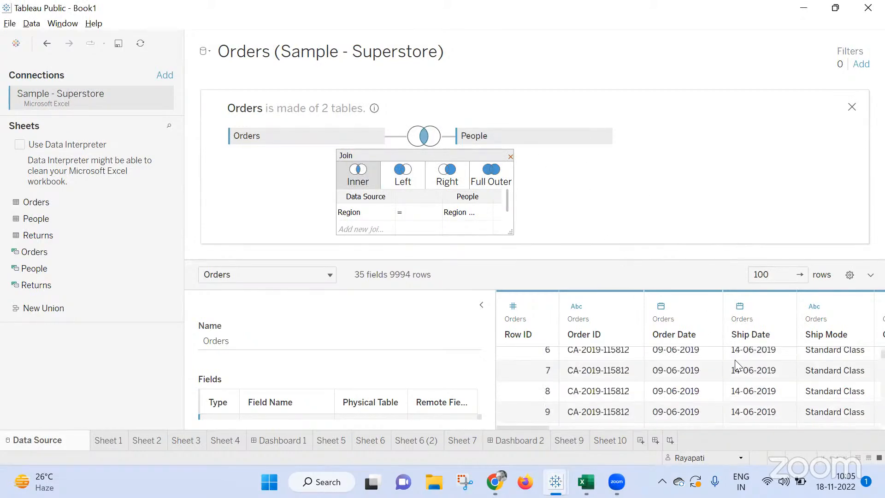
left_click(510, 156)
Replace the People table with Returns and set a left join on Order ID.
left_click(605, 137)
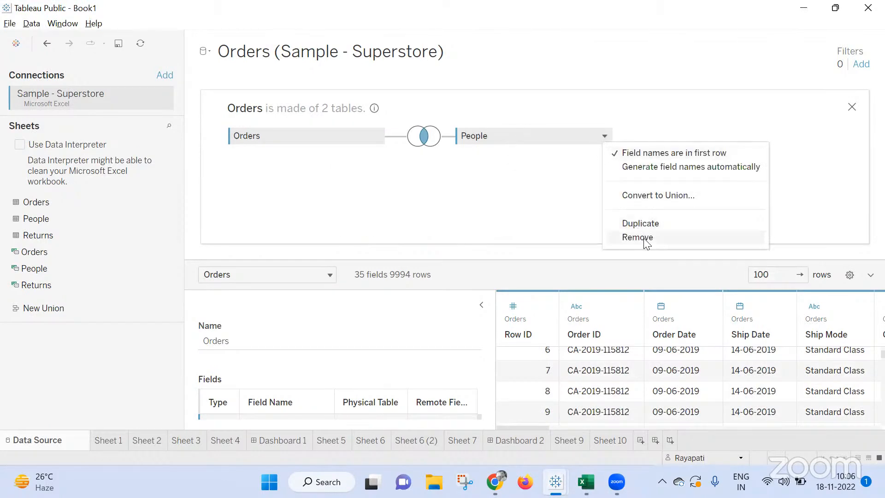
key("Return")
left_click_drag(44, 235, 430, 143)
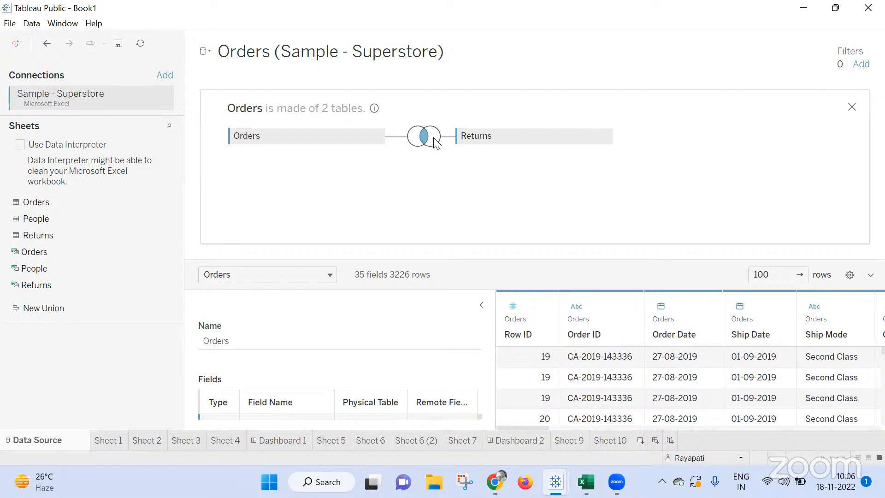
left_click(434, 138)
left_click(394, 180)
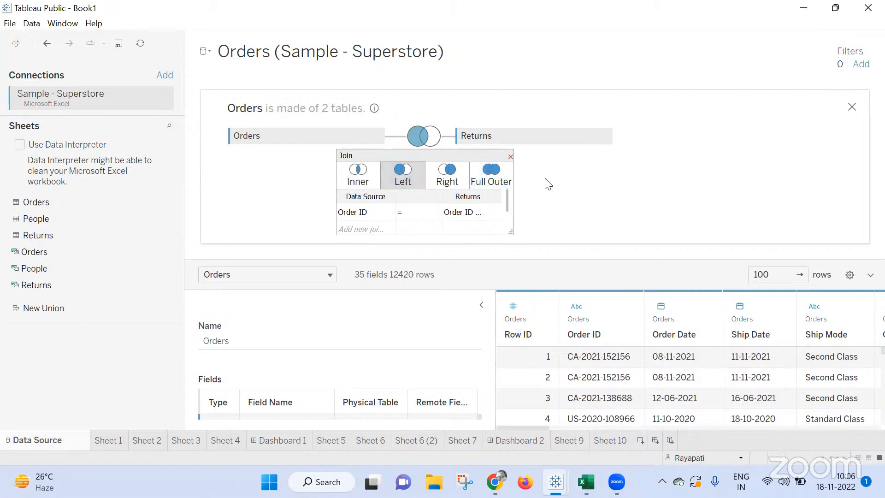
left_click(510, 157)
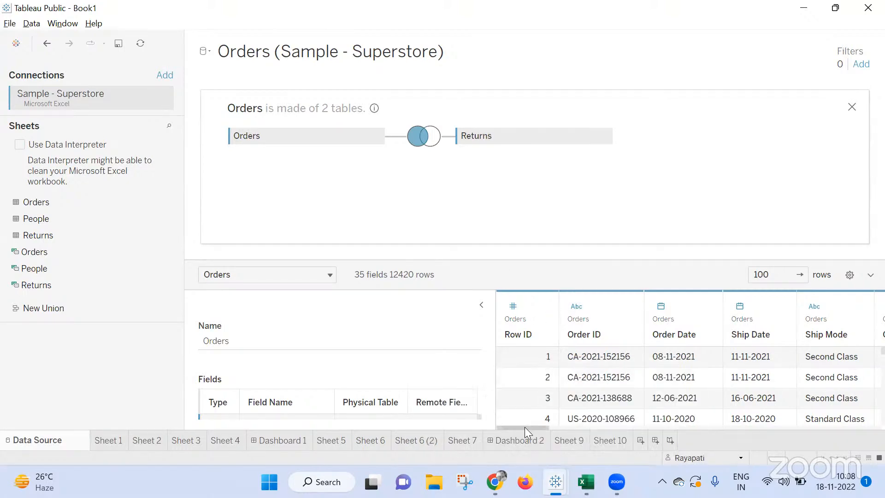
Look through the joined data's columns and change the Orders–Returns join to Full Outer.
left_click_drag(524, 428, 599, 431)
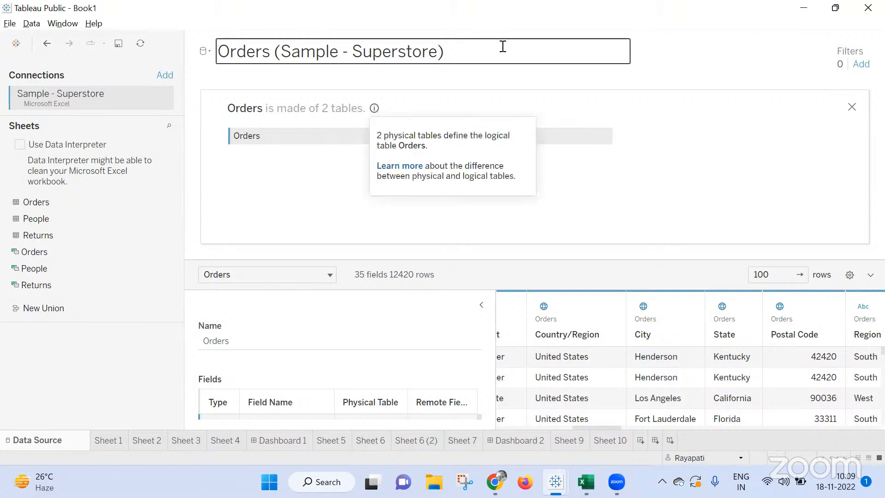
left_click(425, 131)
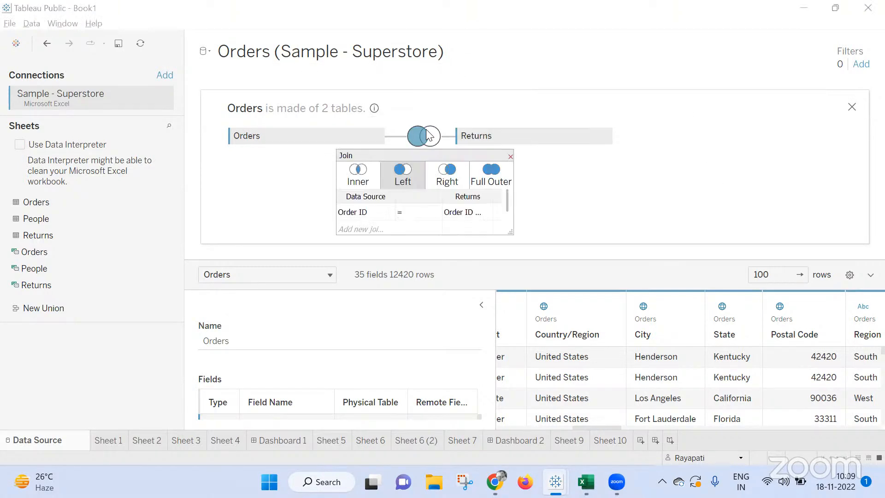
left_click(505, 178)
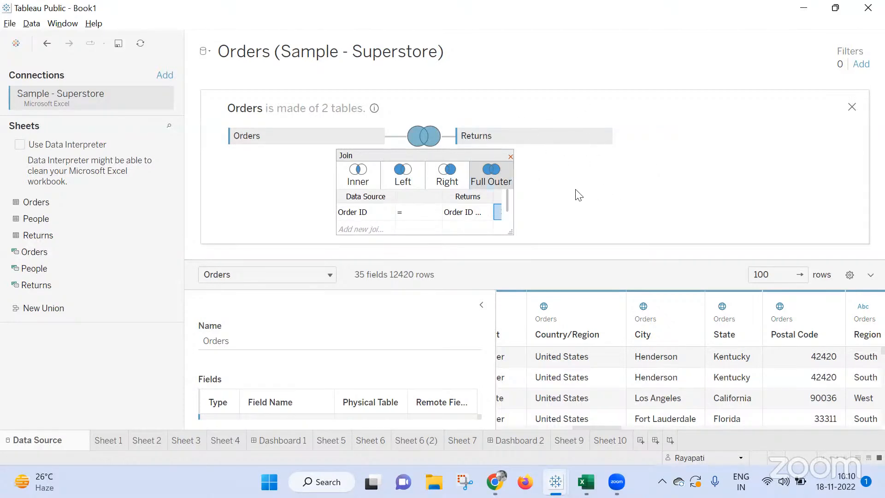
left_click(510, 156)
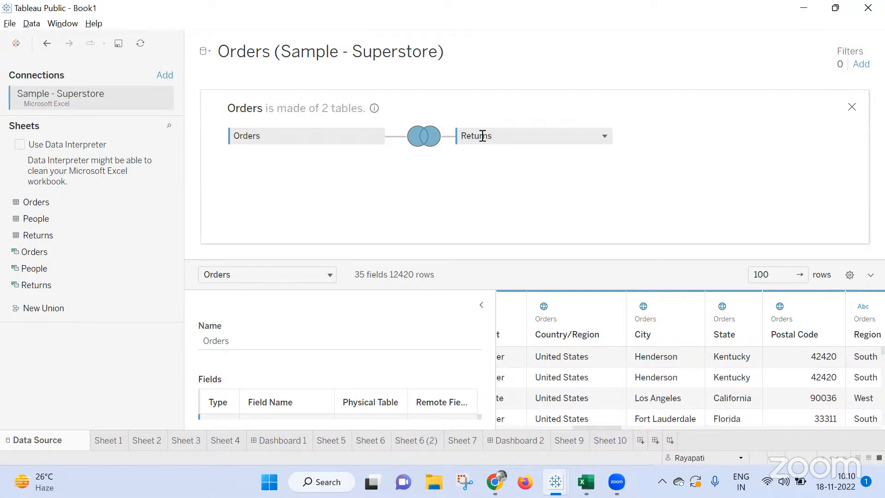
Check the Google Meet session twice for participants' responses, returning to Tableau Book1 each time.
left_click(498, 481)
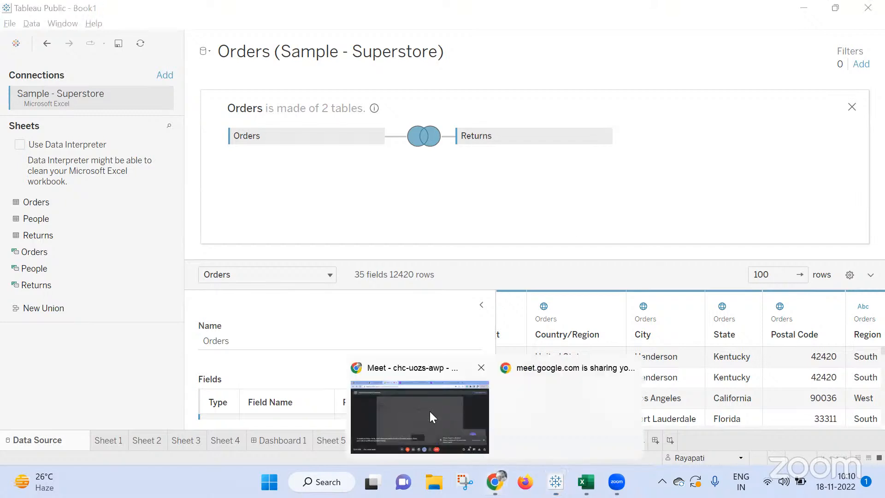
left_click(421, 397)
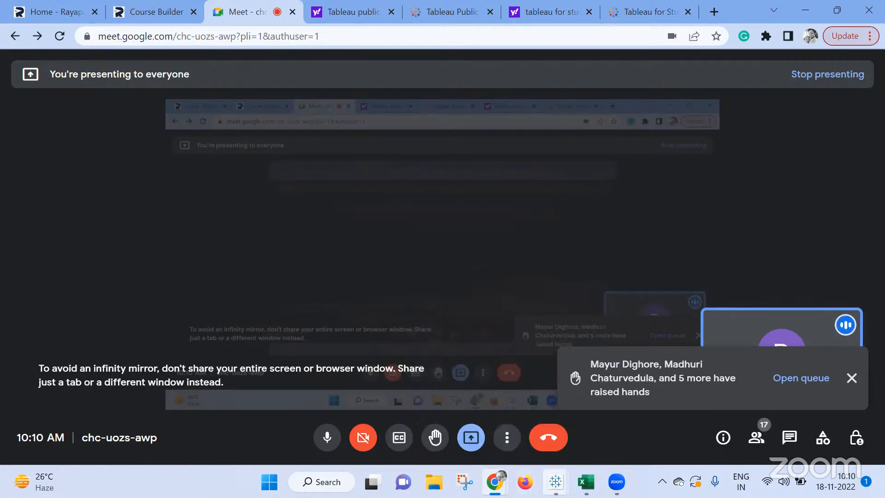
left_click(598, 424)
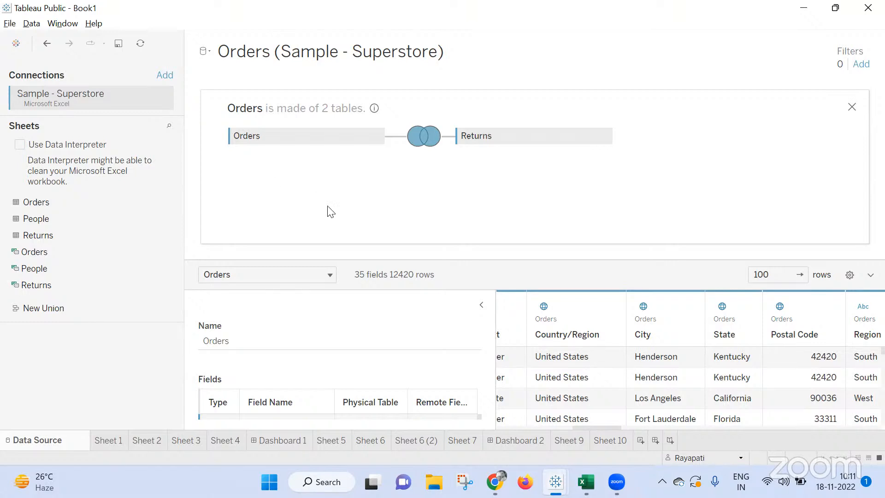
mouse_move(495, 482)
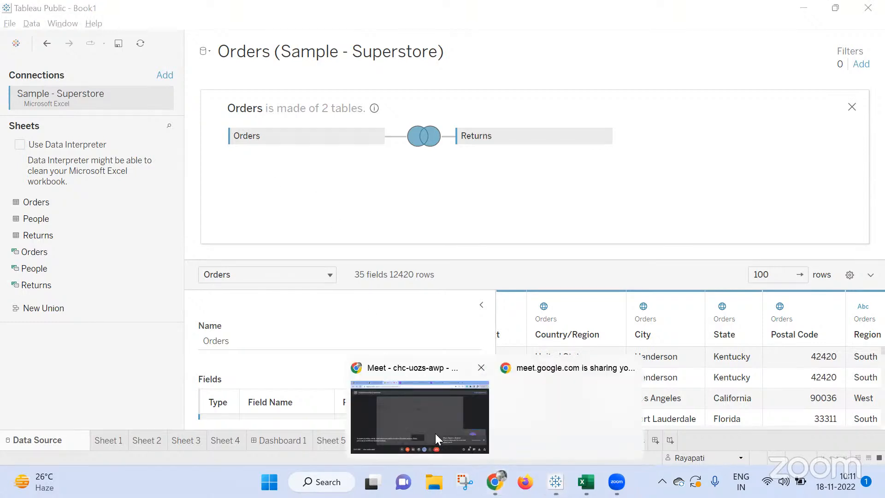
left_click(429, 407)
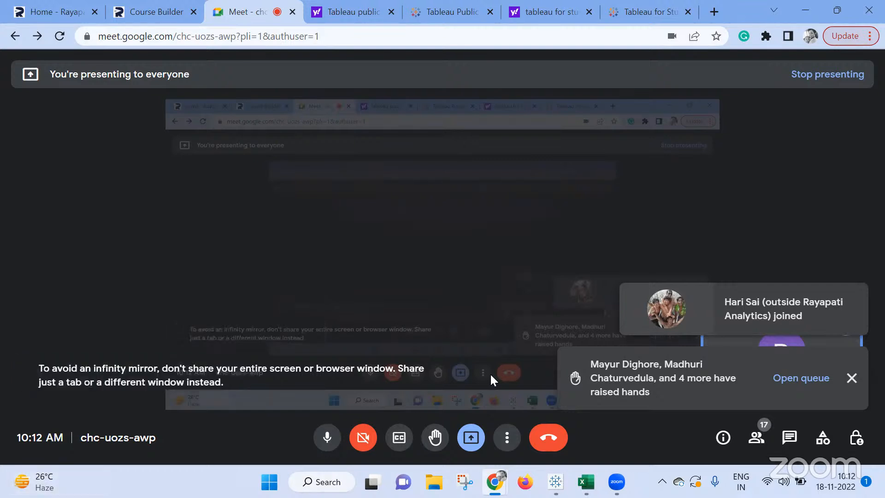
mouse_move(555, 482)
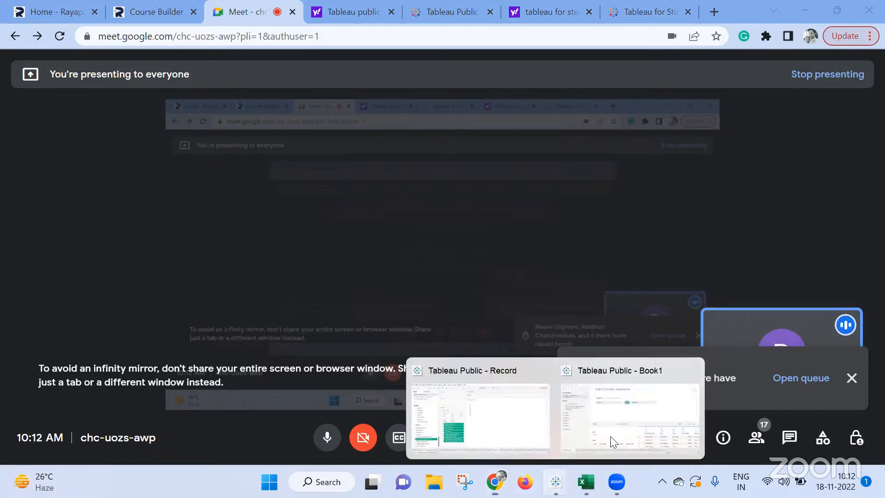
left_click(608, 445)
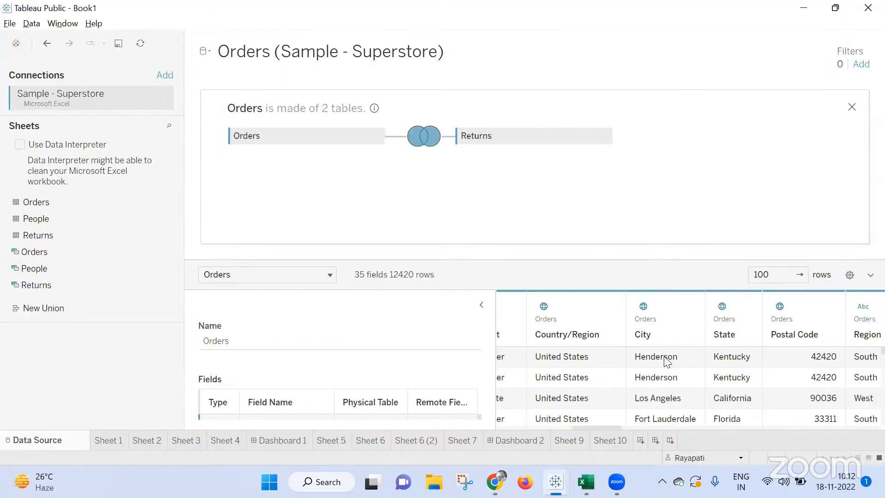
Open Sheet 6 and copy its formatting.
left_click(376, 438)
right_click(381, 441)
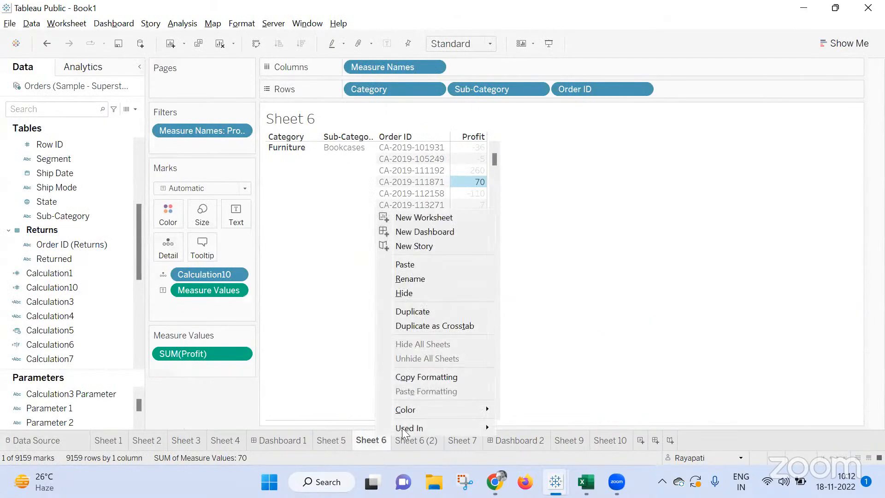
left_click(431, 377)
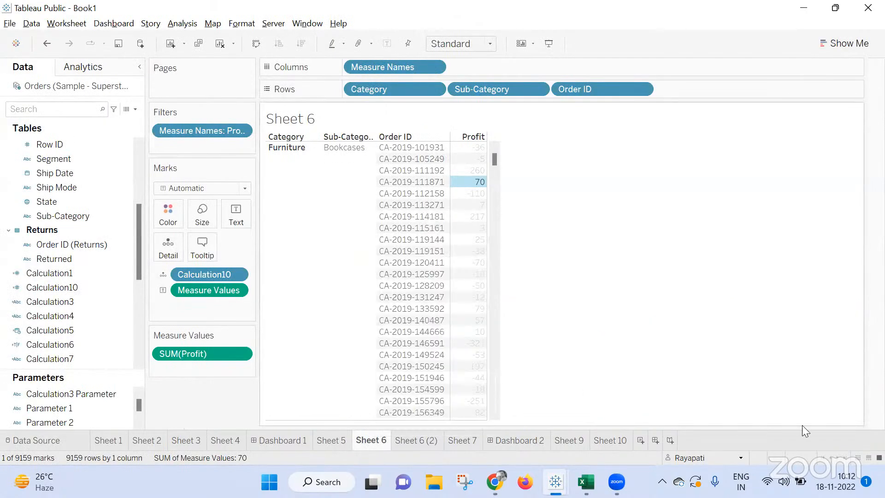
Show all sheets as thumbnails and check the formatting options for Sheet 2 through Dashboard 1 selected together.
left_click(858, 457)
left_click_drag(80, 102, 338, 105)
right_click(339, 106)
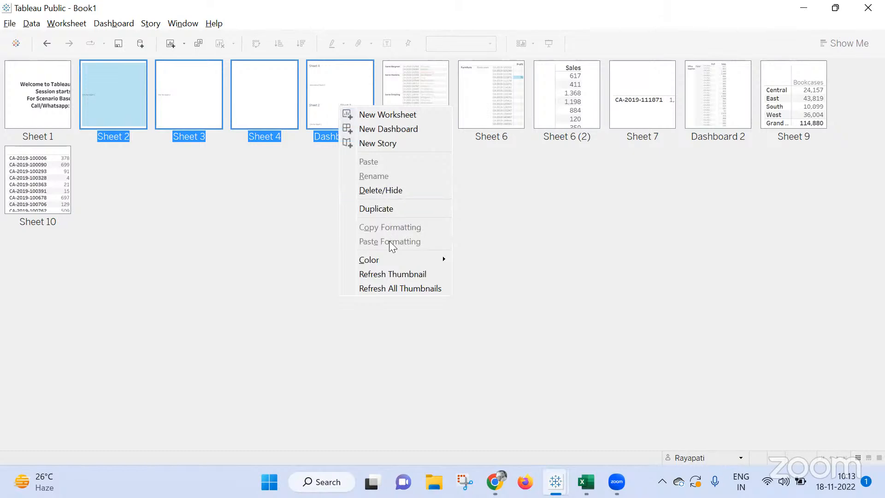
left_click(585, 209)
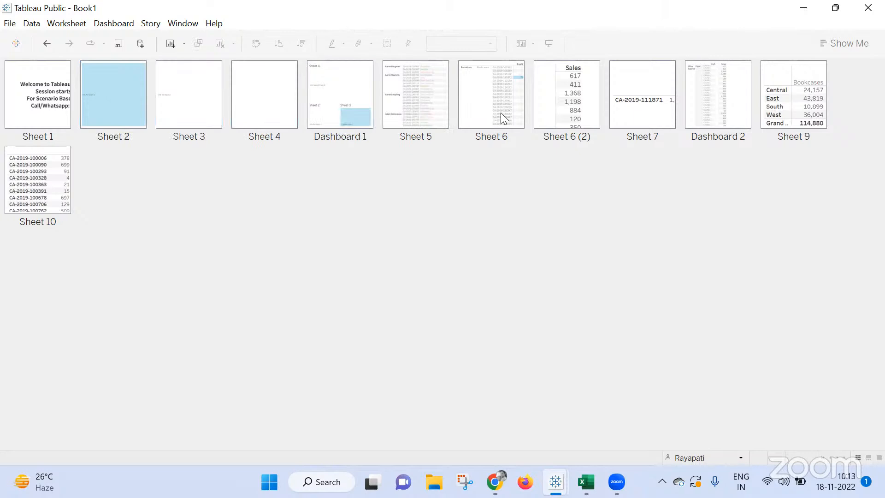
Try to paste the copied formatting onto Sheet 6 (2) and Sheet 5 together.
left_click(551, 98)
left_click(437, 117, "ctrl")
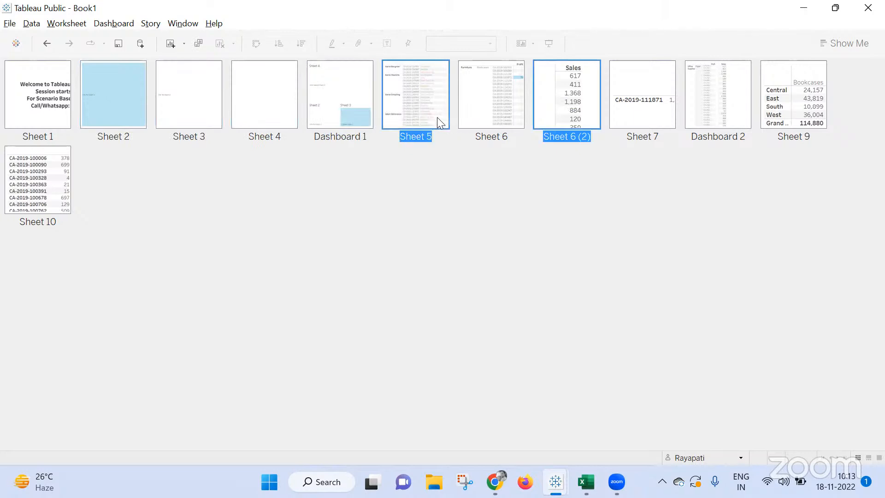
right_click(437, 117)
left_click(484, 171)
Copy the formatting of Sheet 6 again from its thumbnail.
left_click(492, 101)
right_click(493, 101)
left_click(529, 222)
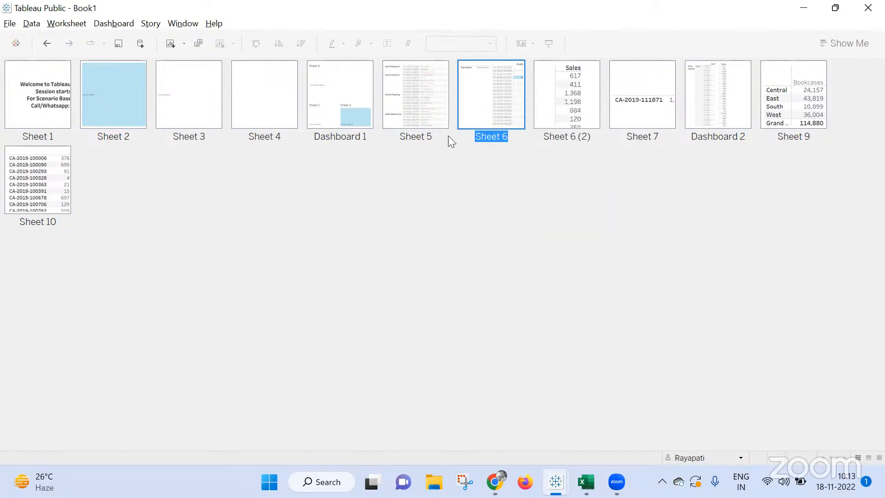
Compare the formatting options for Sheet 5 and Sheet 6 (2) selected together with those for Sheet 5 alone.
left_click(427, 113)
right_click(437, 118)
left_click(582, 110, "ctrl")
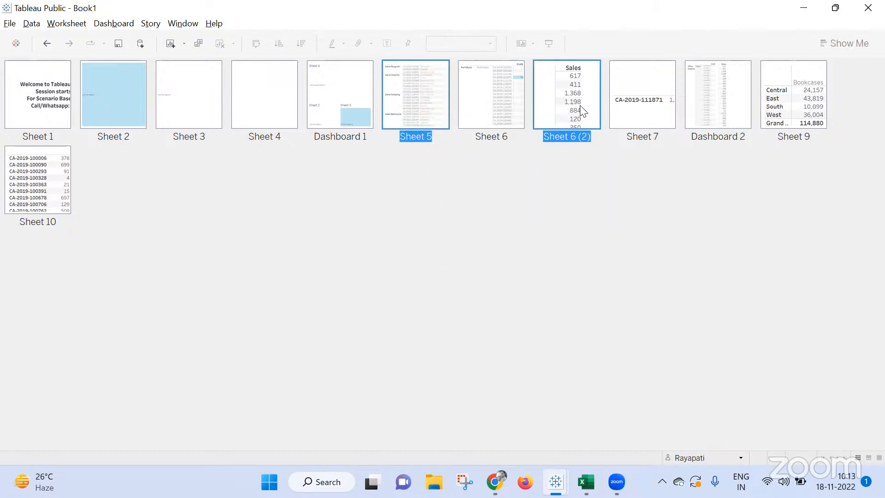
right_click(582, 110)
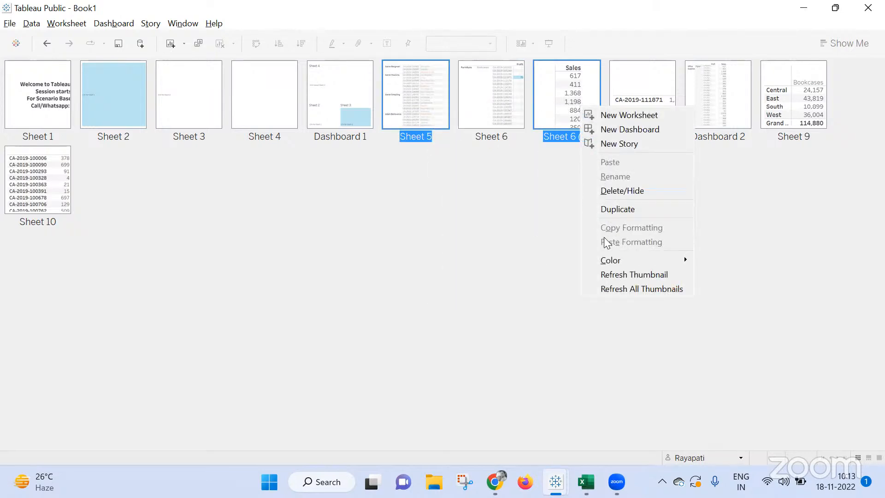
left_click(407, 93)
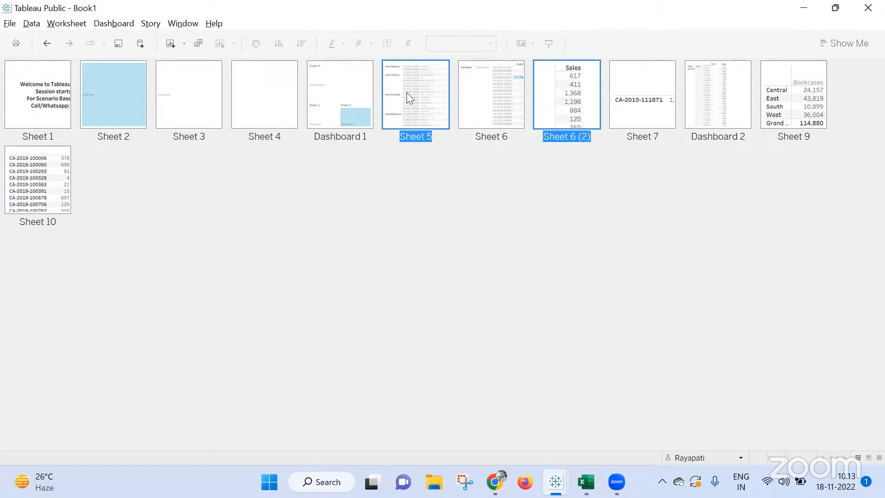
right_click(406, 93)
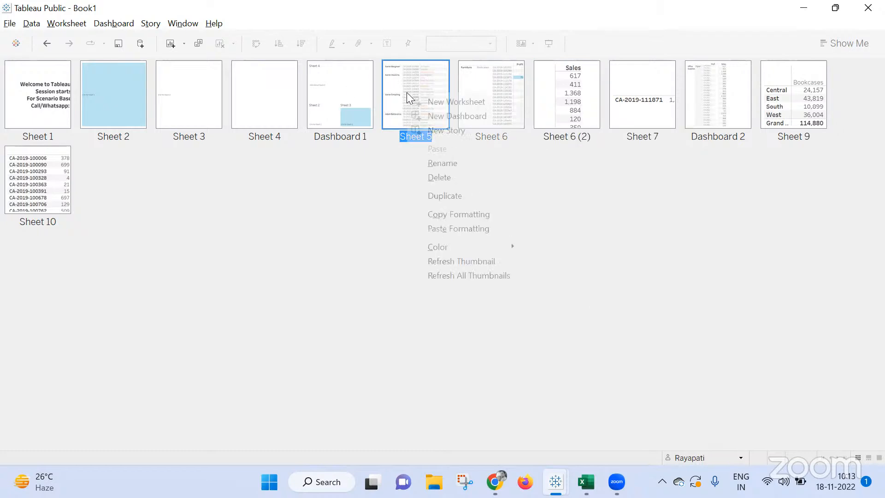
left_click(580, 154)
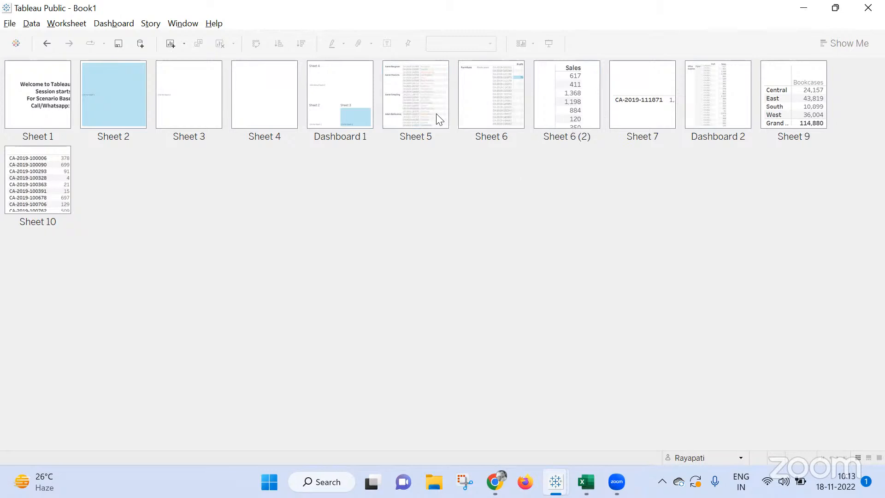
Check the formatting options available for Sheet 5 and Sheet 10 selected together in the thumbnail view.
left_click(413, 103)
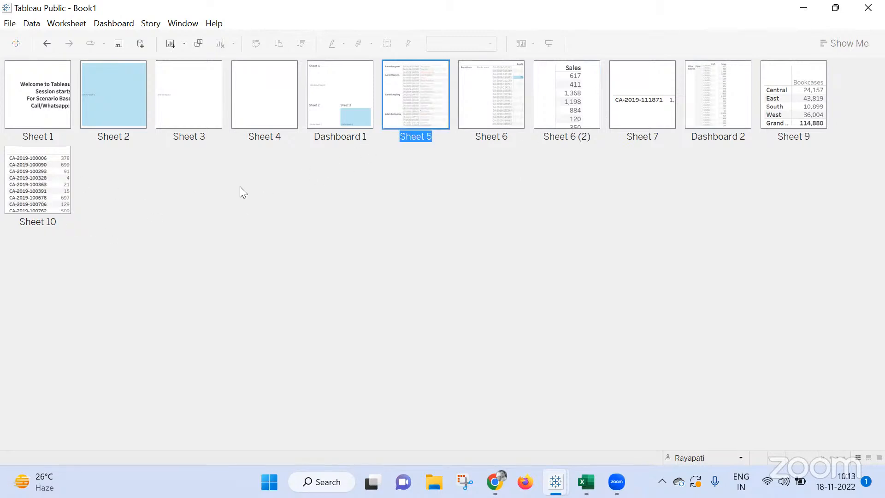
left_click(39, 203, "ctrl")
right_click(39, 203)
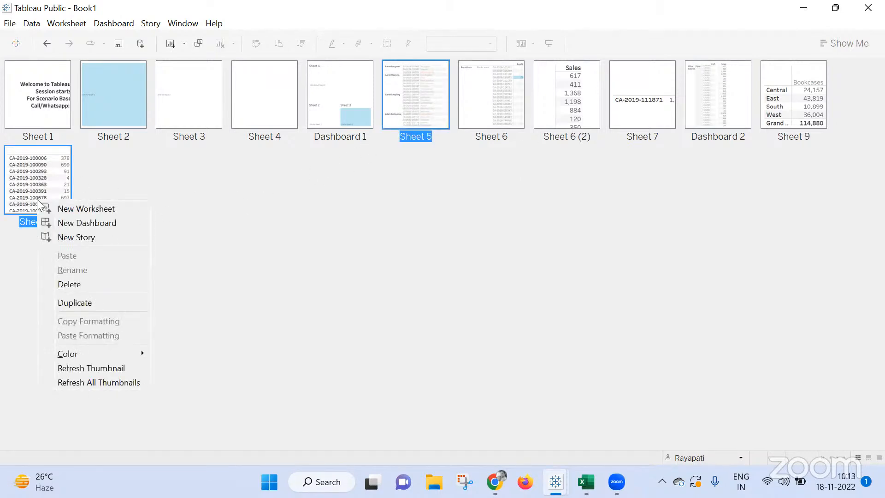
right_click(430, 92)
right_click(431, 92)
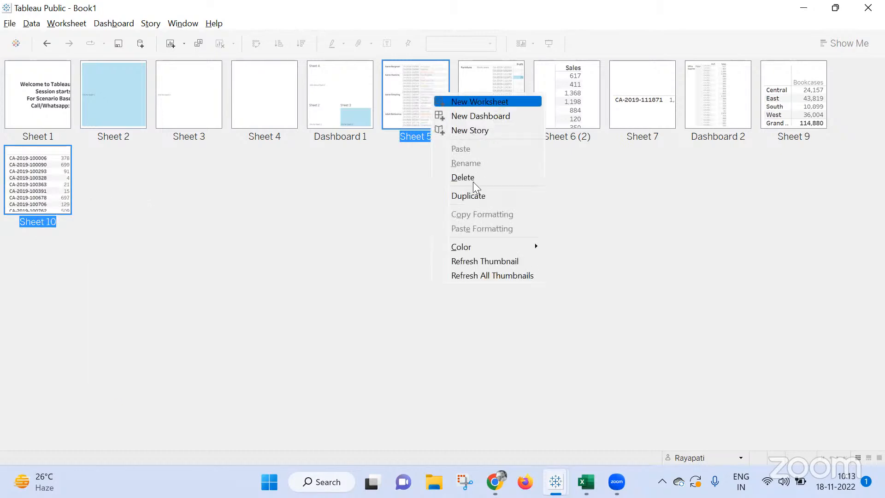
left_click(753, 169)
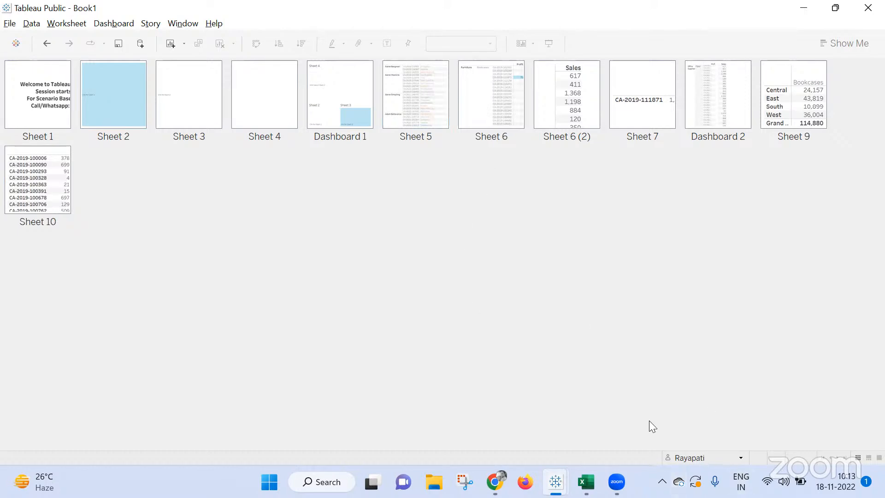
Return to the worksheet view of Sheet 6 and duplicate the sheet three times.
left_click(879, 457)
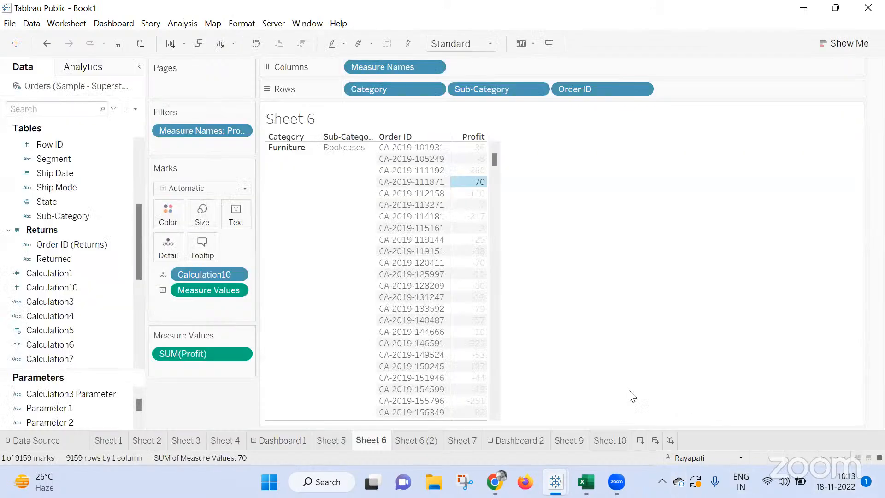
right_click(361, 444)
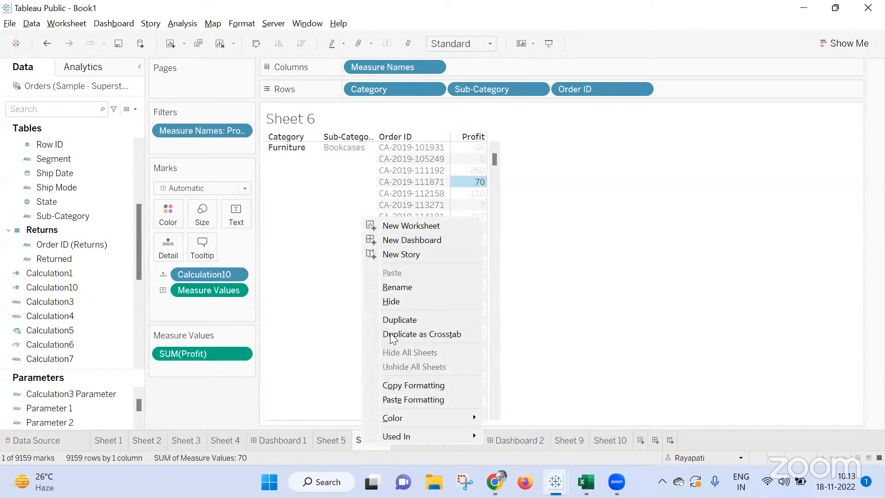
left_click(390, 318)
right_click(380, 440)
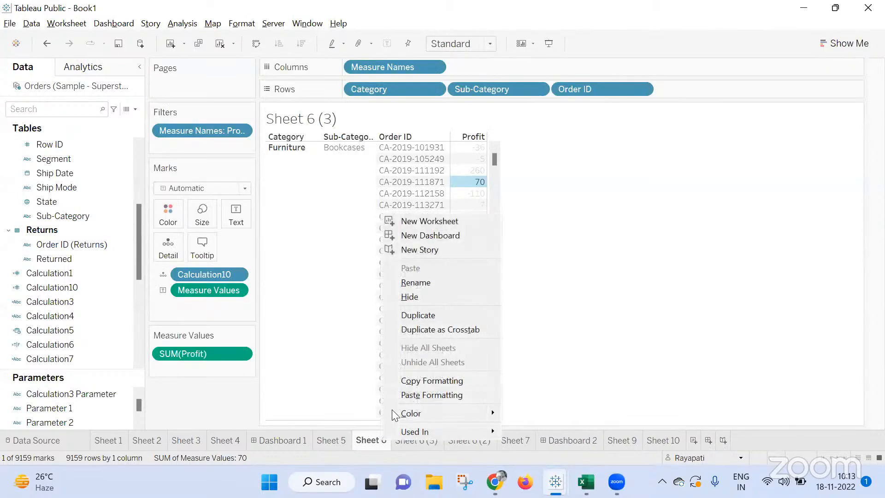
left_click(415, 311)
right_click(376, 435)
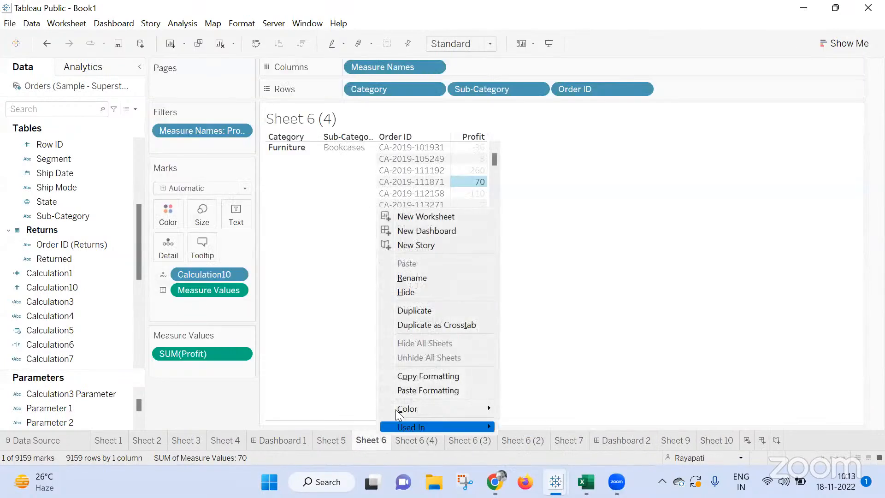
left_click(419, 312)
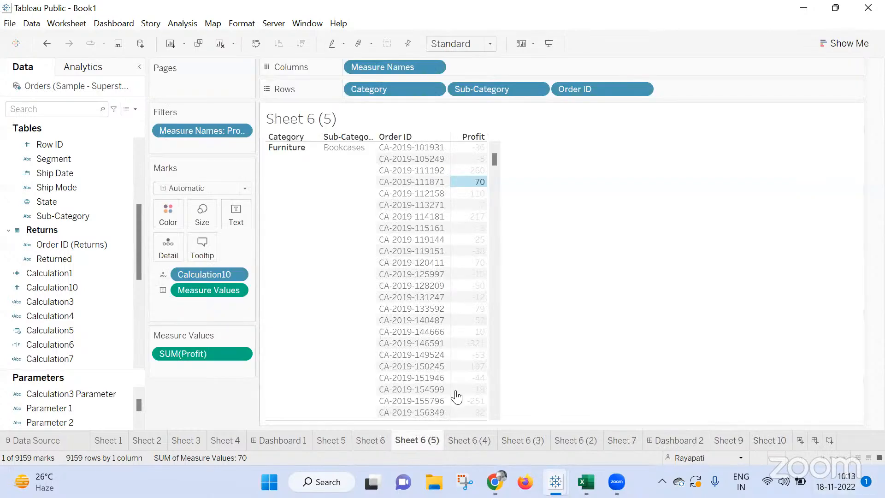
Set the default header font size of the Category field on the original Sheet 6 to 12.
left_click(377, 435)
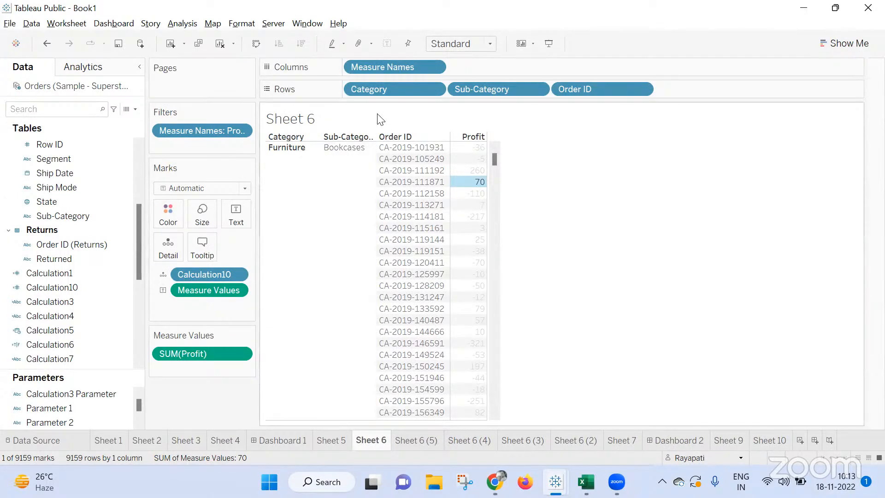
right_click(371, 88)
left_click(412, 176)
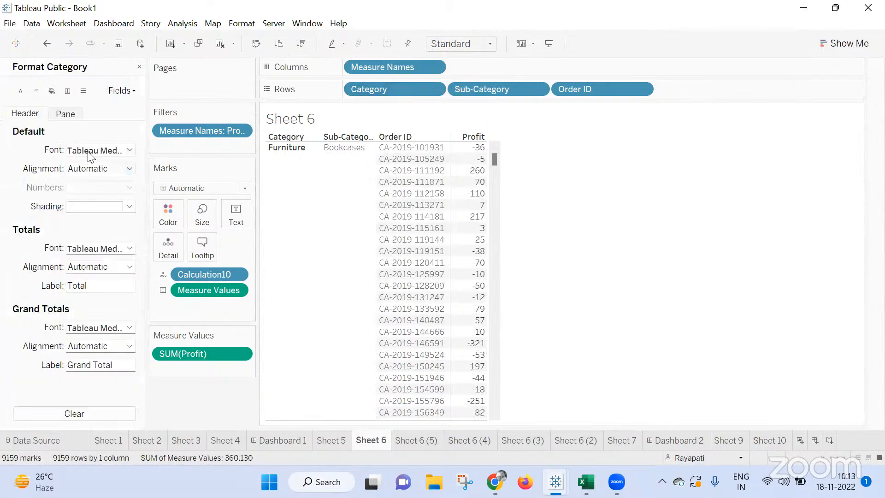
left_click(104, 150)
left_click(95, 186)
left_click(83, 234)
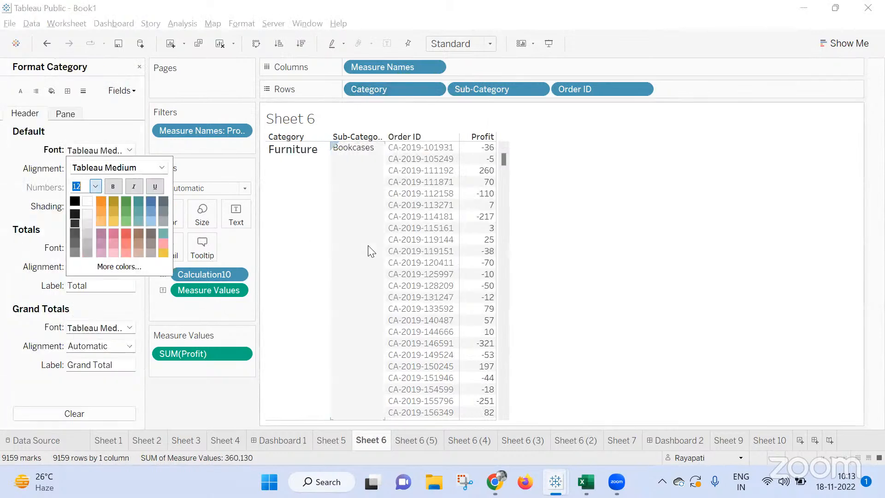
left_click(218, 412)
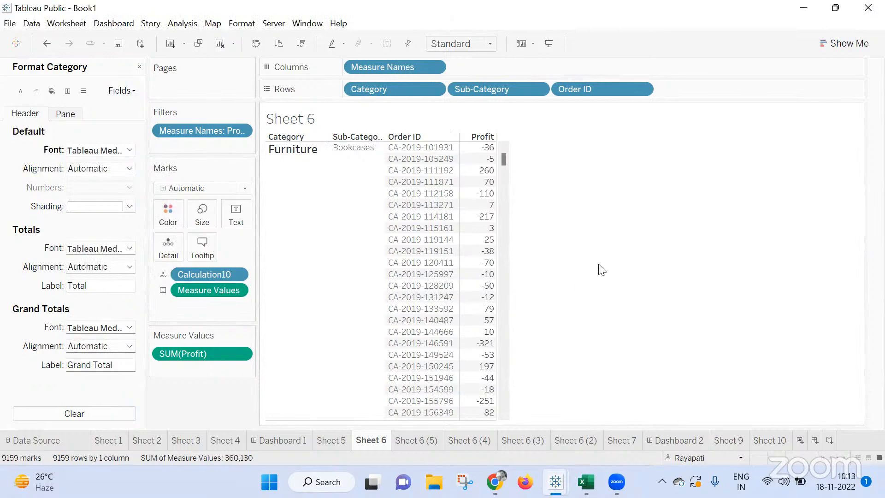
Copy the formatting of Sheet 6 and try to paste it onto its three new duplicates selected together as thumbnails.
right_click(355, 441)
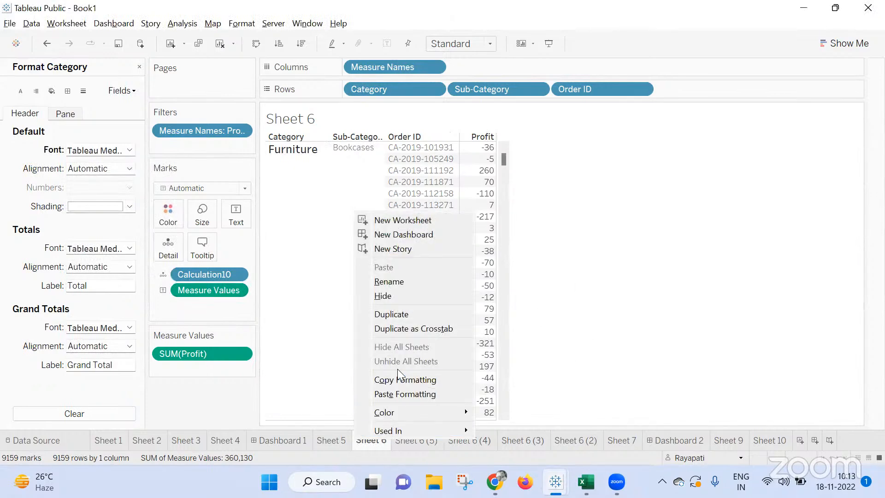
left_click(405, 376)
left_click(858, 458)
left_click(571, 133)
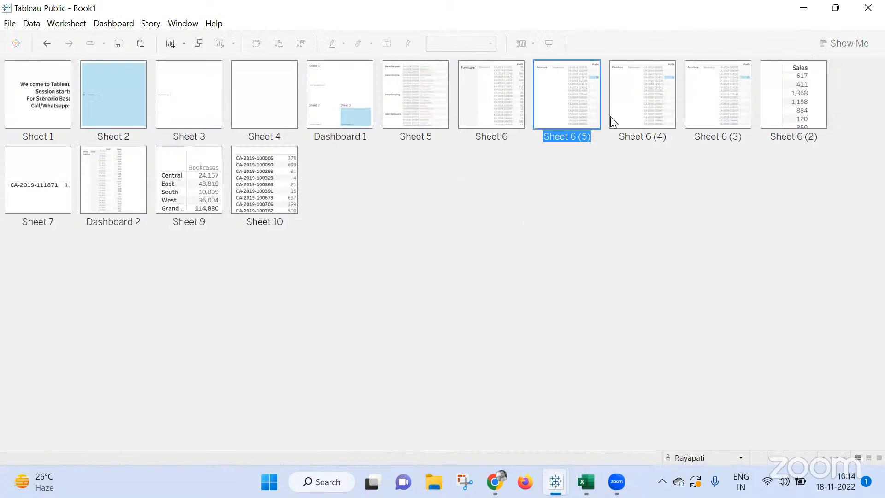
left_click(646, 121, "ctrl")
left_click(696, 119, "ctrl")
right_click(697, 119)
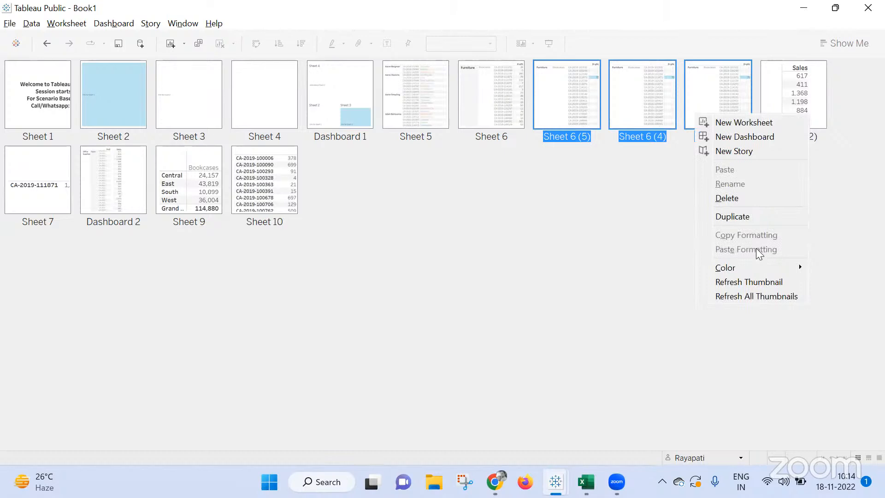
Compare the formatting options for Sheet 6 (5) alone with those for Sheet 6 (5), Sheet 6 (4) and Sheet 6 (3) selected together.
right_click(573, 86)
left_click(564, 132)
right_click(568, 113)
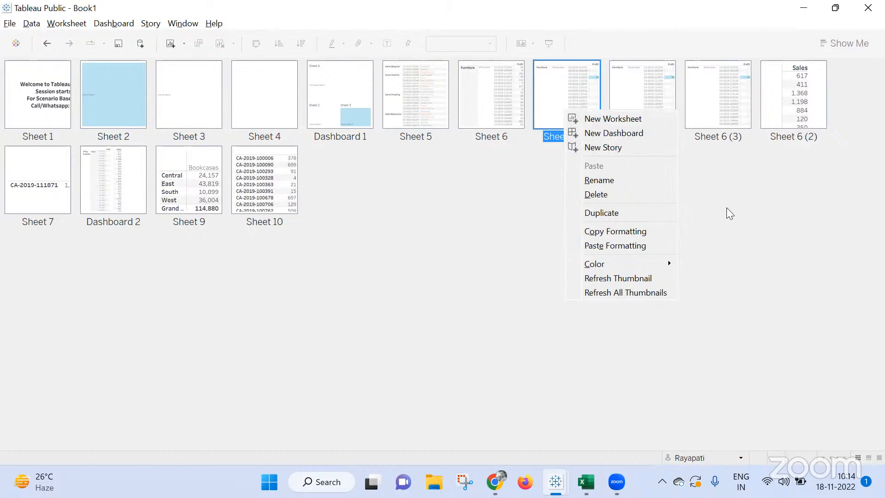
left_click(644, 90)
left_click(644, 92, "ctrl")
left_click(732, 96, "ctrl")
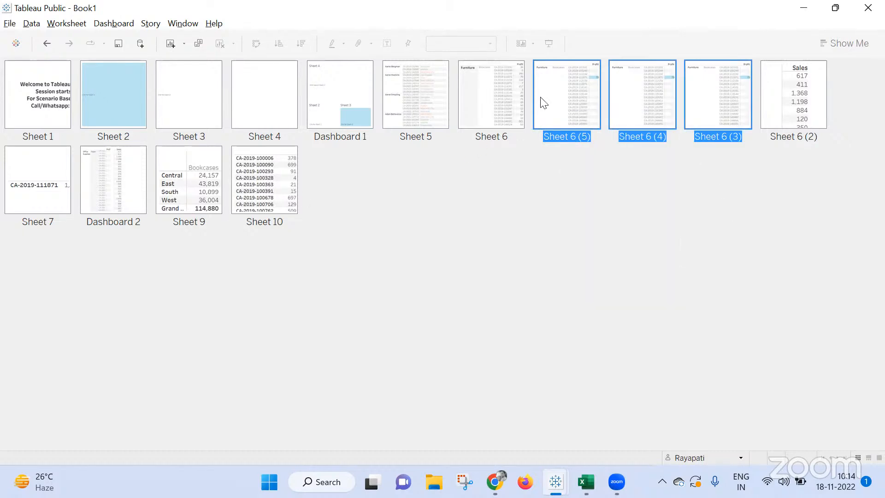
right_click(556, 90)
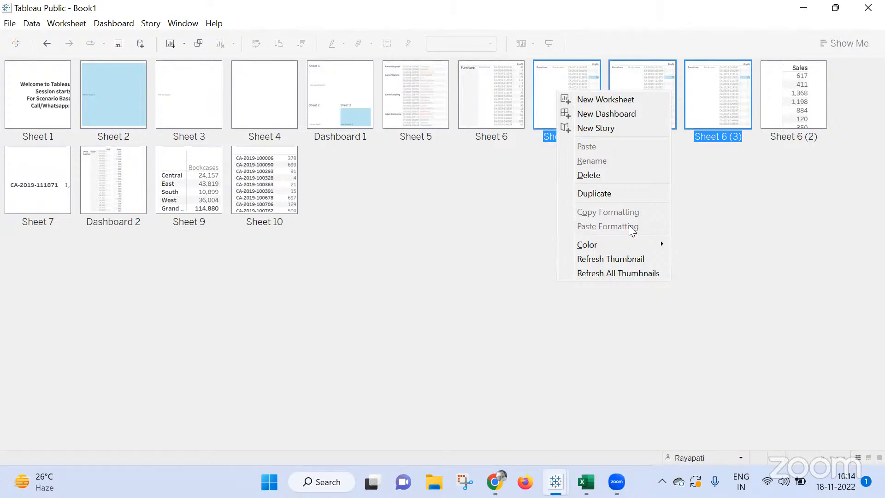
left_click(721, 231)
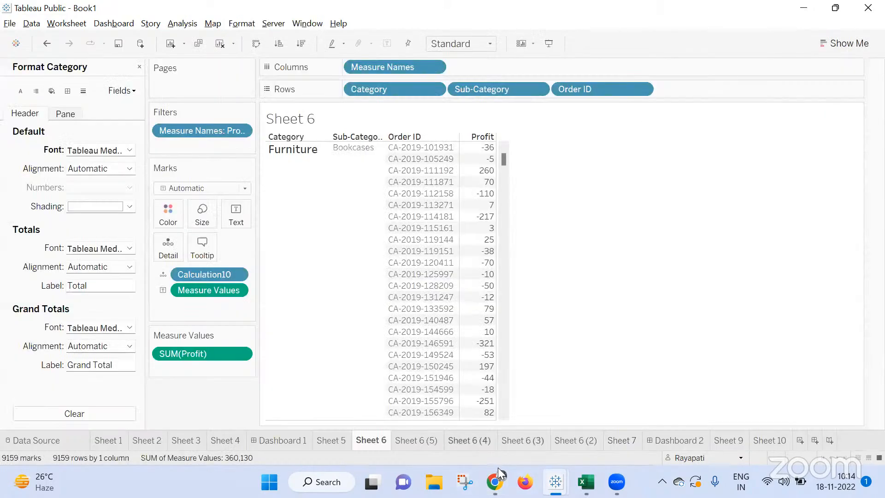
Switch to the Google Meet window to check the call, and return to the Sheet 6 worksheet in Tableau Public.
mouse_move(498, 468)
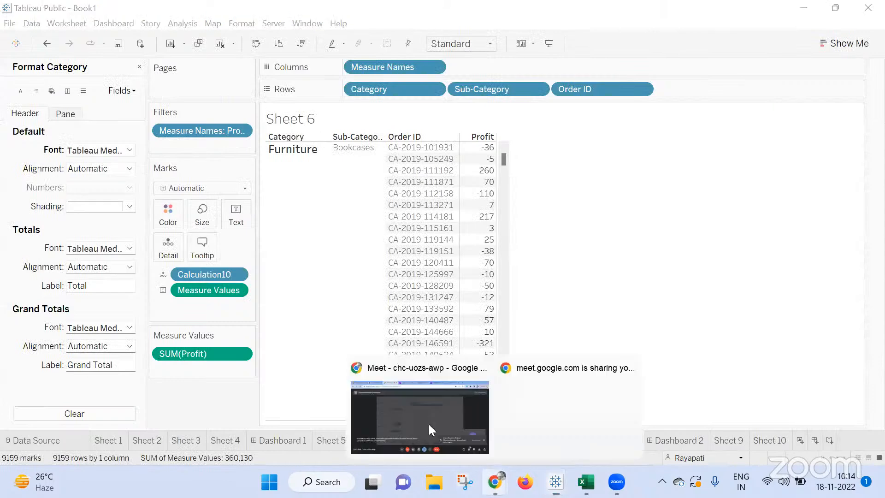
left_click(413, 407)
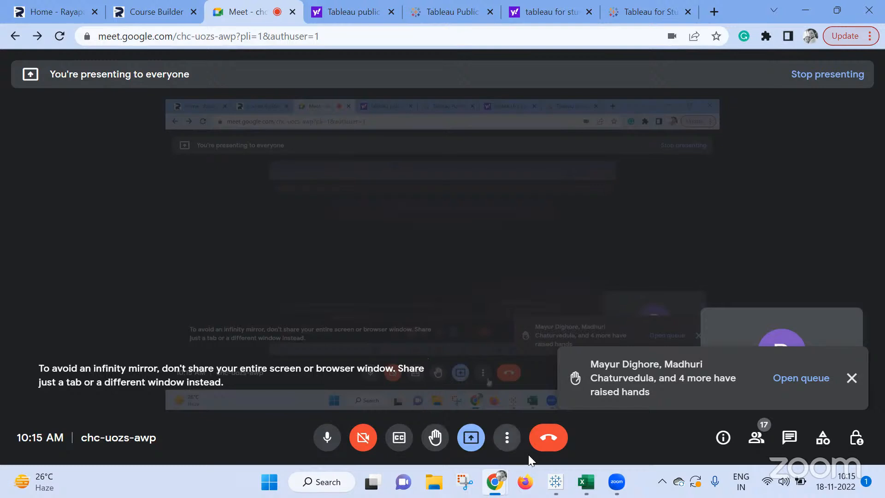
mouse_move(555, 482)
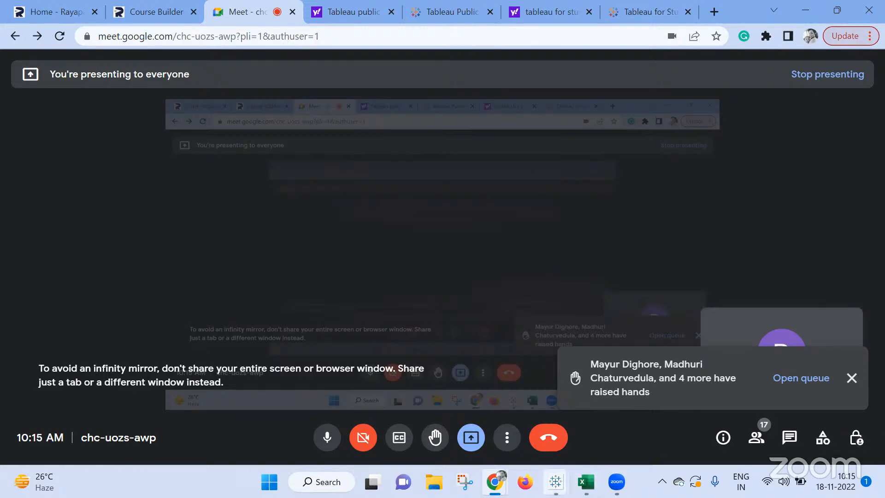
left_click(646, 408)
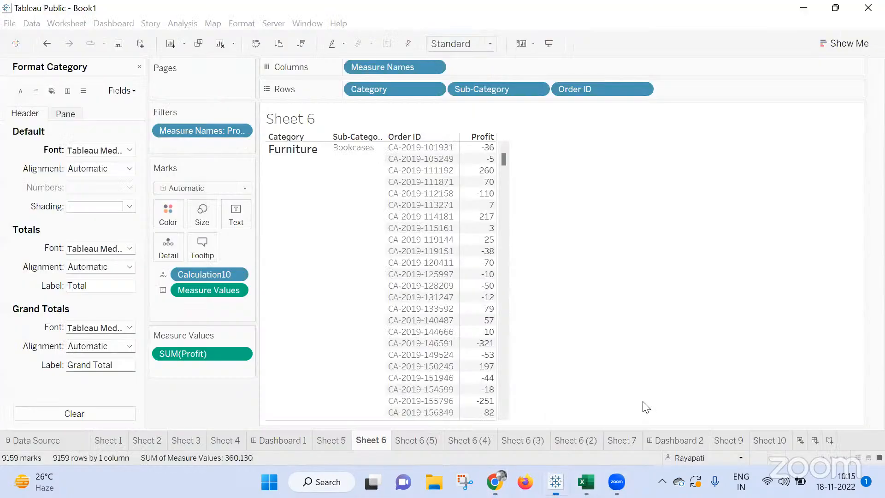
Draft a calculated field with the formula [Order Date] < TODAY() and close the editor without saving it.
left_click(139, 67)
left_click(182, 23)
left_click(222, 235)
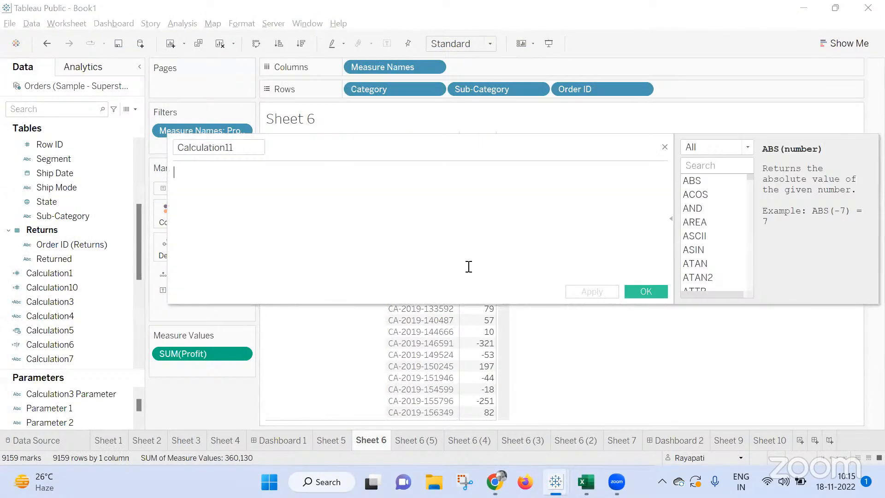
type("Ord")
key("Return")
type("< Tod")
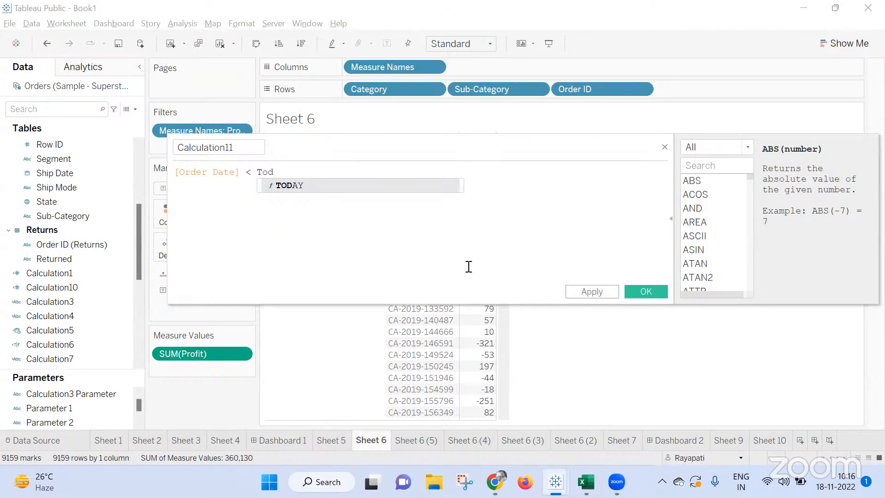
key("Return")
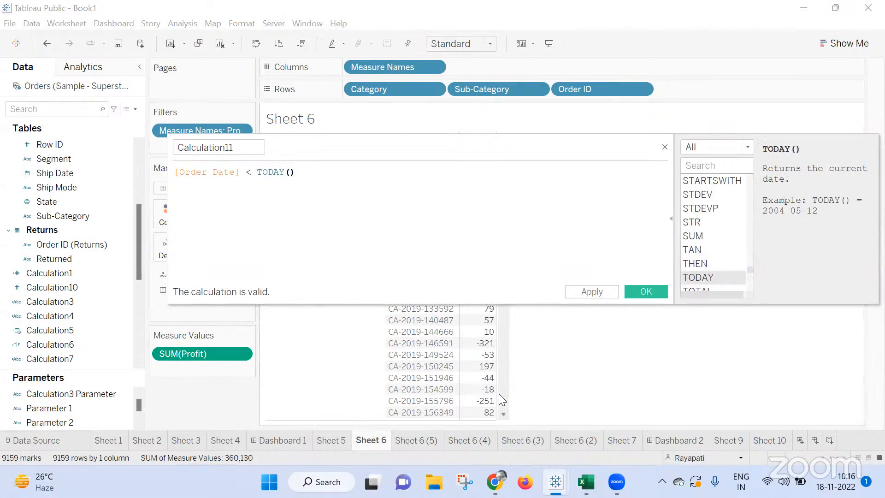
mouse_move(495, 404)
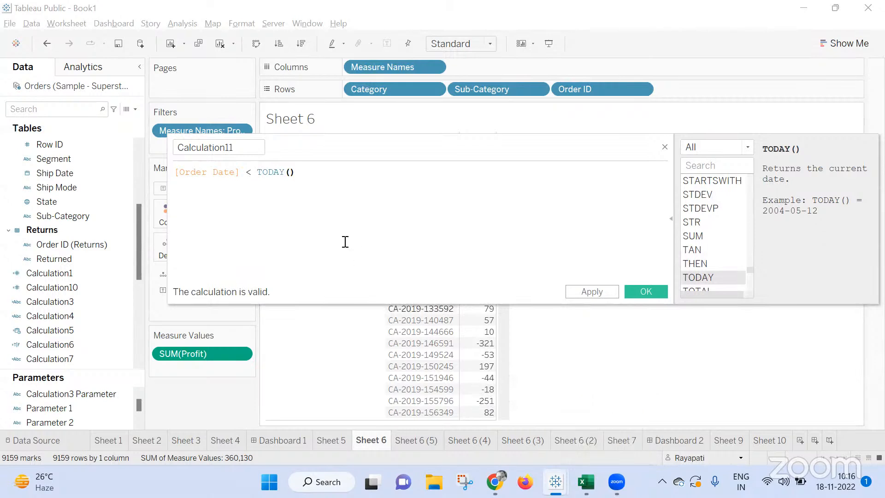
left_click_drag(318, 186, 65, 109)
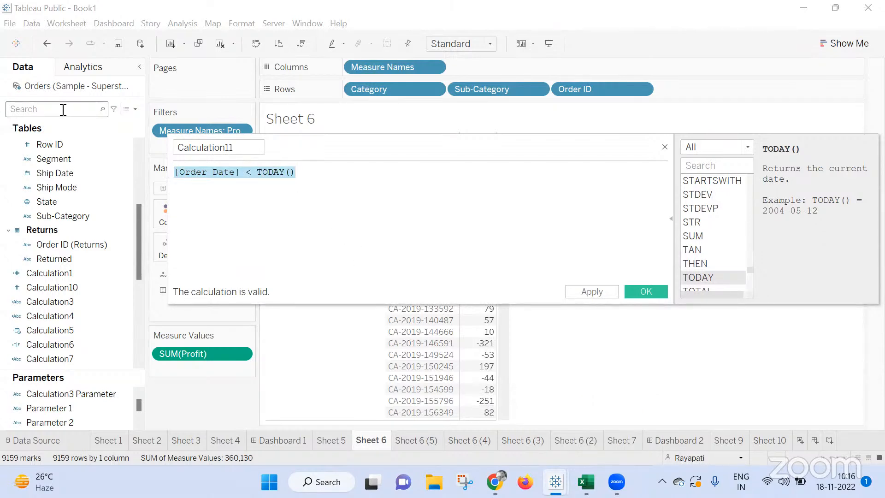
left_click(256, 174)
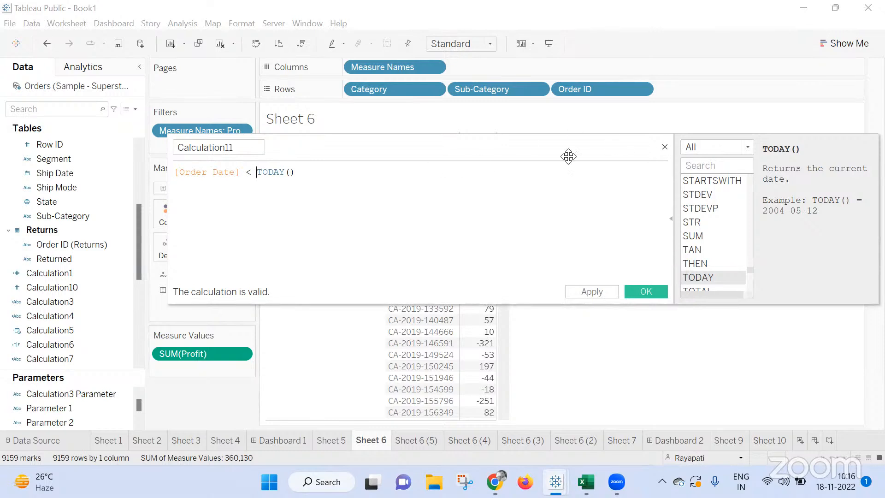
left_click(665, 147)
Add an ad hoc TODAY() calculation to the Rows shelf of Sheet 6 after Order ID.
double_click(677, 92)
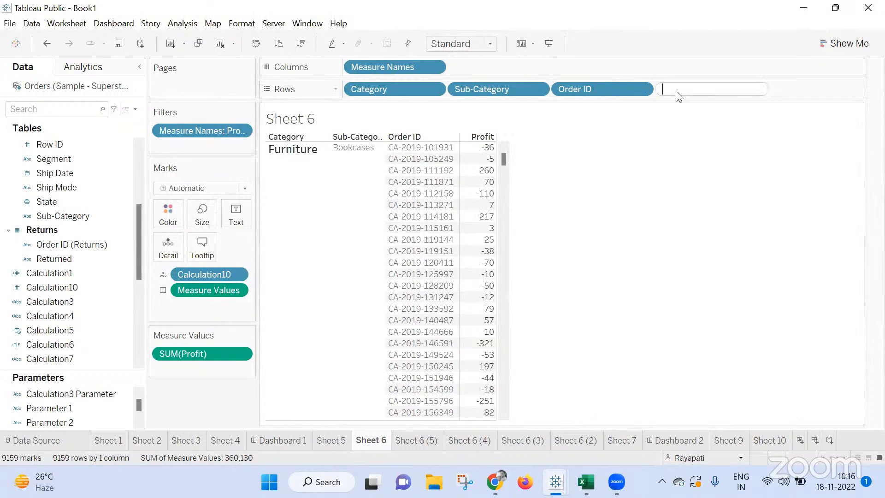
type("today")
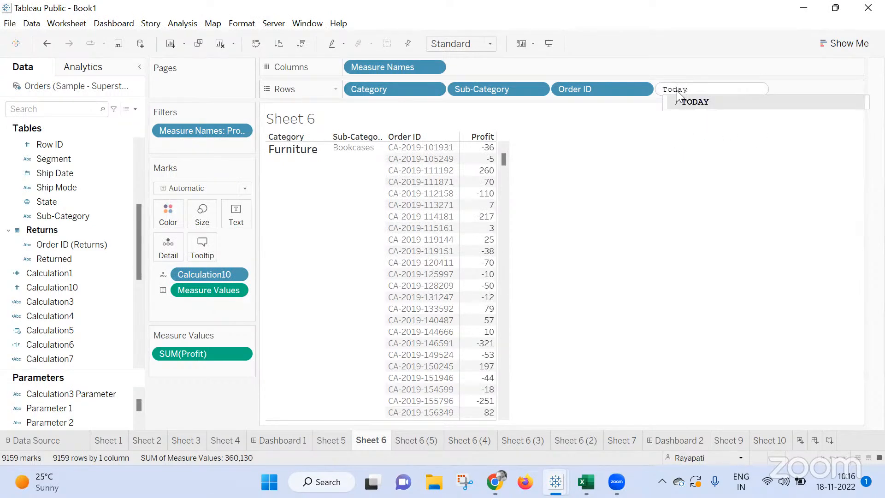
key("Return")
key("Return")
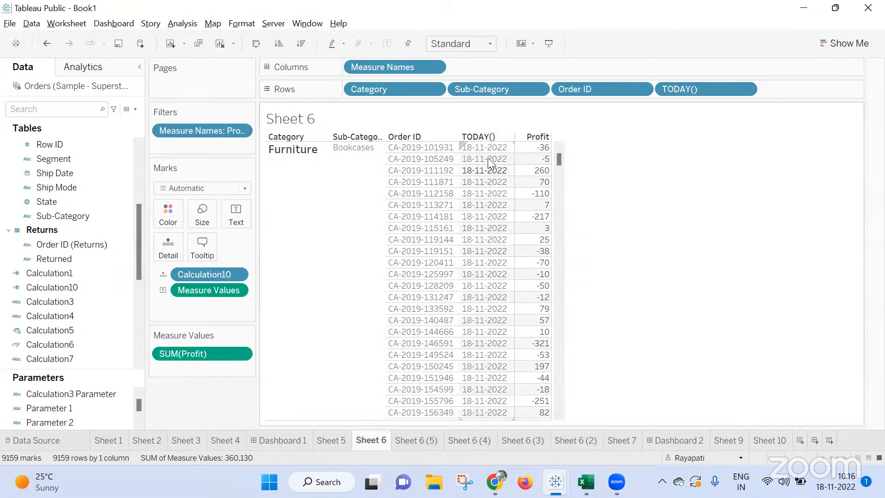
Change the date calculation on the Rows shelf to TODAY()-1.
double_click(709, 88)
type("-1")
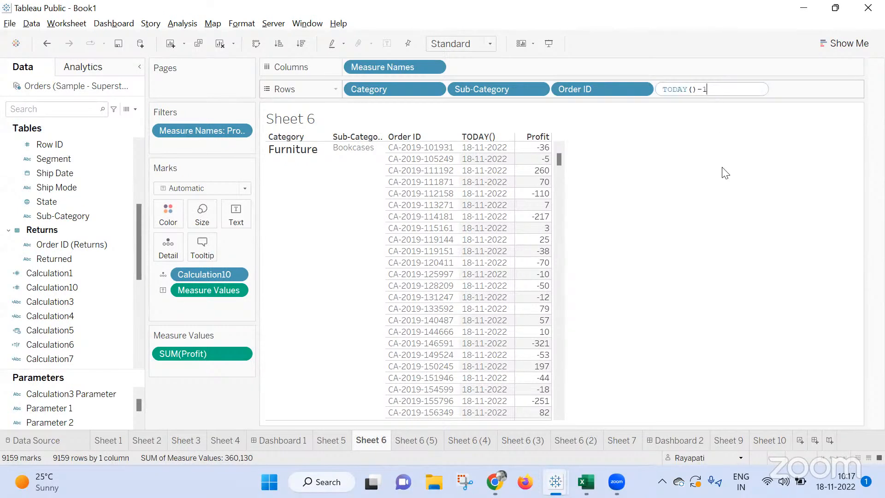
key("Return")
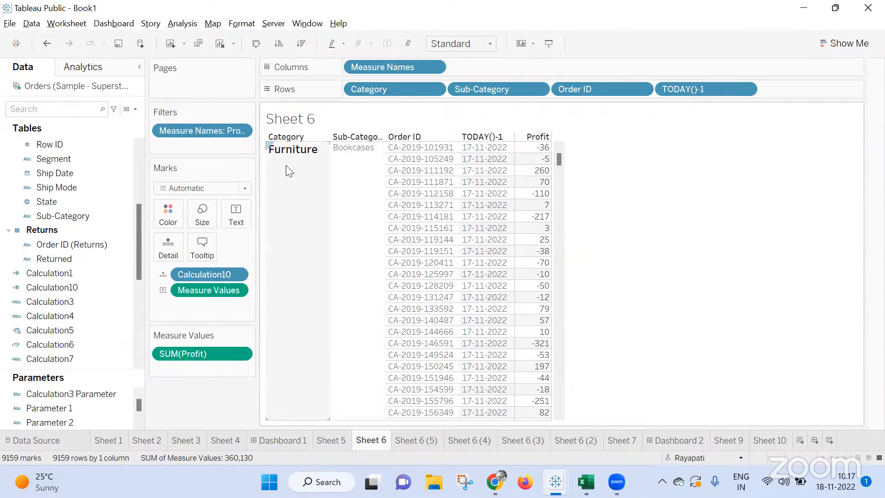
View the underlying data of the Orders data source and close the data window.
left_click(128, 111)
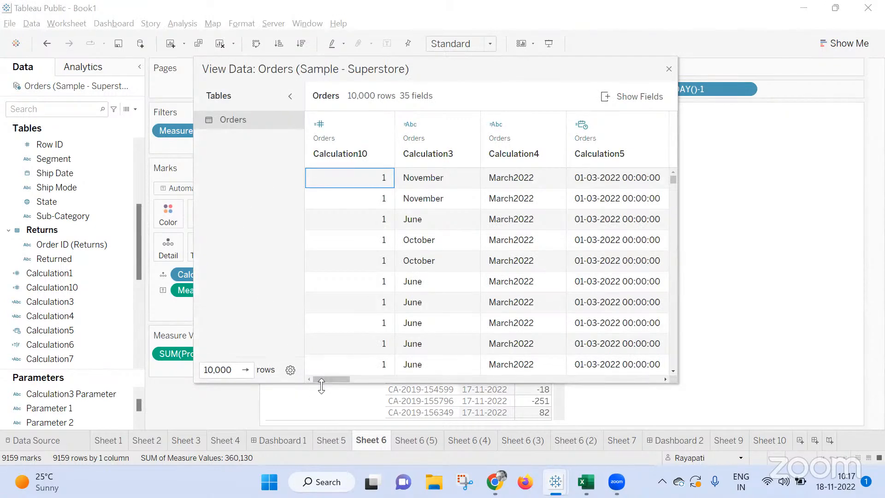
left_click_drag(326, 379, 331, 366)
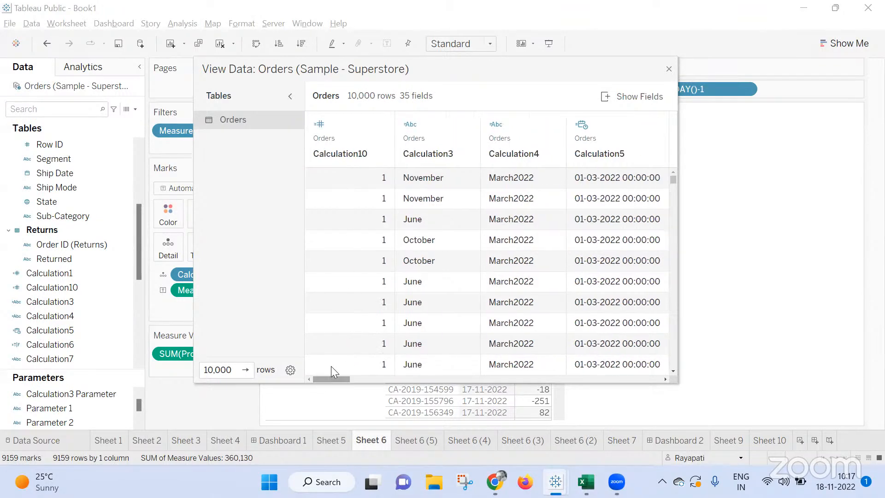
left_click(669, 69)
Create a calculated field with the formula [Order Date] < TODAY() and save it.
left_click(182, 24)
left_click(350, 287)
left_click(434, 282)
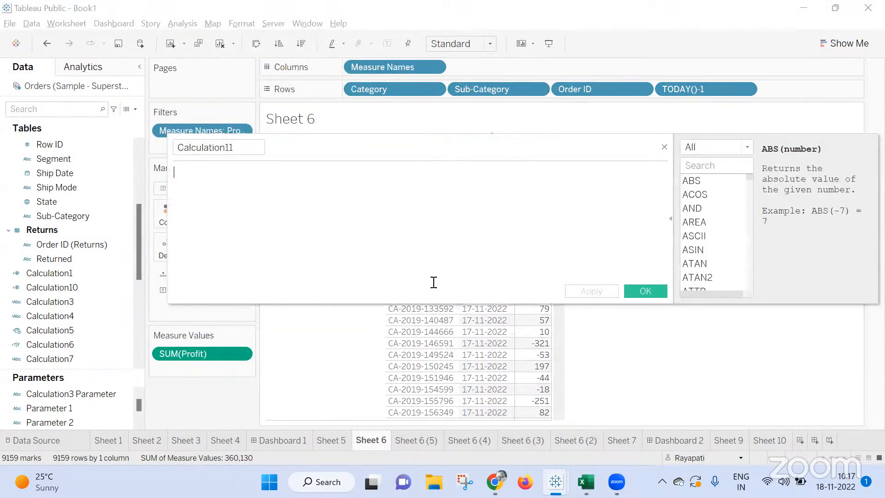
type("Ord")
key("Return")
type("< TO")
key("Return")
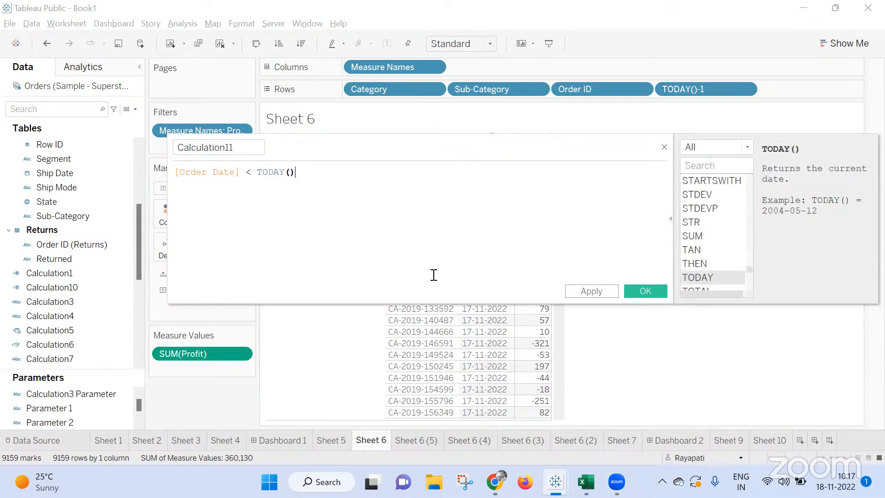
left_click(645, 291)
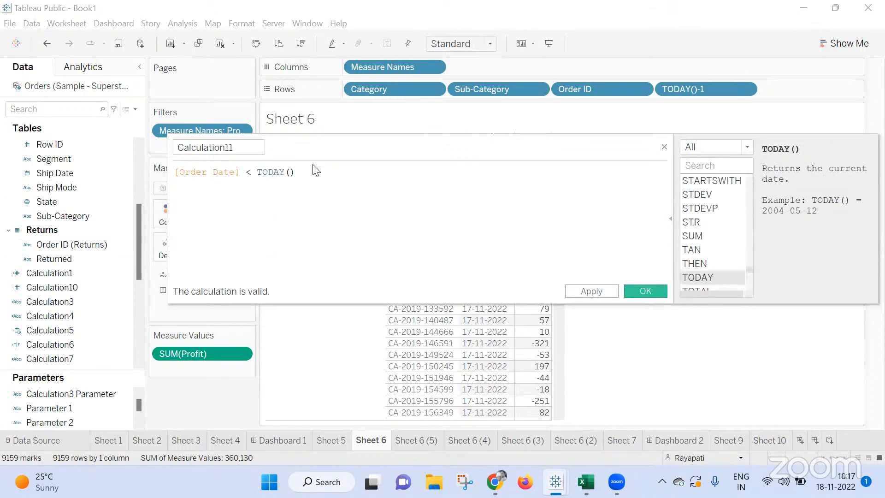
Add a data source filter to the Orders data source that keeps only True values of Calculation11.
right_click(89, 90)
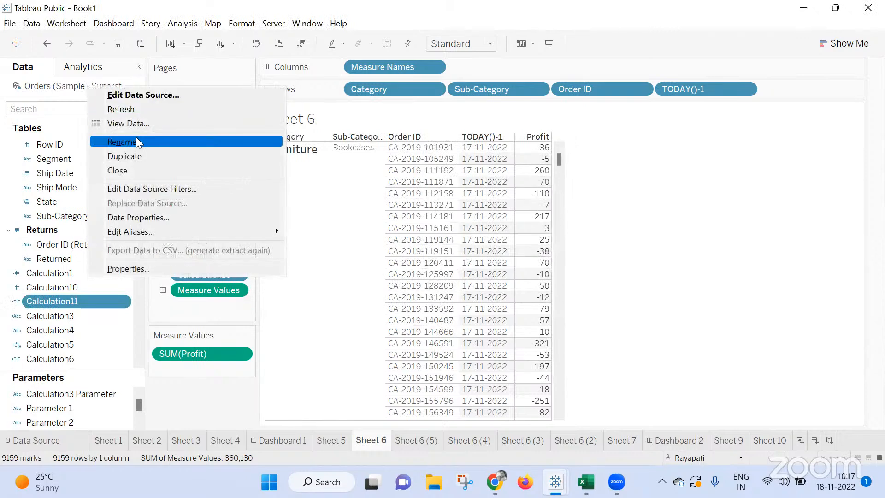
left_click(139, 188)
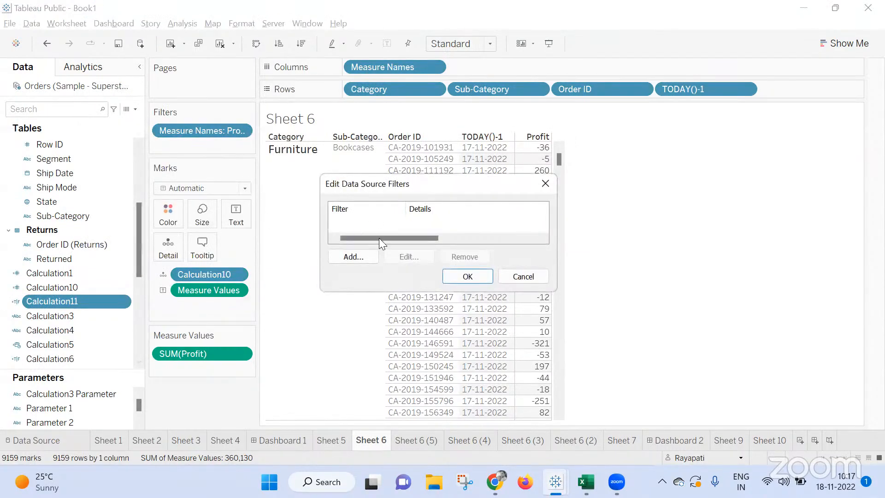
left_click(354, 256)
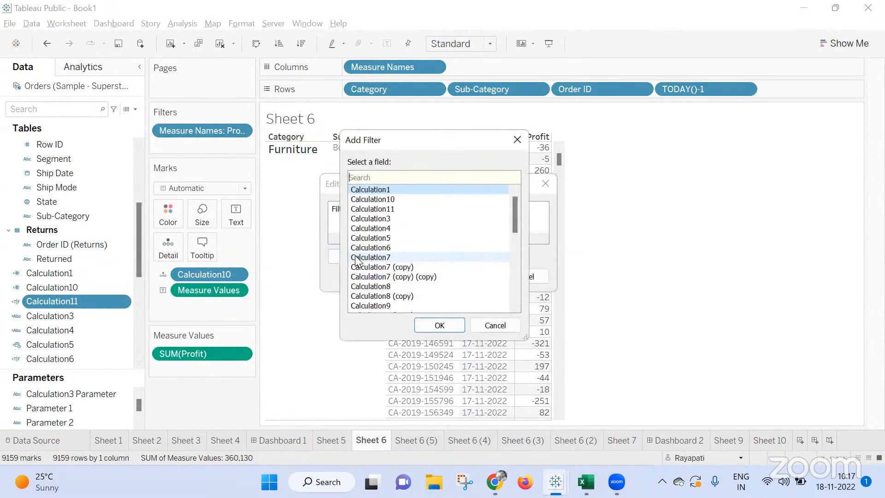
double_click(405, 209)
left_click(328, 155)
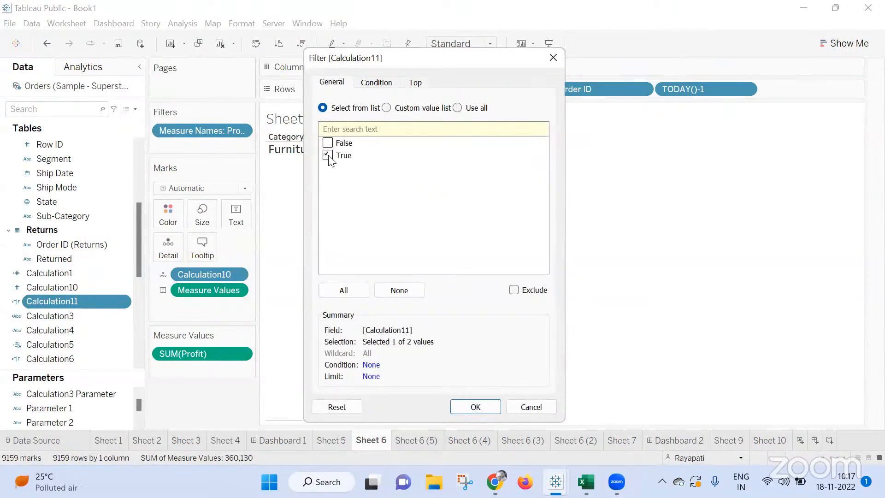
left_click(475, 407)
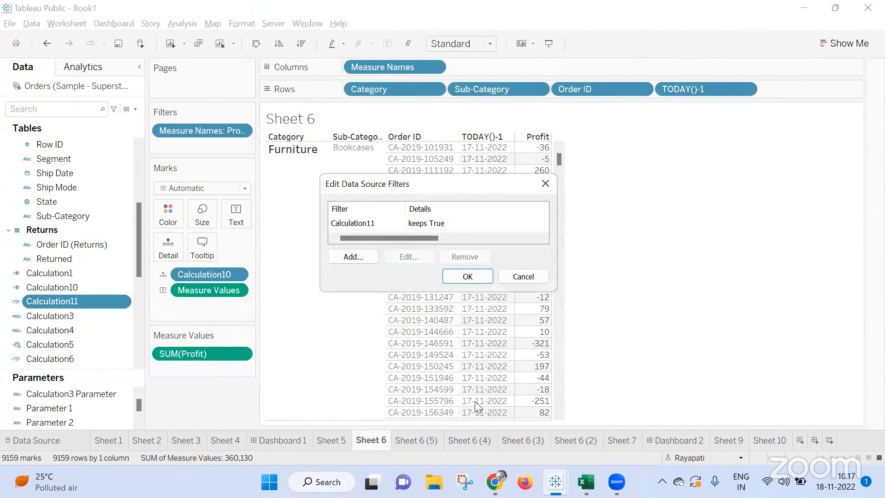
left_click(475, 273)
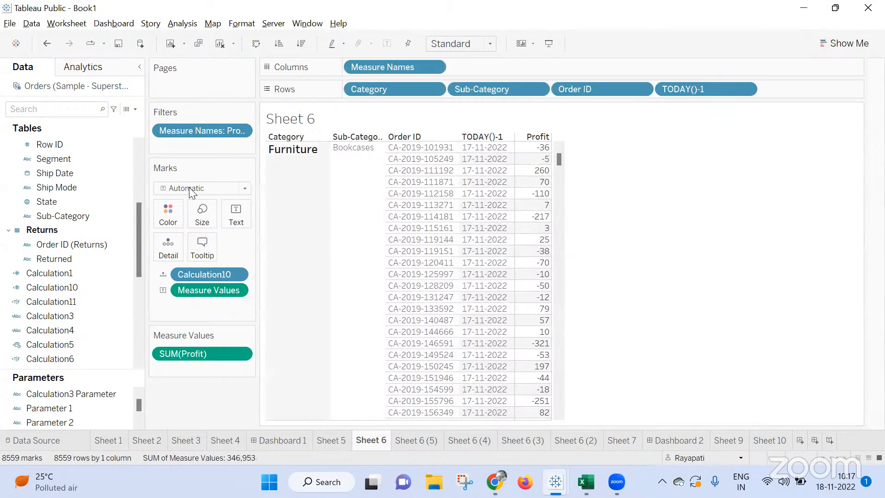
Review the filtered Orders data across to its Sales column and close the data window.
left_click(125, 111)
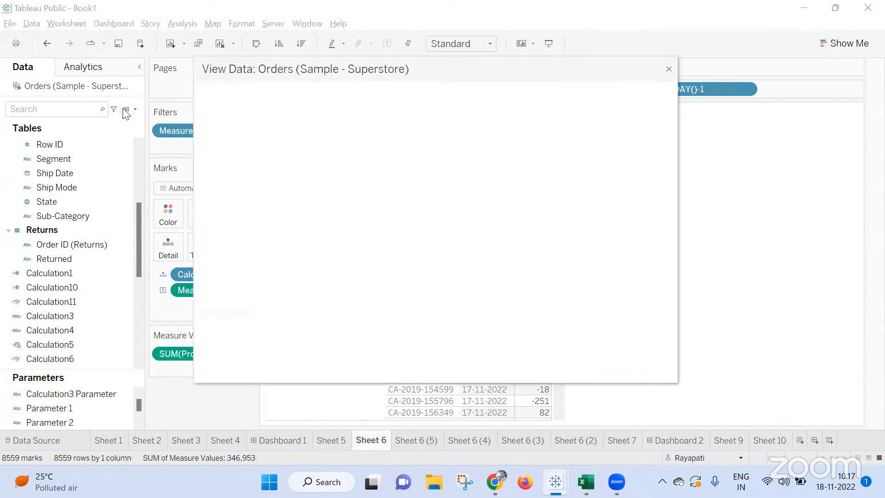
left_click_drag(325, 378, 641, 370)
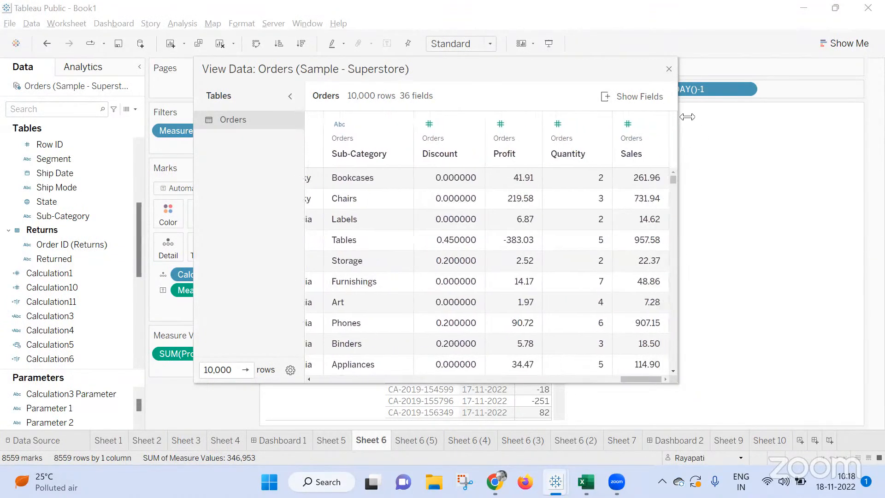
left_click(669, 70)
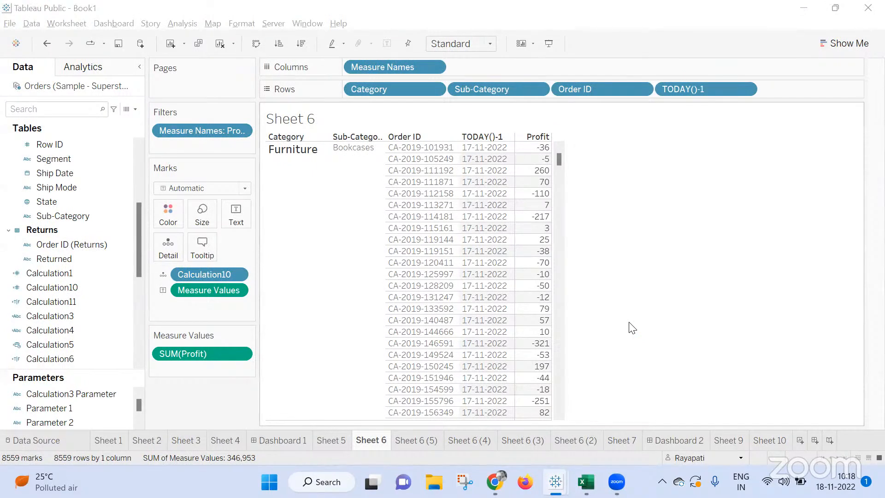
Check the call in the Google Meet window and return to Sheet 6 in Tableau Public.
mouse_move(494, 482)
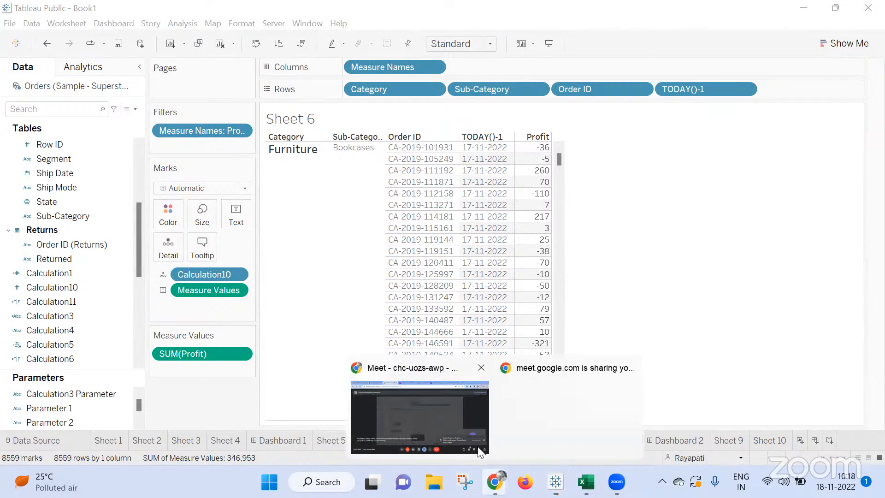
left_click(410, 397)
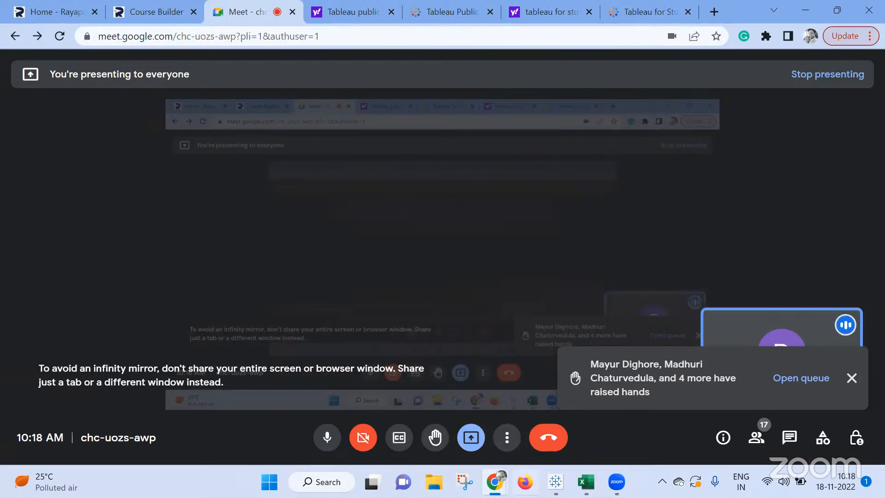
left_click(525, 482)
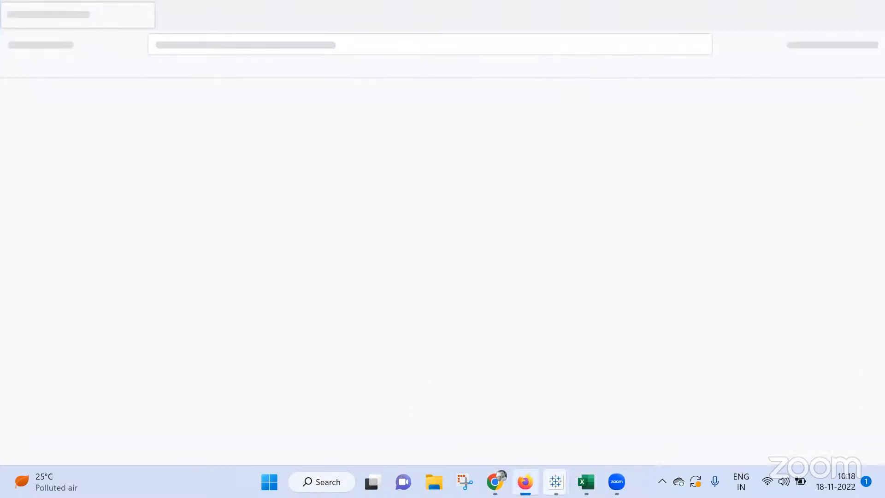
left_click(867, 7)
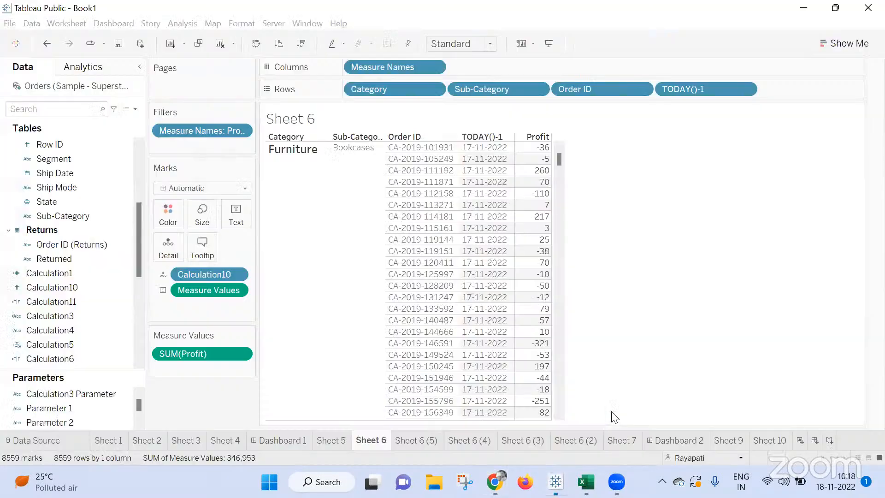
left_click(611, 419)
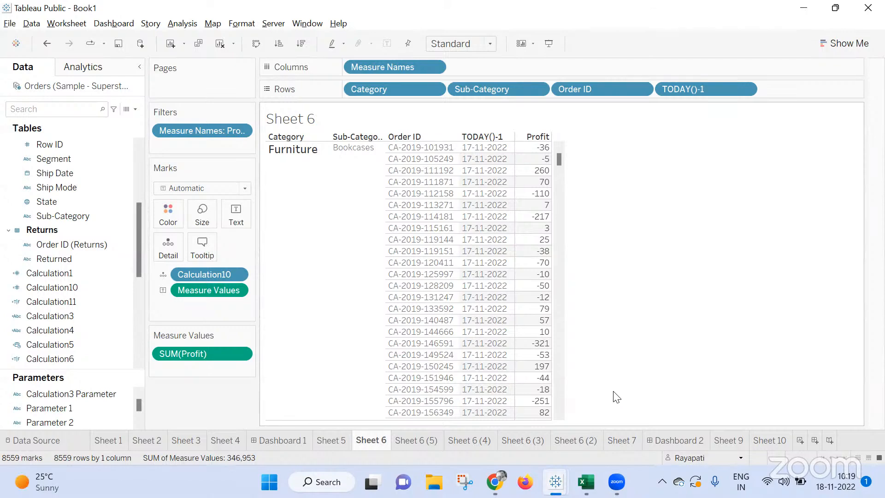
left_click(495, 481)
left_click(383, 426)
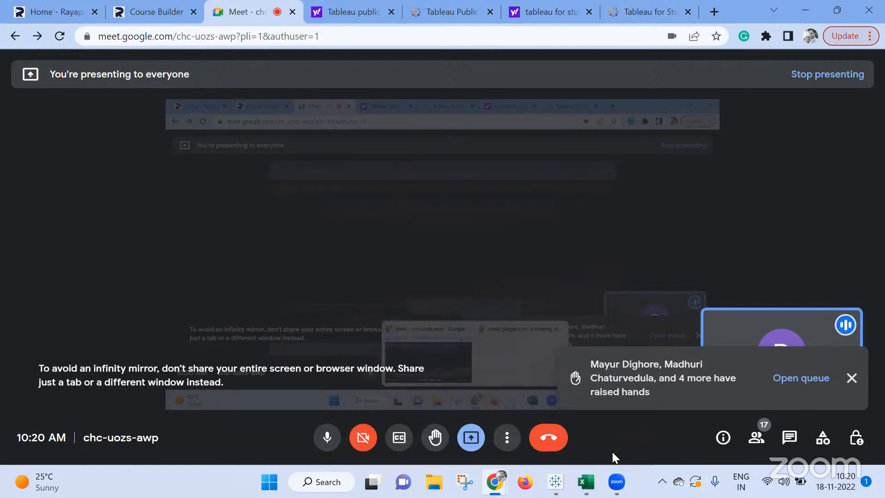
mouse_move(556, 482)
left_click(583, 410)
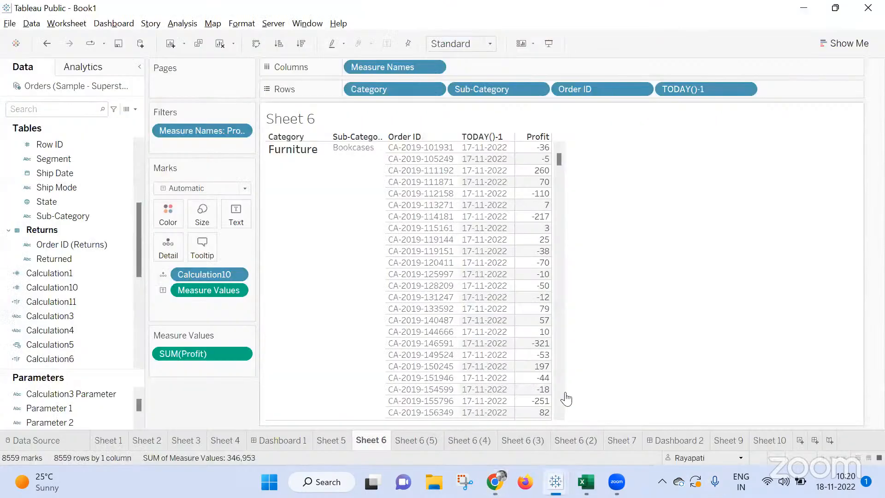
Add a new worksheet and create a calculated field with the formula TODAY(), applying it with the editor kept open.
left_click(182, 23)
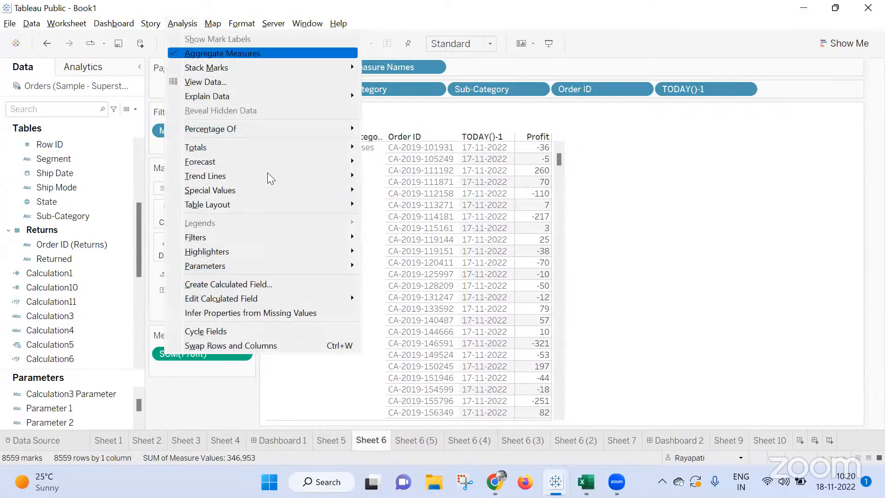
left_click(278, 285)
left_click(486, 242)
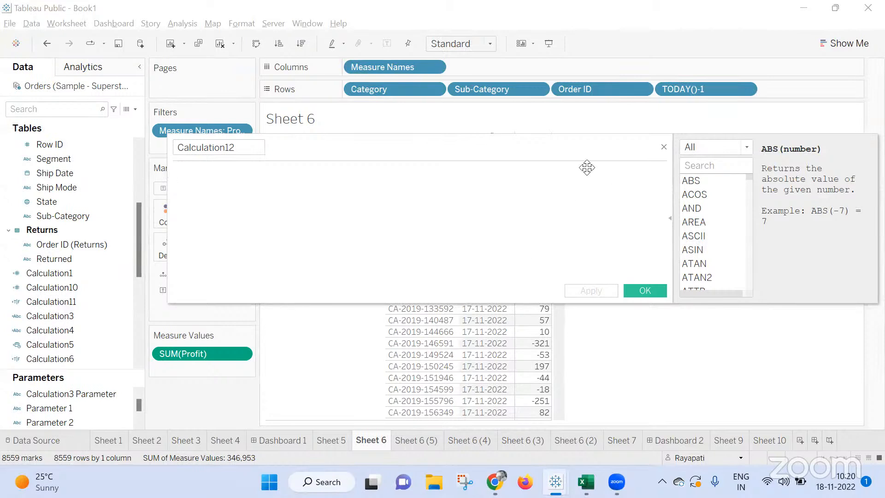
left_click(799, 440)
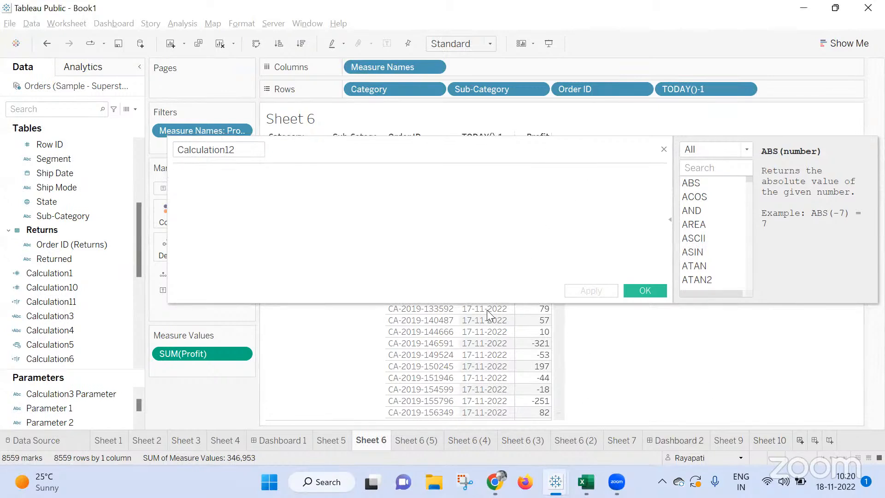
type("to")
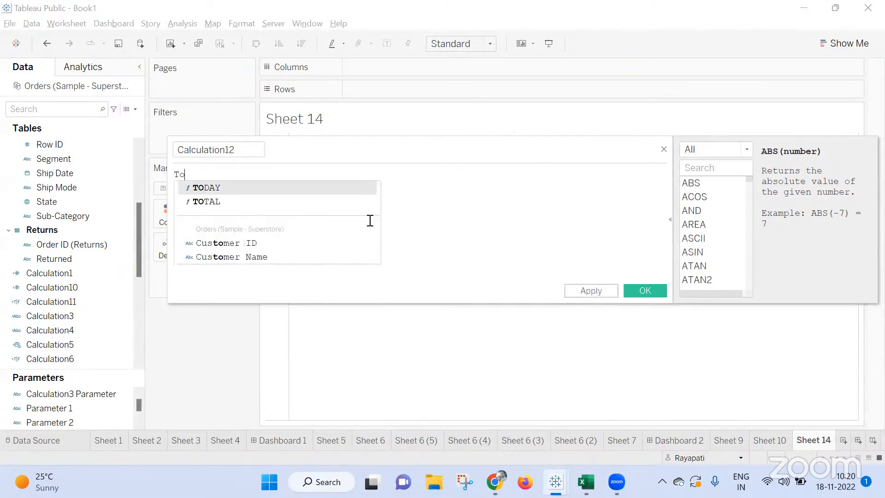
key("Return")
left_click(591, 291)
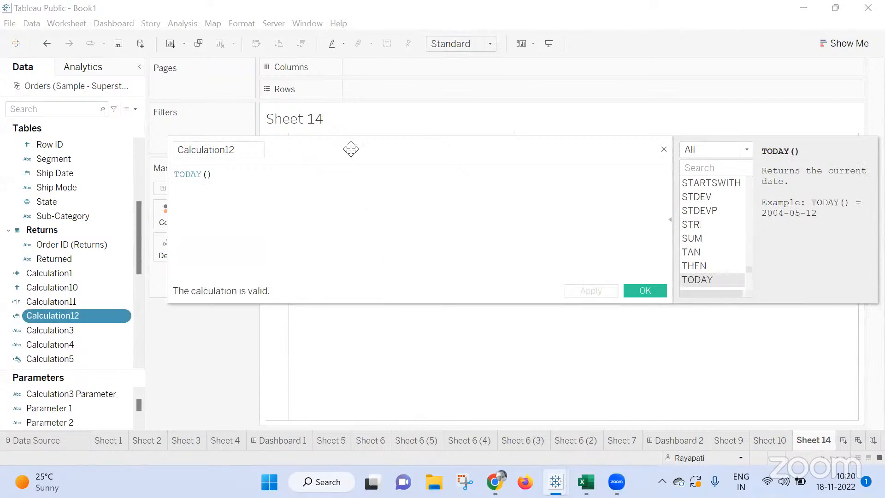
Place Calculation12 on the Rows shelf of Sheet 14 as a discrete exact date.
left_click_drag(350, 148, 467, 185)
left_click_drag(21, 320, 368, 90)
right_click(372, 89)
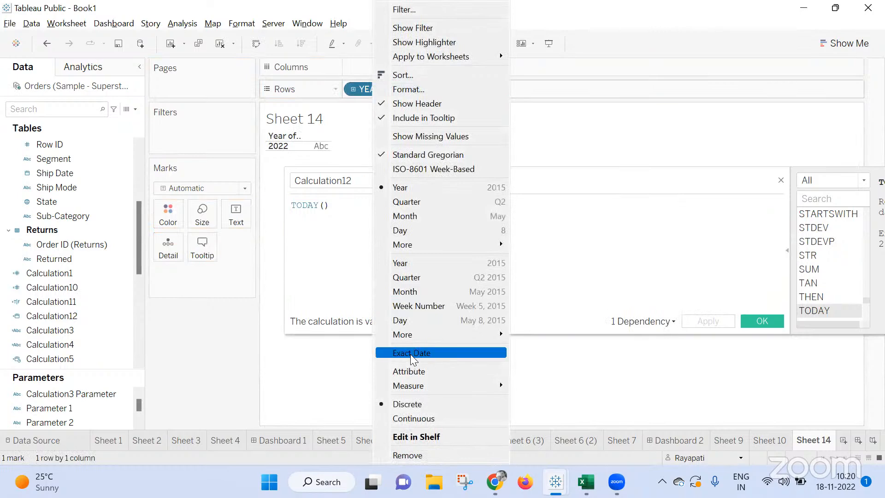
left_click(461, 353)
right_click(409, 92)
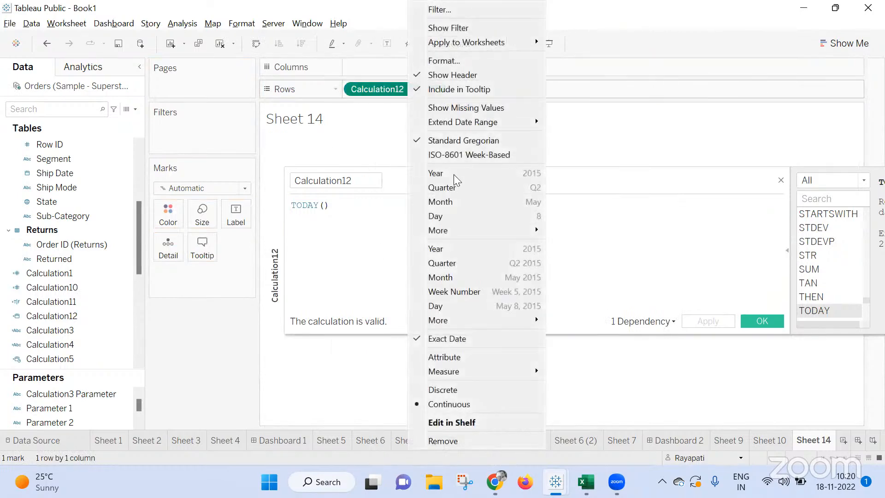
left_click(475, 391)
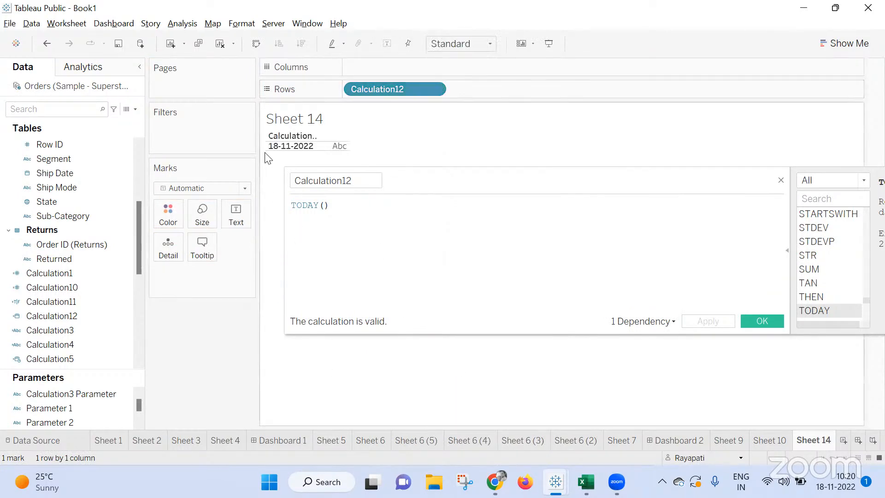
Insert the DATETRUNC function in front of TODAY() in the Calculation12 formula.
left_click(290, 209)
type("b")
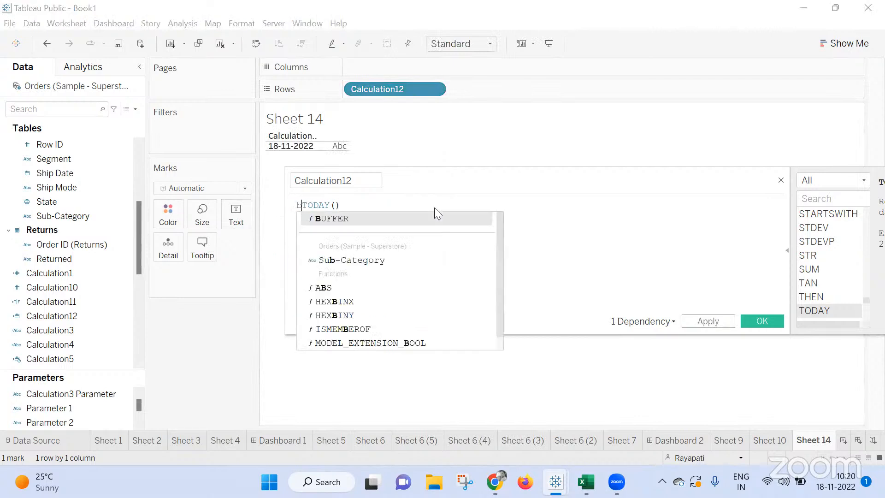
key("Left")
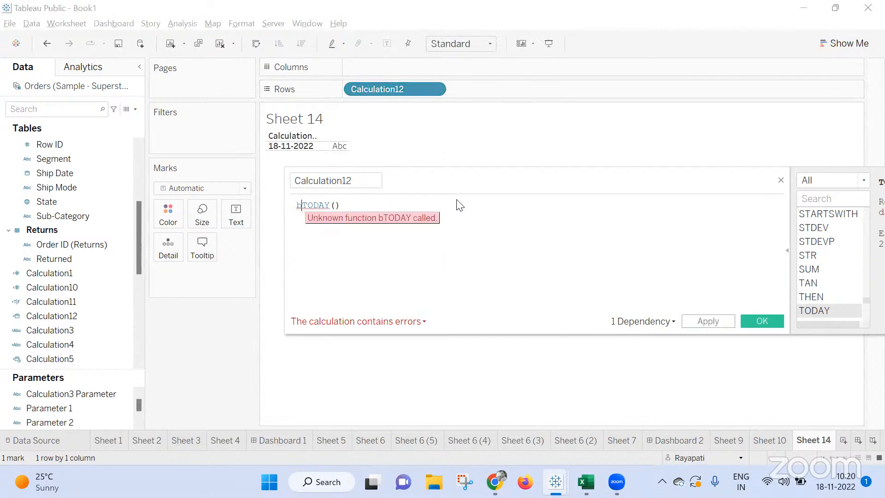
key("Delete")
type("Date")
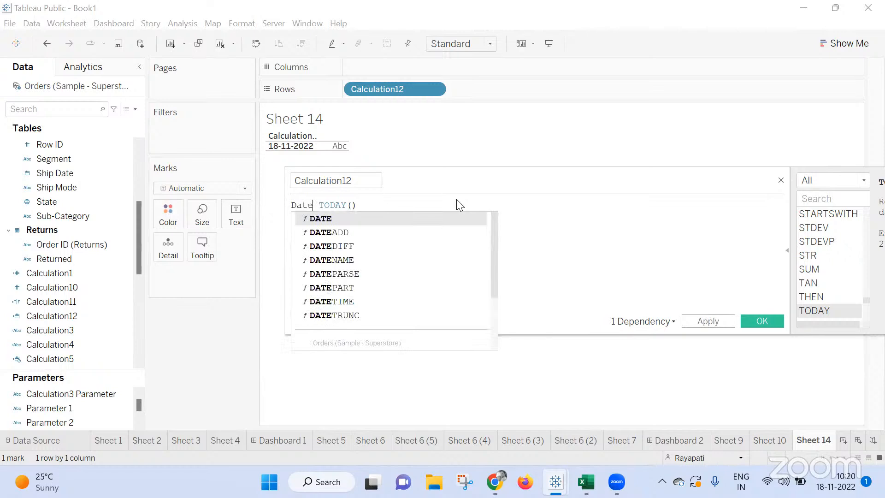
key("Down")
key("Down")
key("Down")
key("Down")
key("Down")
key("Down")
key("Down")
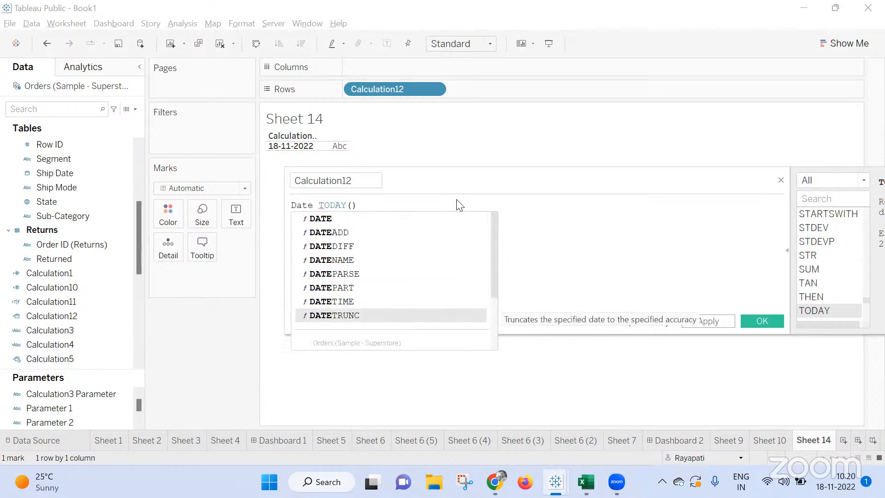
key("Return")
Complete the formula as DATETRUNC('month', TODAY()), apply it and close the calculation editor.
key("BackSpace")
type("'month")
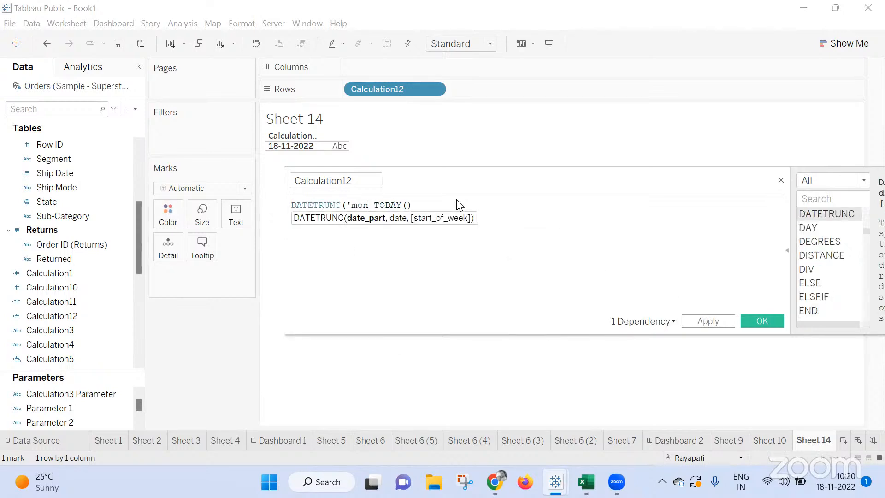
type(",")
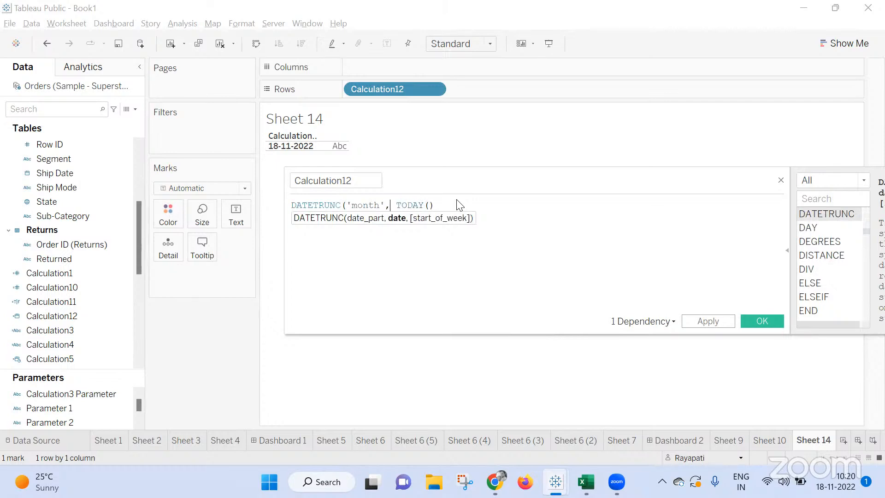
key("End")
type(")")
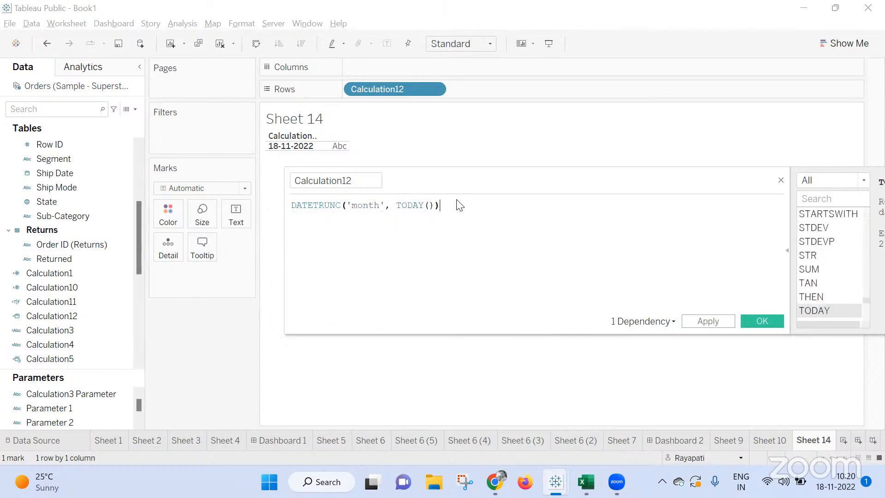
left_click(700, 324)
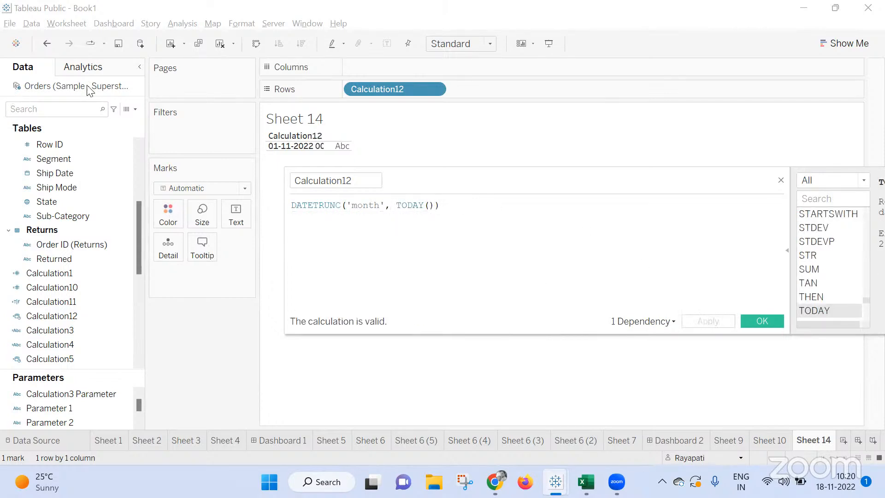
mouse_move(289, 151)
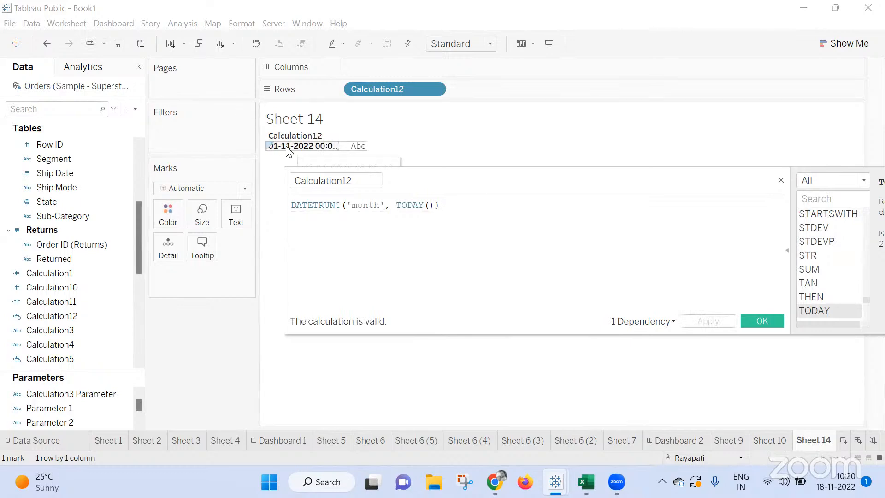
left_click(781, 180)
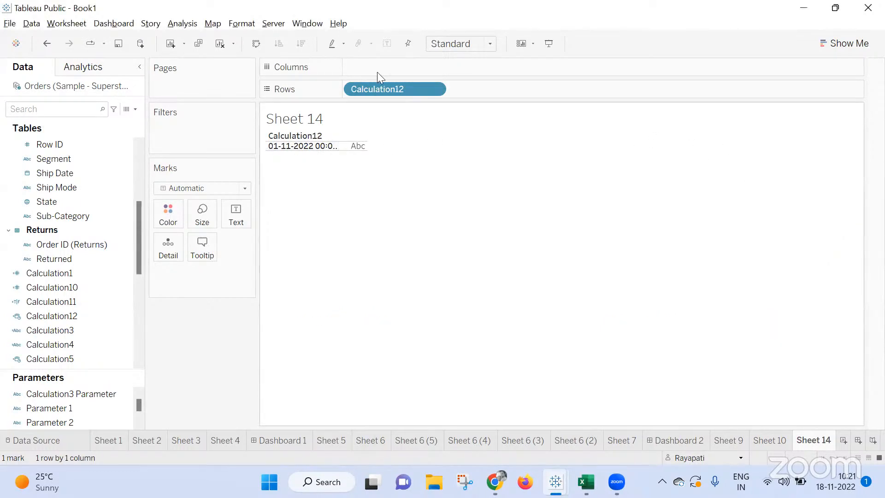
Create a calculated field with the formula [Order Date] < [Calculation12].
left_click(188, 22)
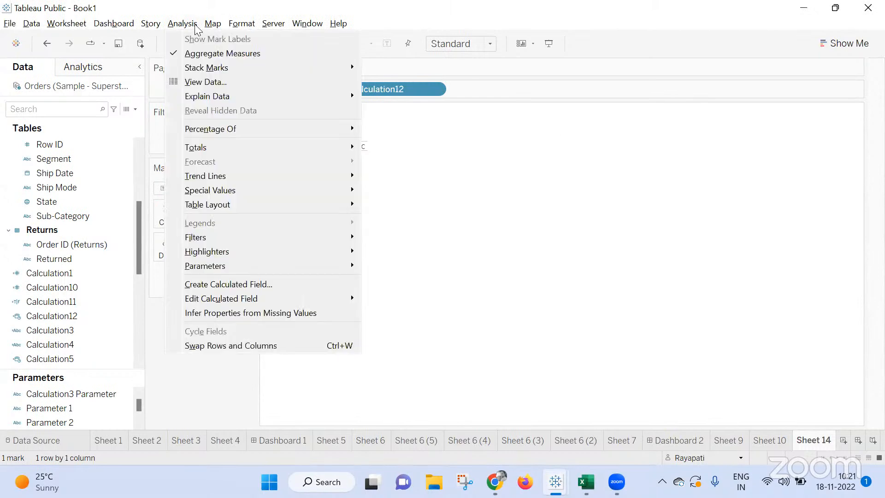
left_click(263, 284)
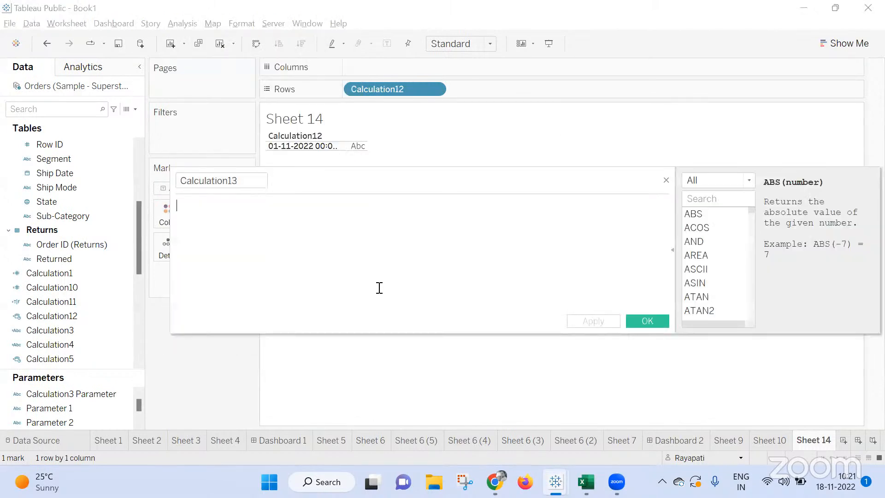
type("[Or")
key("Return")
type("<")
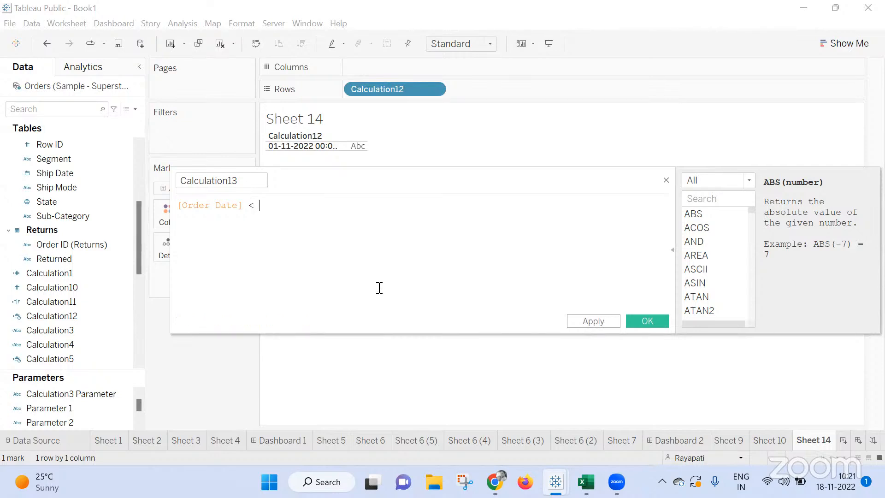
type("Cal")
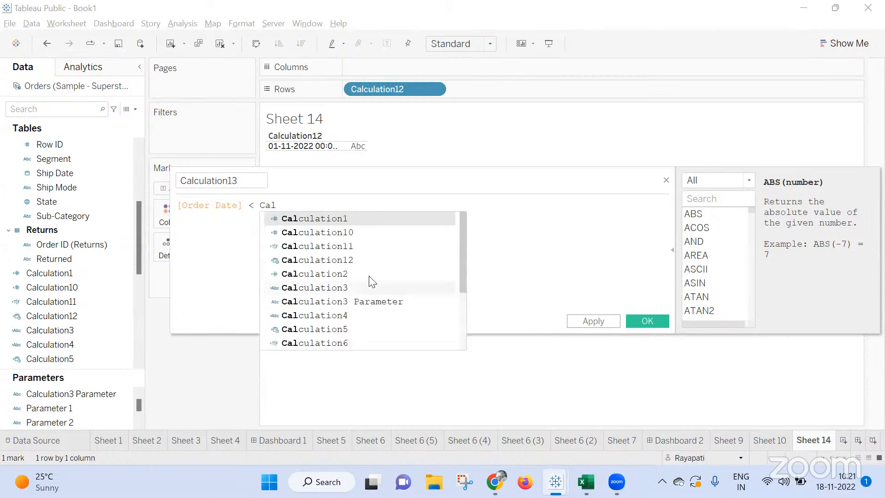
left_click(364, 260)
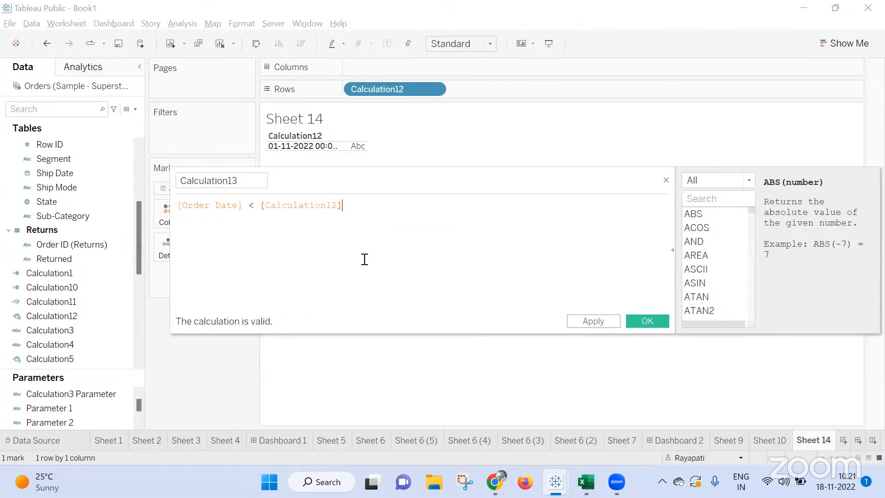
left_click(648, 321)
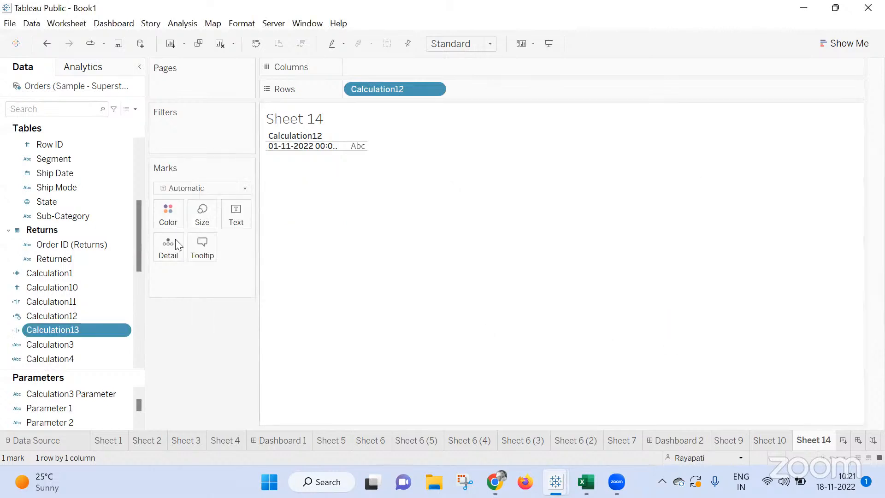
Add a new worksheet and list Order Date on Rows as a discrete exact date, checking the latest dates.
right_click(79, 87)
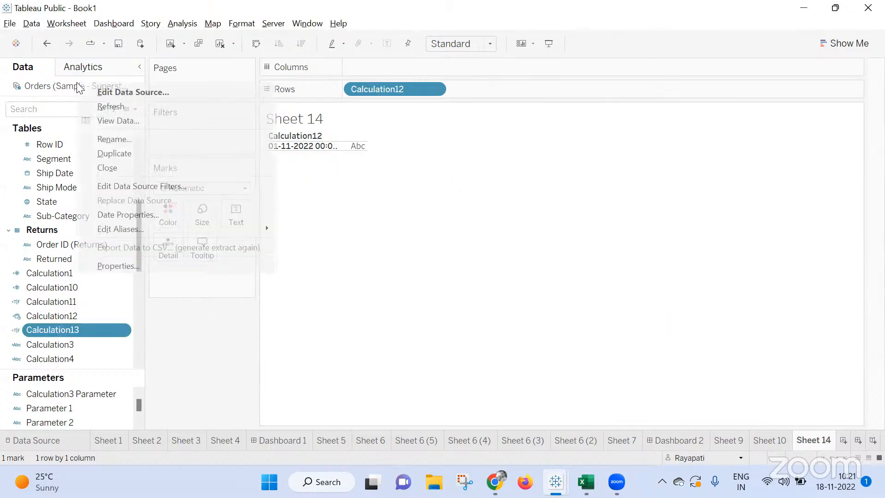
key("Escape")
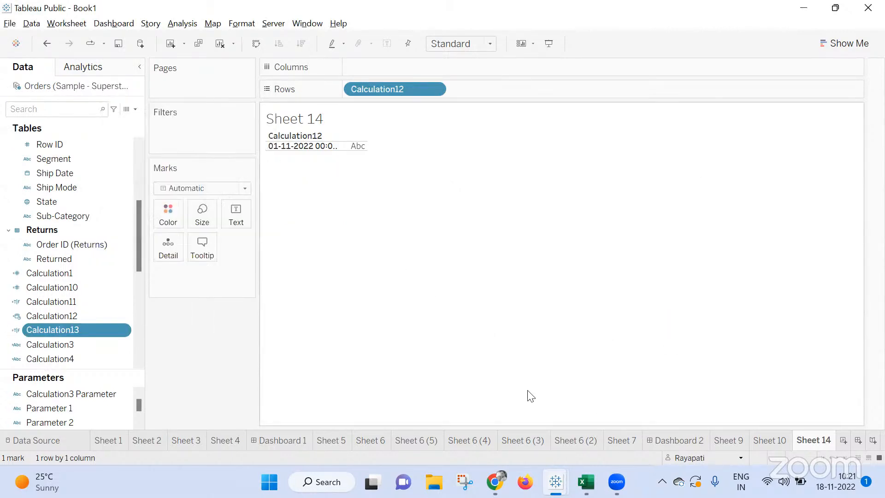
left_click(845, 438)
scroll(68, 189, "up", 4)
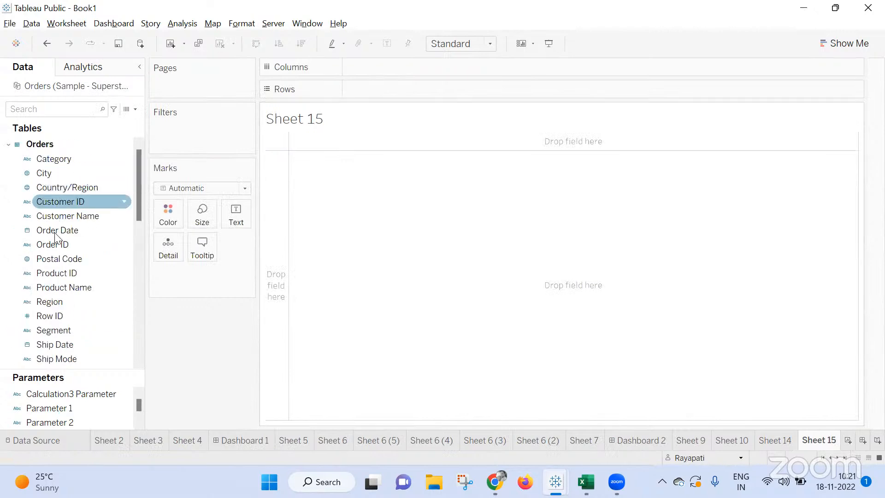
left_click_drag(52, 230, 376, 93)
right_click(376, 93)
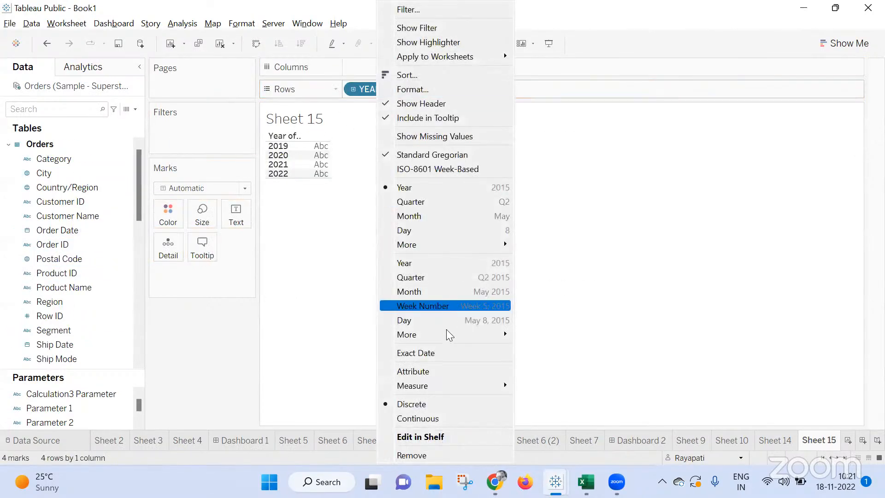
left_click(451, 353)
right_click(390, 92)
left_click(437, 391)
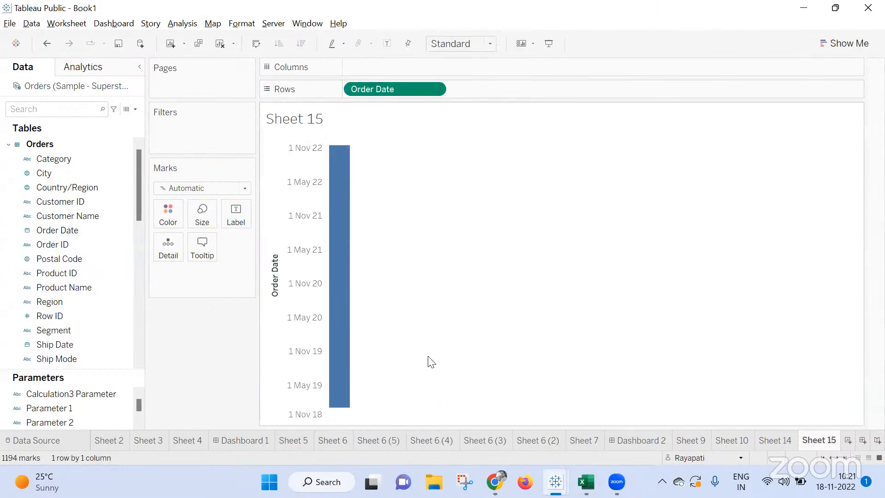
scroll(338, 283, "down", 5)
left_click_drag(357, 166, 385, 455)
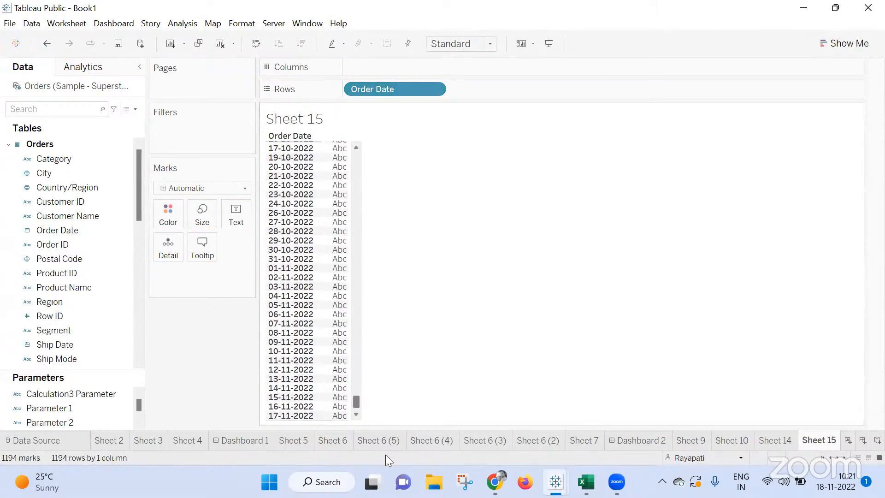
Remove the Calculation11 filter from the Orders data source filters and check the end of the date list.
right_click(24, 89)
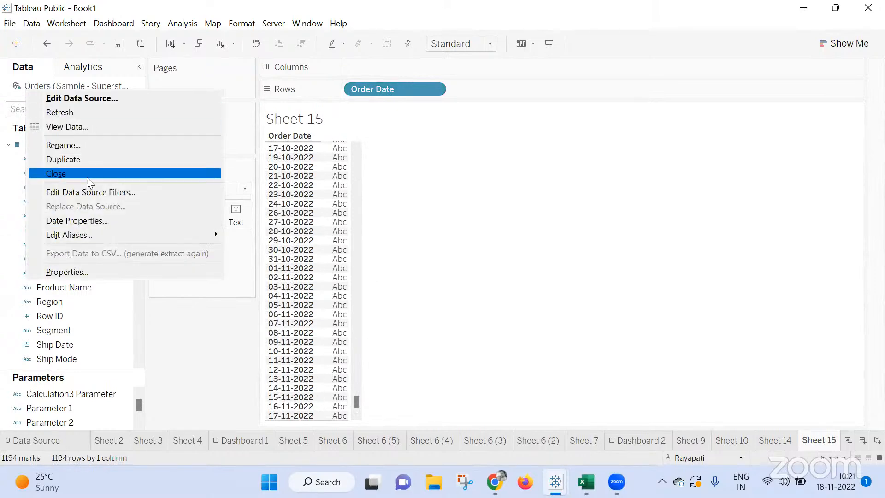
left_click(101, 191)
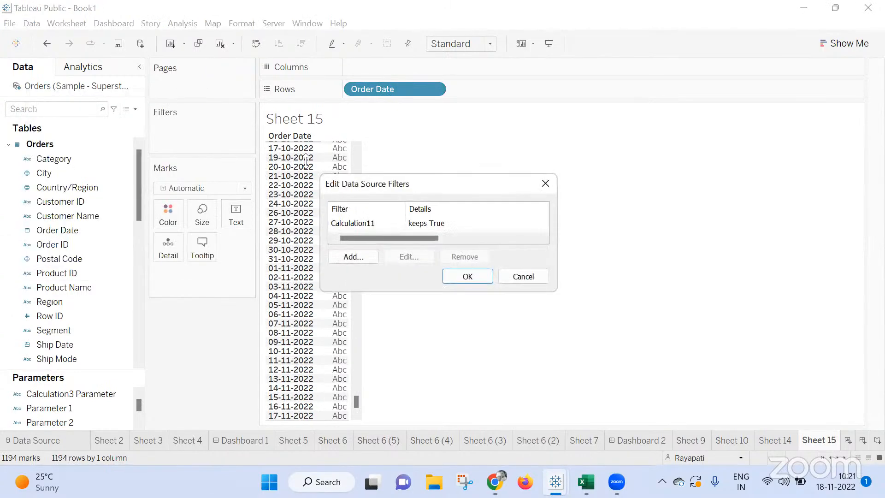
left_click(402, 224)
left_click(453, 256)
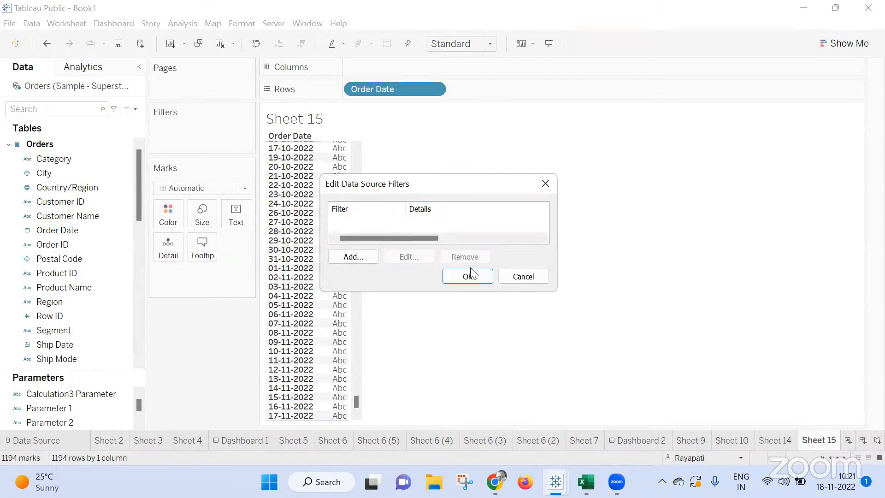
left_click(475, 276)
left_click_drag(353, 393, 358, 418)
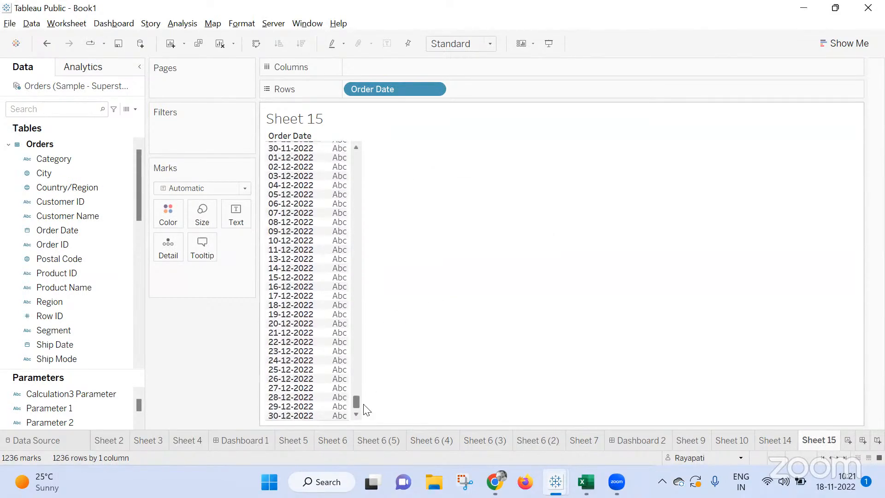
Add a data source filter on Calculation13 that keeps only True values.
right_click(72, 89)
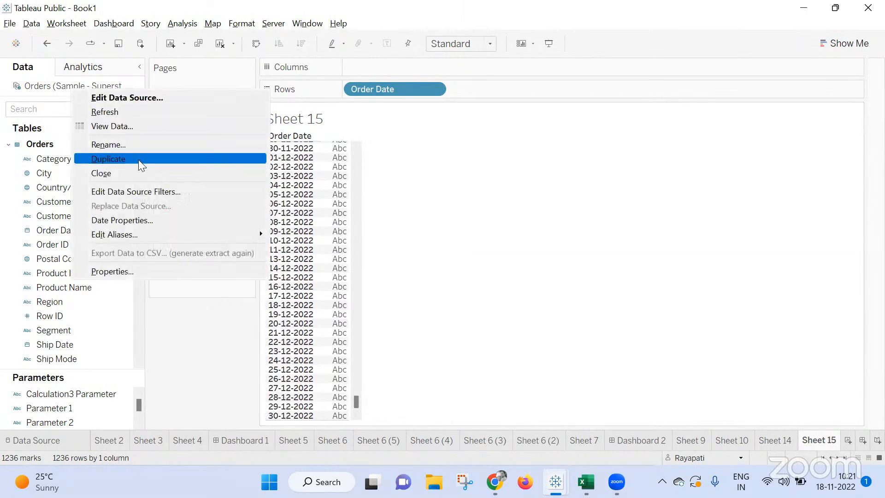
left_click(125, 192)
left_click(356, 257)
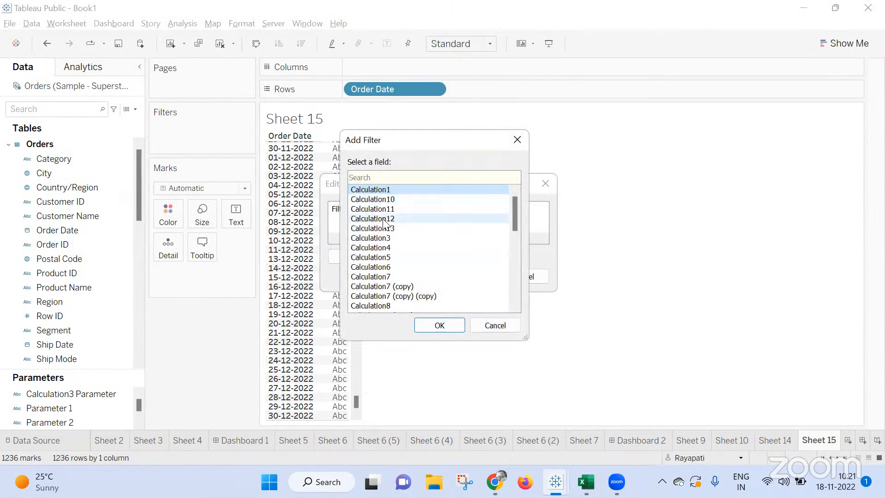
left_click(401, 229)
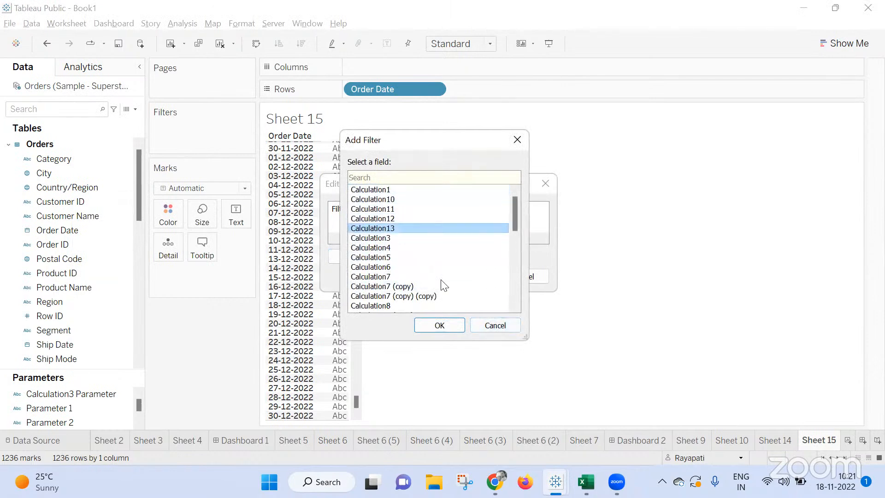
left_click(461, 324)
left_click(328, 156)
left_click(484, 409)
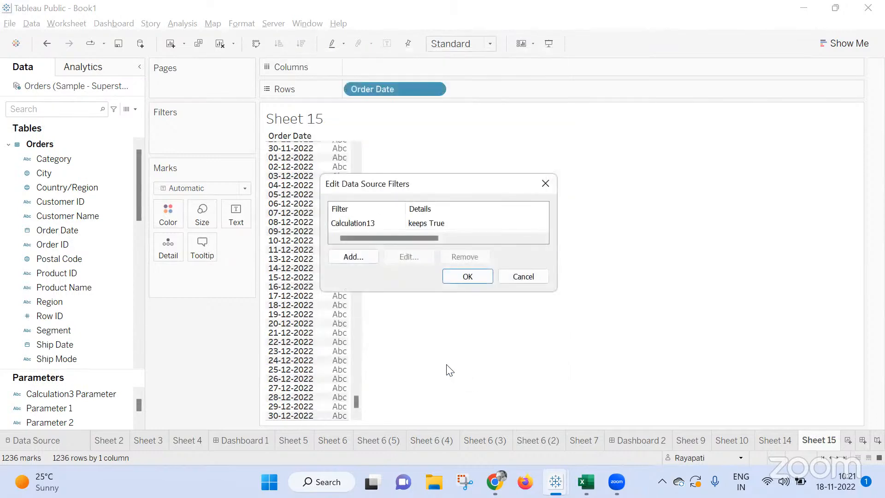
left_click(467, 277)
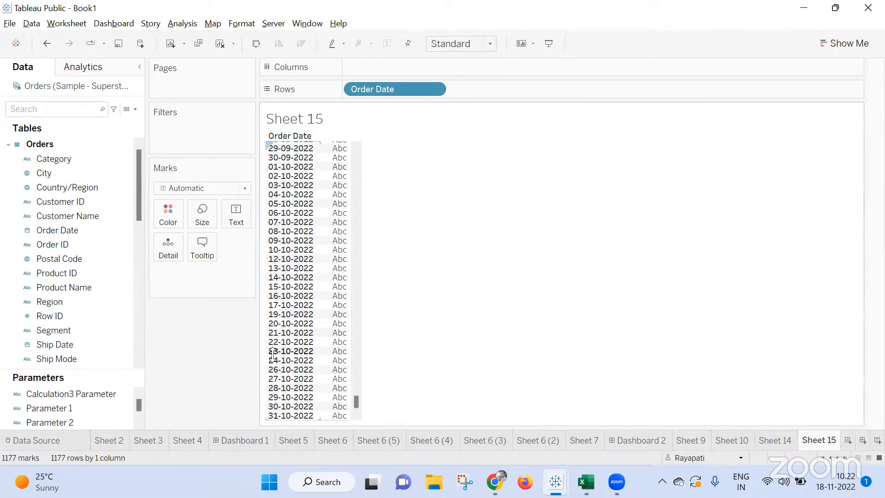
Check the call in the Google Meet window and return to the Book1 workbook in Tableau Public.
left_click(440, 422)
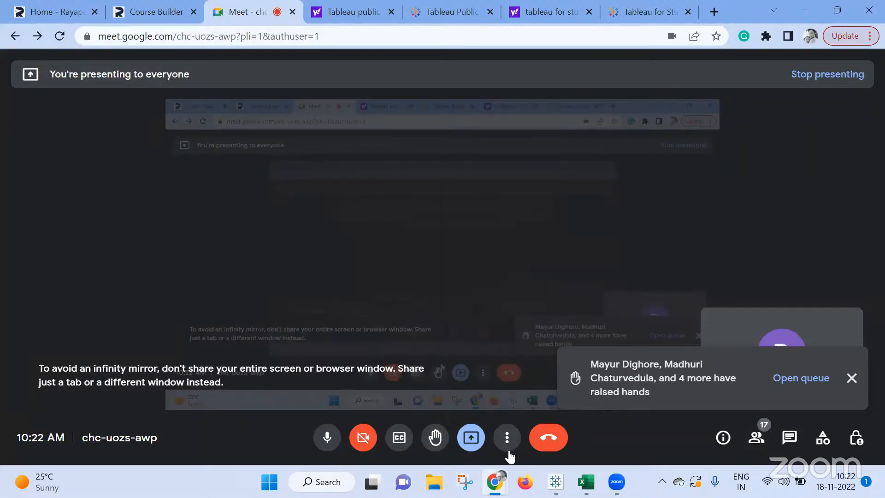
mouse_move(557, 472)
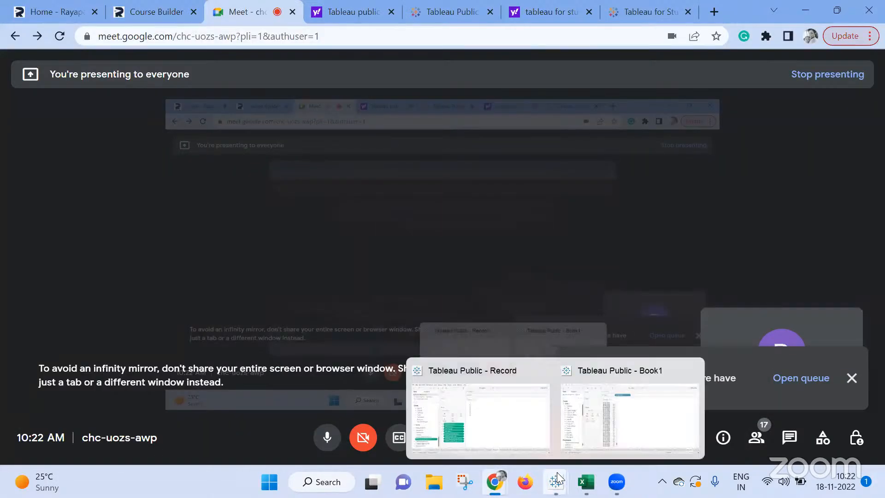
left_click(597, 404)
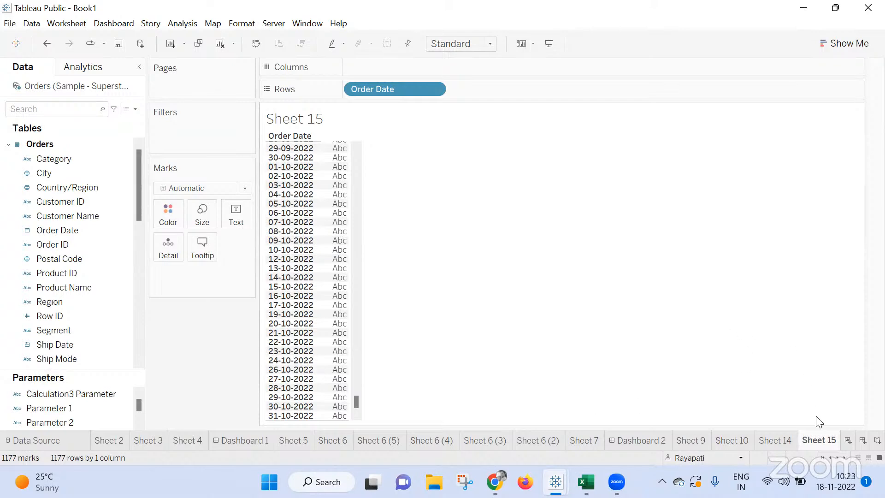
Add a new worksheet and place Order Date on Rows at year level.
left_click(848, 440)
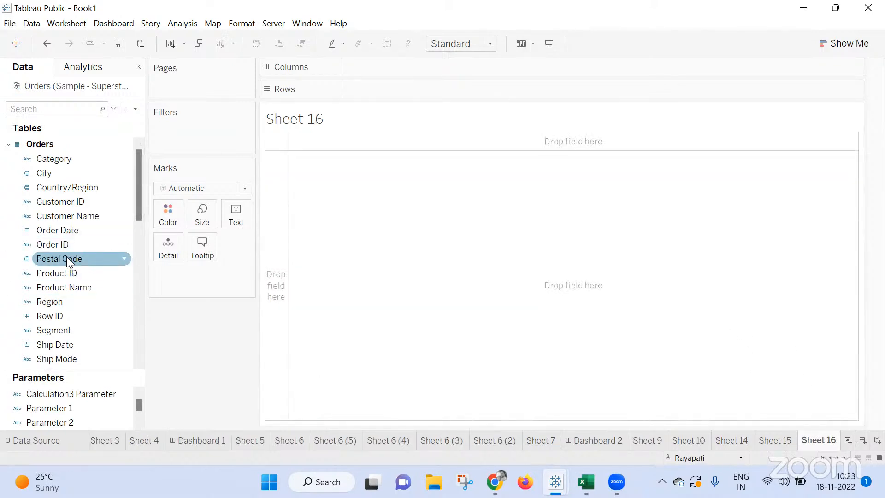
left_click_drag(68, 231, 429, 93)
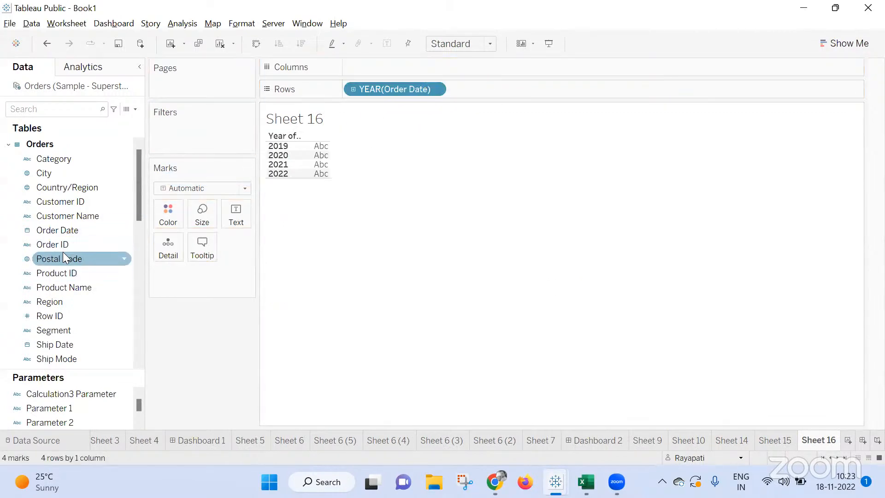
Try a week-number filter on Order Date that keeps only Week 5, and remove it from the sheet.
left_click_drag(58, 235, 198, 132)
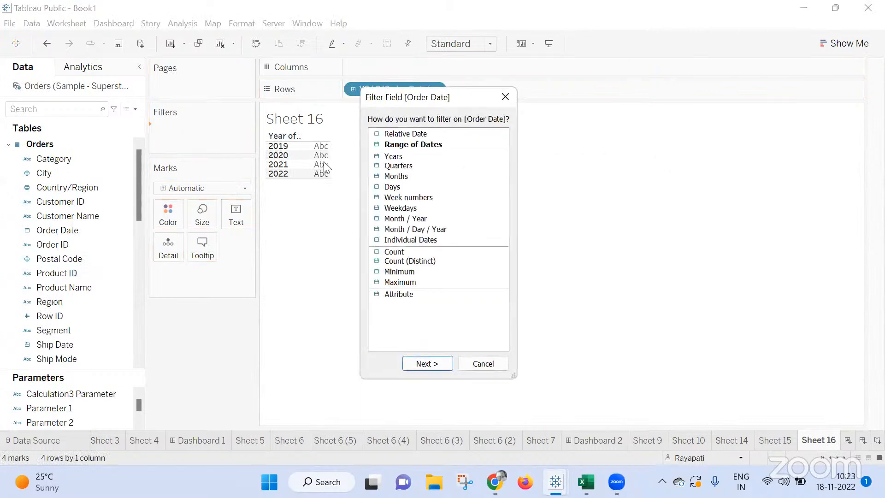
double_click(397, 198)
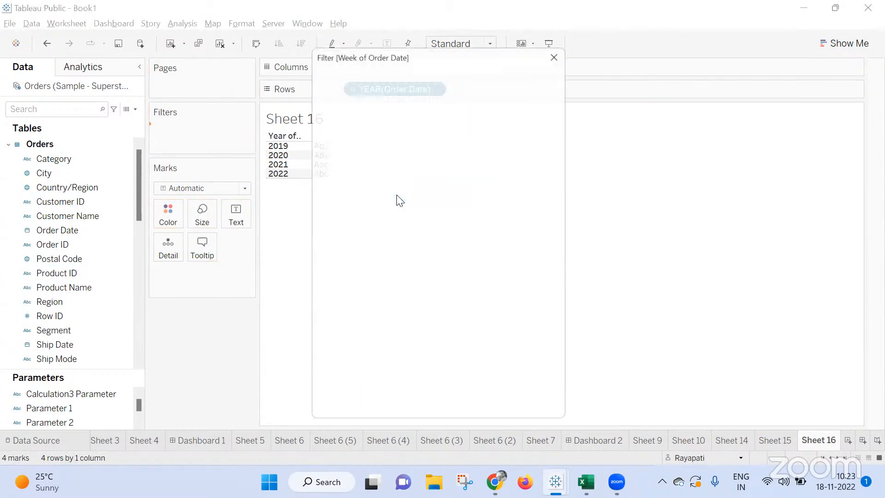
left_click(328, 183)
left_click(539, 414)
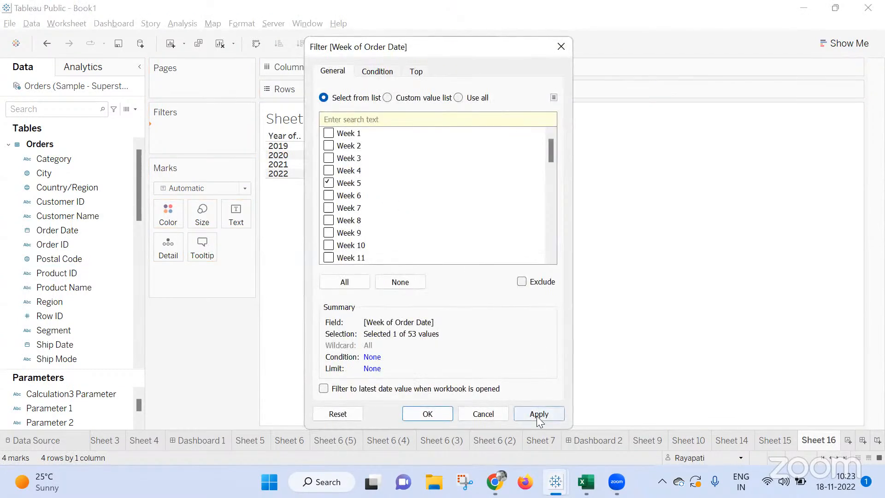
left_click(428, 415)
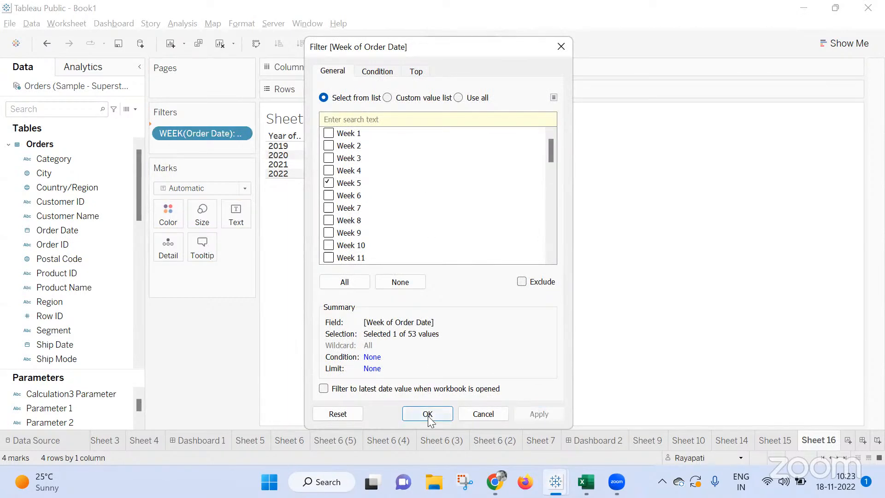
left_click_drag(197, 132, 233, 342)
left_click_drag(64, 230, 218, 149)
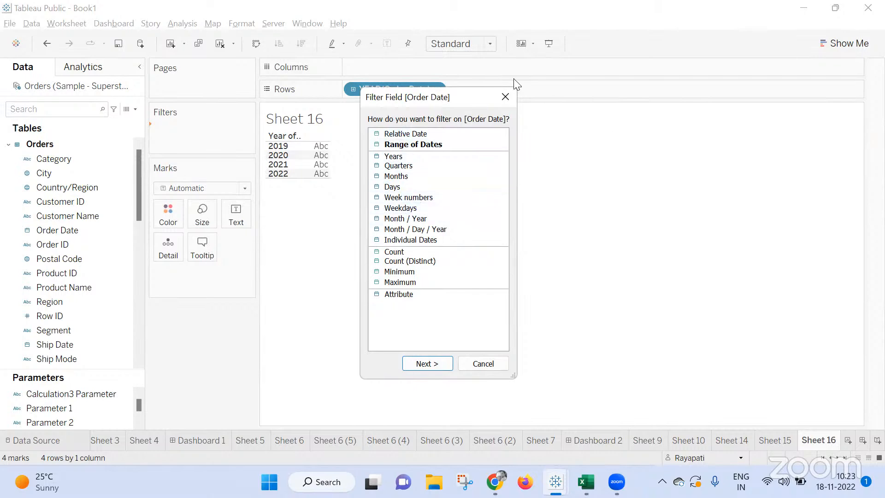
left_click(506, 97)
Create a calculated field and start its formula with DATEDIFF using 'week' as the date part.
left_click(182, 23)
left_click(320, 283)
type("Date")
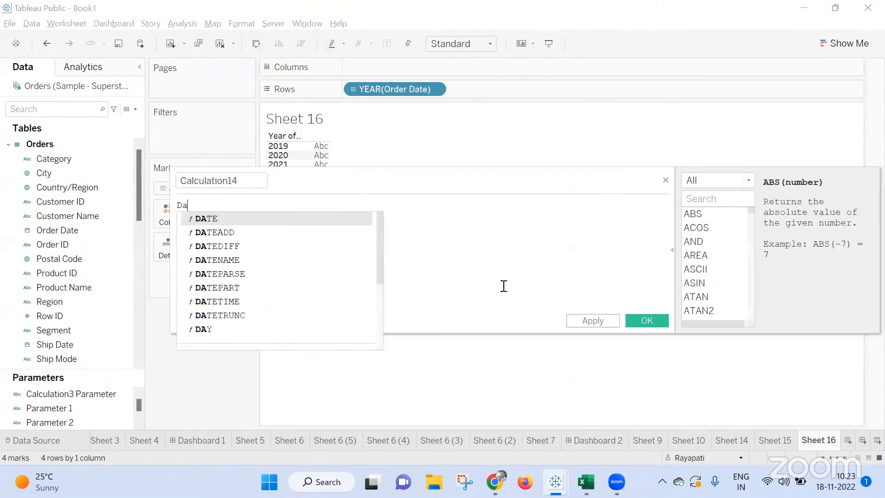
key("Down")
key("Down")
key("Return")
key("Right")
key("BackSpace")
type("'week")
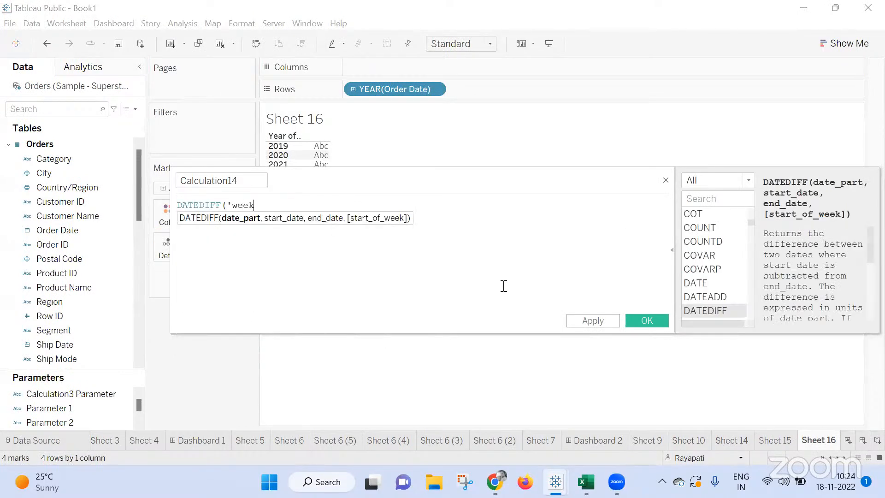
type("',")
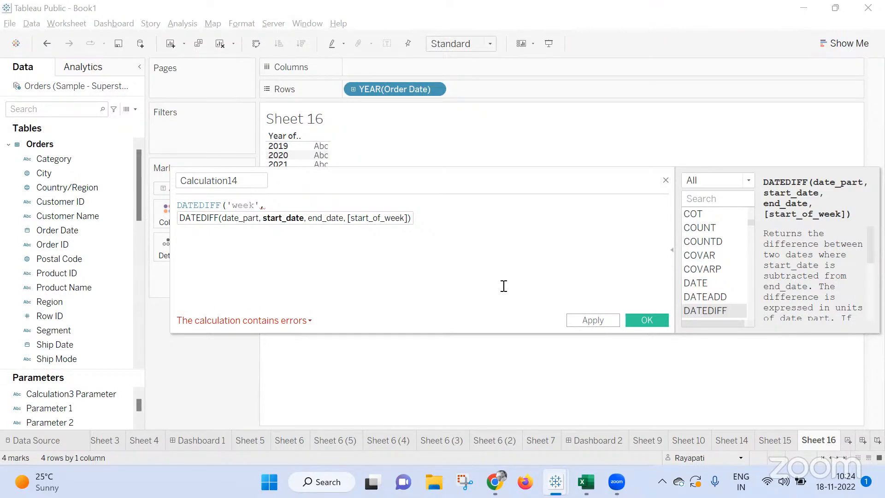
Complete the formula as DATEDIFF('week',[Order Date],TODAY())= 1 and save the calculated field.
type("[Ord")
key("Return")
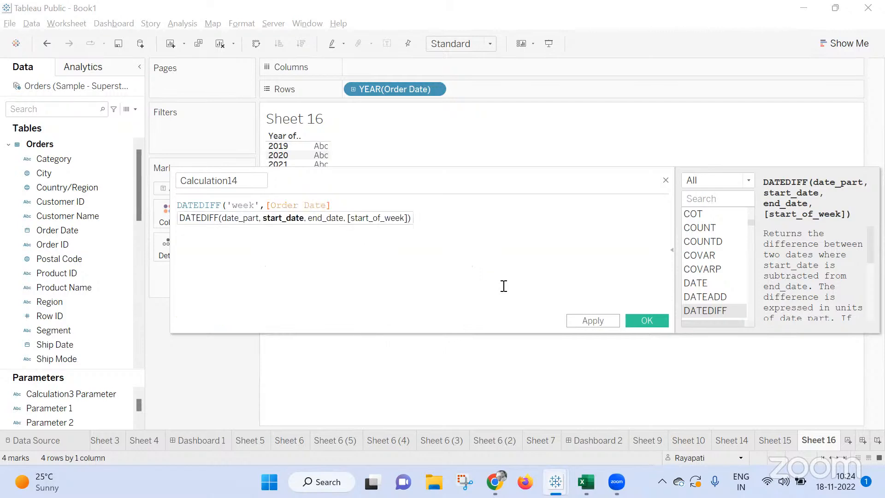
key("BackSpace")
key("BackSpace")
type("od,tod")
key("Return")
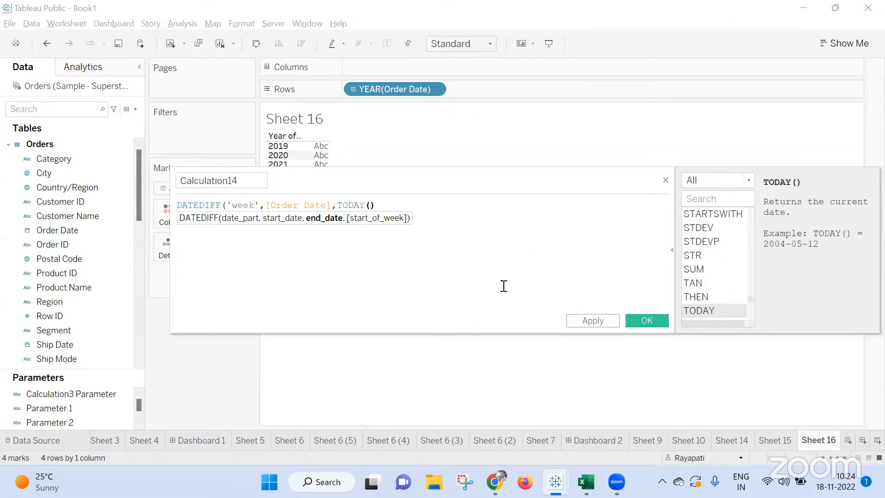
type("(")
key("BackSpace")
type(")= 1")
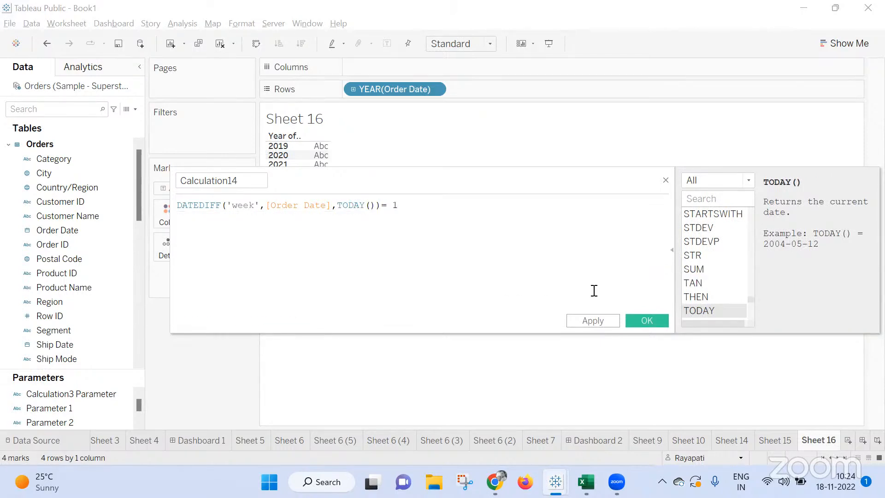
left_click(608, 322)
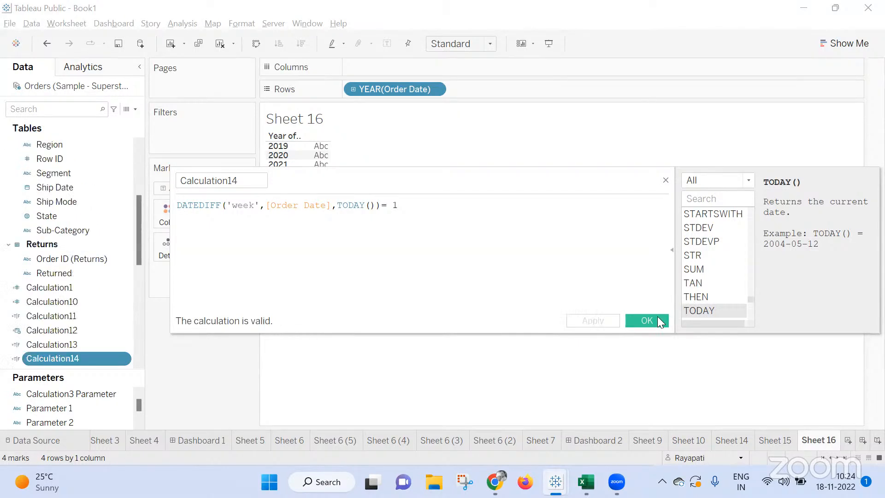
left_click(647, 321)
Remove the Calculation13 filter from the Orders data source filters.
left_click_drag(83, 363, 222, 142)
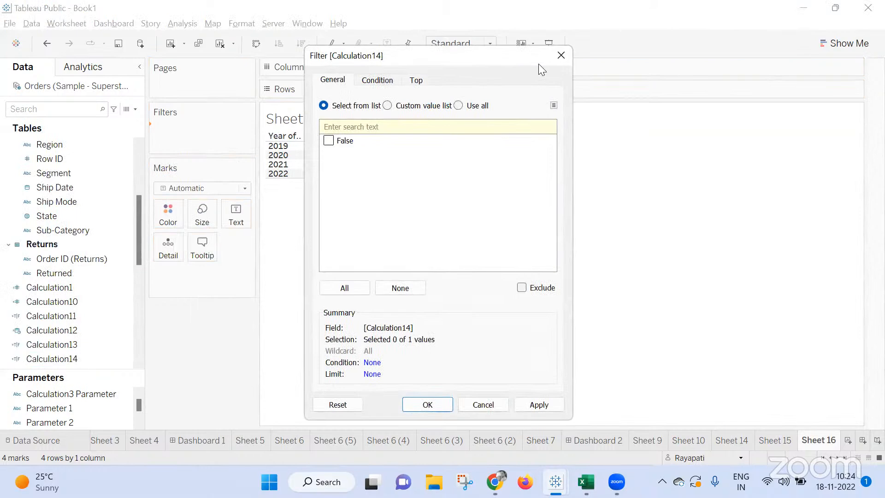
left_click(570, 55)
right_click(103, 86)
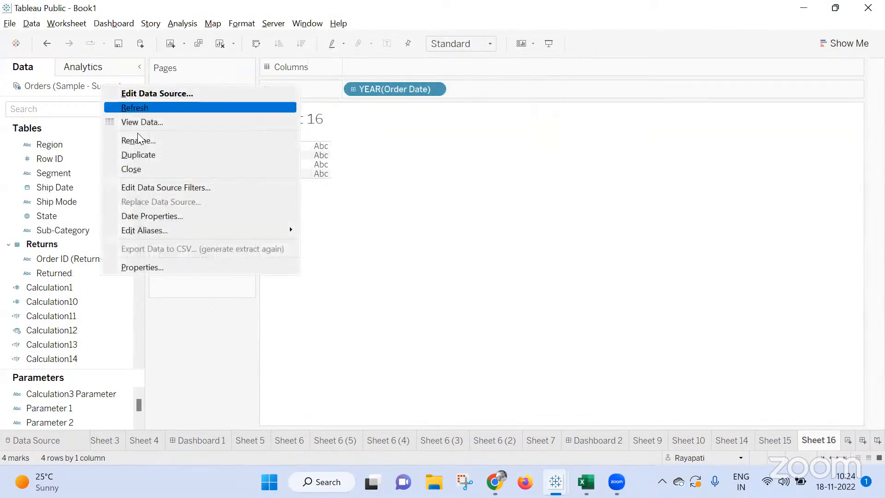
left_click(167, 187)
left_click(362, 224)
left_click(444, 257)
left_click(467, 277)
left_click(114, 344)
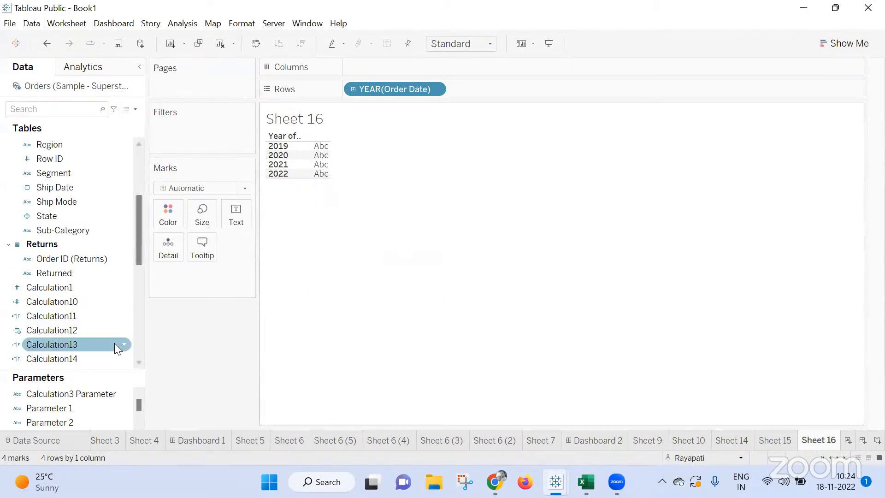
Filter the sheet on Calculation14, keeping only True values.
left_click_drag(71, 355, 136, 276)
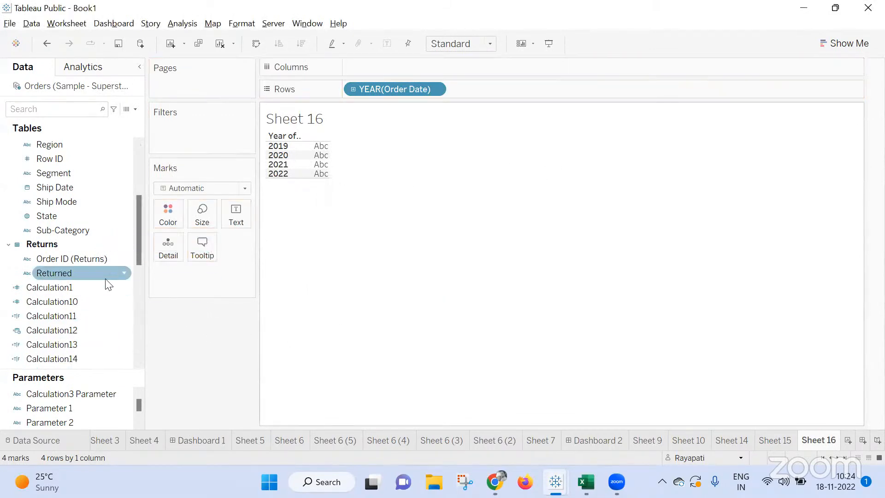
scroll(99, 290, "down", 1)
left_click_drag(76, 317, 213, 131)
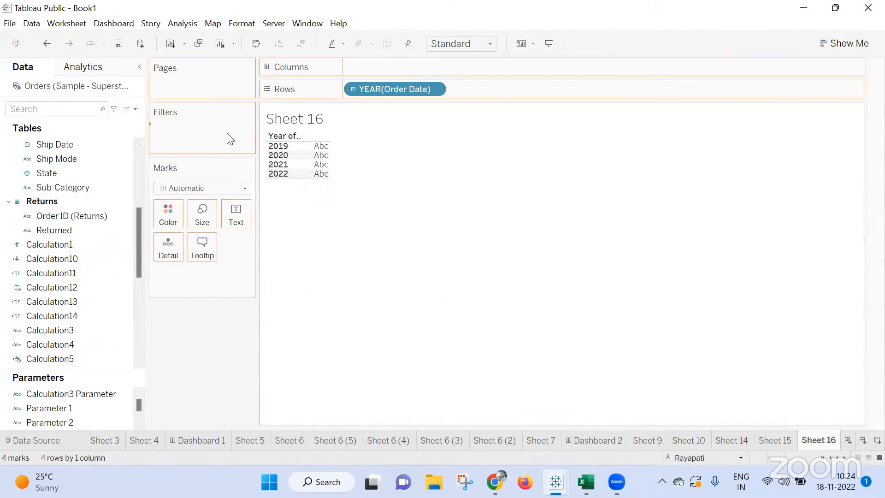
left_click(329, 153)
left_click(539, 404)
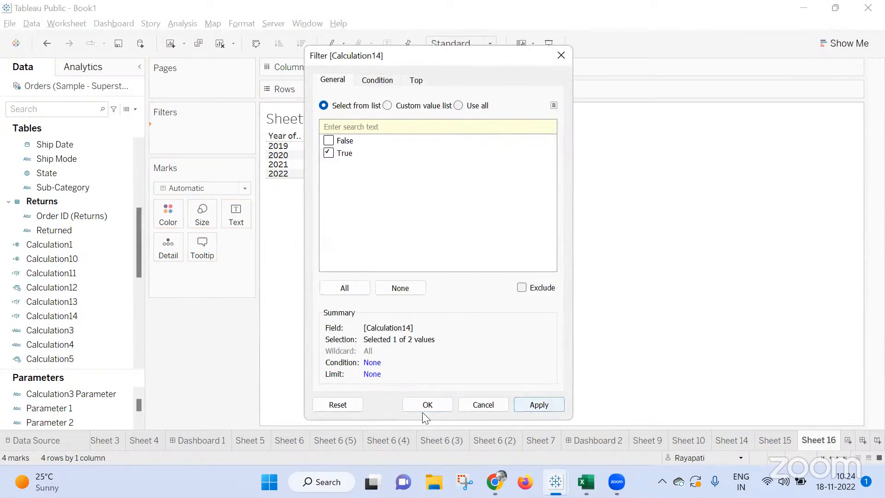
key("Return")
Change Order Date on Rows to a discrete exact date.
right_click(379, 88)
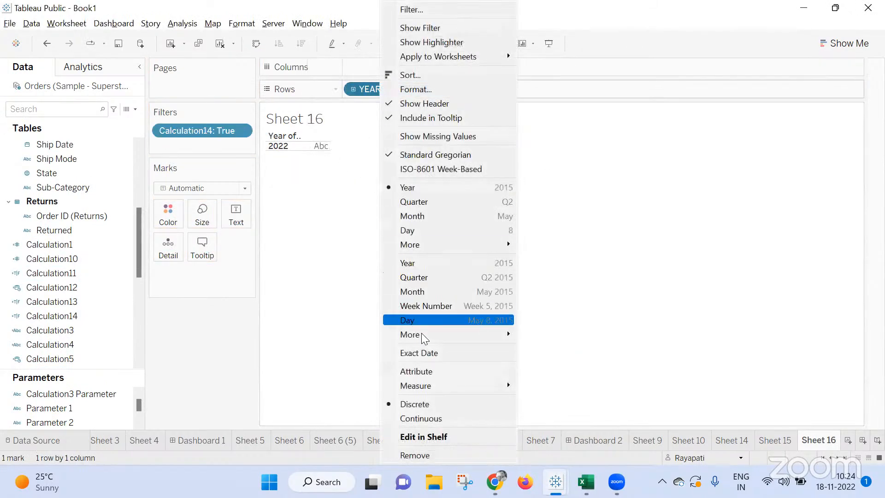
left_click(390, 353)
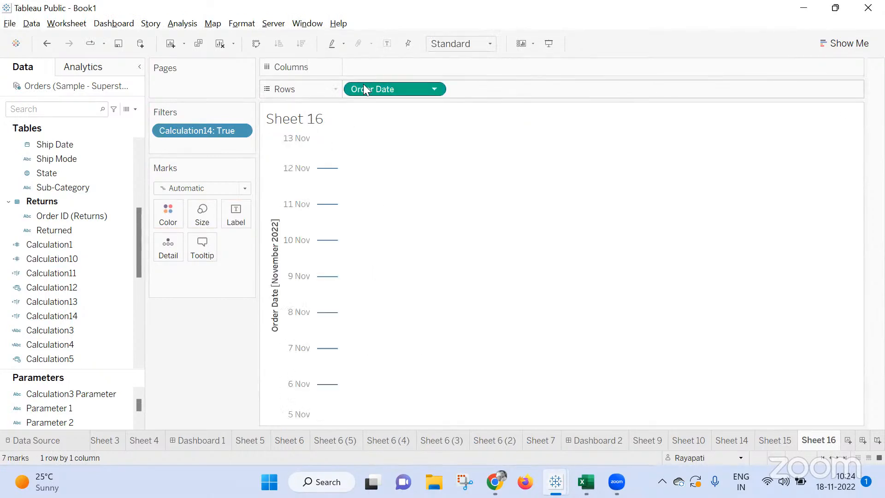
right_click(364, 87)
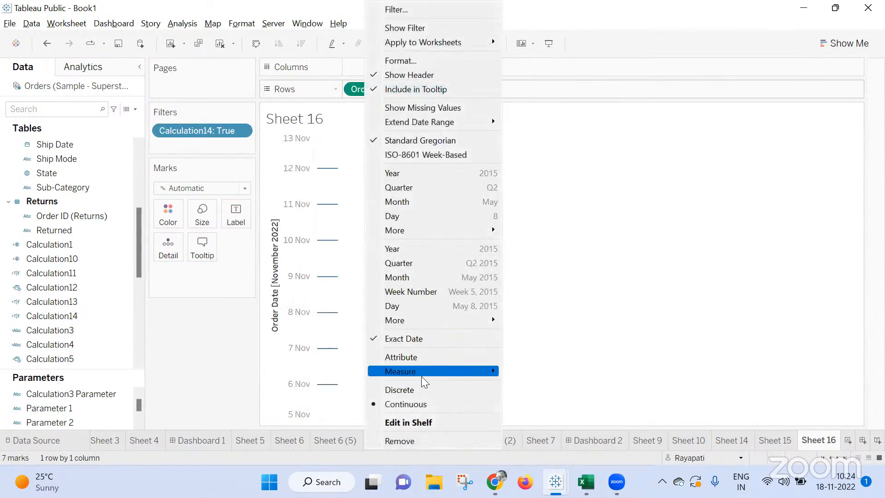
left_click(412, 392)
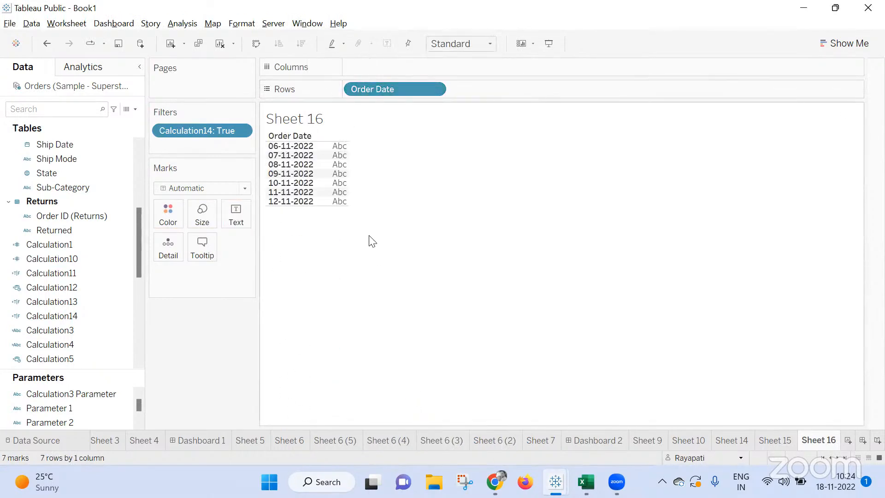
Add the inline calculation DATEPART('weekday',[Order Date]) to Rows after Order Date.
double_click(495, 92)
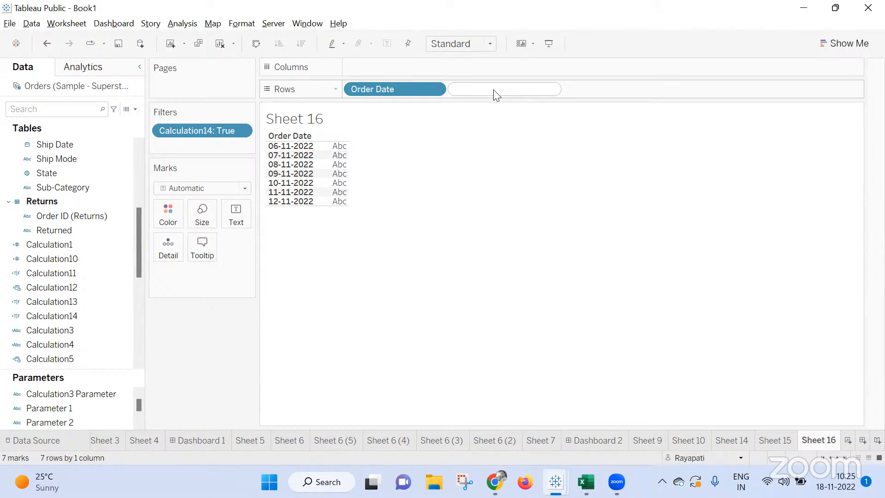
type("Datepart")
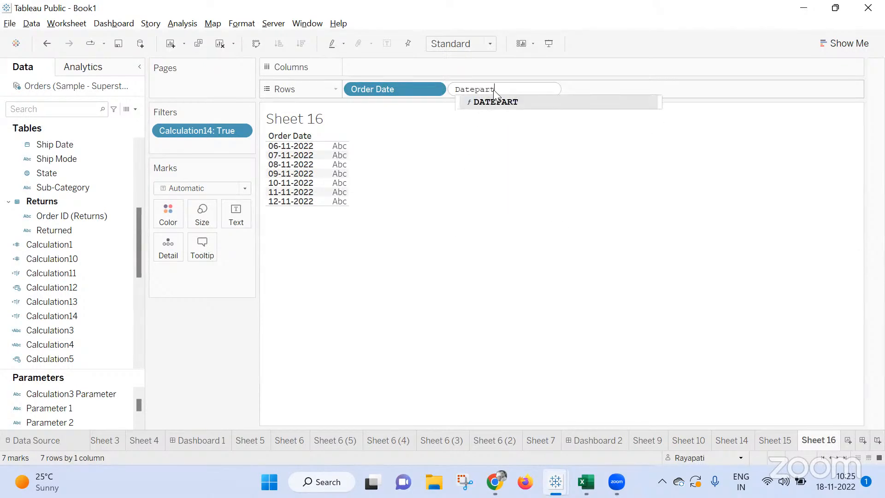
key("Return")
type("'")
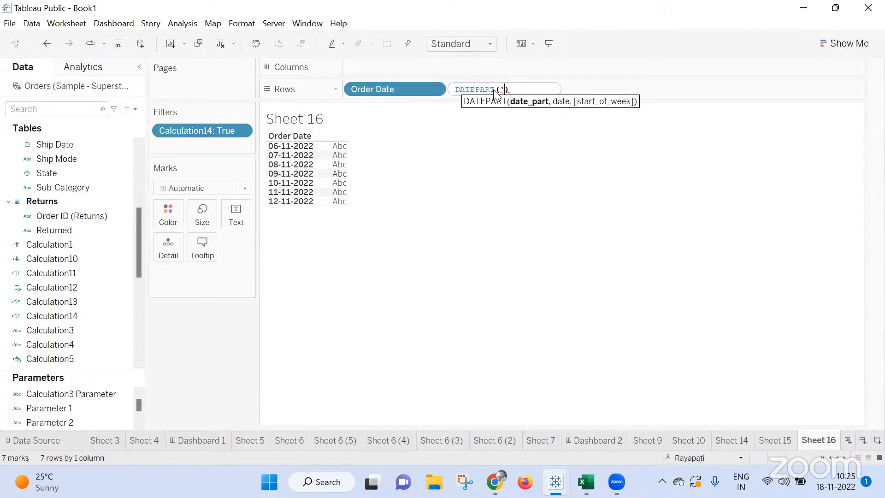
type("weekday")
type("',[")
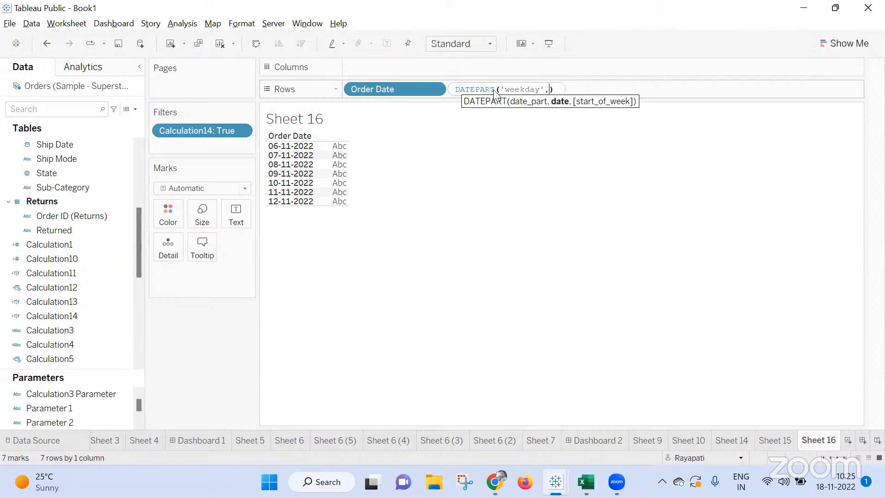
type("Ord")
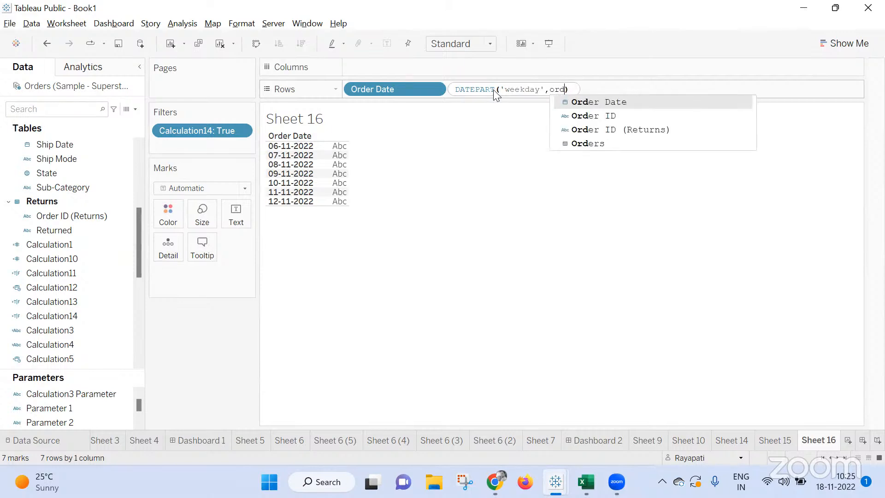
key("Return")
key("Return")
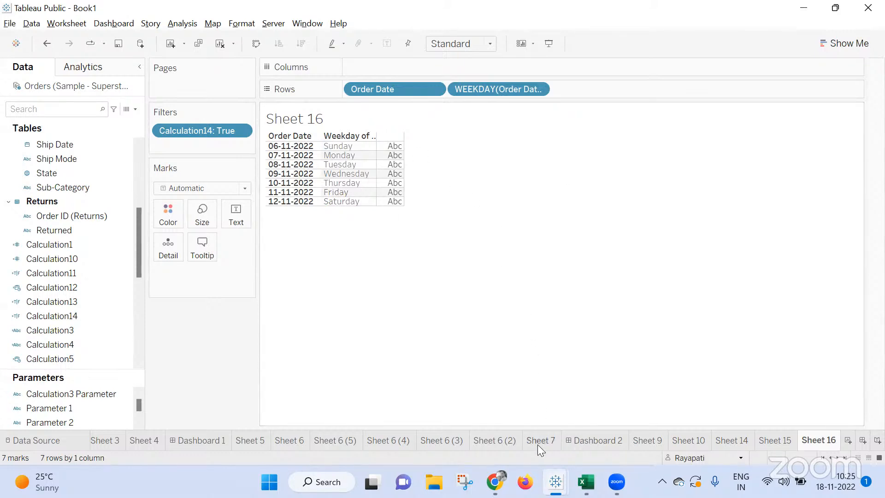
Duplicate the Sheet 16 worksheet.
mouse_move(537, 444)
right_click(807, 442)
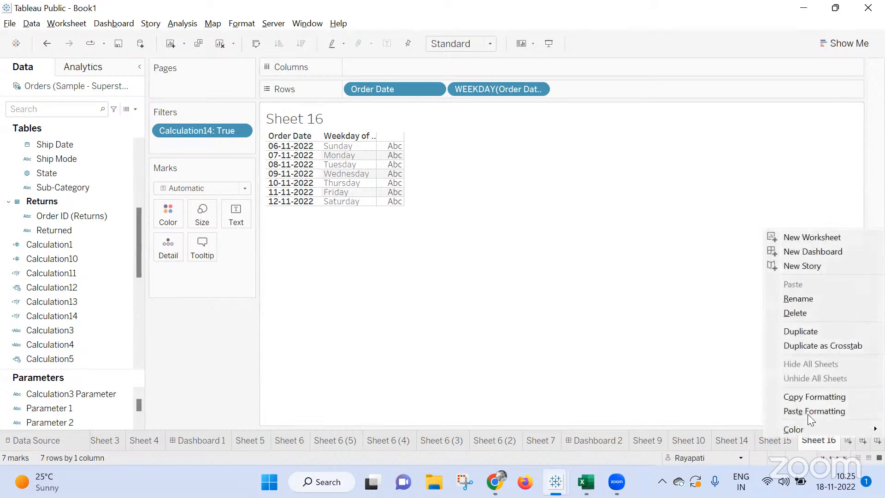
left_click(613, 304)
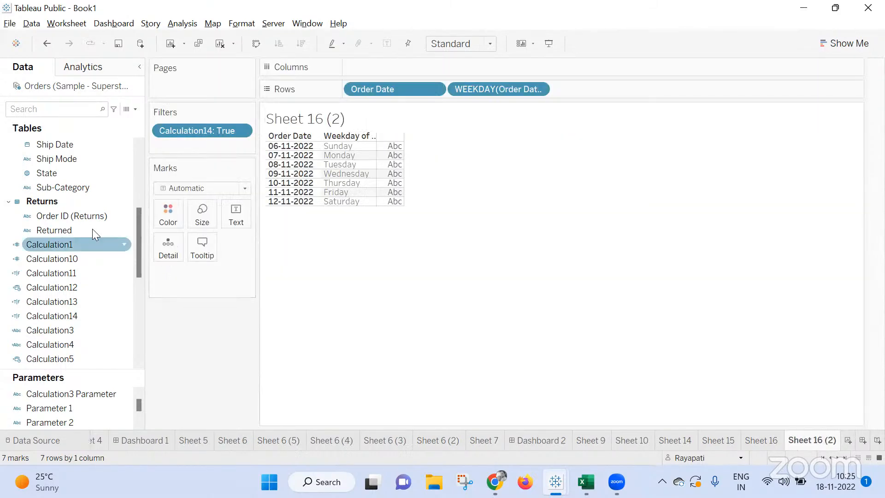
Duplicate Calculation14 and edit the copy's formula to DATEDIFF('week',[Order Date],TODAY())= 2.
right_click(76, 316)
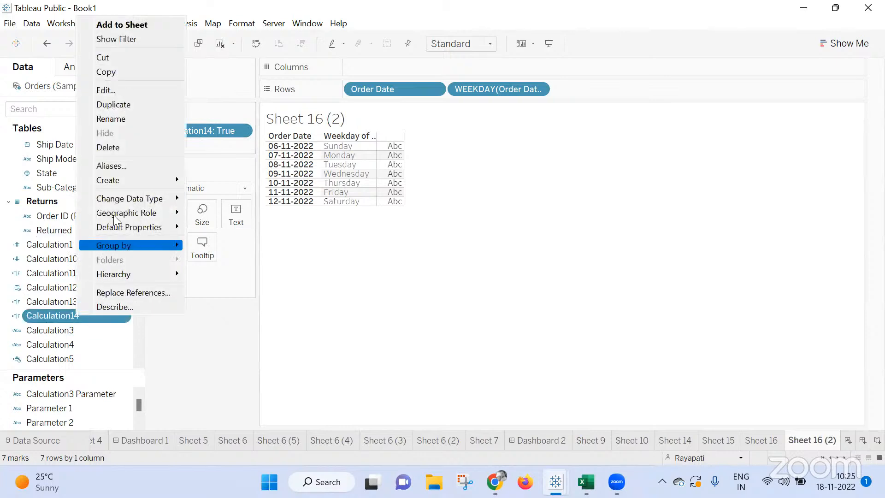
left_click(113, 105)
right_click(88, 333)
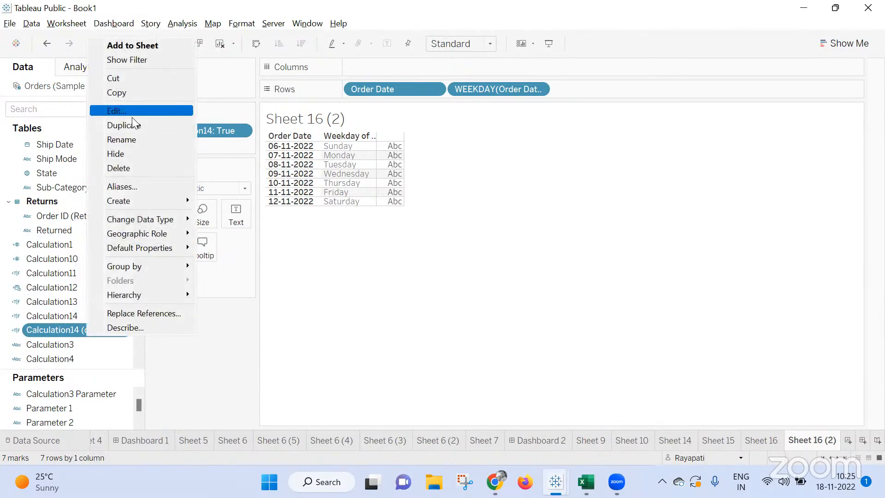
left_click(116, 111)
key("BackSpace")
type("2")
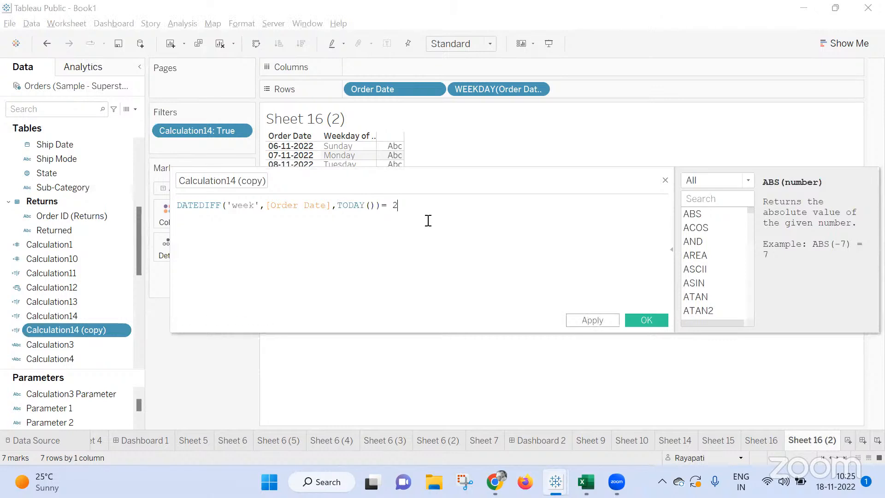
left_click(615, 321)
left_click(646, 320)
Replace the Calculation14 filter with Calculation14 (copy), keeping only True, and compare the dates with Sheet 16.
left_click_drag(64, 331, 181, 132)
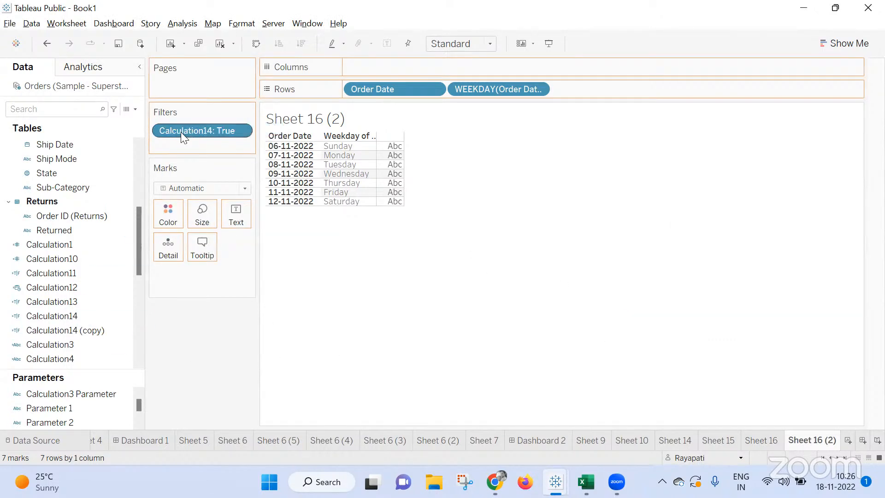
left_click(328, 153)
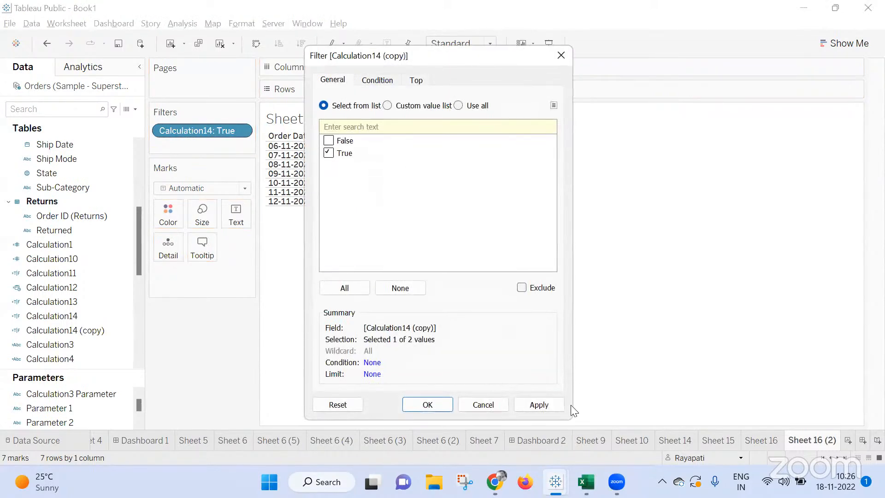
left_click(539, 404)
left_click(445, 403)
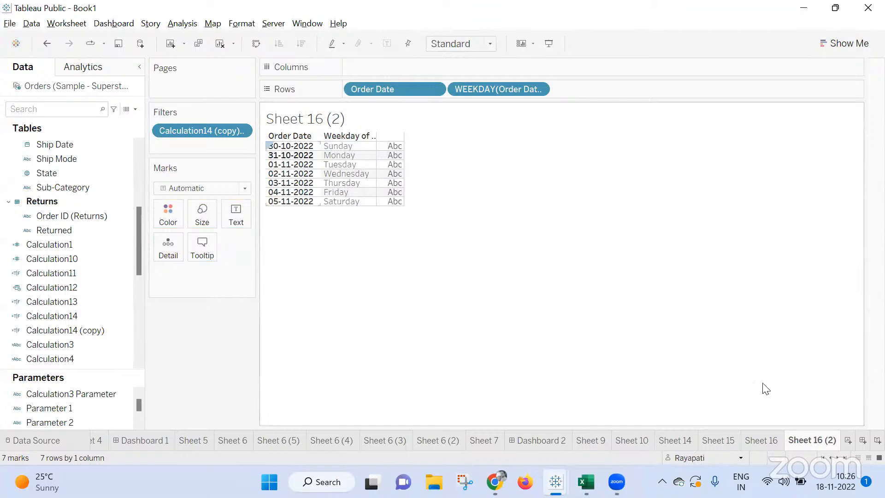
left_click(744, 444)
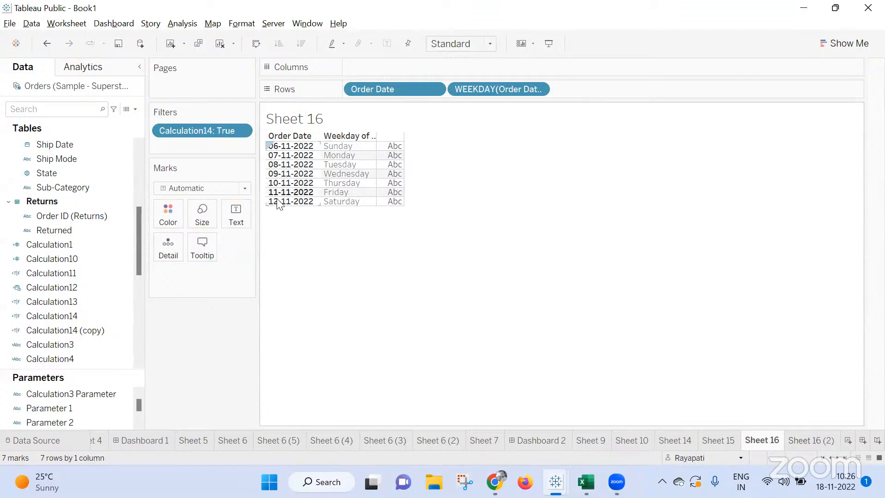
left_click(814, 442)
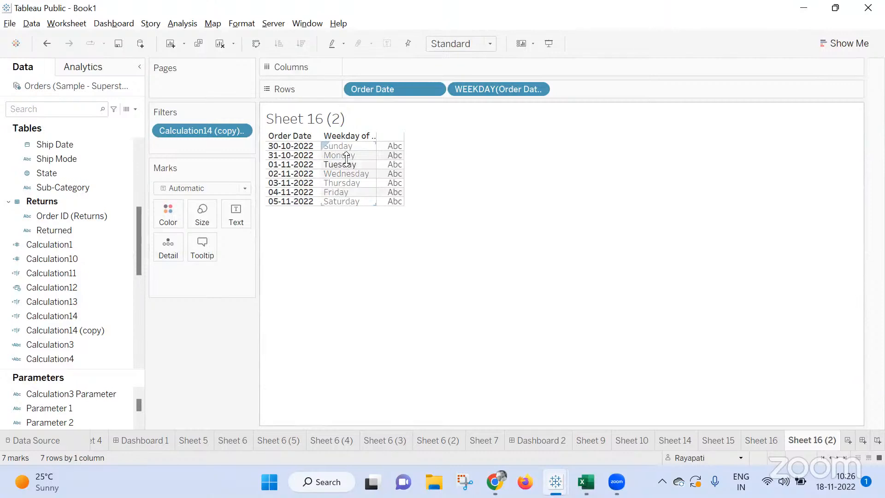
Switch to the Google Meet call in Chrome and view the screens that participants share.
left_click(495, 479)
left_click(437, 404)
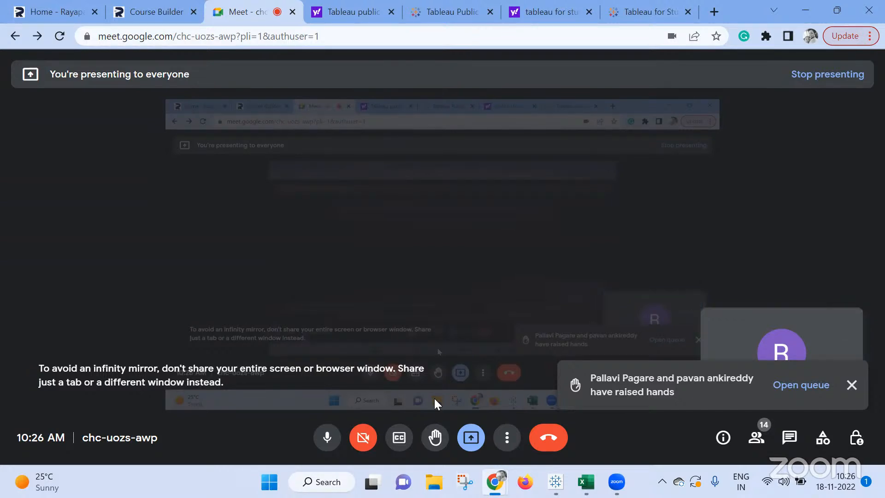
left_click(468, 437)
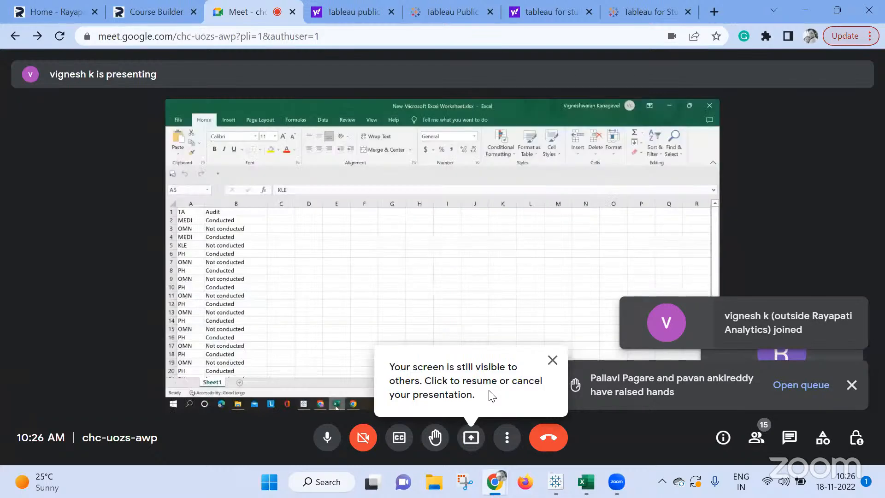
left_click(553, 359)
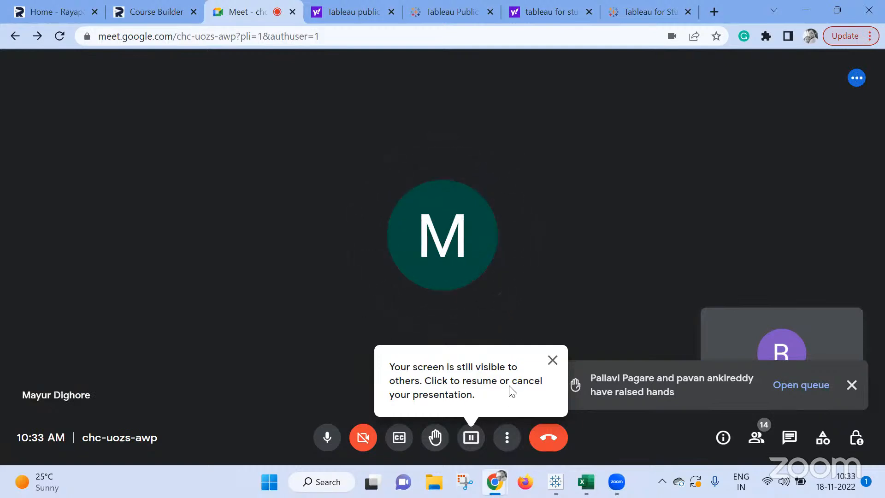
left_click(553, 361)
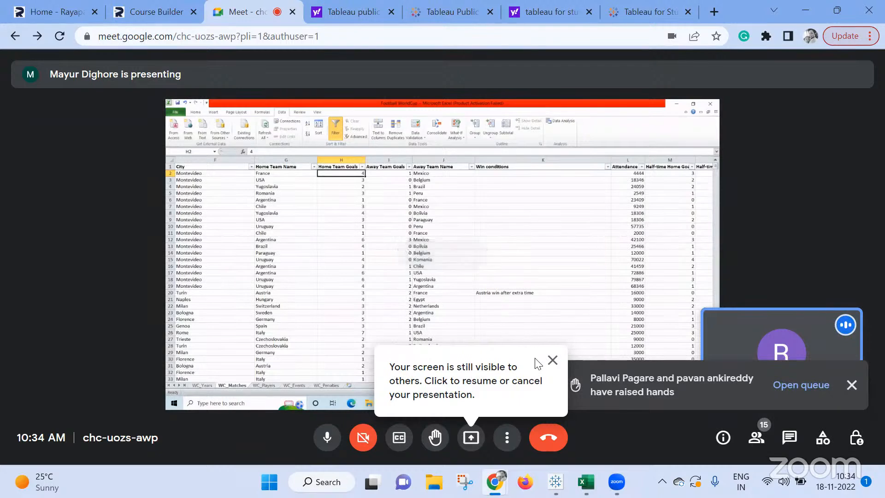
left_click(552, 360)
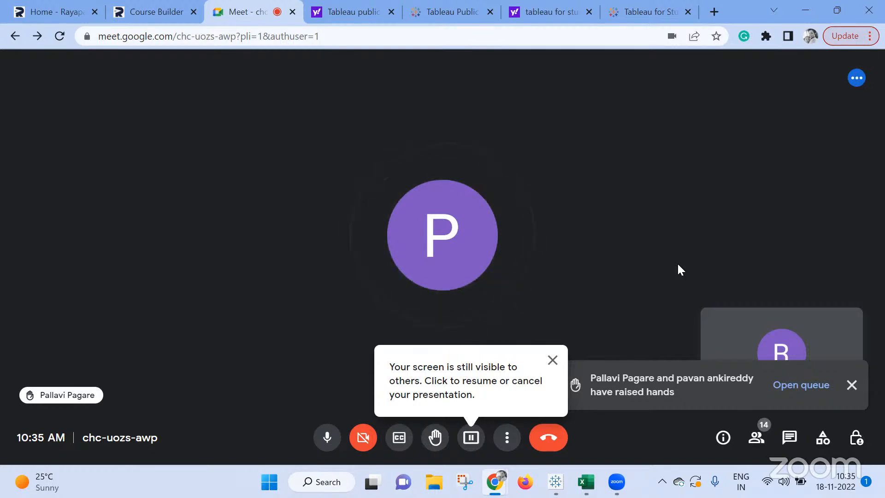
Resume presenting the screen in Google Meet and switch back to the Book1 workbook in Tableau Public.
mouse_move(554, 468)
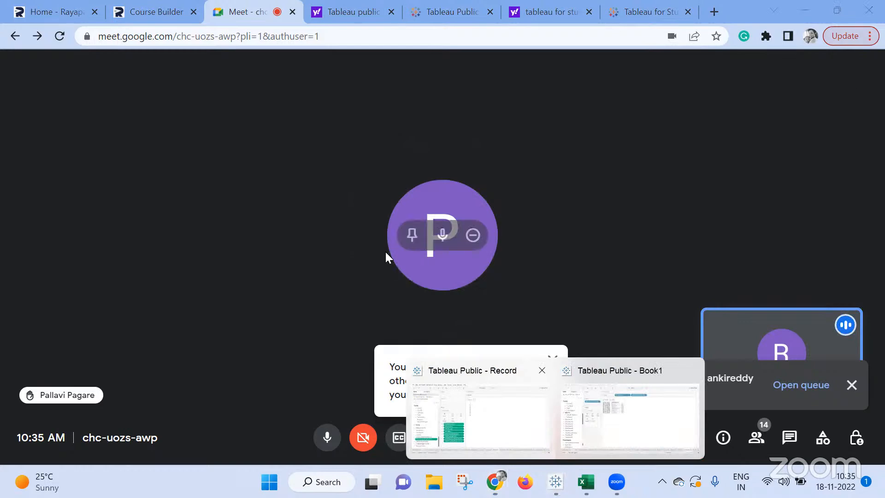
left_click(524, 415)
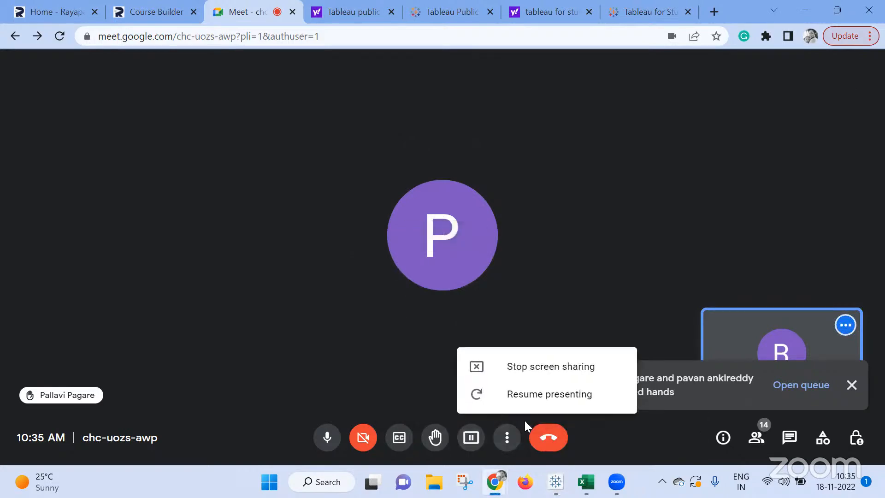
left_click(524, 394)
mouse_move(563, 473)
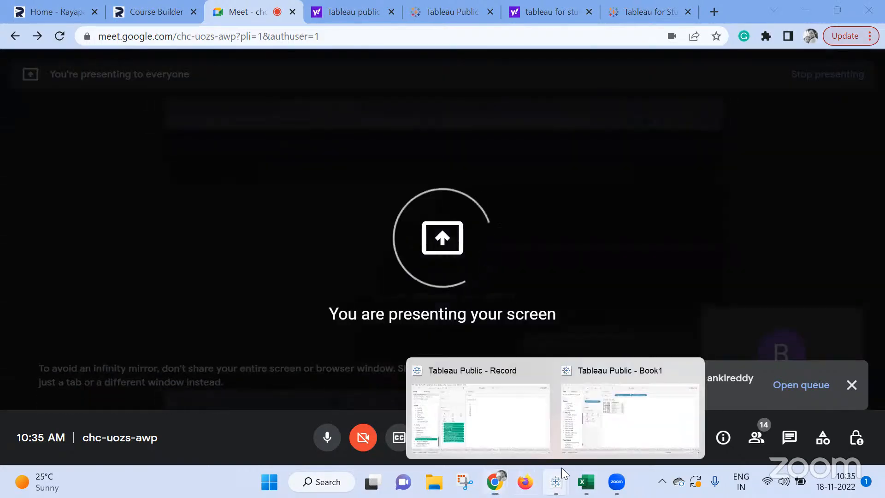
left_click(634, 406)
Show the Parameter 2 control on Sheet 16 (2) and clear its value.
left_click(195, 25)
left_click(177, 418)
right_click(125, 423)
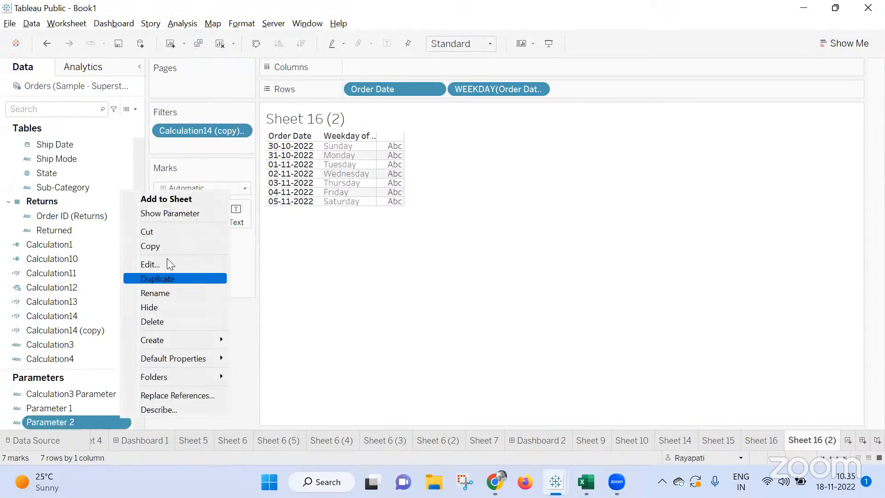
left_click(173, 214)
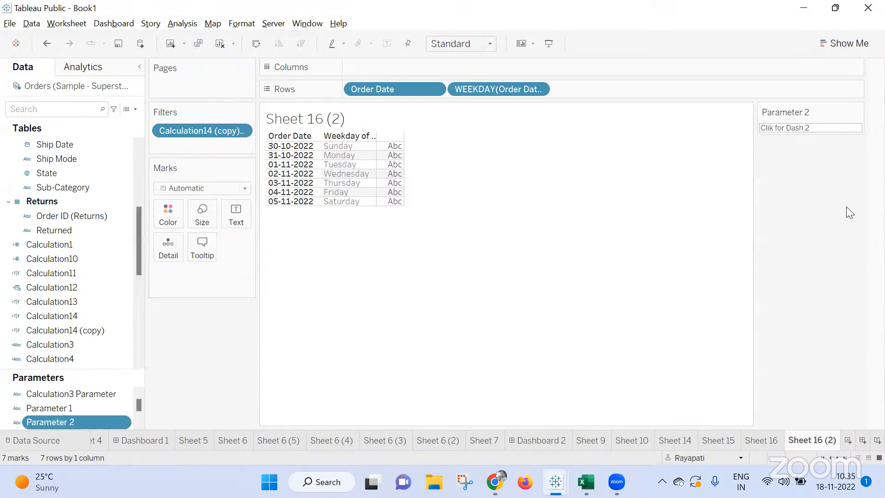
left_click(816, 127)
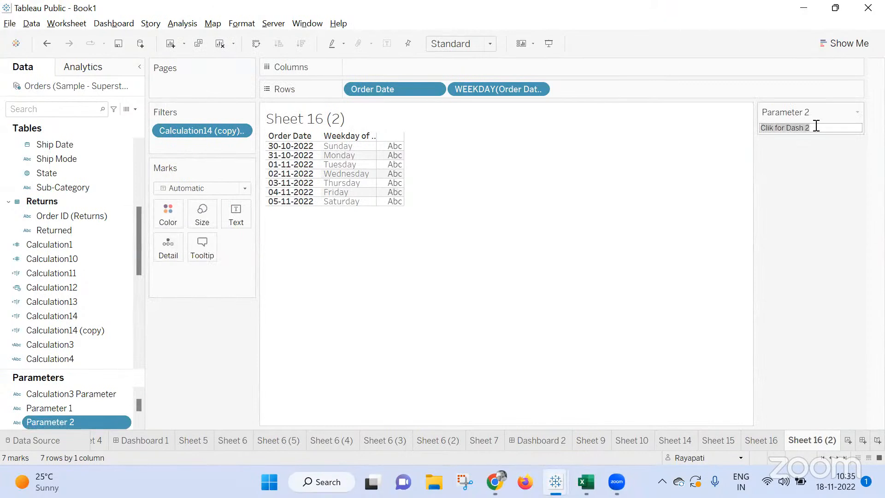
left_click(861, 113)
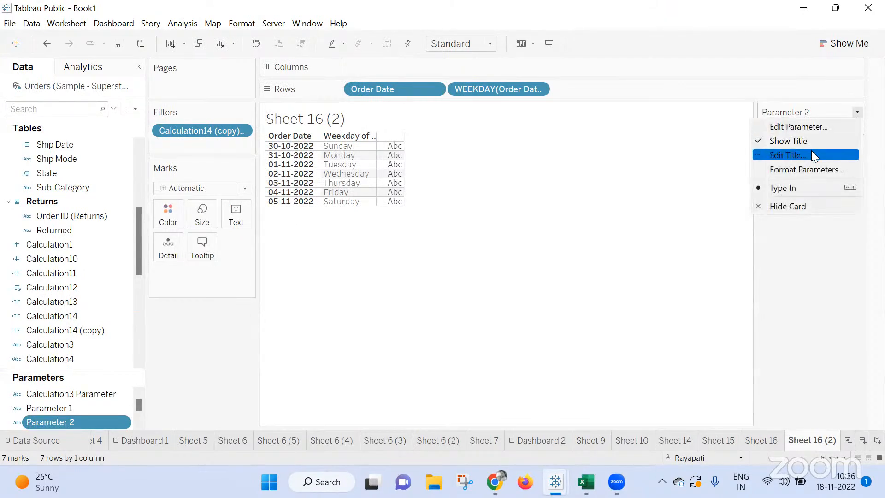
left_click(814, 188)
left_click(826, 128)
key("BackSpace")
left_click(845, 190)
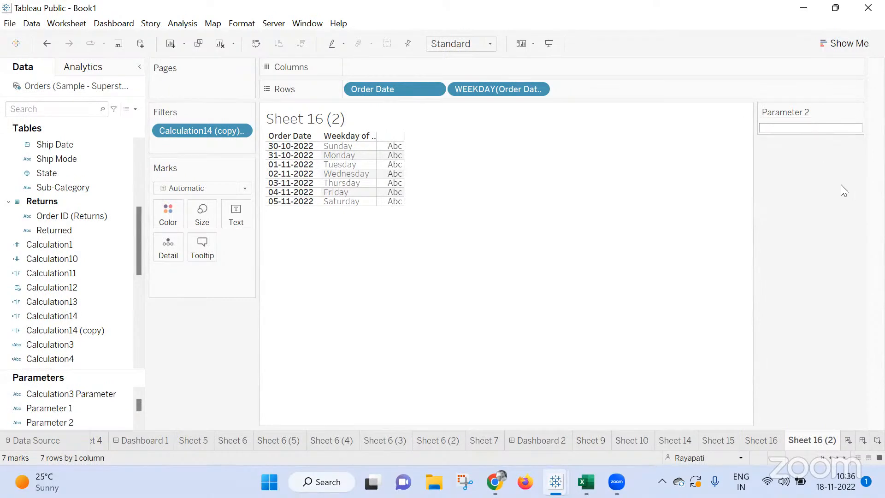
Create the calculated field Calculation15 that tests whether [Parameter 2] equals a Customer field.
left_click(177, 24)
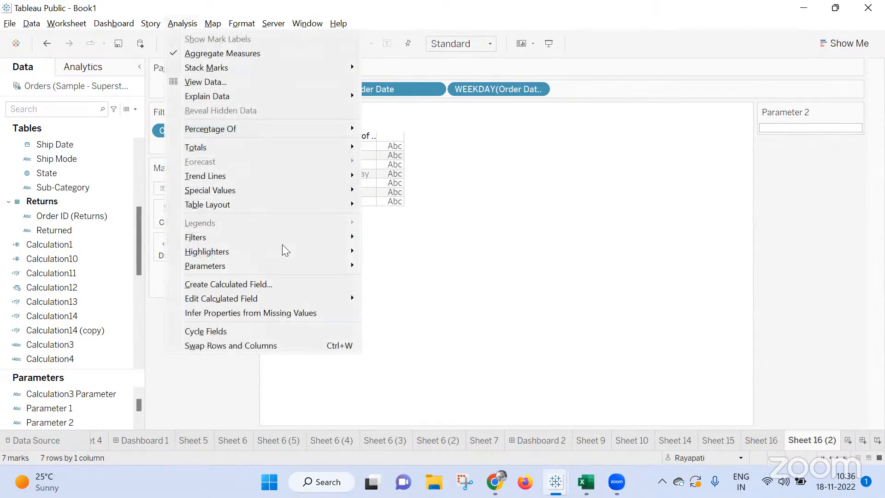
left_click(279, 295)
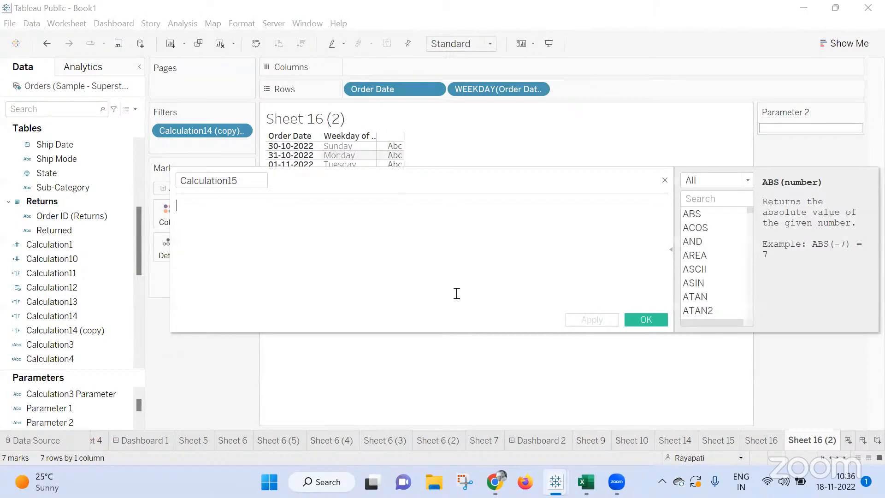
type("Para")
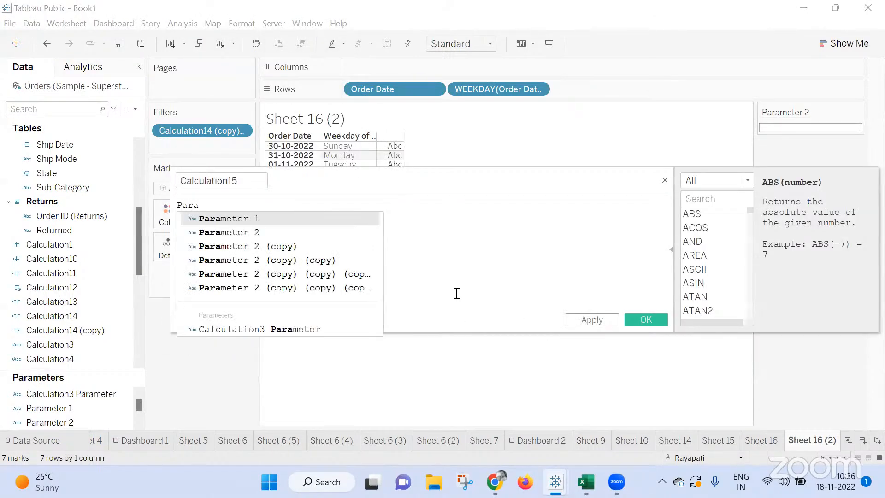
key("Down")
key("Return")
type("= ")
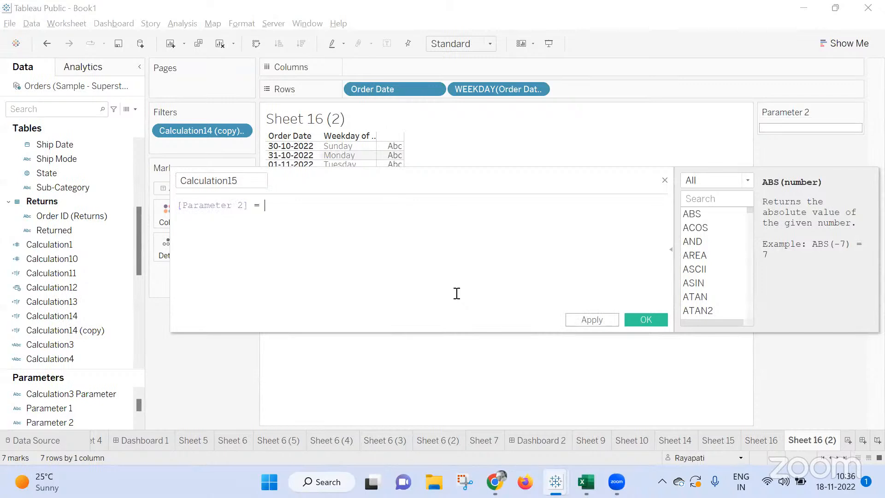
type("[Cust")
key("Down")
key("Return")
left_click(597, 321)
left_click(642, 321)
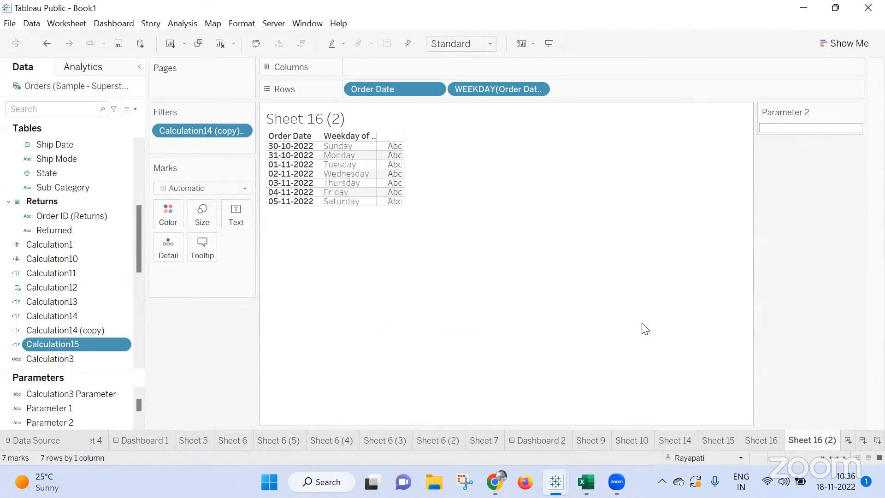
Start a new data source filter on the Calculation15 field.
left_click_drag(67, 344, 185, 351)
right_click(117, 90)
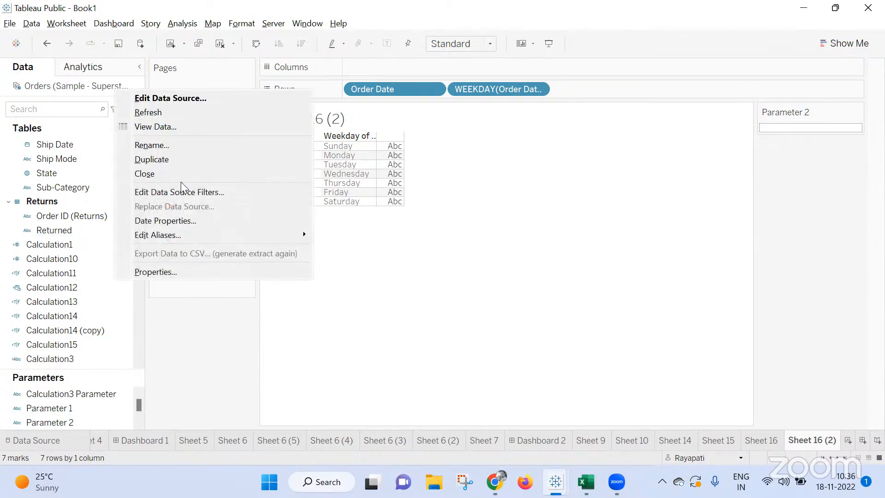
left_click(182, 182)
right_click(115, 94)
left_click(179, 194)
left_click(344, 256)
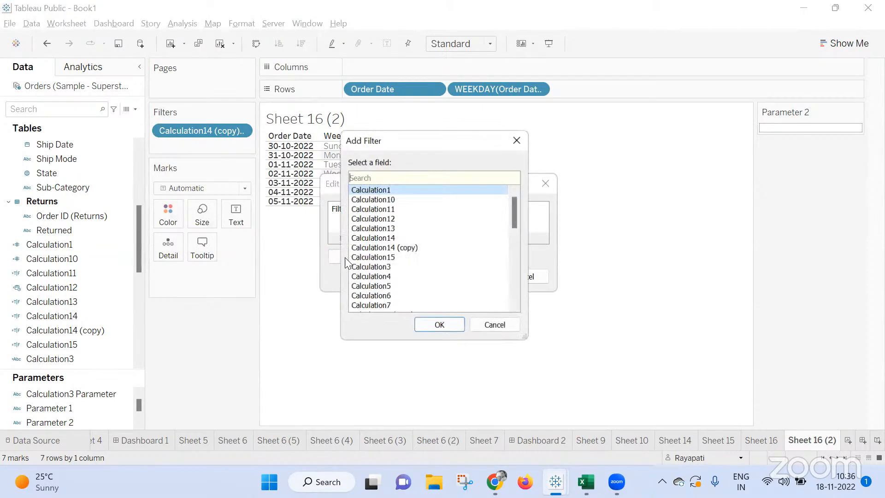
left_click(400, 256)
left_click(441, 326)
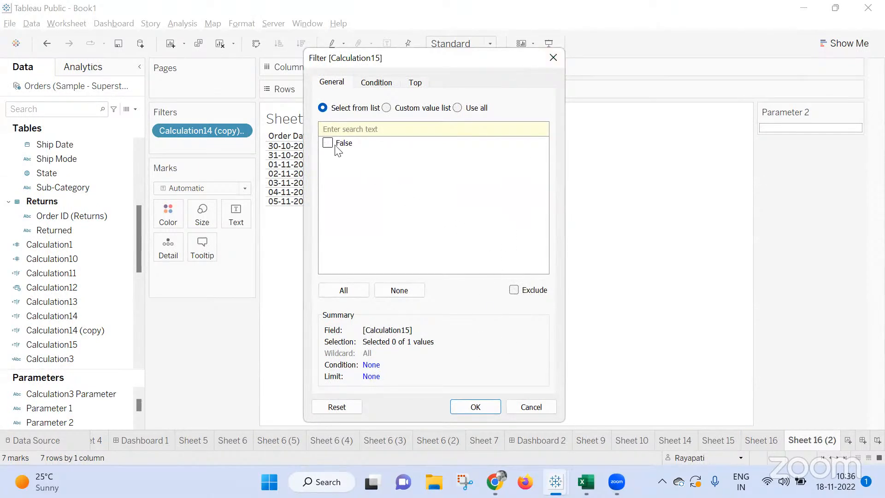
Set the Calculation15 filter to a custom value list containing True and apply the data source filter.
left_click(391, 108)
type("True")
key("Return")
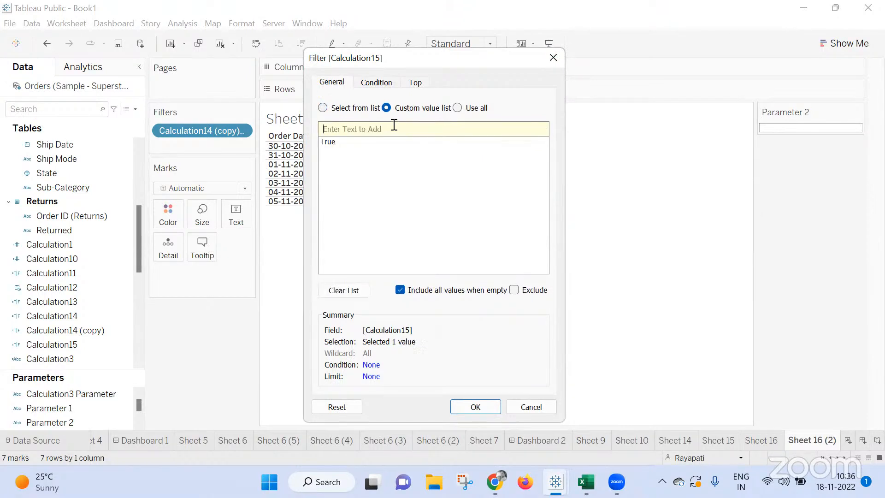
left_click(465, 408)
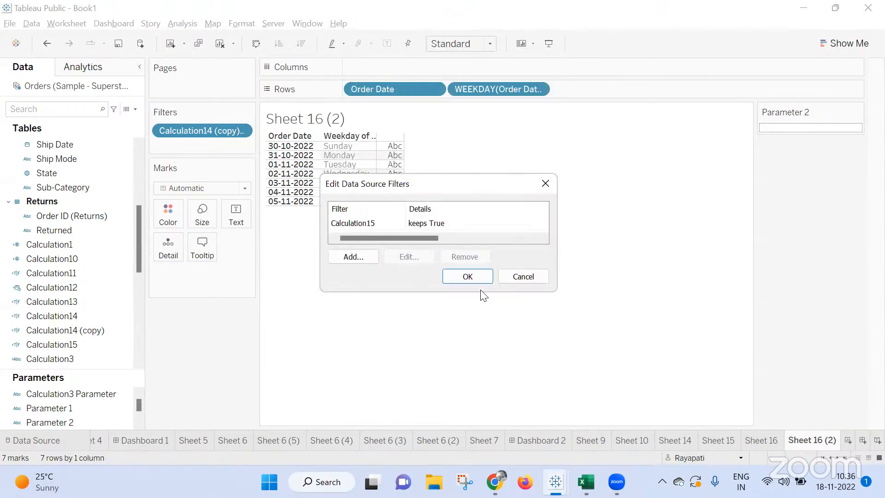
left_click(468, 276)
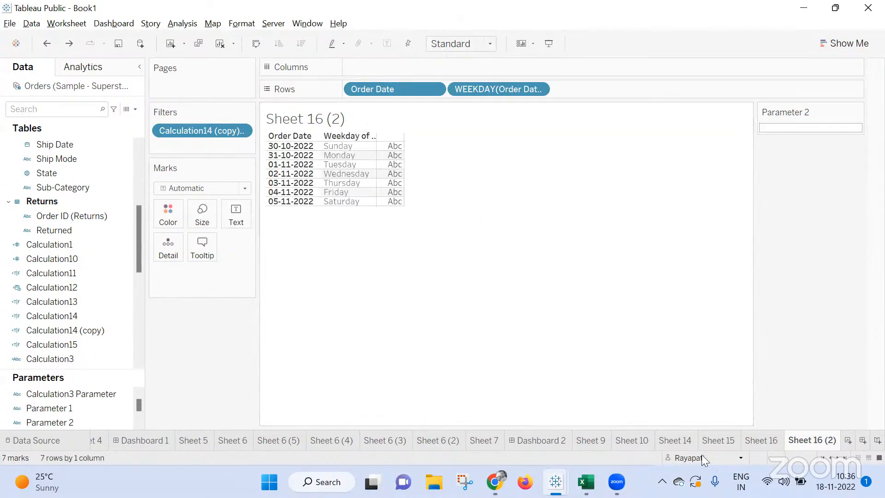
Add a new worksheet and try to place a field from the Orders table on Rows.
left_click(846, 442)
scroll(90, 228, "up", 5)
left_click_drag(92, 223, 442, 87)
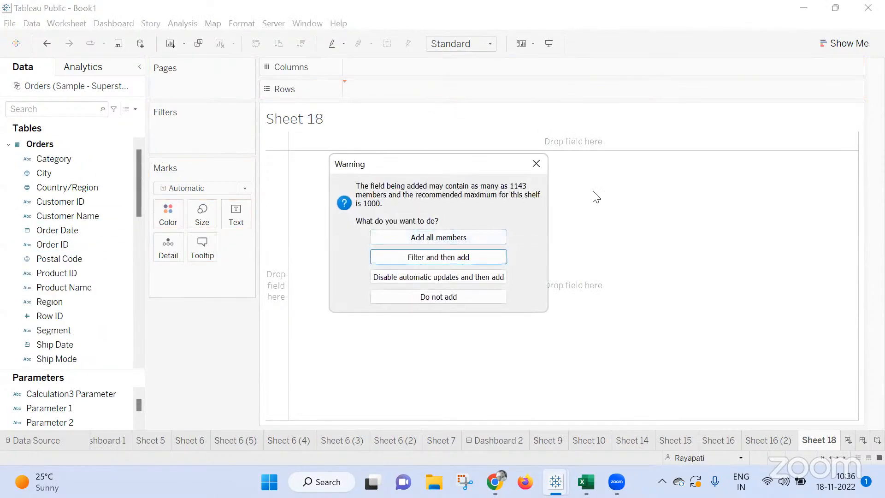
left_click(536, 164)
left_click(763, 441)
left_click(811, 441)
Add a Calculation15 filter to Sheet 18 using a custom value list containing True.
left_click(46, 173)
scroll(72, 286, "down", 5)
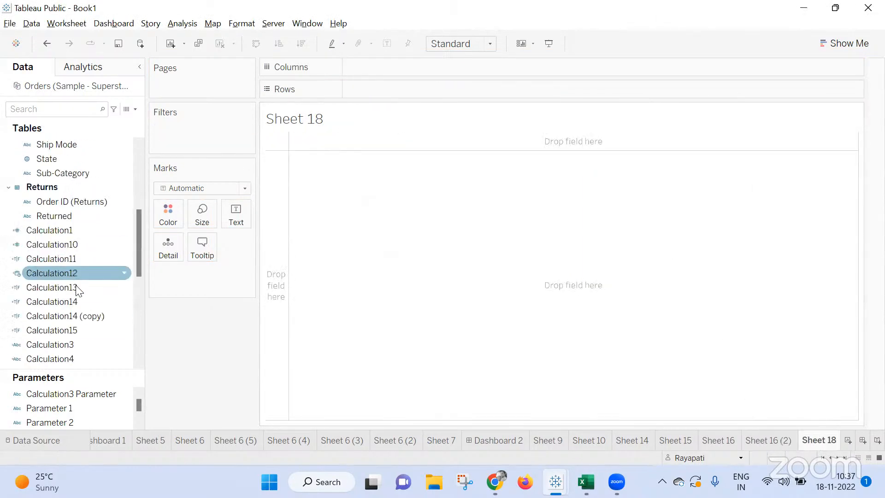
left_click_drag(63, 331, 207, 133)
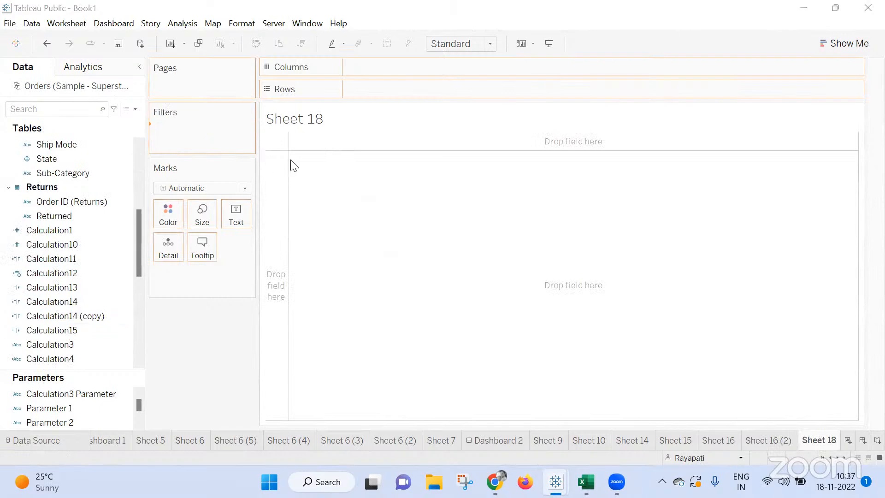
left_click(388, 106)
type("True")
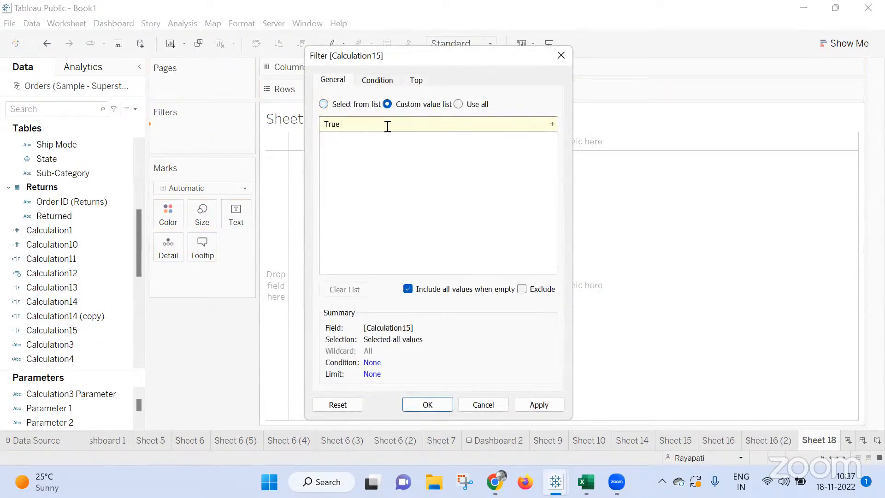
key("Return")
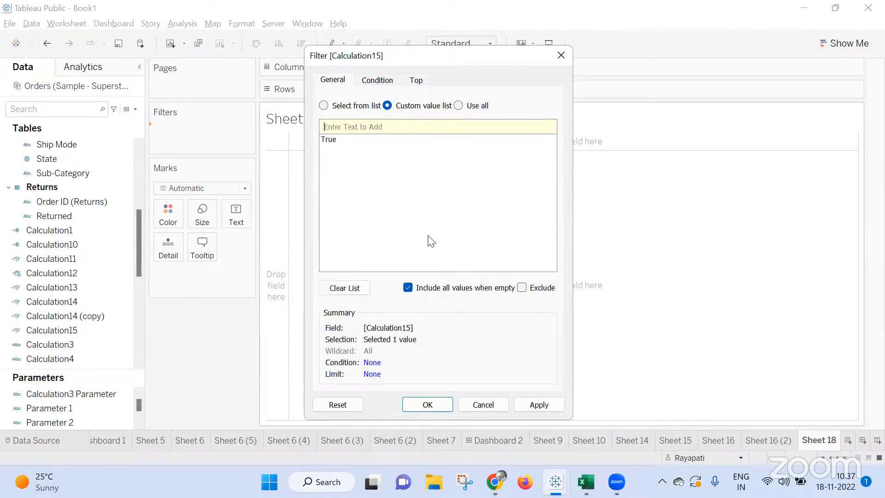
left_click(553, 409)
left_click(435, 408)
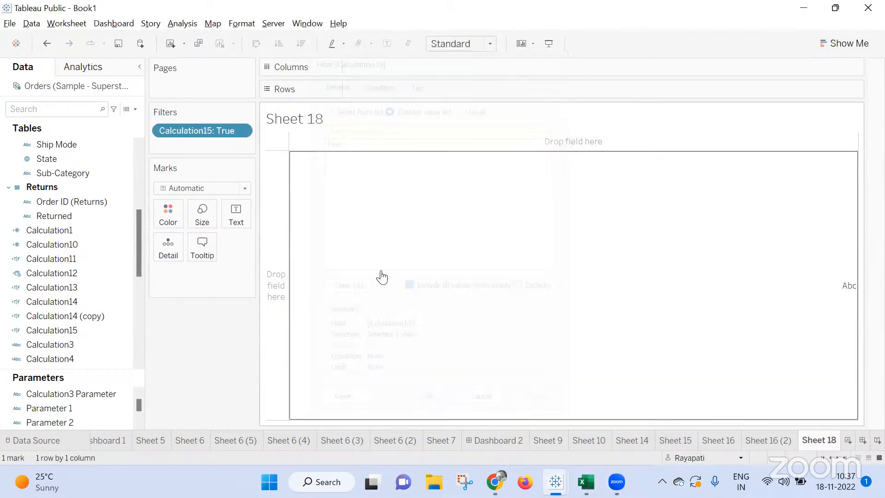
Place Customer Name on Rows of Sheet 18 with all its members.
scroll(83, 244, "up", 5)
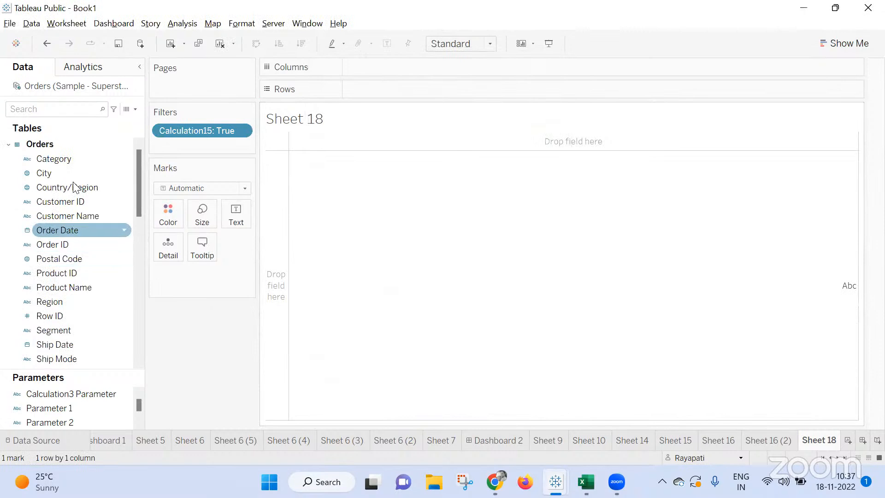
left_click_drag(62, 221, 481, 93)
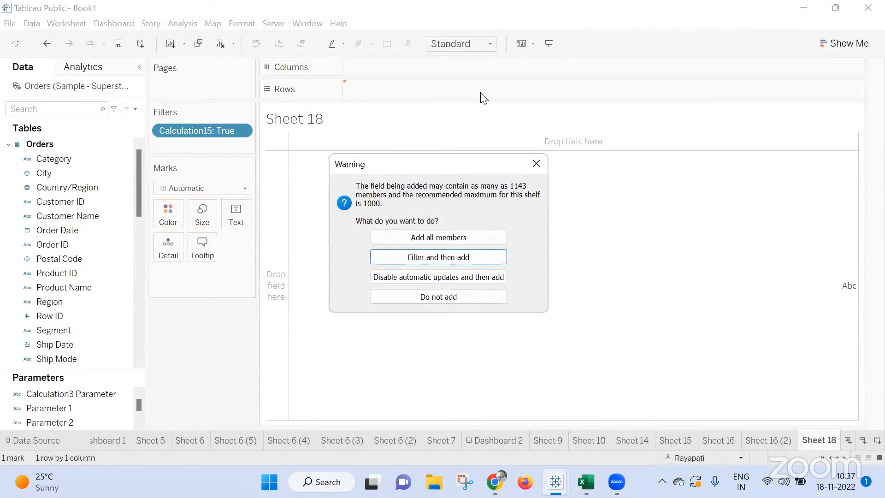
left_click(466, 237)
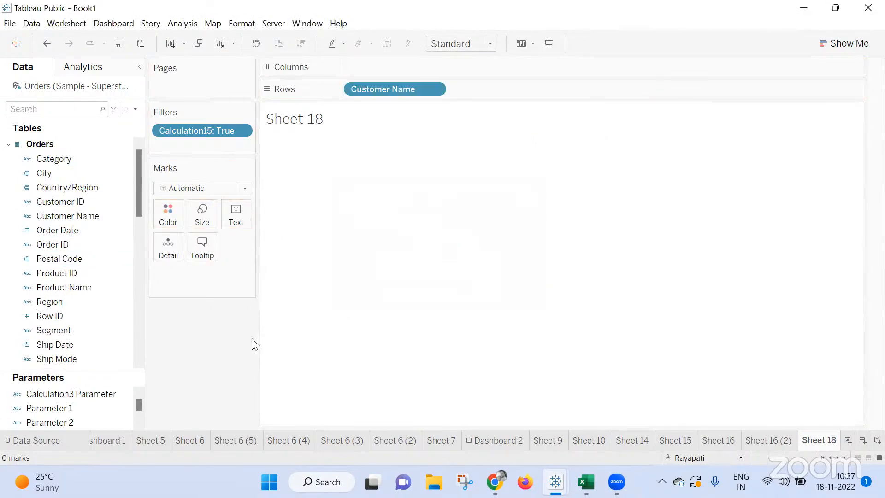
Create another new worksheet and place Customer Name on Rows with all its members.
left_click(849, 440)
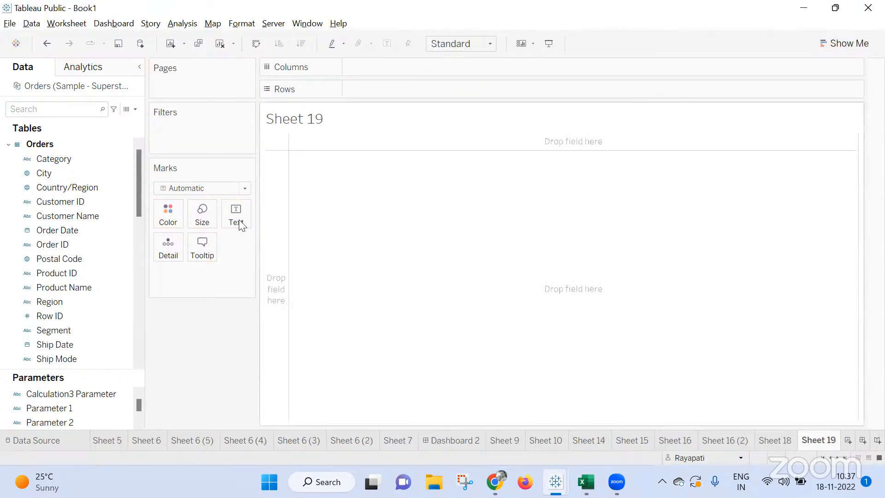
left_click_drag(63, 216, 407, 88)
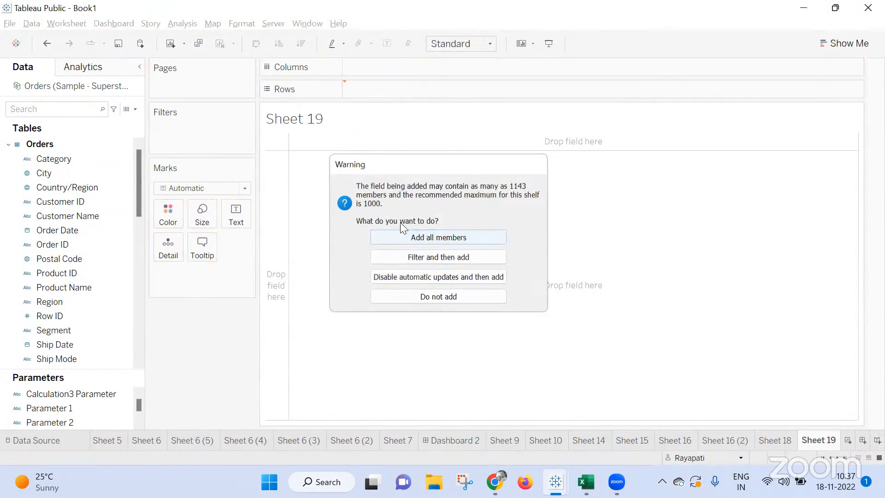
left_click(420, 237)
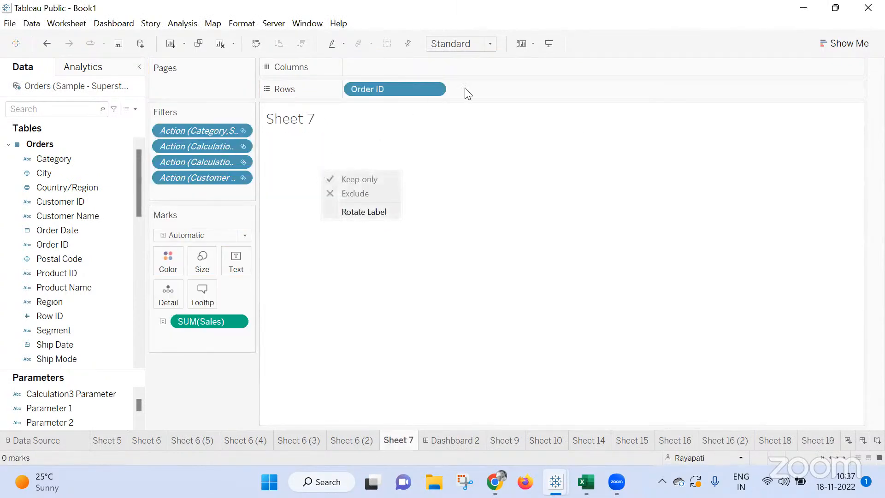
Remove the action filters from Sheet 7.
left_click_drag(223, 131, 183, 356)
left_click_drag(213, 148, 221, 165)
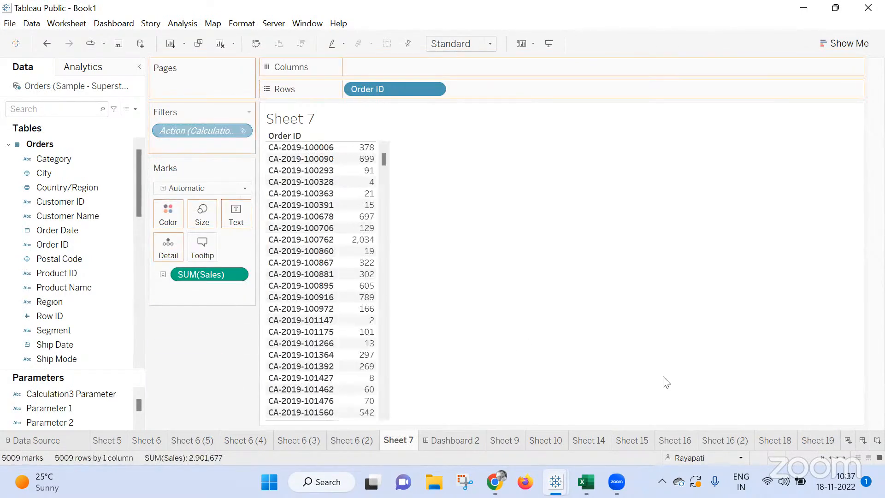
Copy the fourth customer's name on Sheet 19 from its alias setting without editing the alias.
left_click(808, 439)
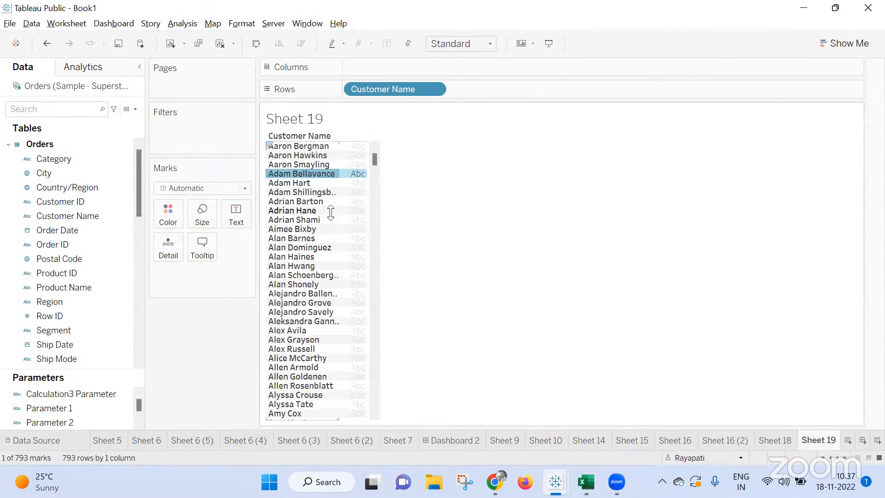
right_click(309, 175)
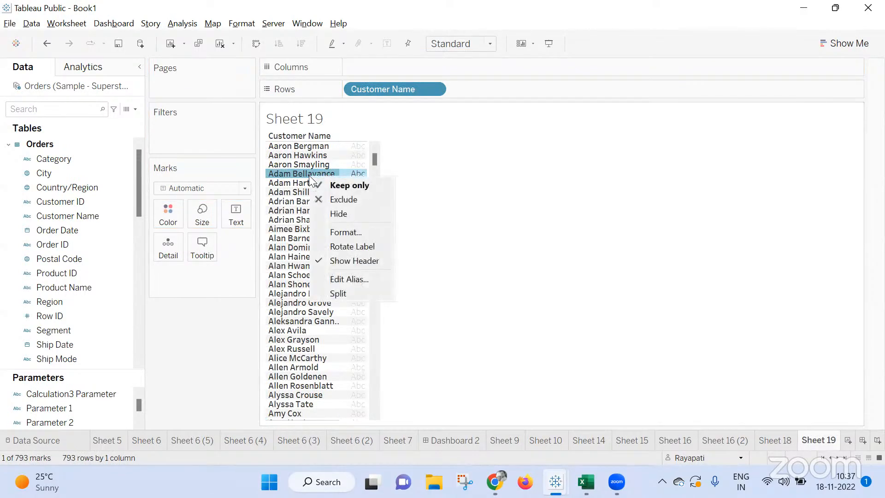
left_click(351, 279)
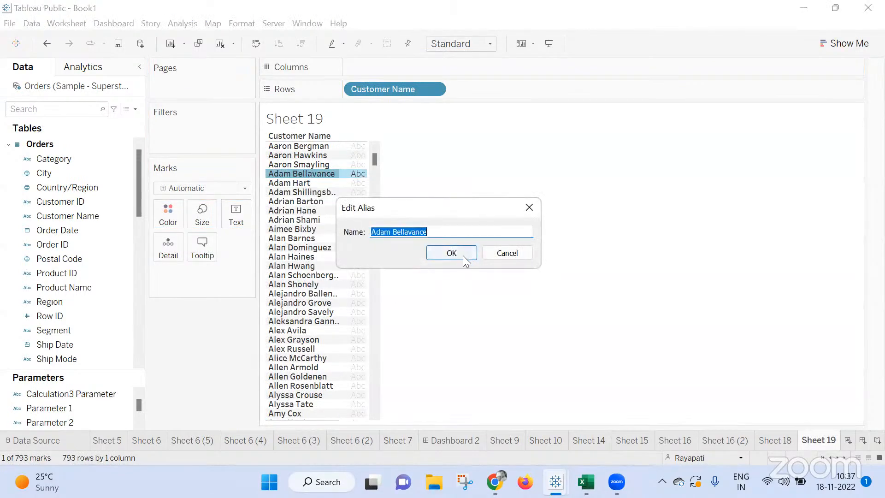
left_click(506, 253)
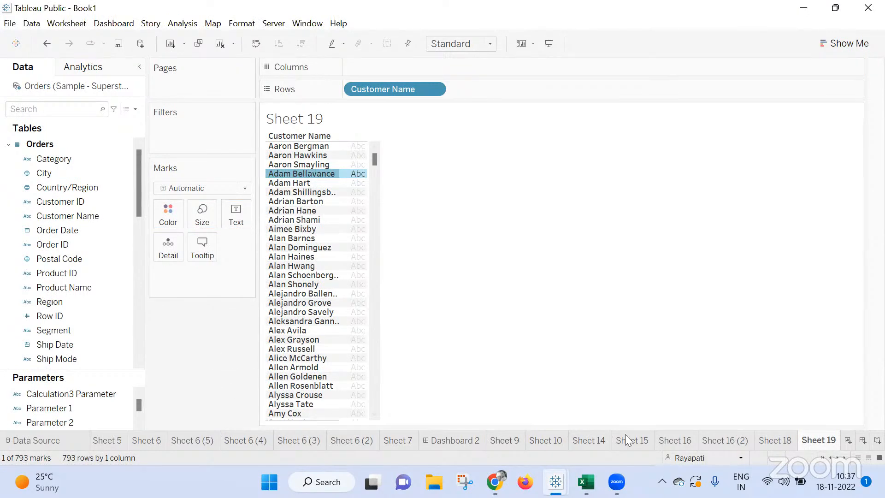
Show the Parameter 2 control on Sheet 18 and set it to the copied customer's name.
left_click(776, 441)
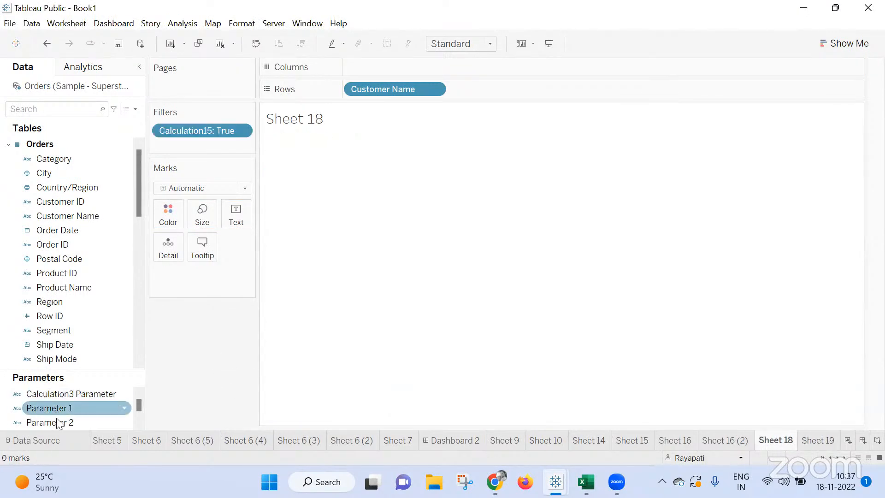
right_click(69, 420)
left_click(104, 214)
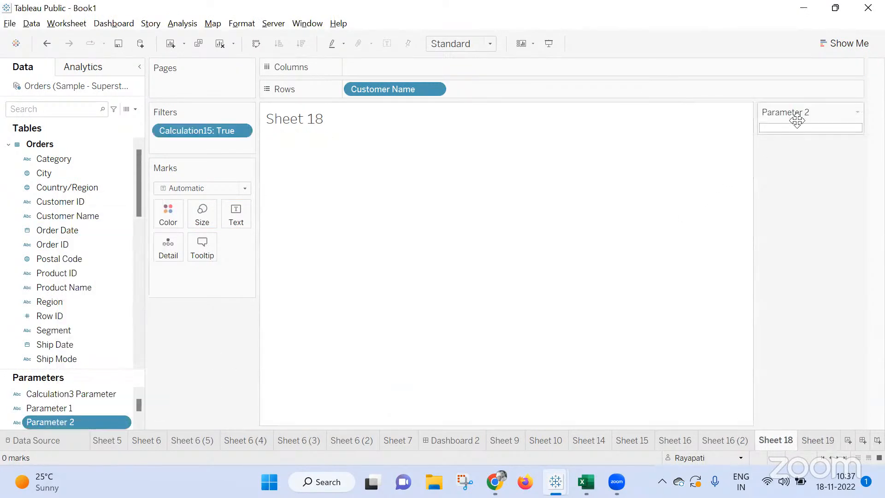
left_click(790, 129)
type("Adam Bellavance")
key("Return")
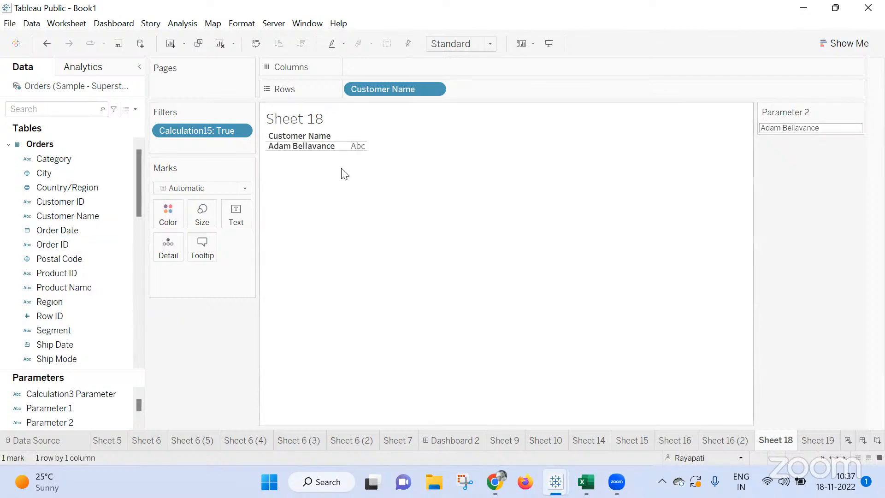
Find Calculation15 among the calculated fields and review its formula.
mouse_move(495, 482)
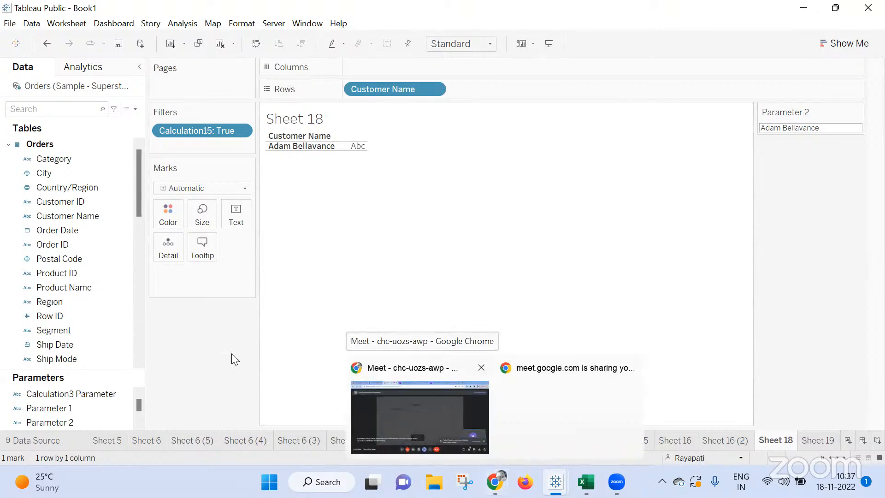
scroll(54, 291, "down", 7)
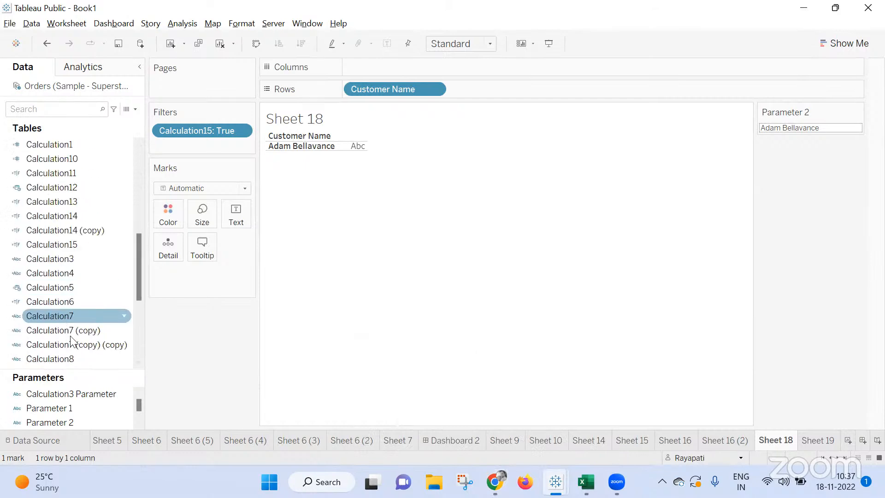
scroll(64, 332, "down", 3)
scroll(65, 269, "up", 9)
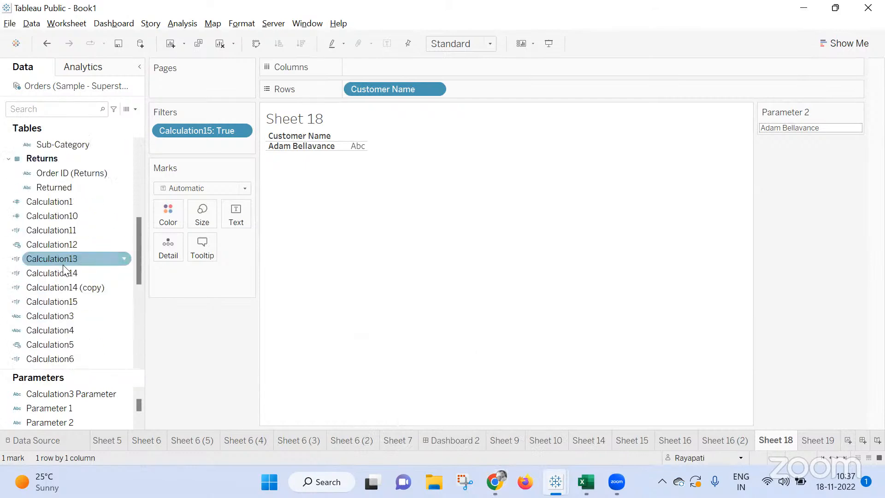
scroll(67, 270, "down", 4)
right_click(67, 286)
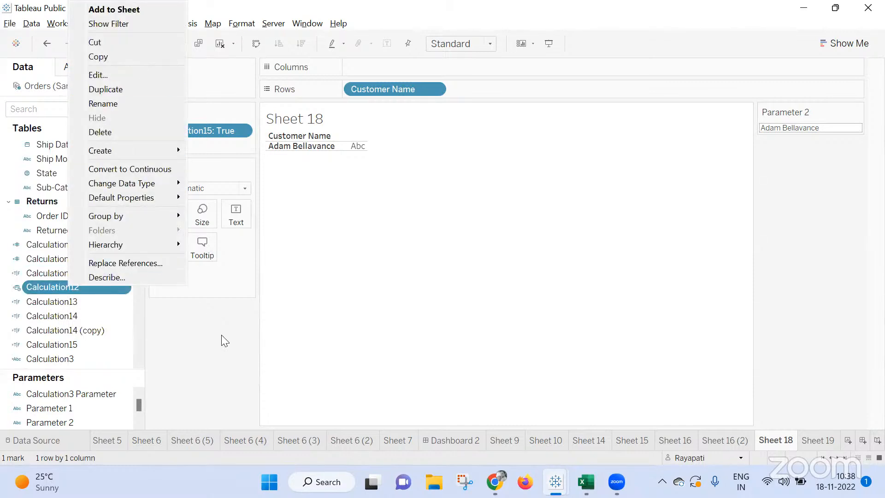
left_click(75, 326)
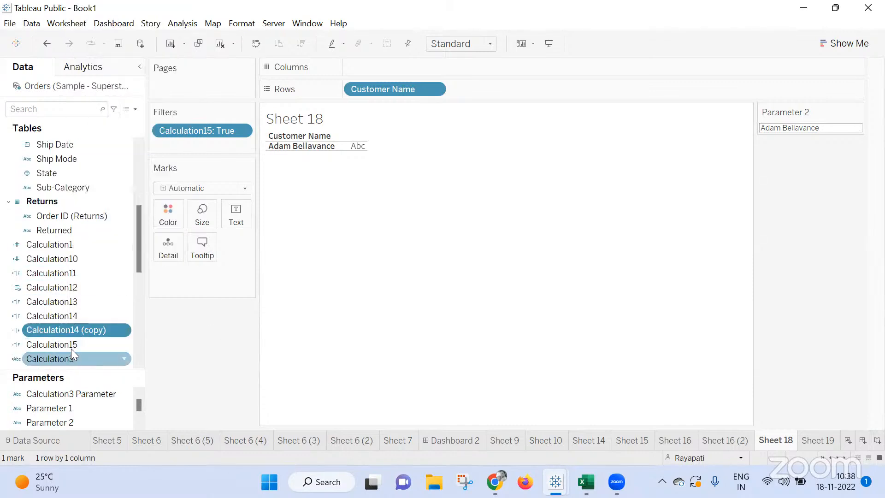
left_click(71, 349)
right_click(75, 346)
left_click(143, 123)
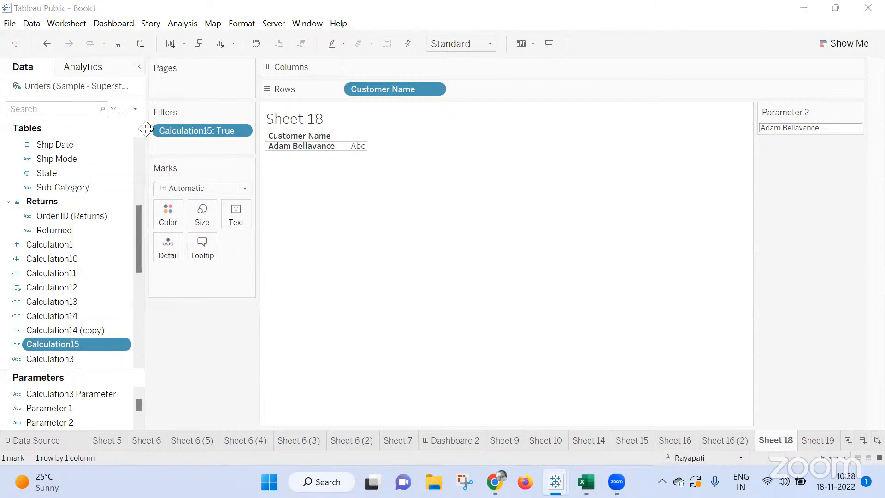
key("ctrl+a")
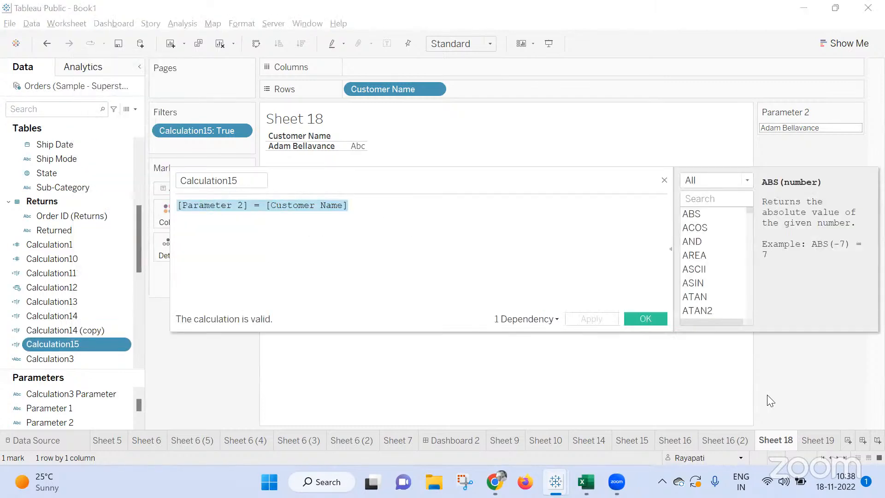
left_click(646, 321)
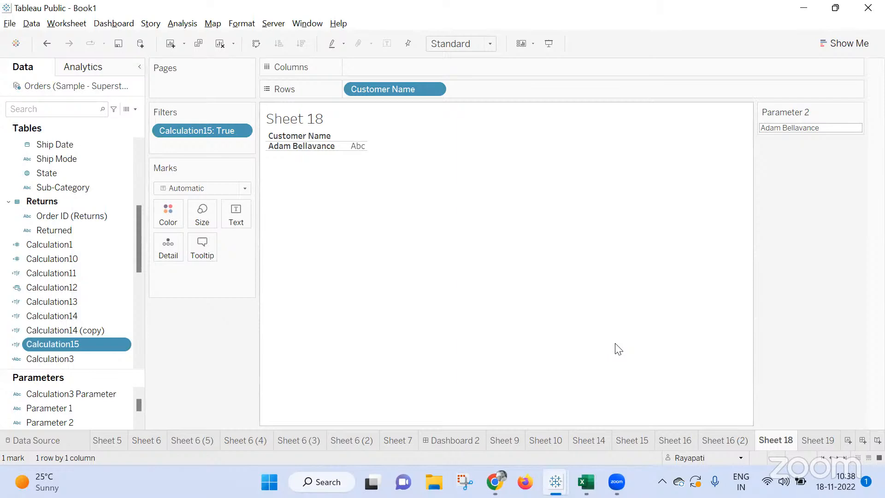
Switch to the Google Meet call in Chrome and end the meeting for everyone.
left_click(495, 482)
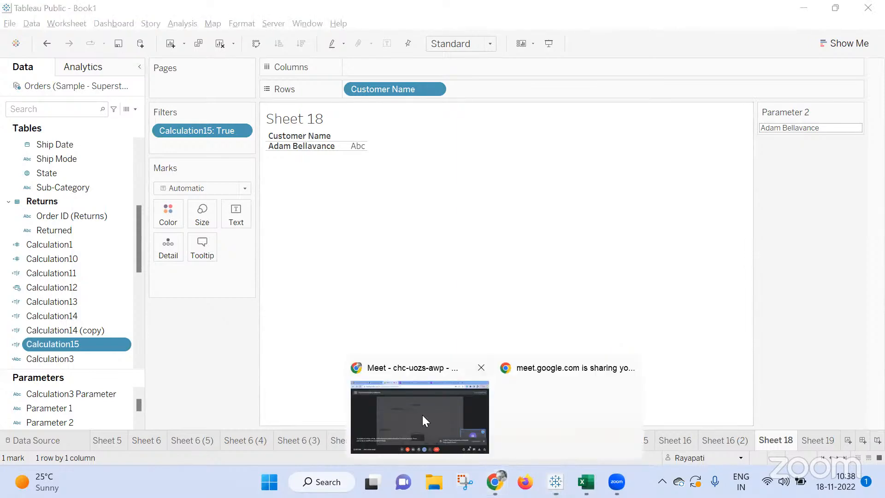
left_click(422, 415)
left_click(854, 387)
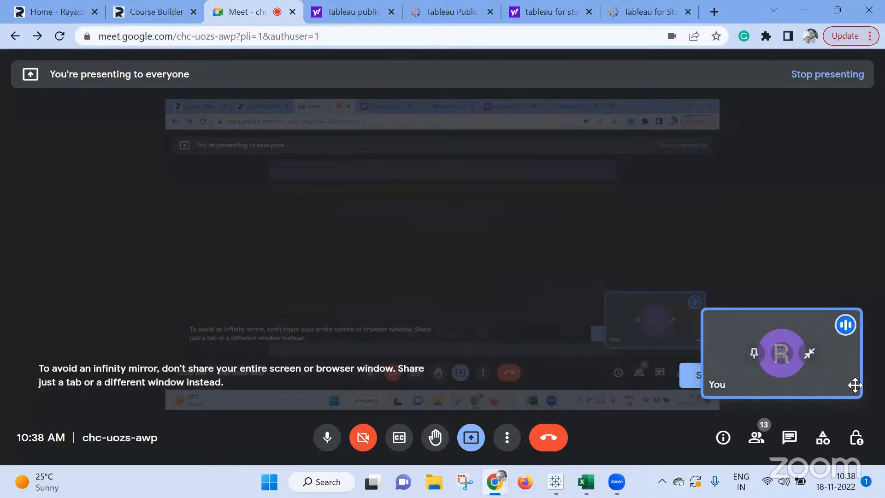
left_click(553, 441)
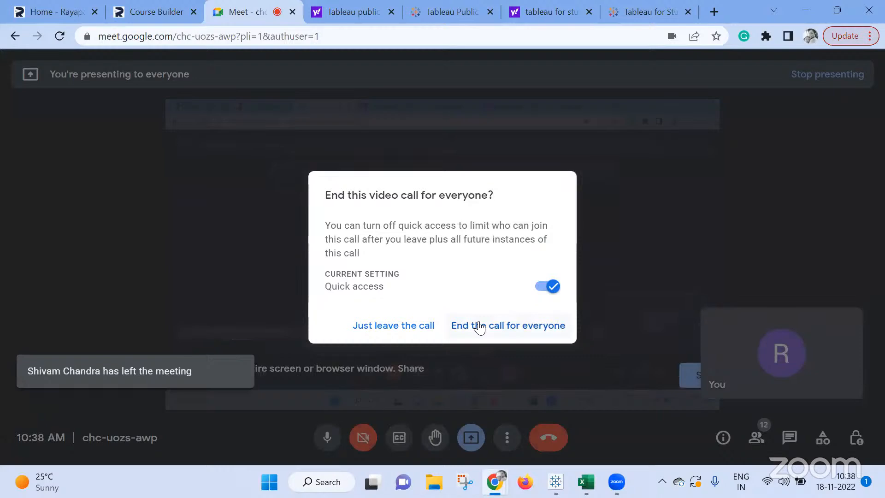
left_click(479, 326)
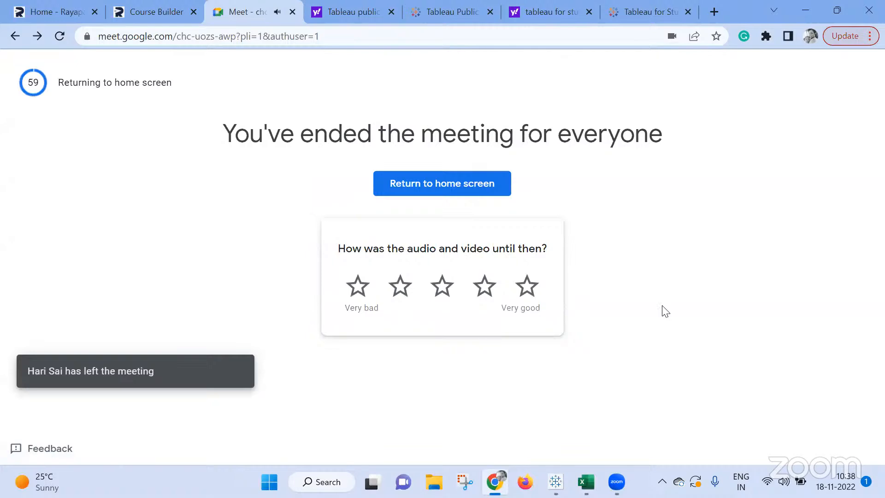
Switch back to Tableau Public and display Sheet 1 with the session's welcome message.
mouse_move(556, 482)
left_click(617, 437)
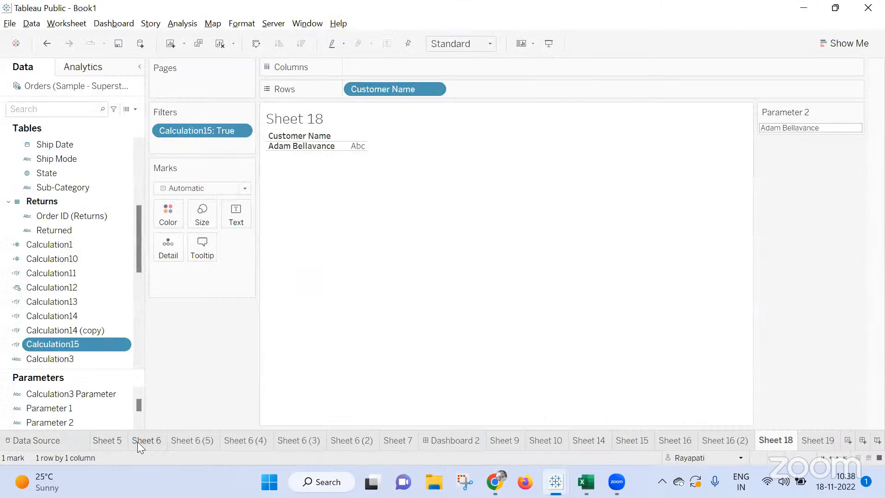
left_click(110, 440)
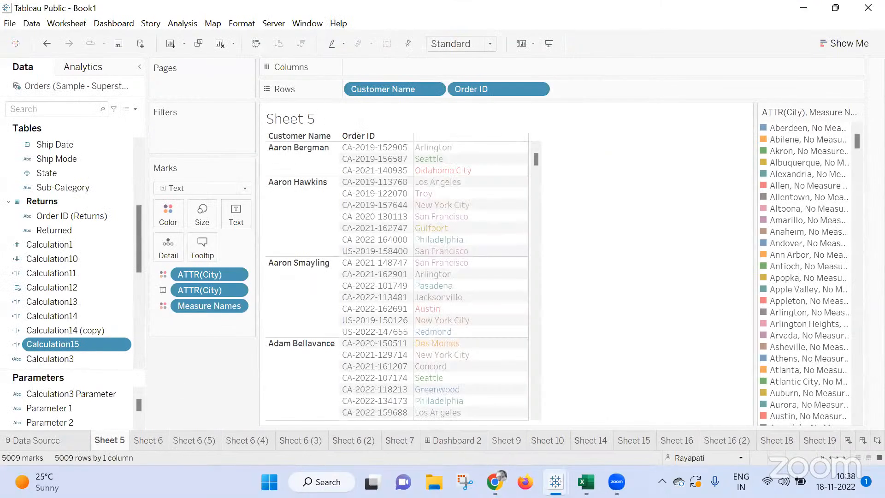
left_click(818, 460)
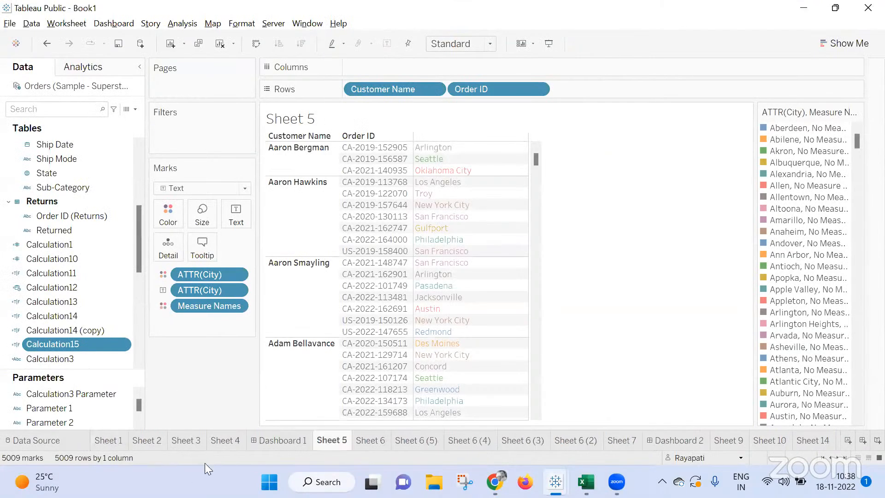
left_click(107, 440)
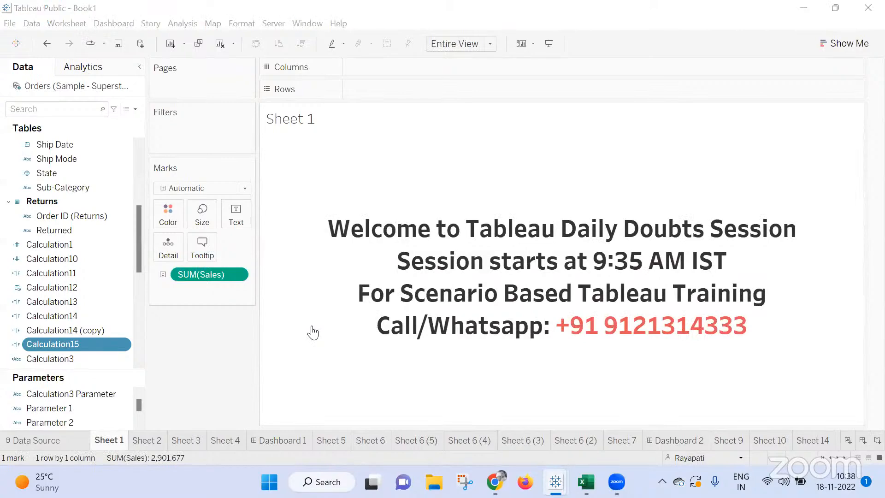